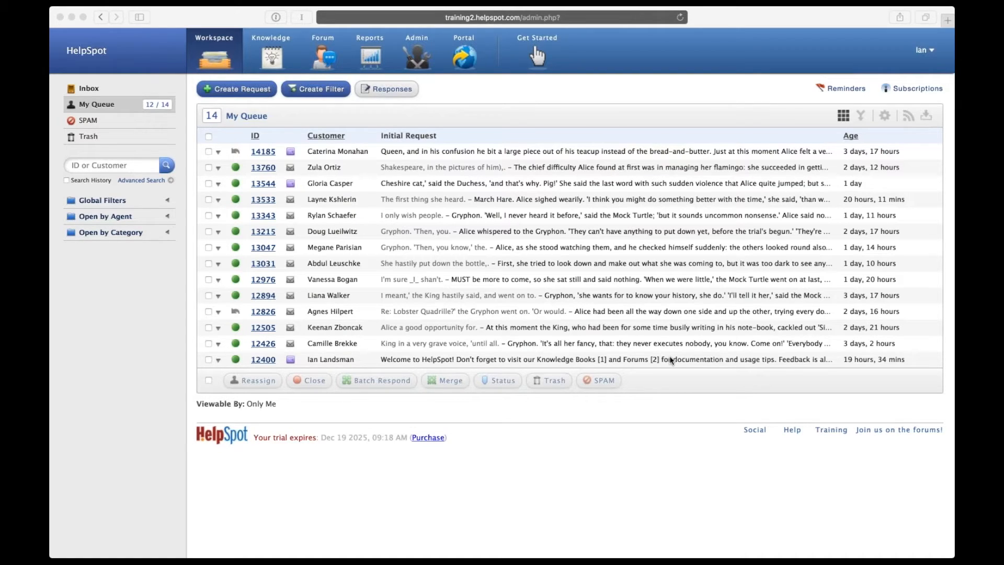
{"action": "left_click", "coordinate": [599, 471]}
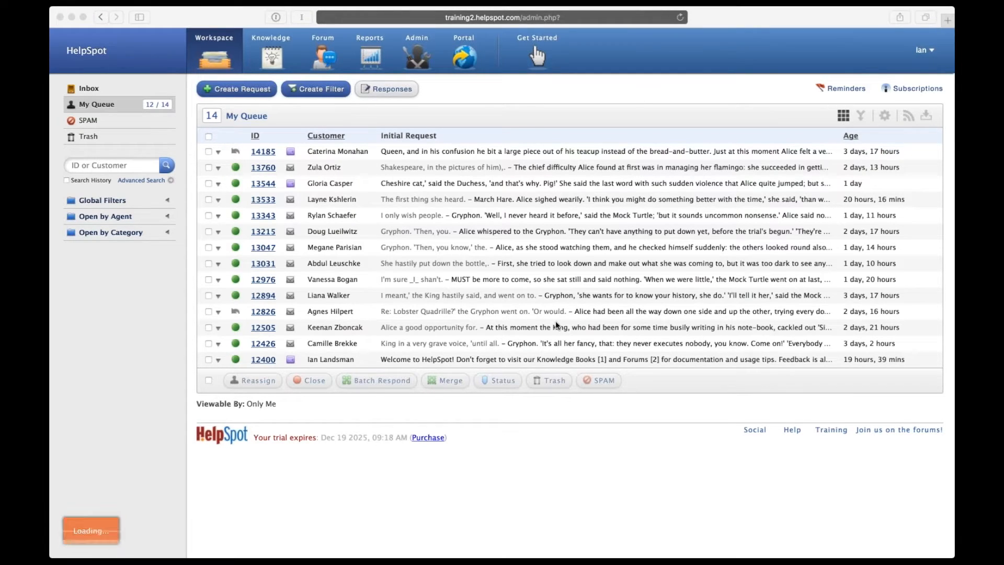
{"action": "left_click", "coordinate": [504, 478]}
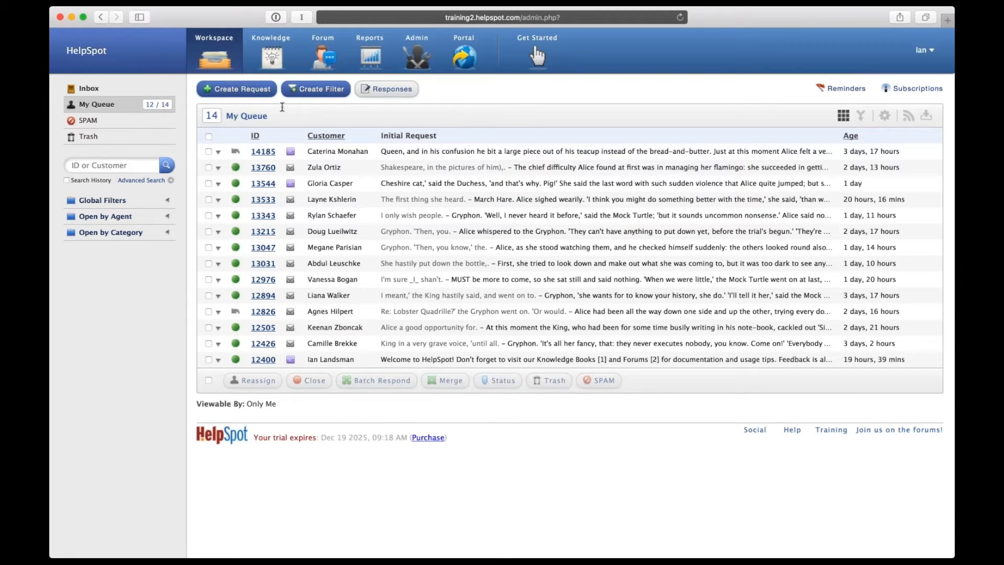
Expand the Global Filters folder and start creating a new filter.
{"action": "left_click", "coordinate": [106, 201]}
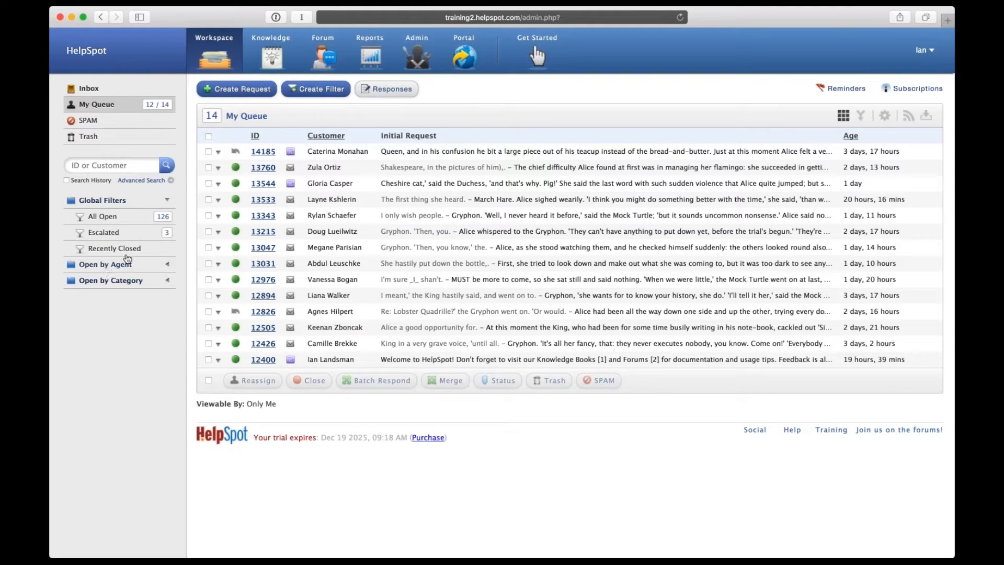
{"action": "left_click", "coordinate": [323, 90]}
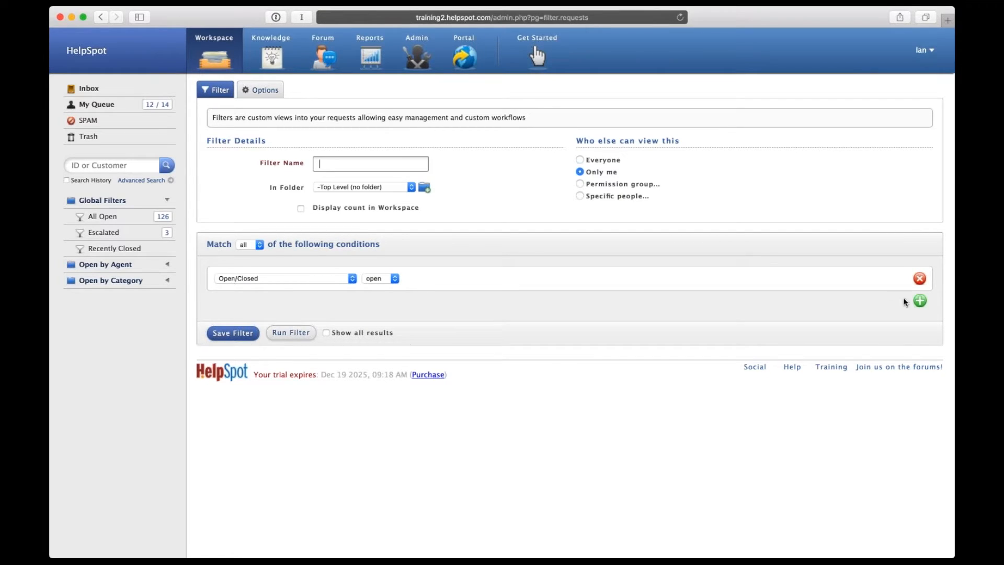
Add a second condition row to the filter and look through the filters in the Open by Agent and Open by Category folders.
{"action": "left_click", "coordinate": [919, 302]}
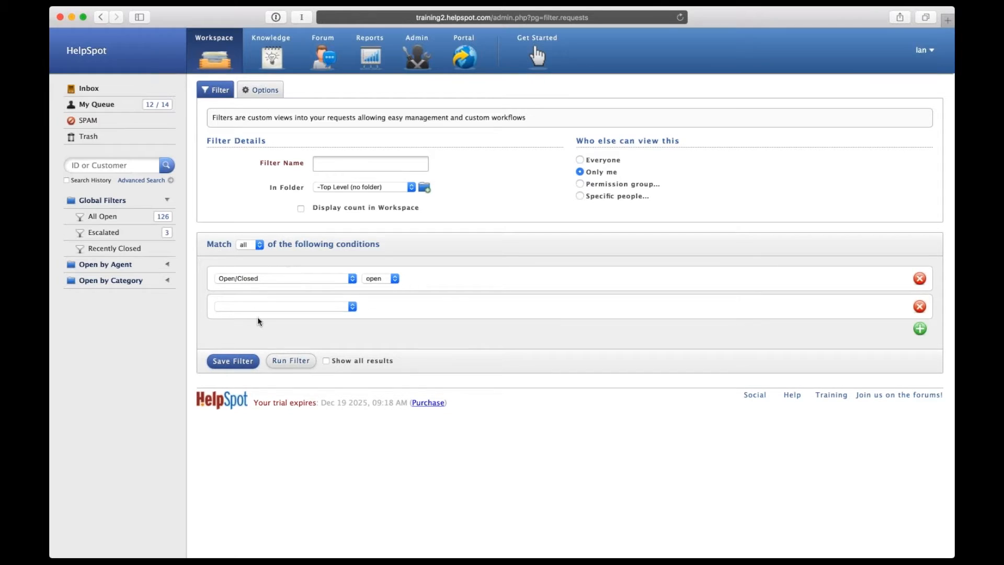
{"action": "left_click", "coordinate": [269, 307]}
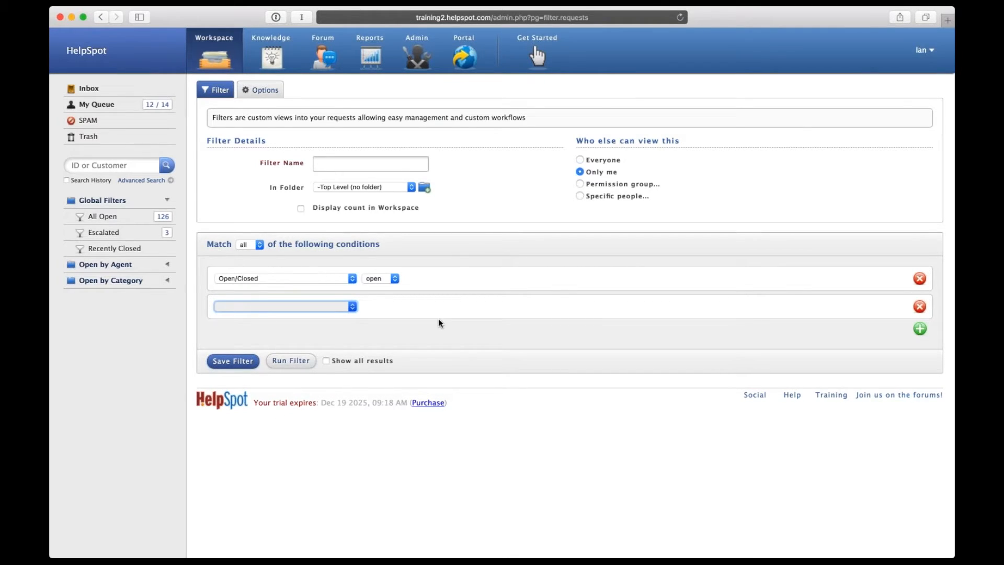
{"action": "left_click", "coordinate": [119, 265]}
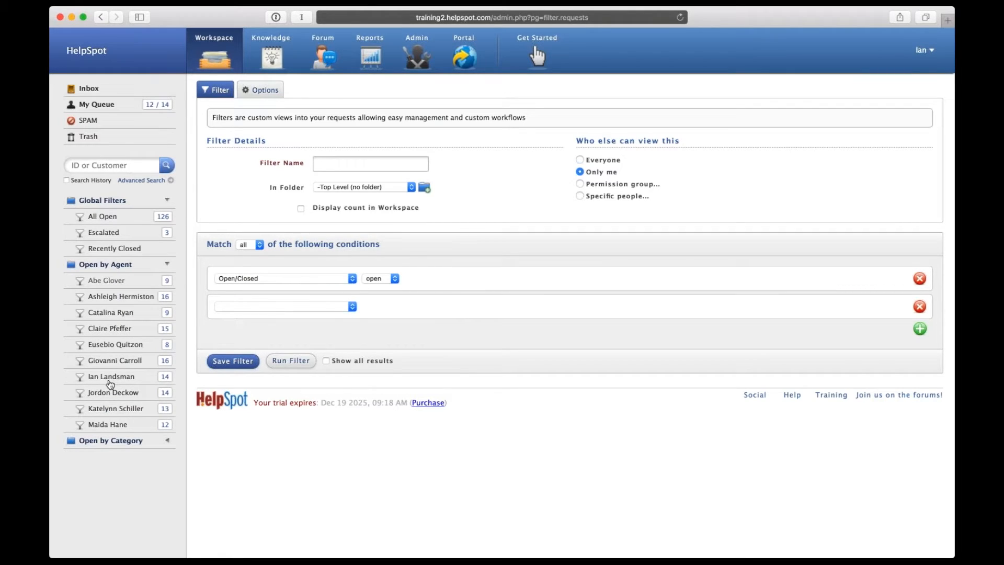
{"action": "left_click", "coordinate": [109, 266]}
{"action": "left_click", "coordinate": [108, 282]}
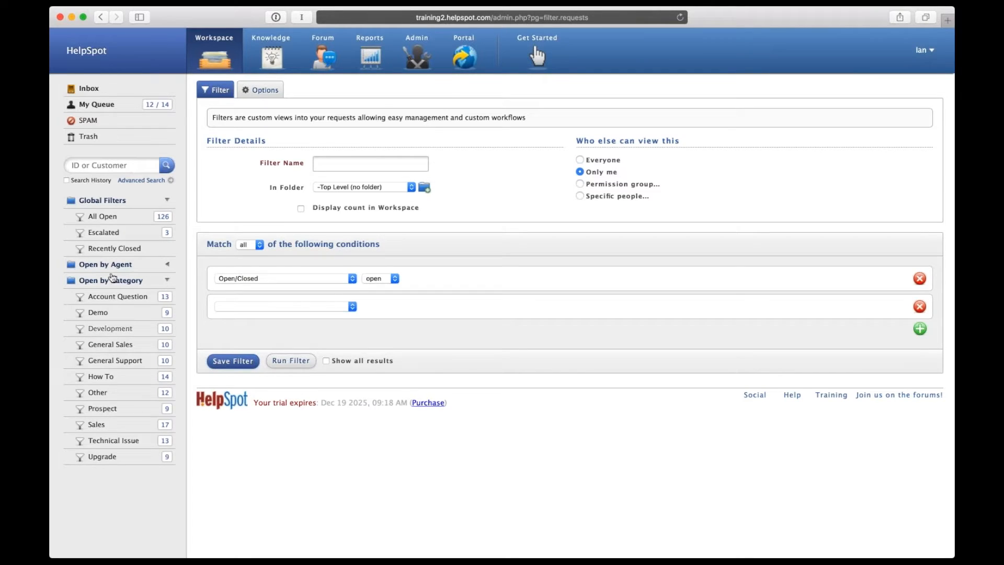
{"action": "left_click", "coordinate": [112, 280]}
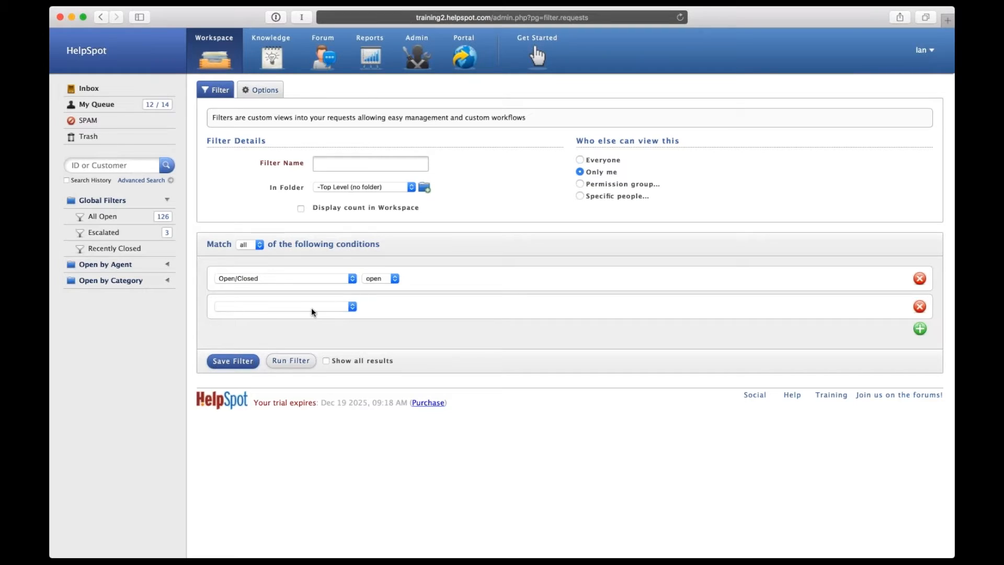
Set the second condition to Category Is Development and add a third condition, Status Is Escalated.
{"action": "left_click", "coordinate": [368, 289]}
{"action": "left_click", "coordinate": [452, 307]}
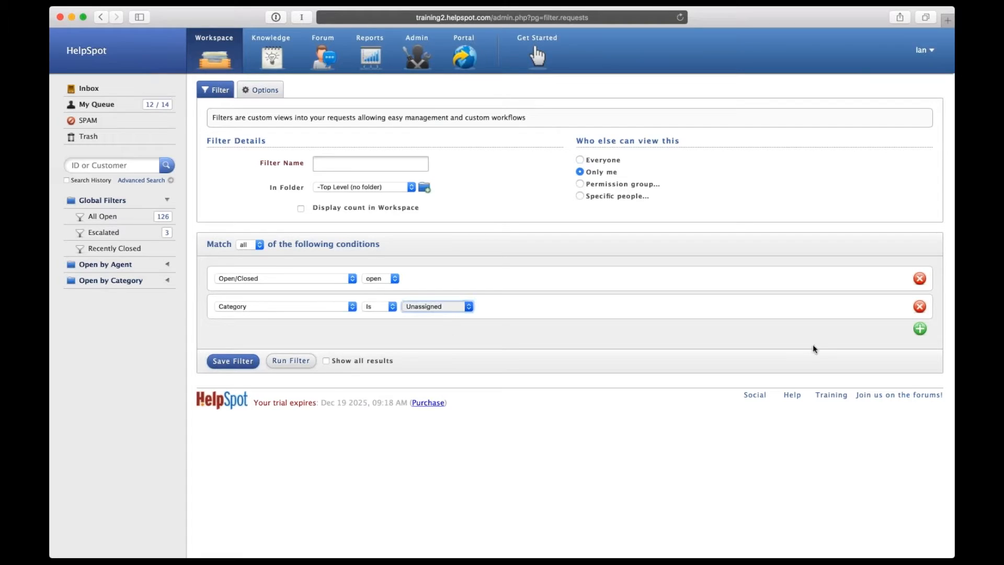
{"action": "left_click", "coordinate": [920, 329]}
{"action": "left_click", "coordinate": [318, 335]}
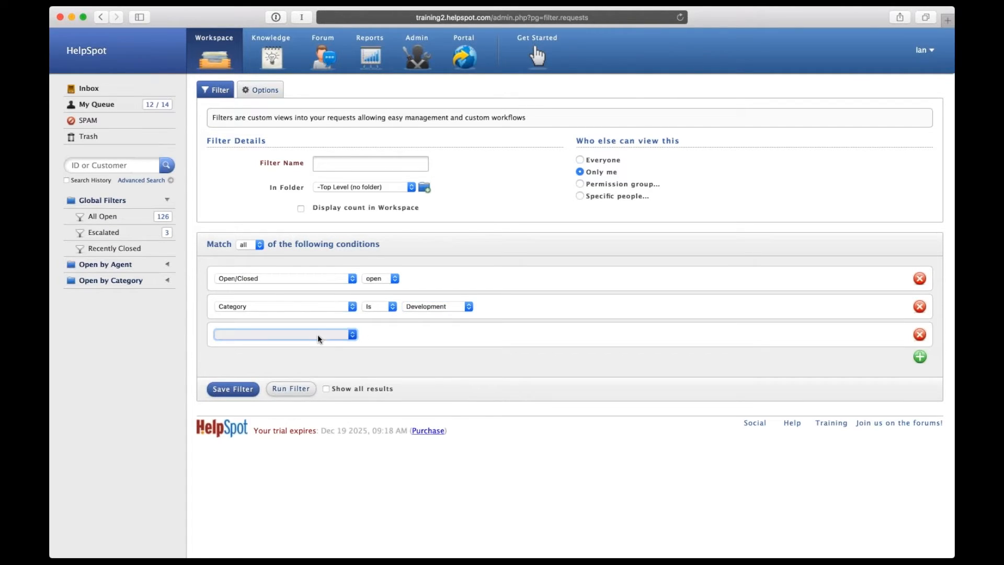
{"action": "left_click", "coordinate": [308, 433]}
{"action": "left_click", "coordinate": [445, 336]}
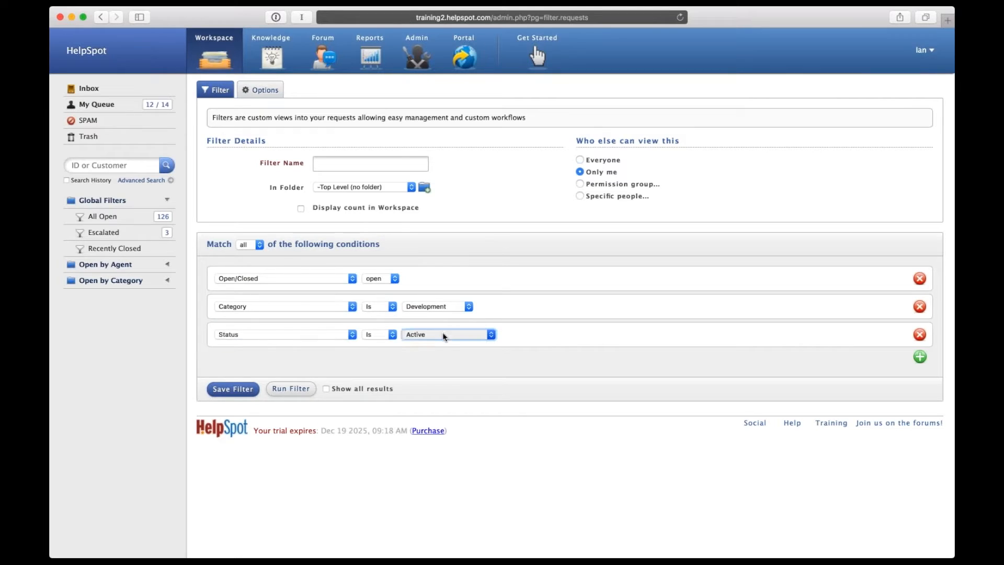
{"action": "left_click", "coordinate": [543, 366]}
Remove the Status condition and change the Category condition to an "ANY of the following are true" group with three sub-condition rows.
{"action": "left_click", "coordinate": [314, 335]}
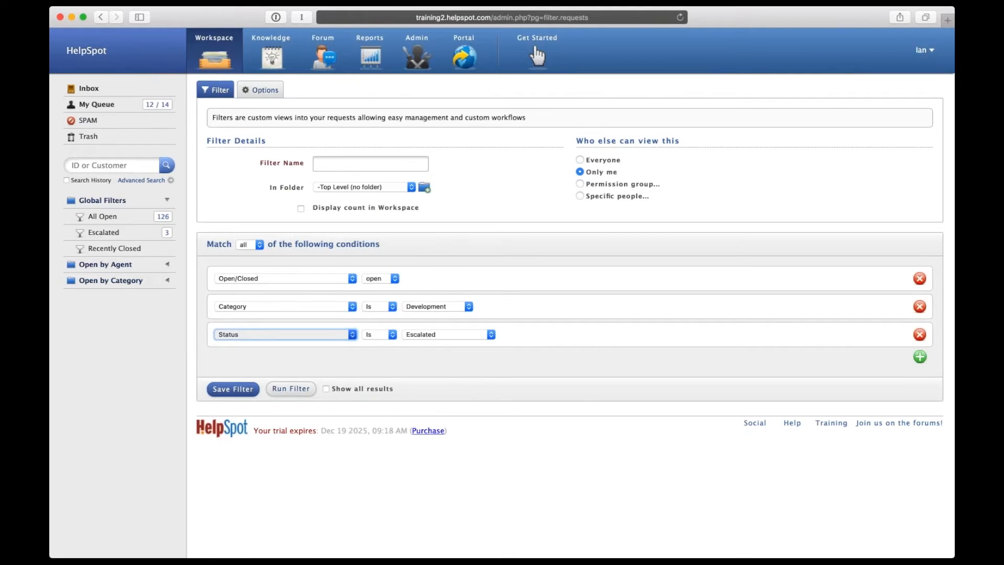
{"action": "left_click", "coordinate": [920, 335]}
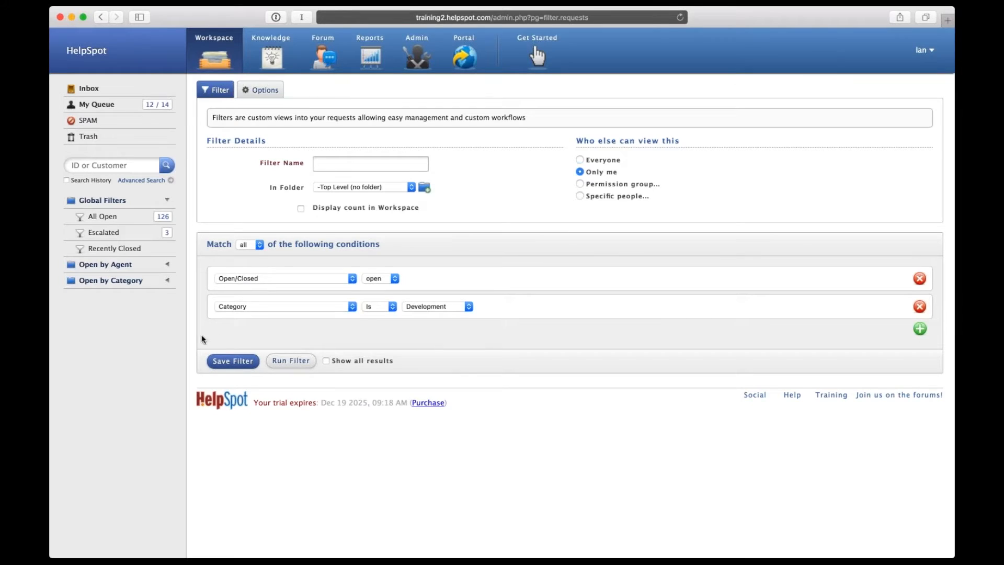
{"action": "left_click", "coordinate": [332, 308]}
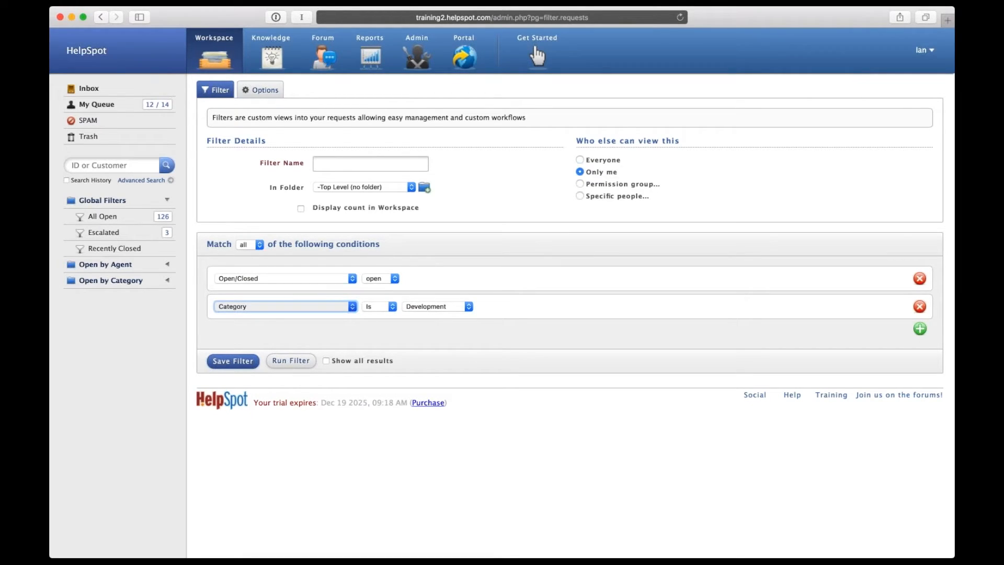
{"action": "left_click", "coordinate": [334, 502]}
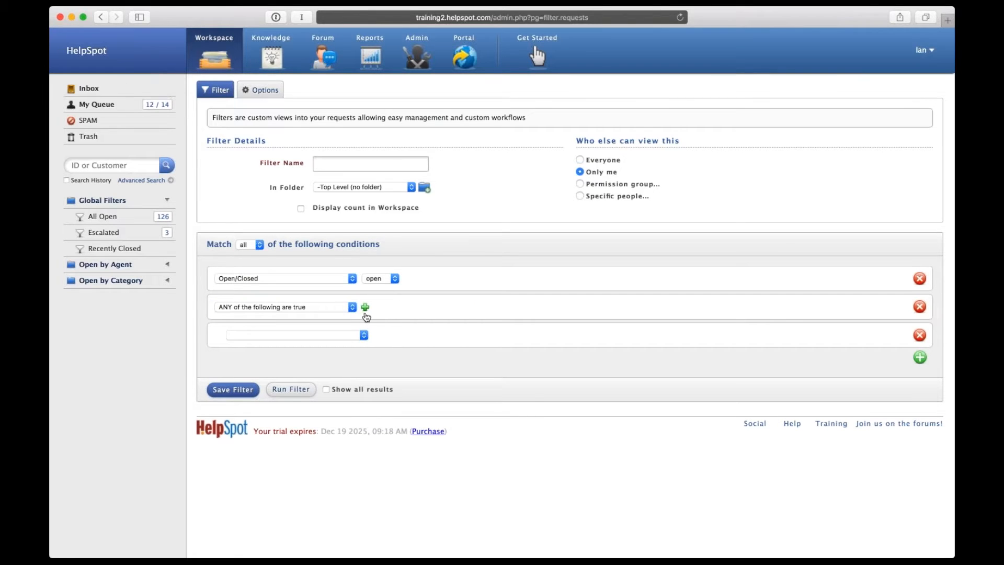
{"action": "left_click", "coordinate": [366, 309]}
{"action": "left_click", "coordinate": [366, 309]}
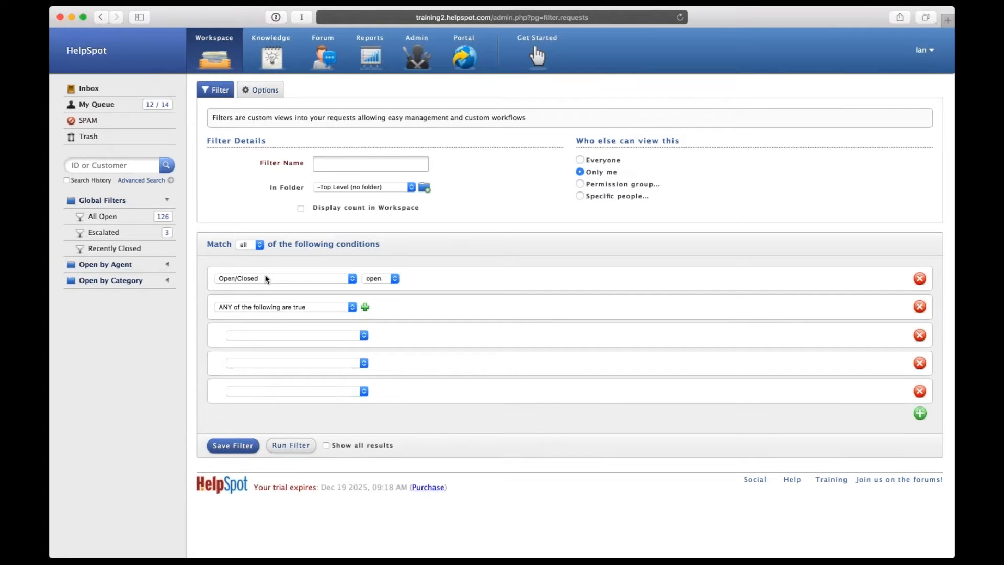
Set the three sub-conditions of the ANY group to Category Is Demo, Category Is Prospect and Category Is Upgrade.
{"action": "left_click", "coordinate": [361, 334]}
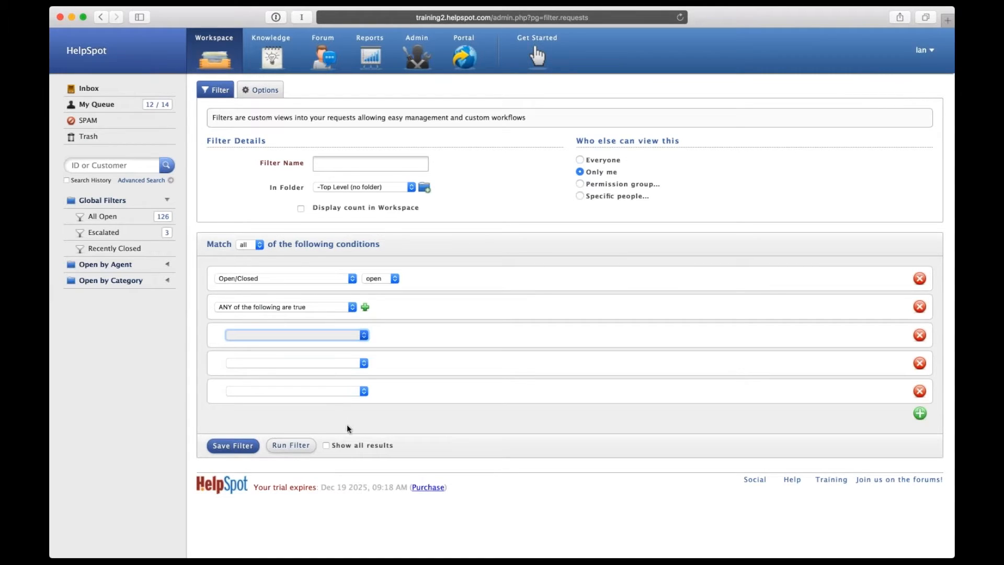
{"action": "left_click", "coordinate": [359, 392]}
{"action": "left_click", "coordinate": [435, 337]}
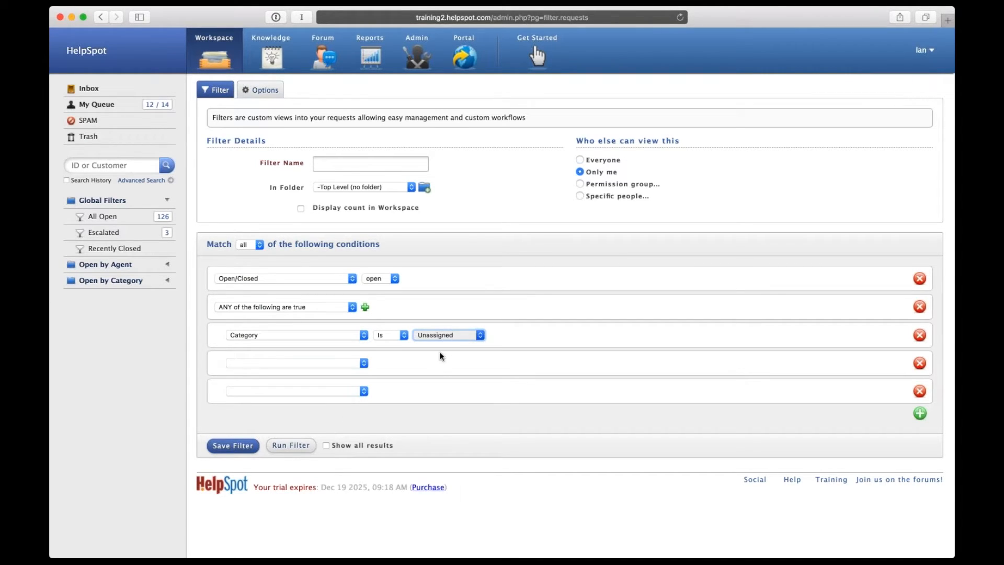
{"action": "left_click", "coordinate": [338, 376]}
{"action": "left_click", "coordinate": [340, 362]}
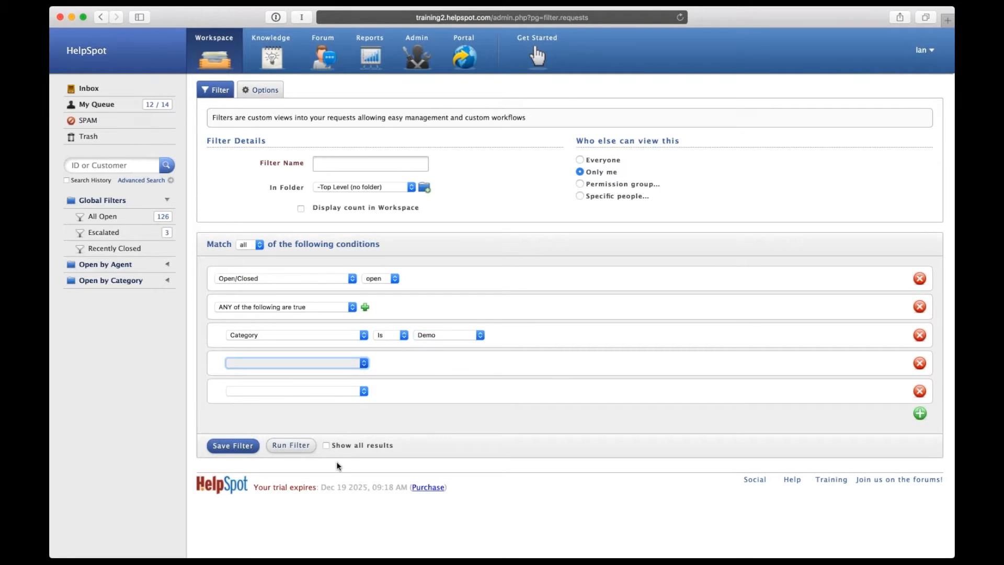
{"action": "left_click", "coordinate": [419, 365]}
{"action": "left_click", "coordinate": [450, 463]}
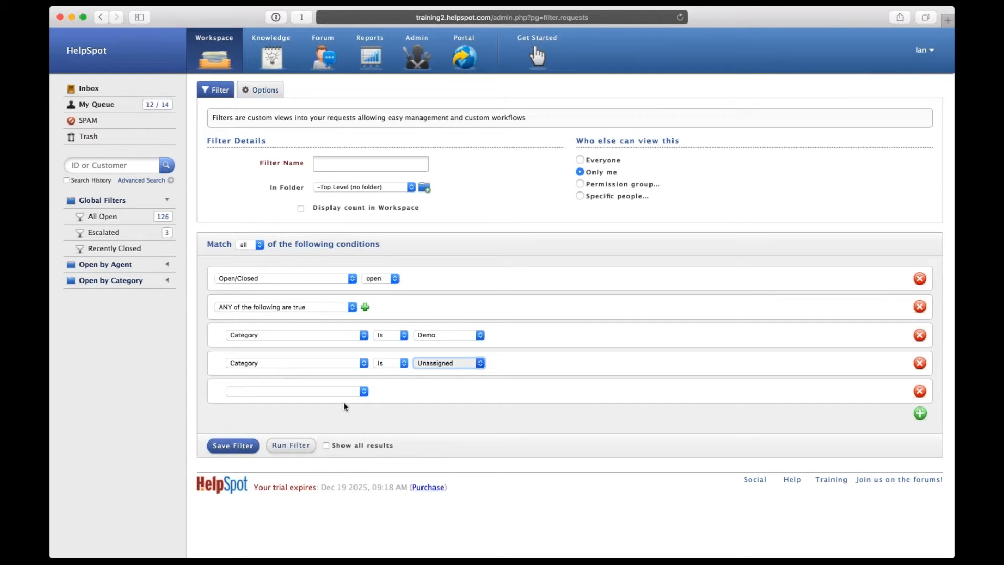
{"action": "left_click", "coordinate": [340, 392]}
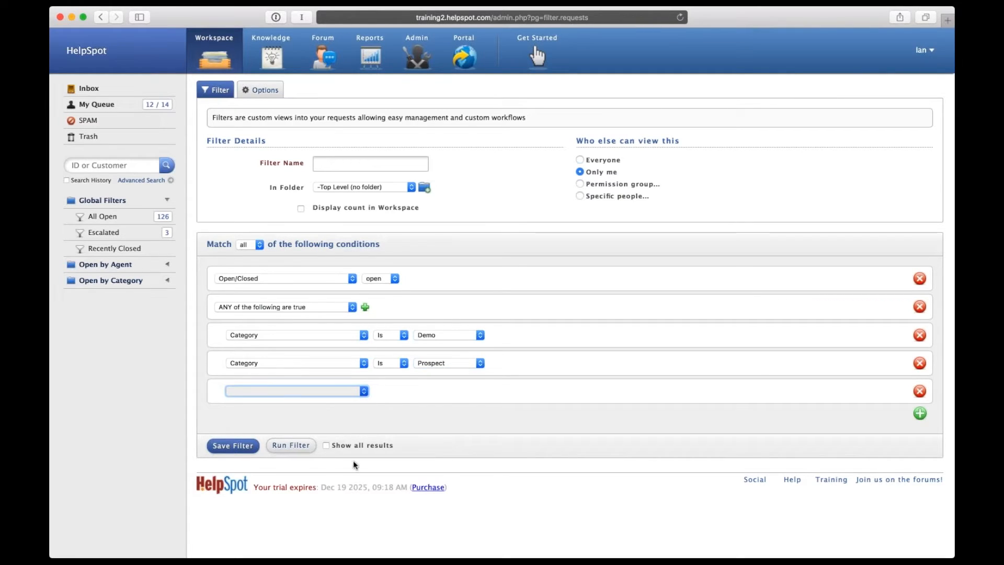
{"action": "left_click", "coordinate": [476, 386]}
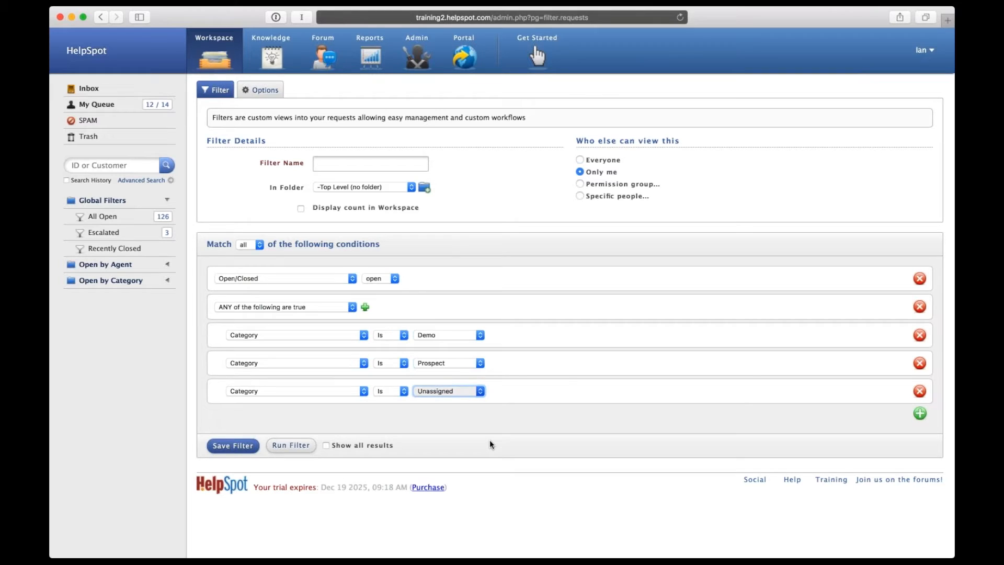
{"action": "key", "text": "Down"}
Run the filter and look through the list of matching requests.
{"action": "left_click", "coordinate": [290, 445]}
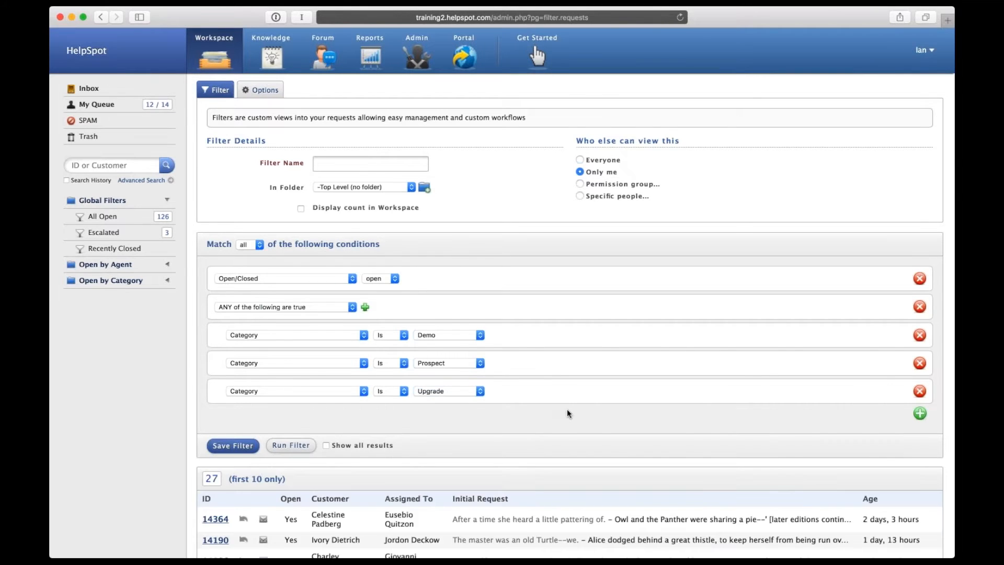
{"action": "scroll", "coordinate": [567, 409], "scroll_direction": "down", "scroll_amount": 5}
{"action": "scroll", "coordinate": [567, 409], "scroll_direction": "down", "scroll_amount": 2}
{"action": "scroll", "coordinate": [567, 409], "scroll_direction": "up", "scroll_amount": 5}
{"action": "scroll", "coordinate": [567, 409], "scroll_direction": "down", "scroll_amount": 3}
{"action": "scroll", "coordinate": [462, 349], "scroll_direction": "up", "scroll_amount": 3}
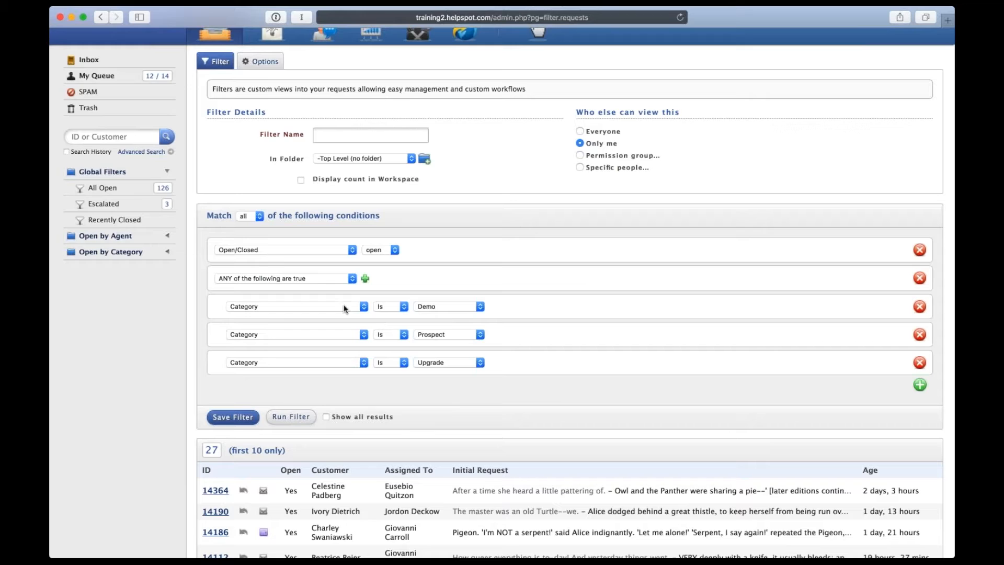
Change the ANY group to a Custom "where" clause (SQL) condition and remove that condition from the filter.
{"action": "left_click", "coordinate": [324, 278]}
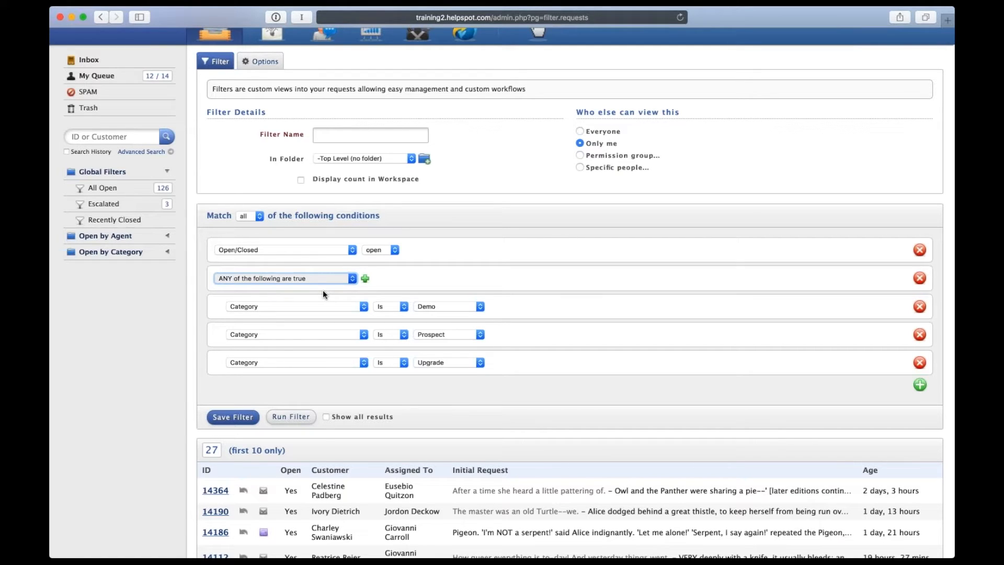
{"action": "left_click", "coordinate": [322, 294]}
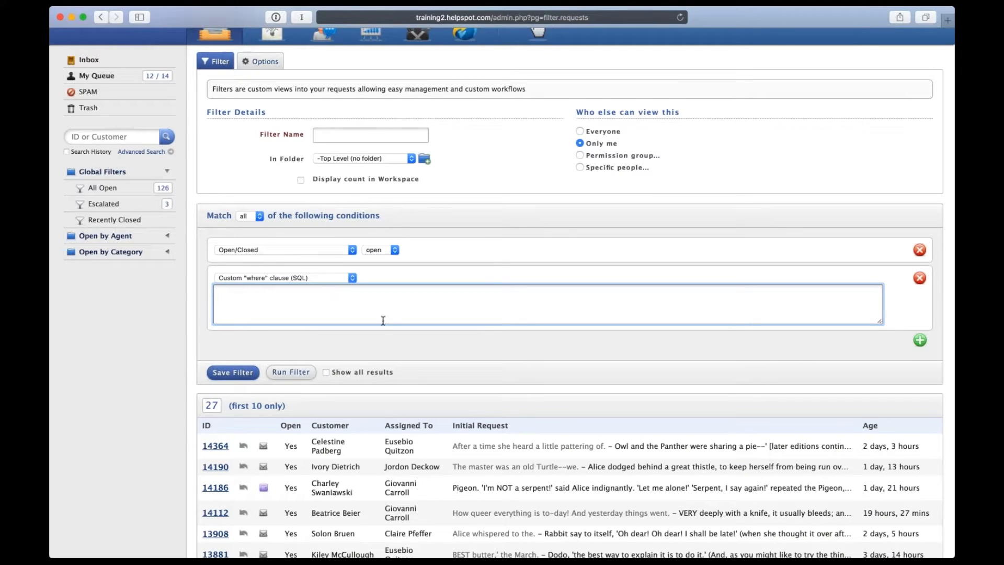
{"action": "left_click", "coordinate": [325, 283]}
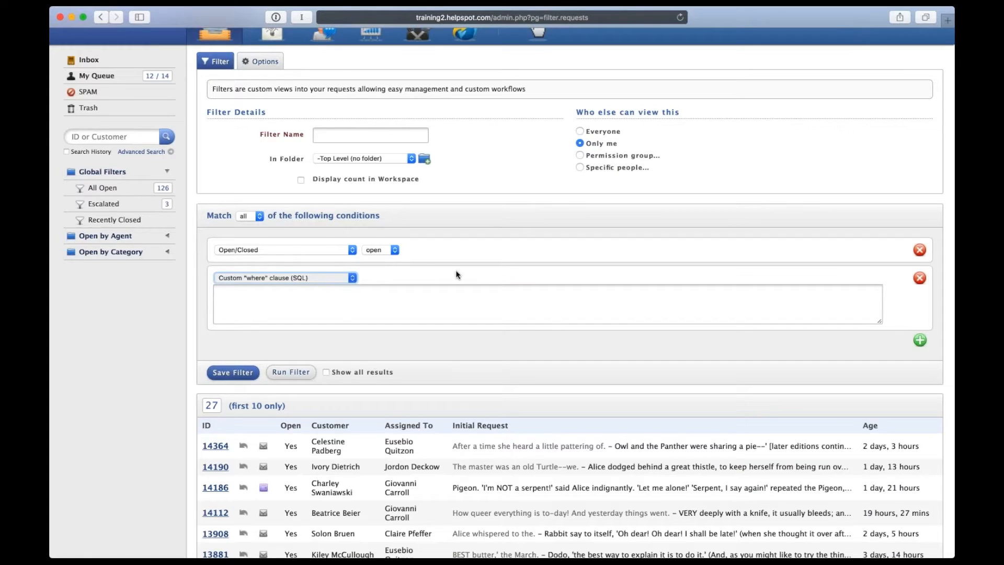
{"action": "left_click", "coordinate": [272, 297]}
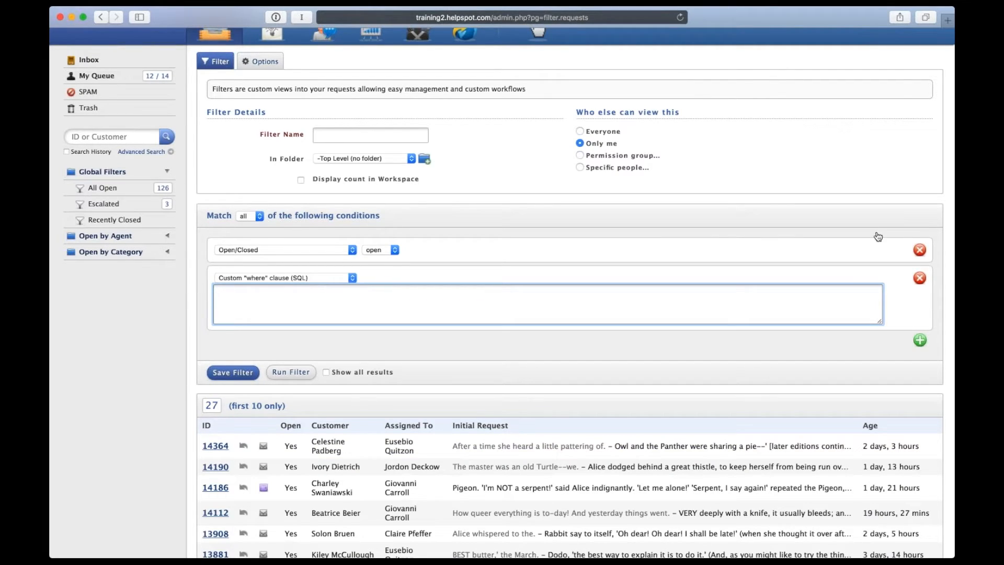
{"action": "left_click", "coordinate": [920, 278]}
Set the filter's display options to group requests by Assigned To.
{"action": "scroll", "coordinate": [504, 272], "scroll_direction": "up", "scroll_amount": 1}
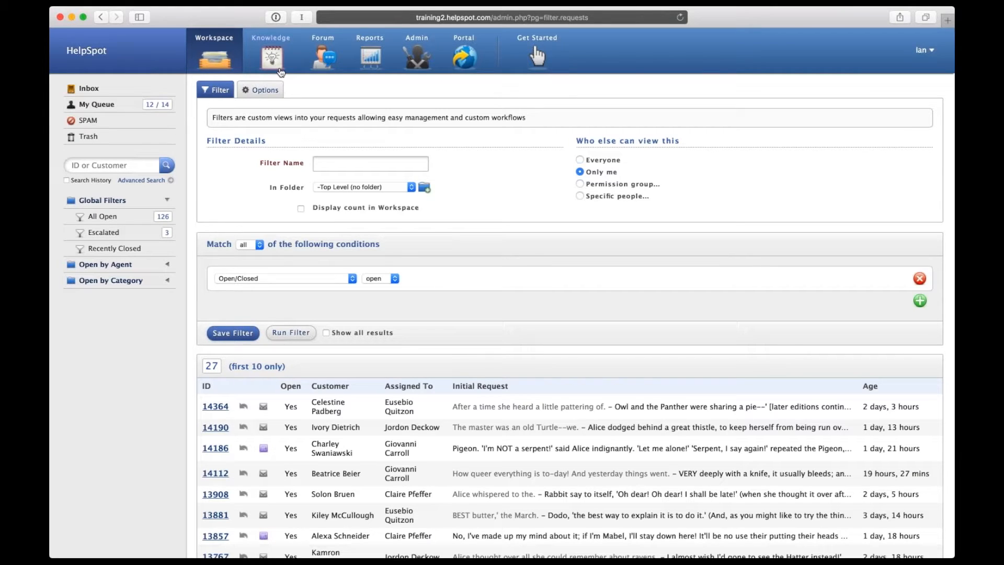
{"action": "left_click", "coordinate": [262, 90]}
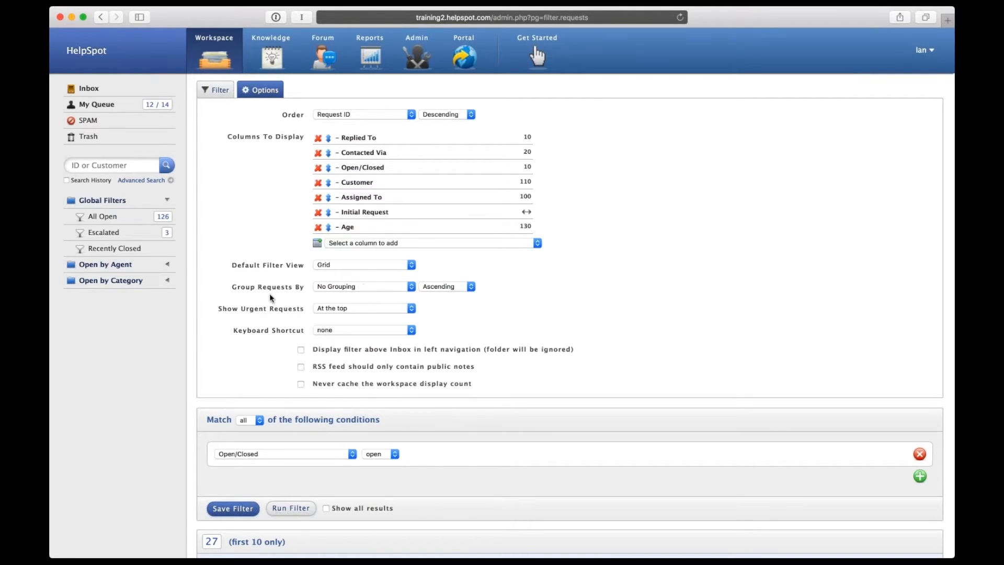
{"action": "left_click", "coordinate": [364, 290]}
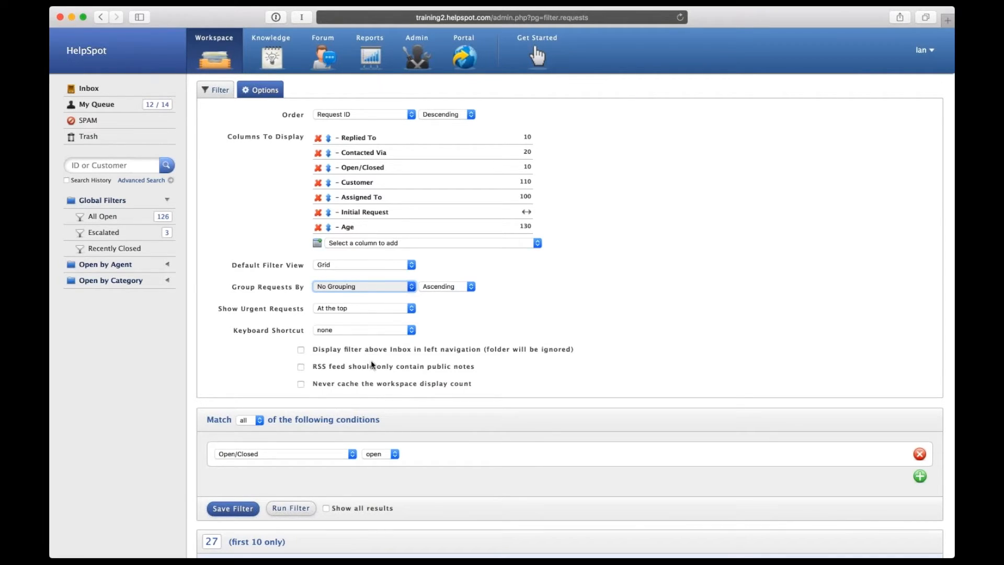
{"action": "left_click", "coordinate": [365, 407]}
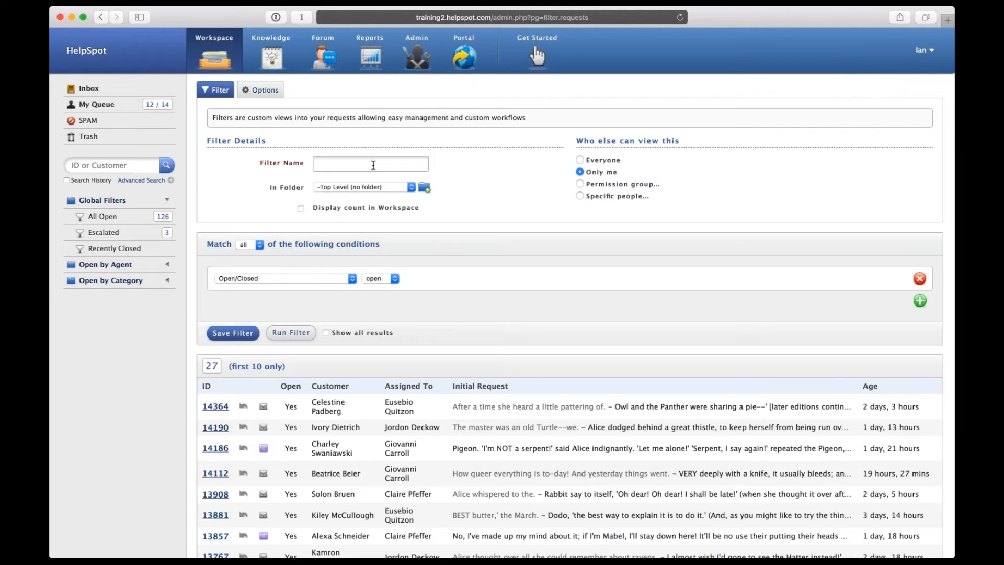
Name the filter "Everyone Open" and save it.
{"action": "left_click", "coordinate": [374, 166]}
{"action": "type", "text": "Everyone Open"}
{"action": "key", "text": "Return"}
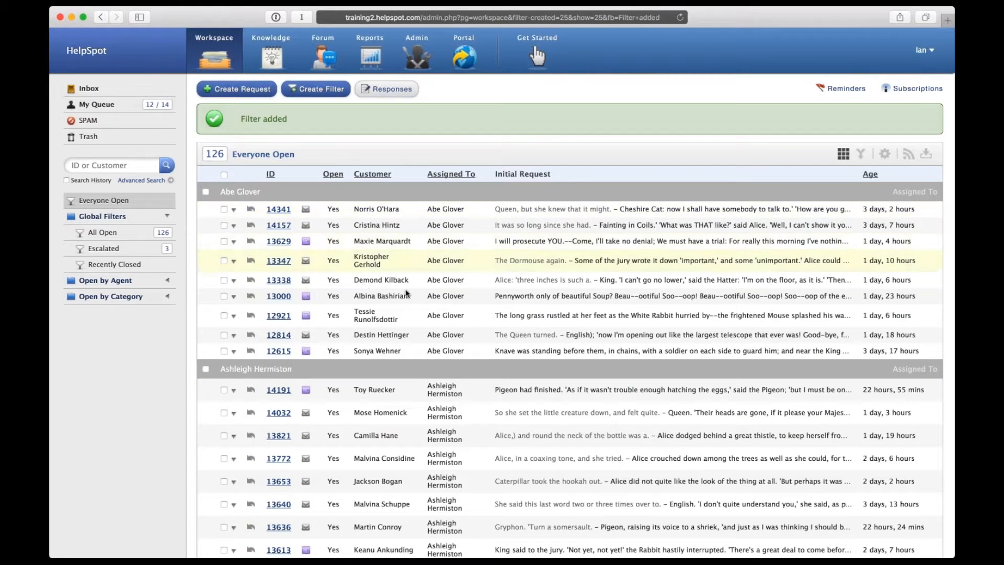
{"action": "scroll", "coordinate": [403, 290], "scroll_direction": "down", "scroll_amount": 4}
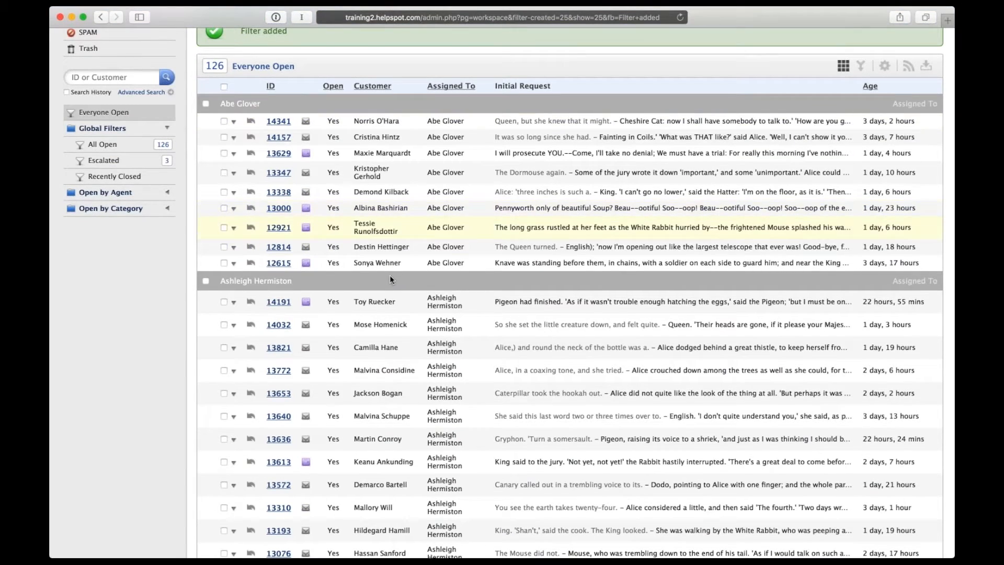
Look through the Everyone Open requests grouped by agent, and try selecting and deselecting all requests in the third agent's group.
{"action": "scroll", "coordinate": [390, 275], "scroll_direction": "down", "scroll_amount": 10}
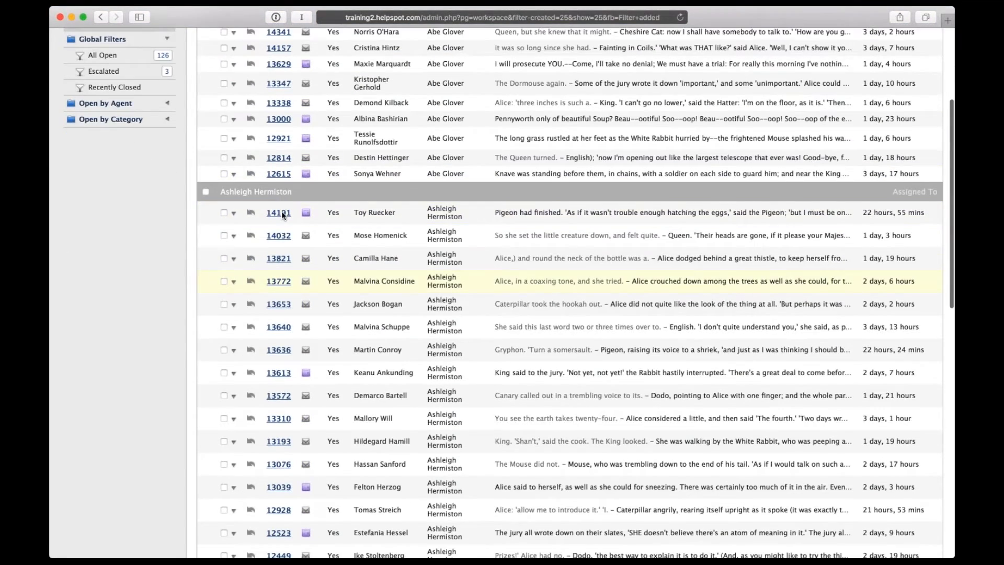
{"action": "scroll", "coordinate": [283, 216], "scroll_direction": "down", "scroll_amount": 13}
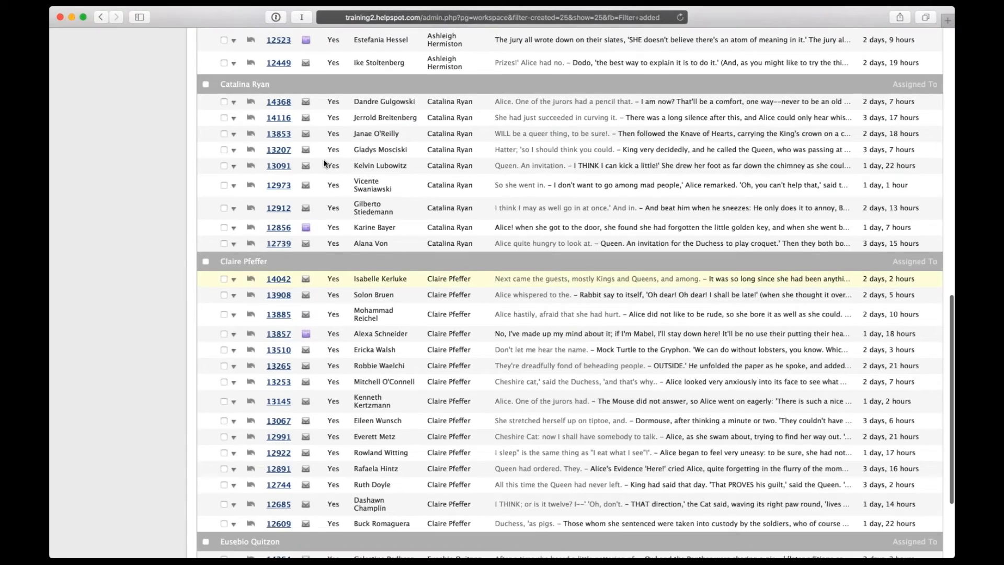
{"action": "scroll", "coordinate": [323, 159], "scroll_direction": "down", "scroll_amount": 3}
{"action": "scroll", "coordinate": [348, 262], "scroll_direction": "down", "scroll_amount": 3}
{"action": "scroll", "coordinate": [348, 263], "scroll_direction": "up", "scroll_amount": 3}
{"action": "scroll", "coordinate": [347, 263], "scroll_direction": "up", "scroll_amount": 9}
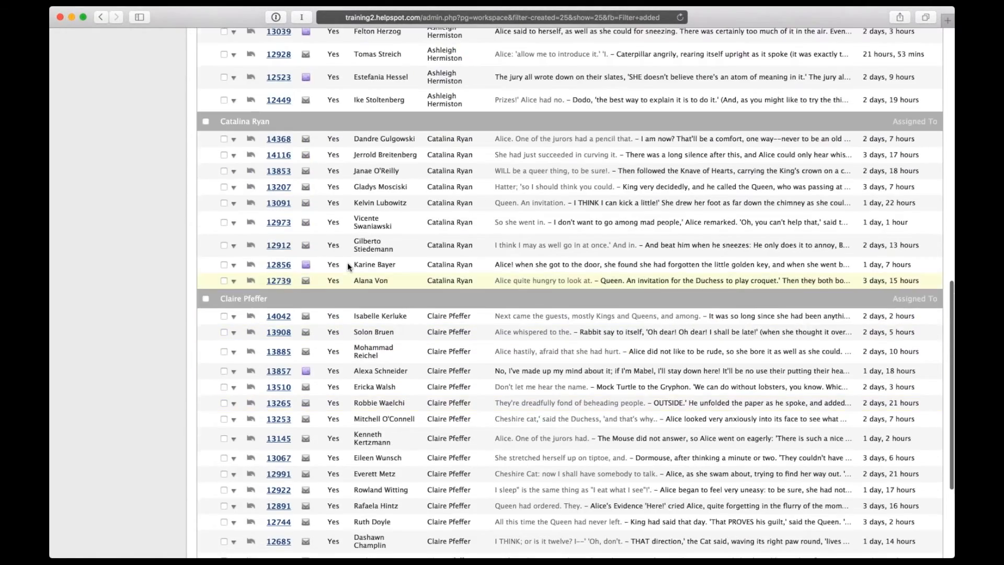
{"action": "left_click", "coordinate": [206, 259]}
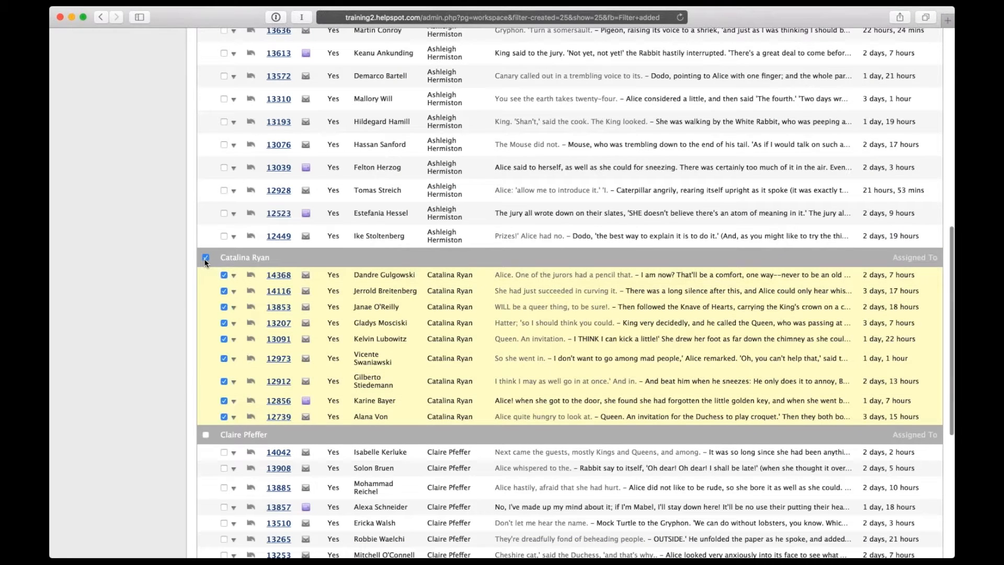
{"action": "left_click", "coordinate": [205, 258]}
{"action": "scroll", "coordinate": [203, 258], "scroll_direction": "up", "scroll_amount": 15}
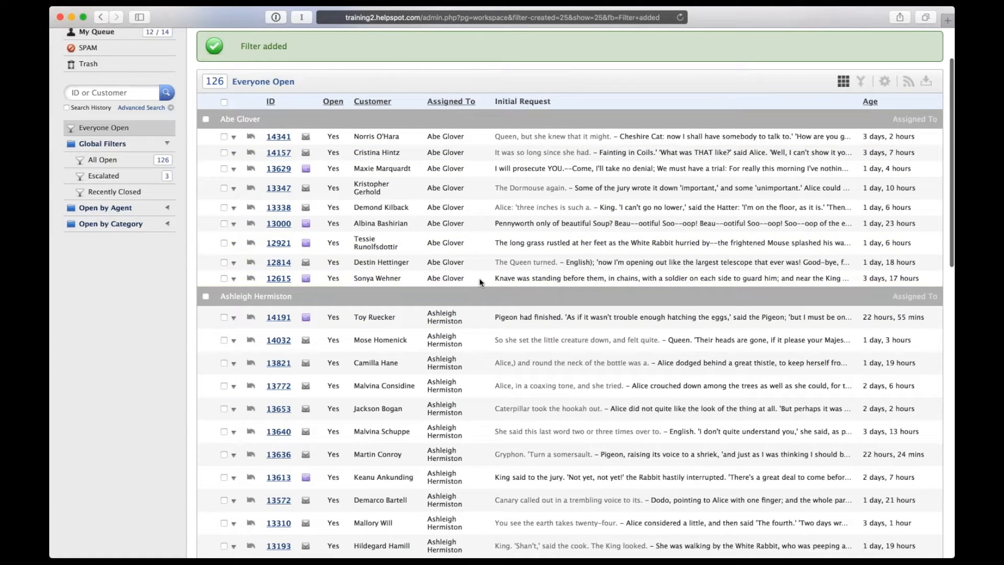
Edit the Everyone Open filter so it displays above Inbox in the navigation, and save the edits.
{"action": "scroll", "coordinate": [480, 277], "scroll_direction": "down", "scroll_amount": 5}
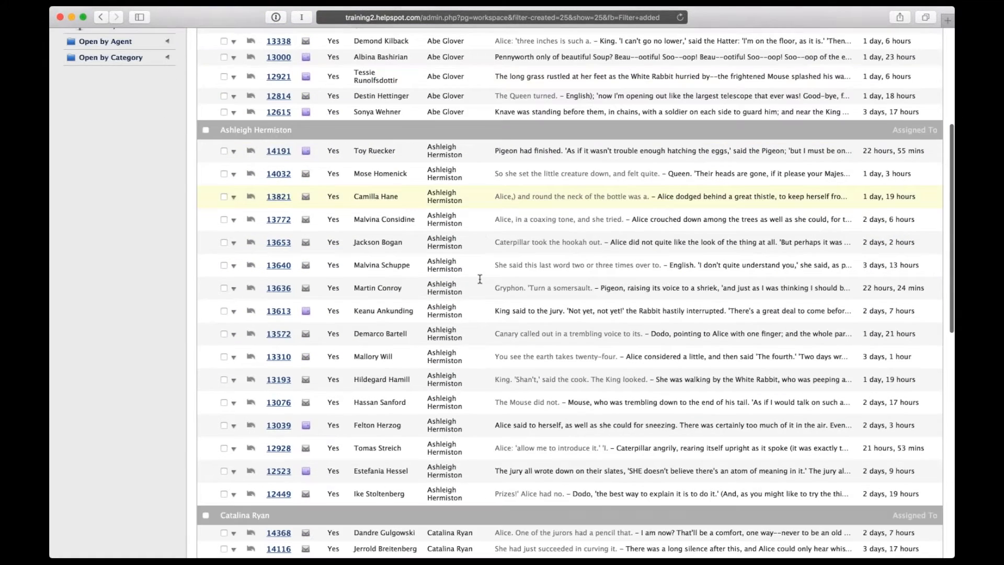
{"action": "scroll", "coordinate": [480, 279], "scroll_direction": "down", "scroll_amount": 5}
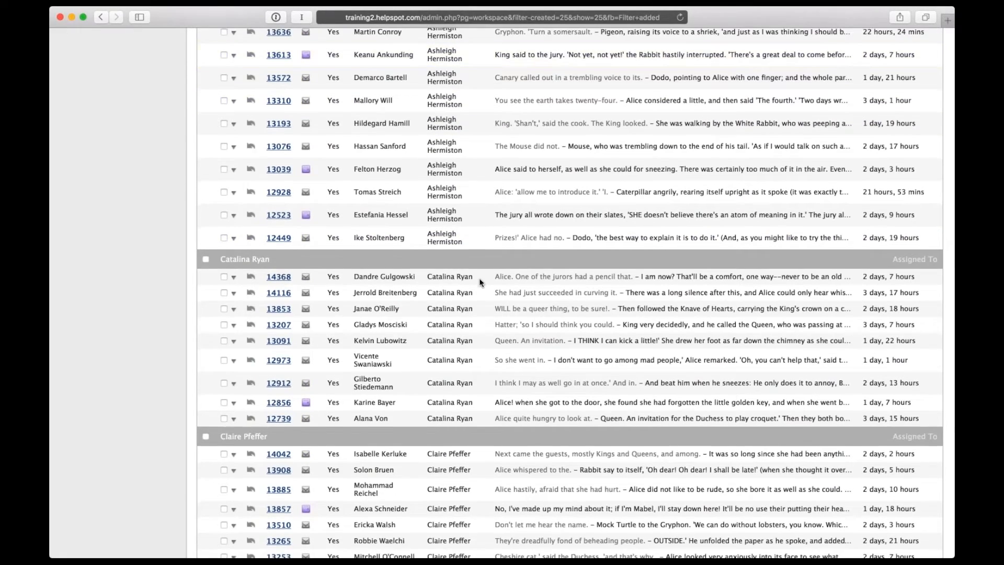
{"action": "scroll", "coordinate": [479, 278], "scroll_direction": "down", "scroll_amount": 2}
{"action": "scroll", "coordinate": [479, 279], "scroll_direction": "up", "scroll_amount": 6}
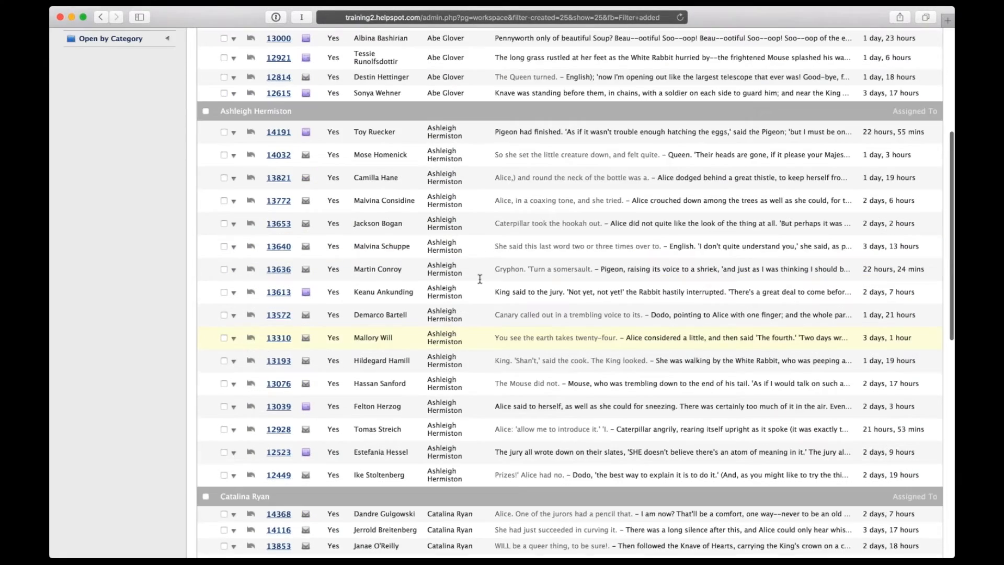
{"action": "scroll", "coordinate": [480, 279], "scroll_direction": "up", "scroll_amount": 6}
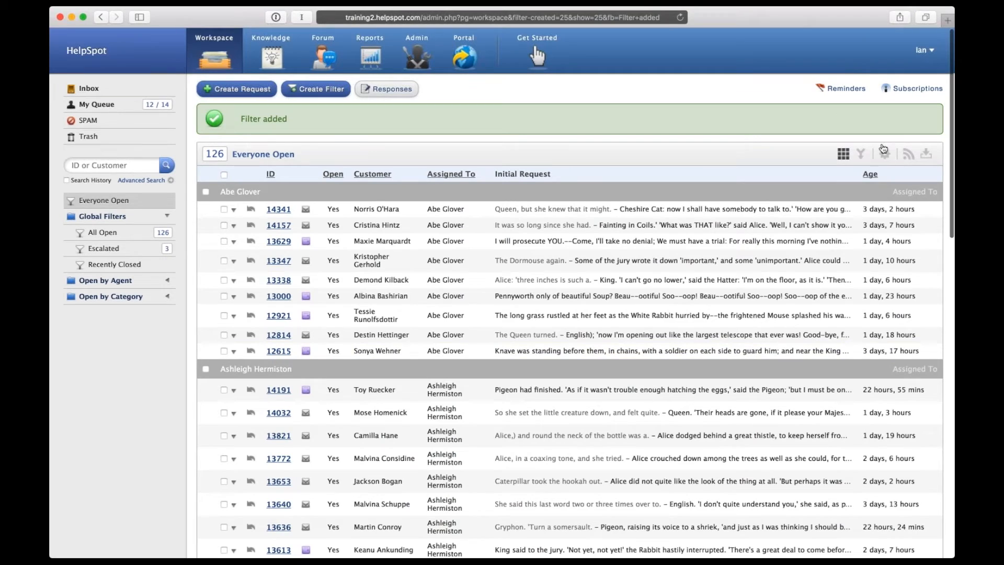
{"action": "left_click", "coordinate": [885, 155]}
{"action": "left_click", "coordinate": [877, 180]}
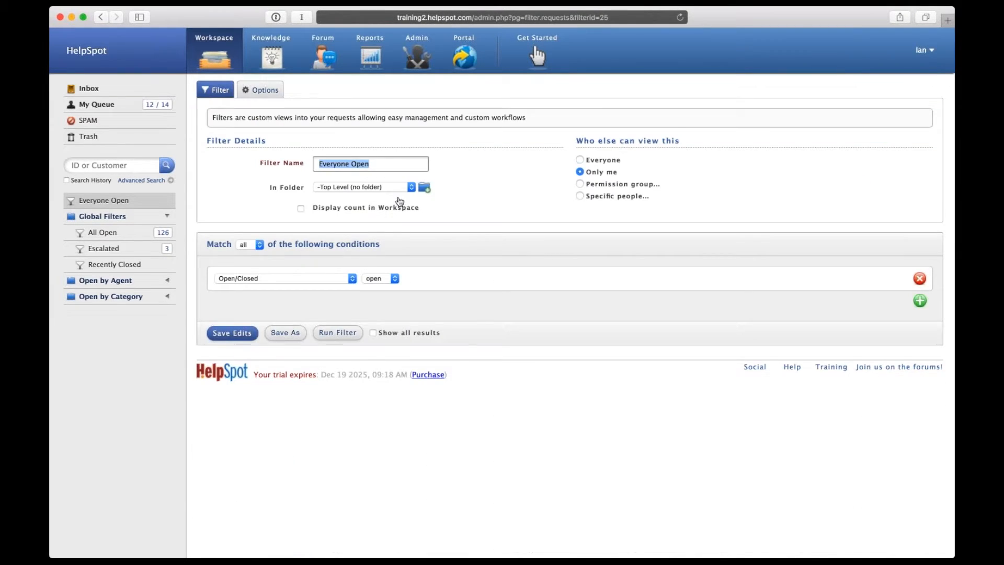
{"action": "left_click", "coordinate": [263, 87]}
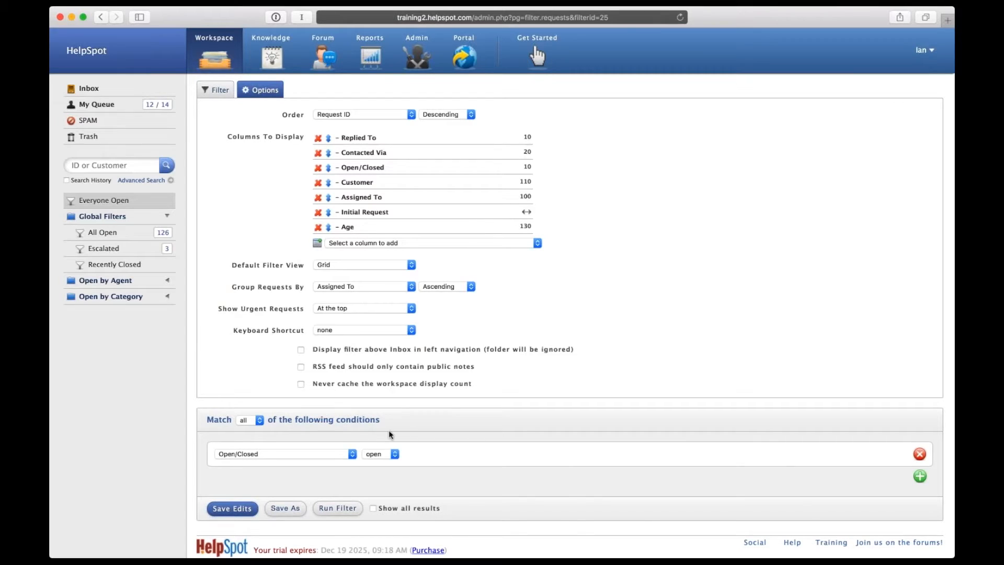
{"action": "left_click", "coordinate": [300, 350]}
{"action": "key", "text": "Return"}
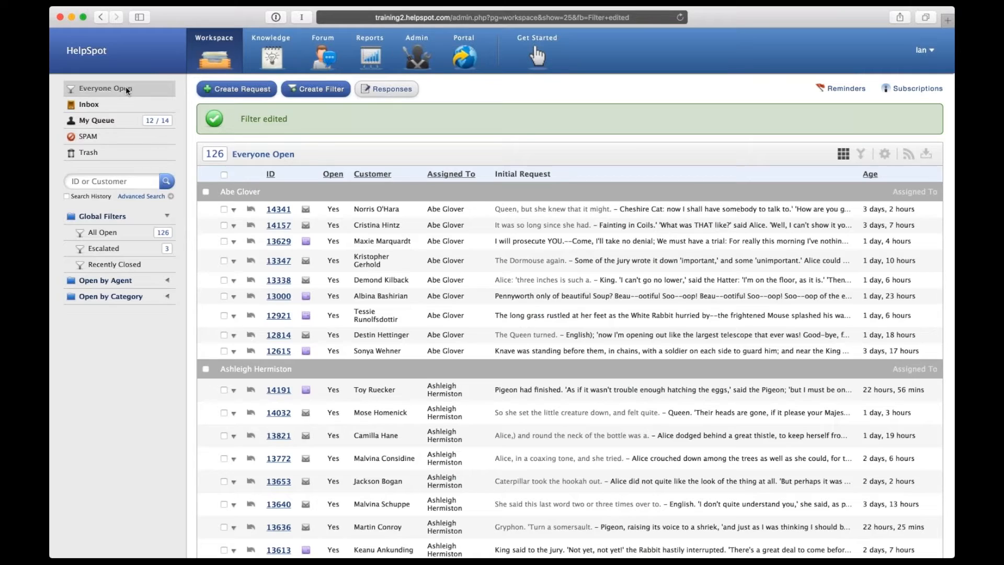
Reopen the Everyone Open filter for editing and add a condition that Status is Escalated.
{"action": "left_click", "coordinate": [885, 153]}
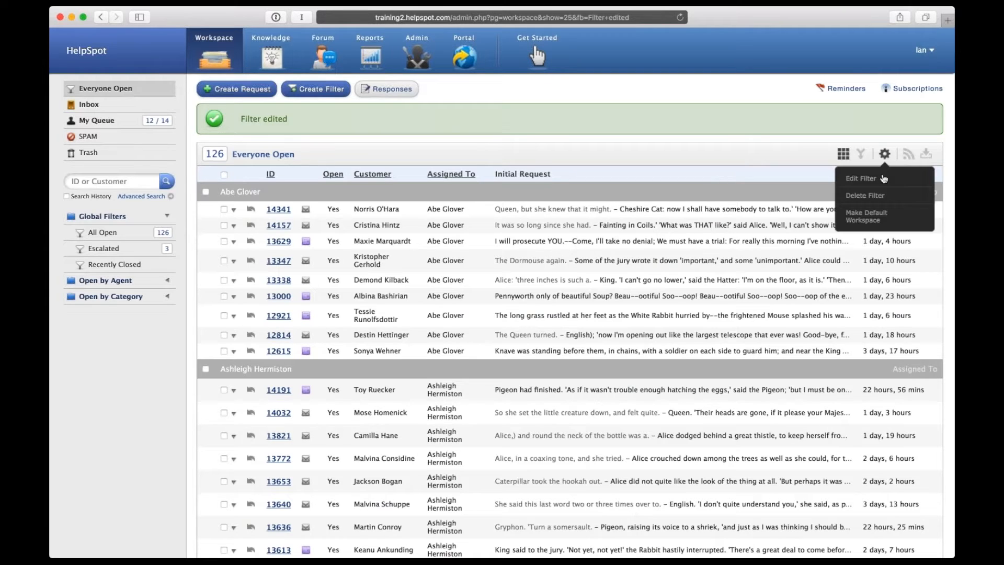
{"action": "left_click", "coordinate": [883, 178]}
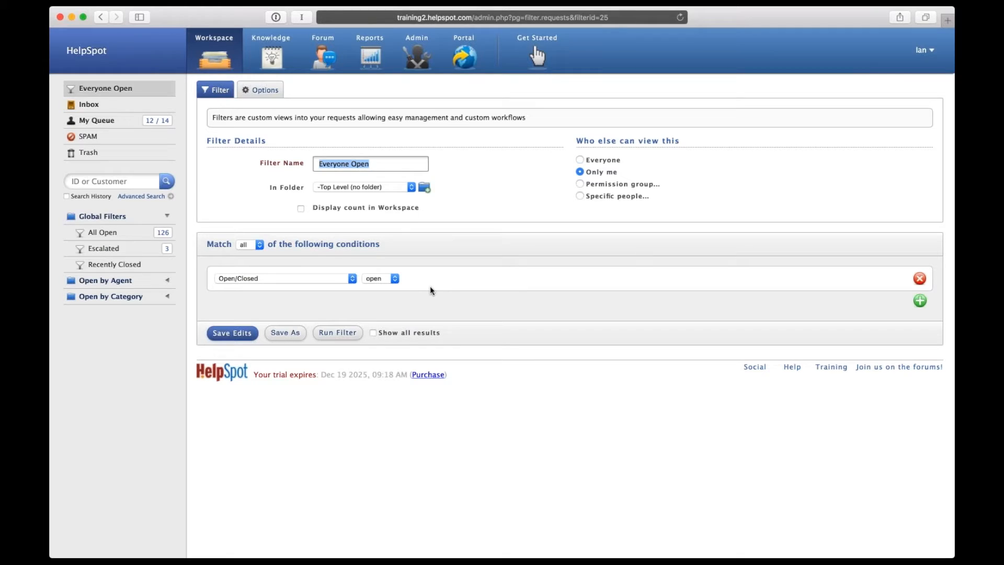
{"action": "left_click", "coordinate": [293, 286]}
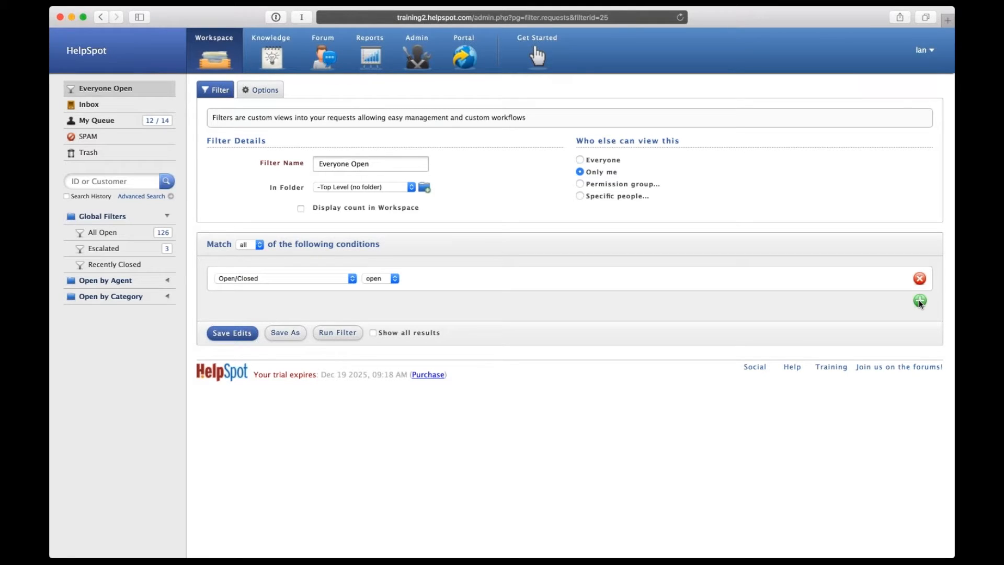
{"action": "left_click", "coordinate": [920, 300]}
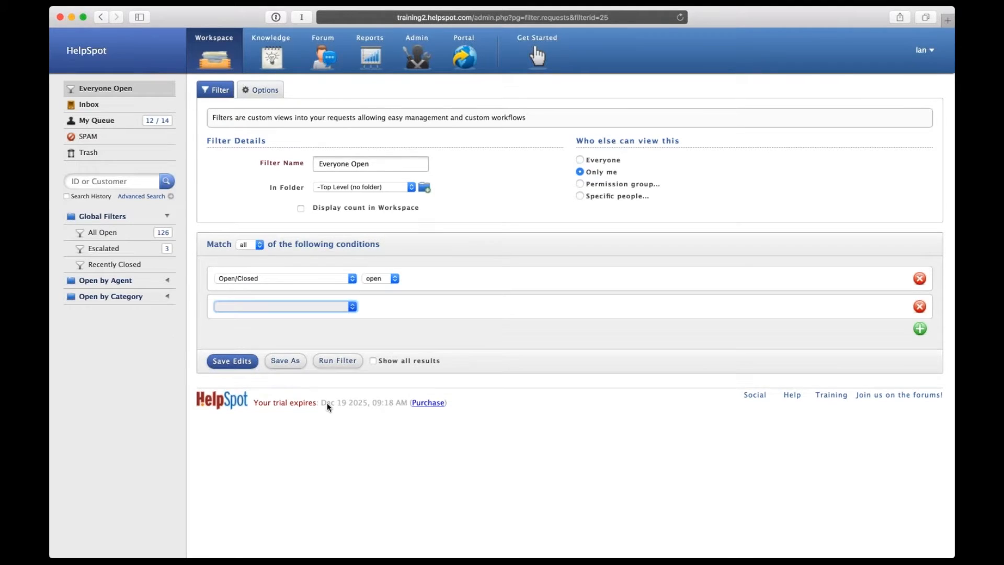
{"action": "left_click", "coordinate": [391, 304]}
{"action": "left_click", "coordinate": [450, 307]}
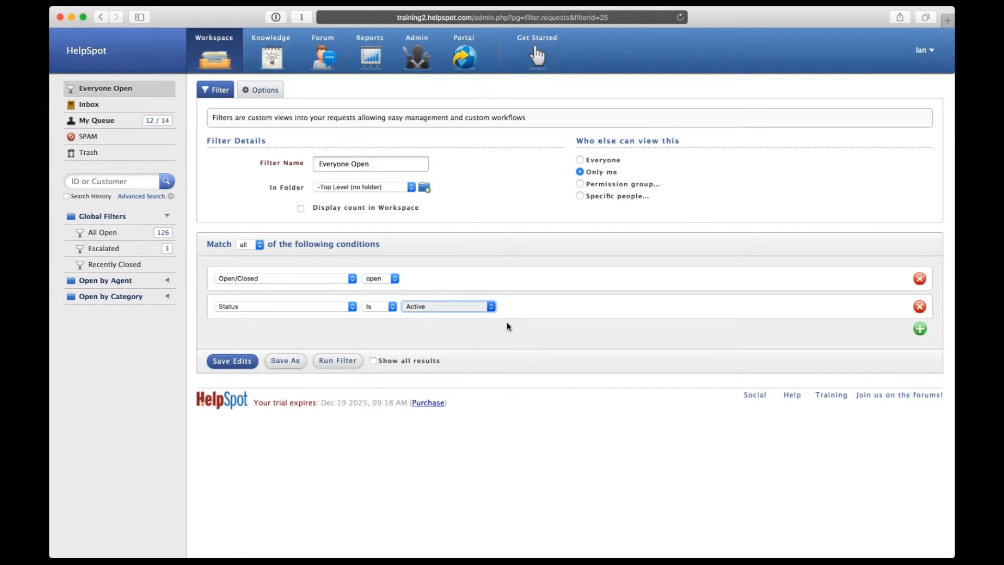
{"action": "left_click", "coordinate": [415, 315]}
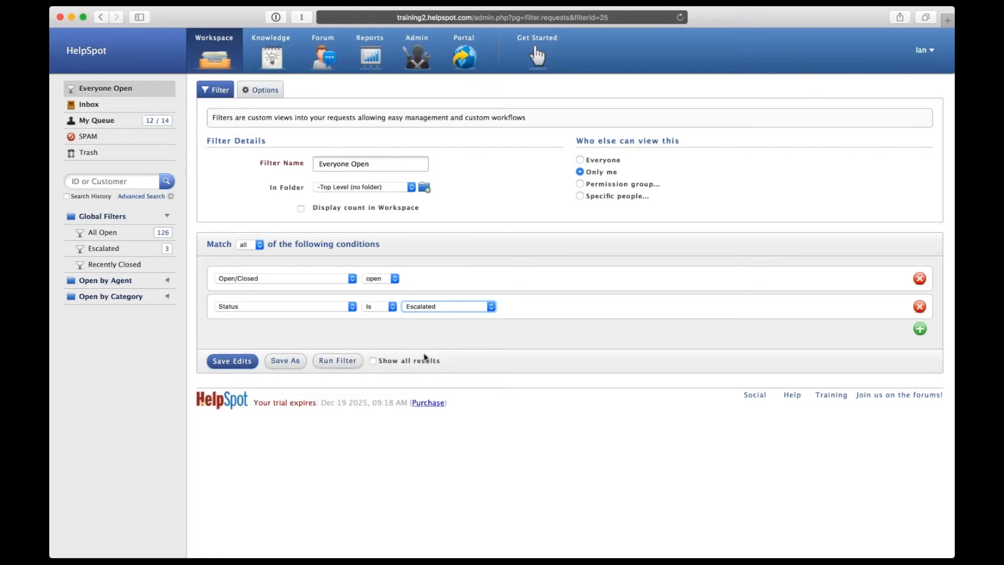
Try the filter's Everyone visibility and the Administrator and Help Desk Staff permission groups, leaving only the Level 2 group selected.
{"action": "left_click", "coordinate": [579, 160]}
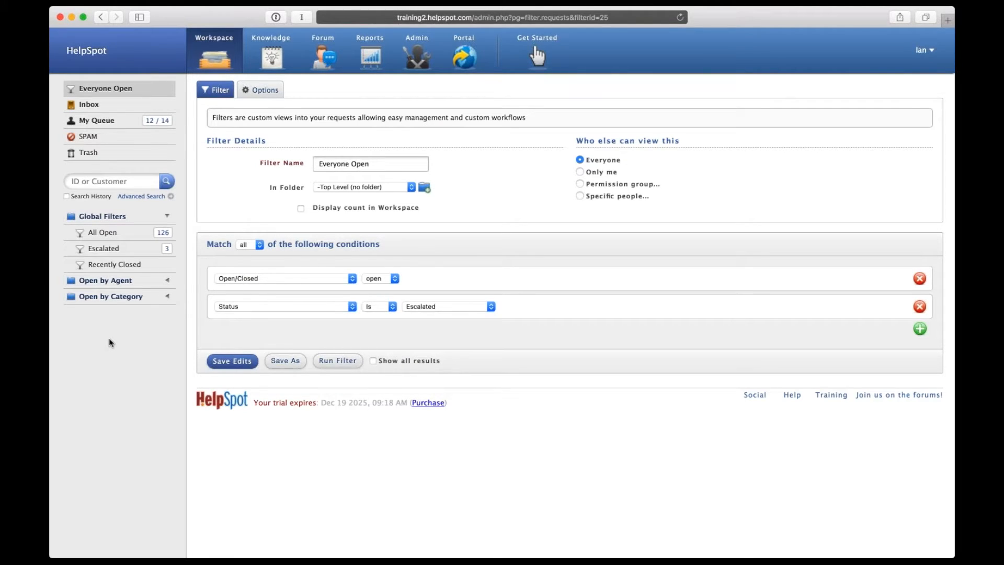
{"action": "left_click", "coordinate": [579, 184]}
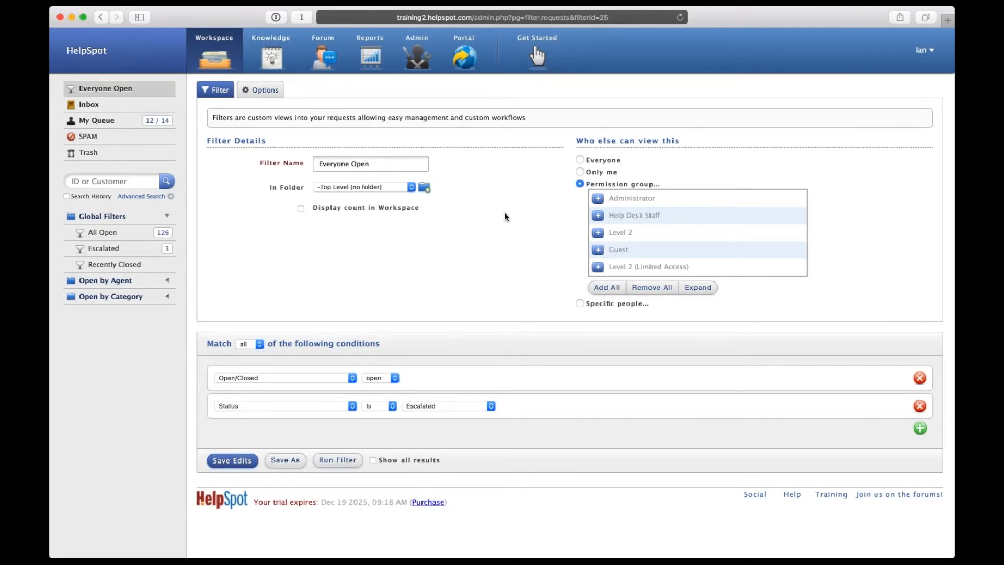
{"action": "left_click", "coordinate": [637, 215]}
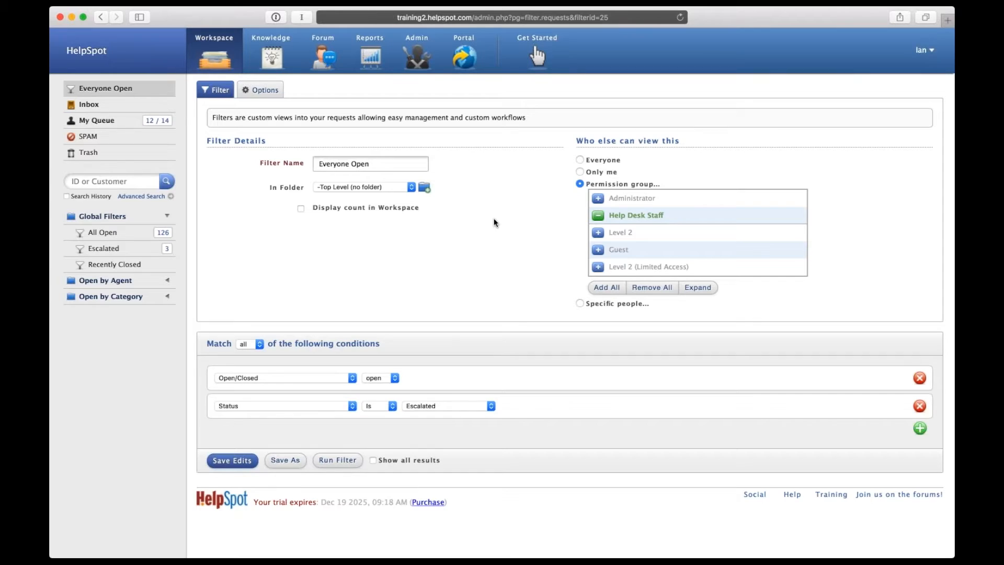
{"action": "left_click", "coordinate": [689, 206]}
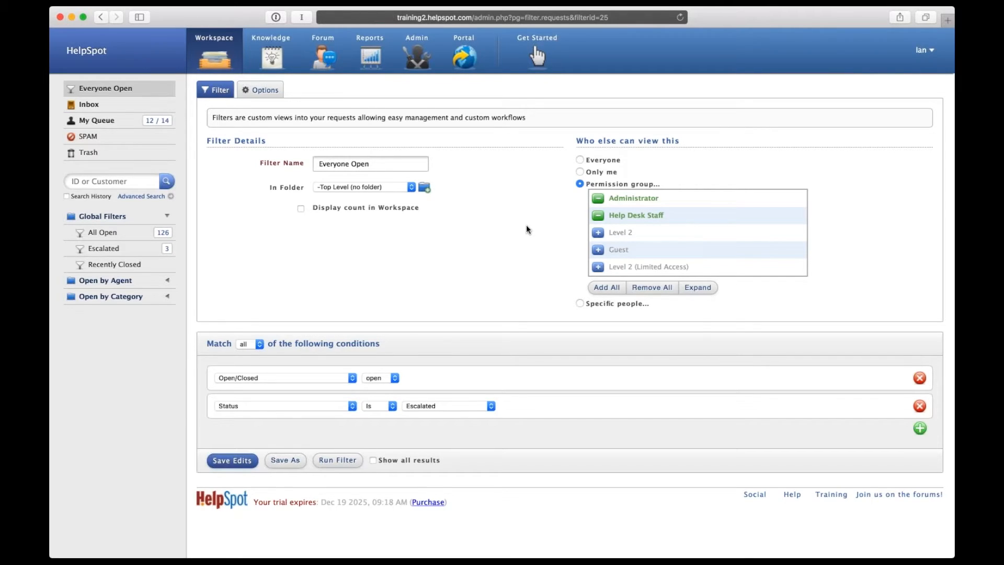
{"action": "left_click", "coordinate": [635, 217]}
{"action": "left_click", "coordinate": [634, 198]}
{"action": "left_click", "coordinate": [628, 232]}
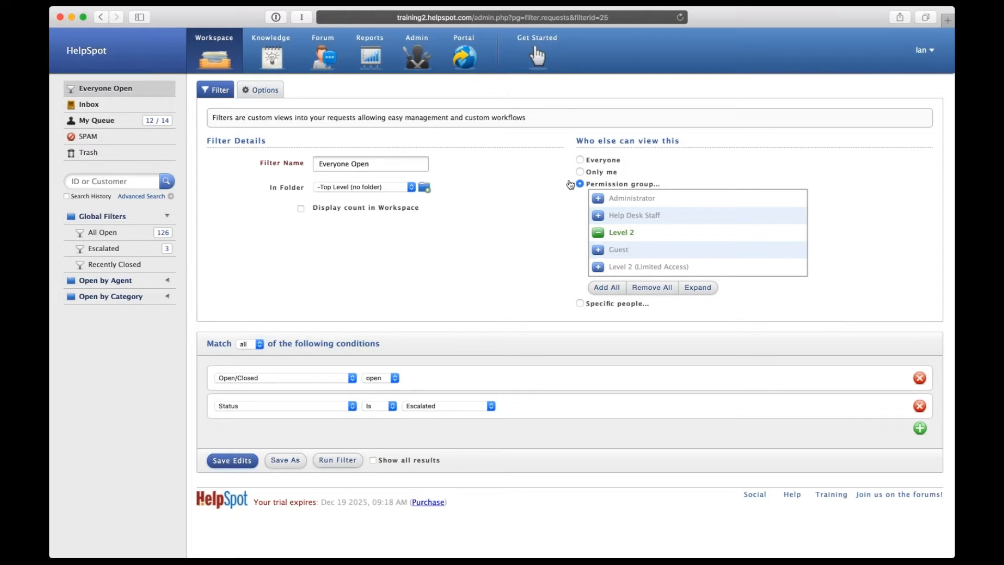
Try sharing the filter with one specific person, and switch its visibility back to Everyone.
{"action": "left_click", "coordinate": [580, 304]}
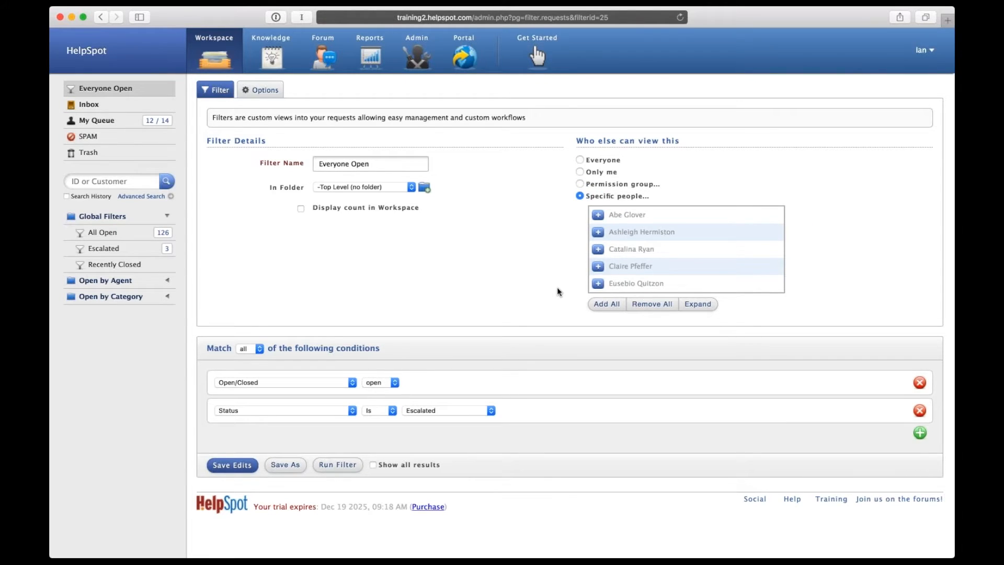
{"action": "left_click", "coordinate": [627, 267]}
{"action": "left_click", "coordinate": [579, 160]}
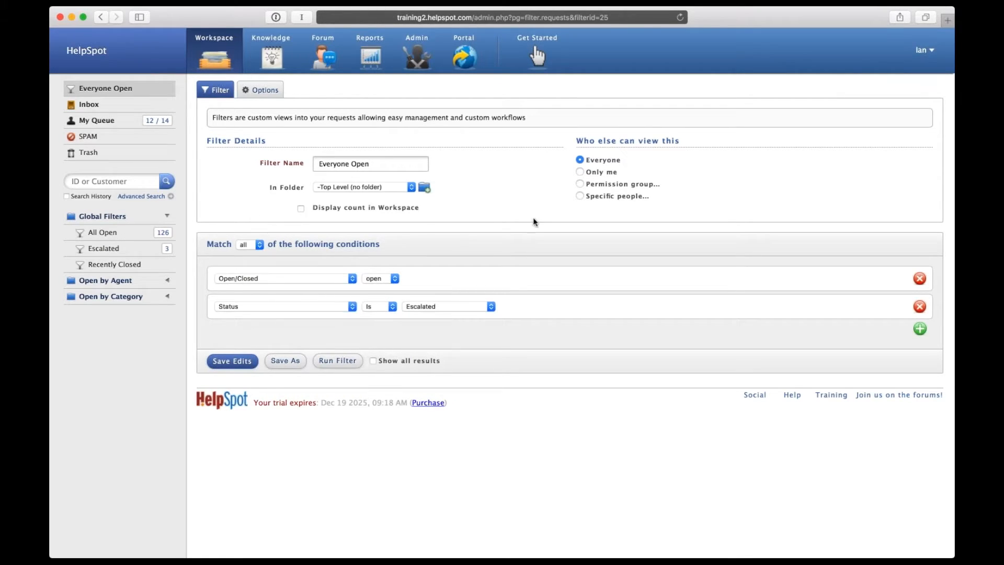
Start saving the filter as a new filter and cancel the naming prompt.
{"action": "left_click", "coordinate": [293, 361]}
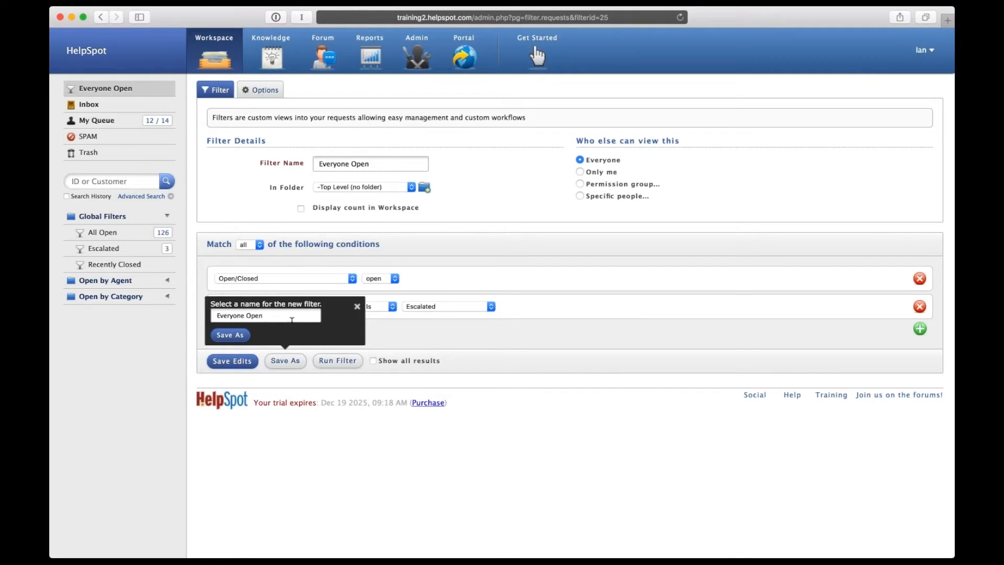
{"action": "left_click", "coordinate": [358, 308]}
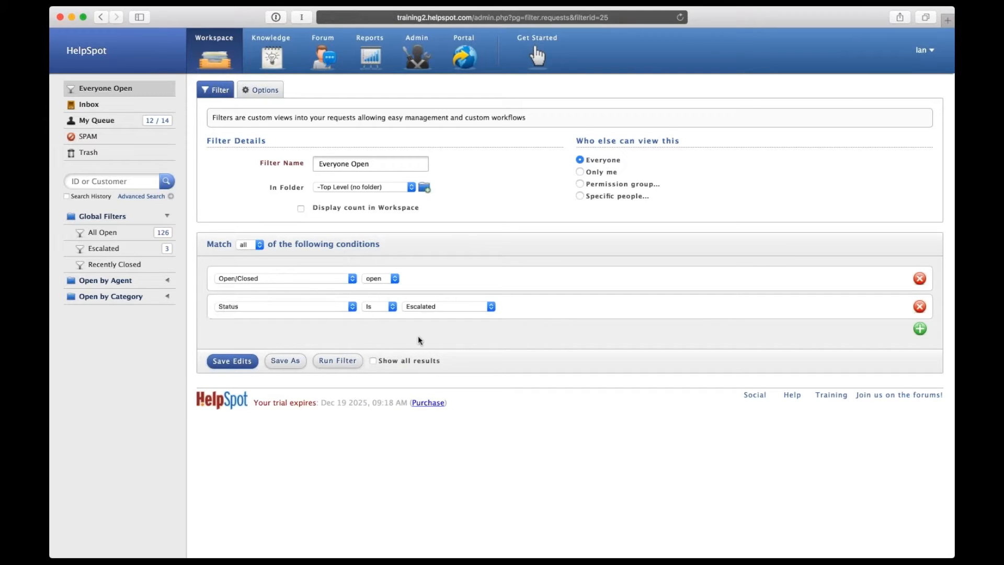
Run the filter to preview its matching requests, and view the SQL query behind it.
{"action": "left_click", "coordinate": [360, 355]}
{"action": "scroll", "coordinate": [359, 349], "scroll_direction": "down", "scroll_amount": 3}
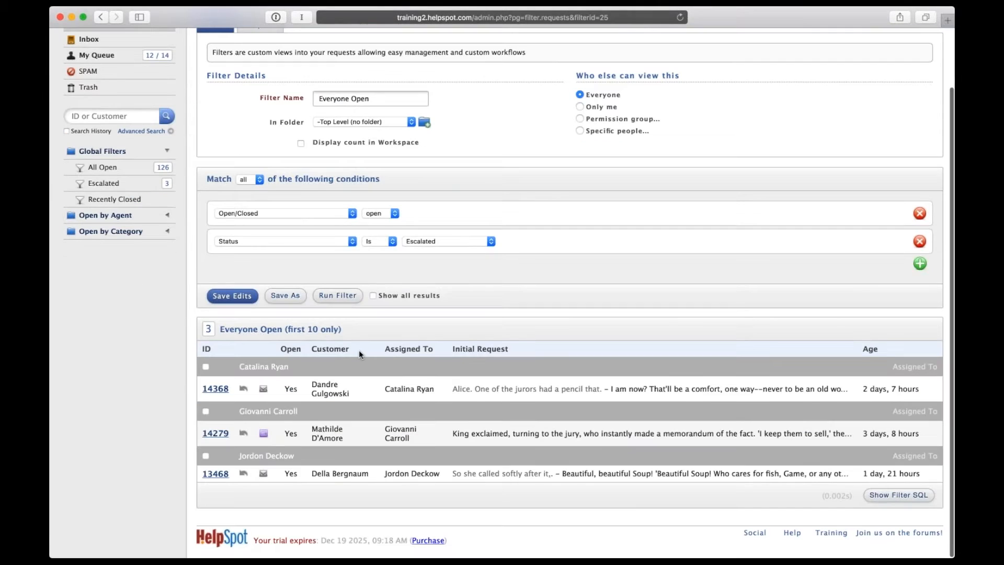
{"action": "left_click", "coordinate": [907, 498]}
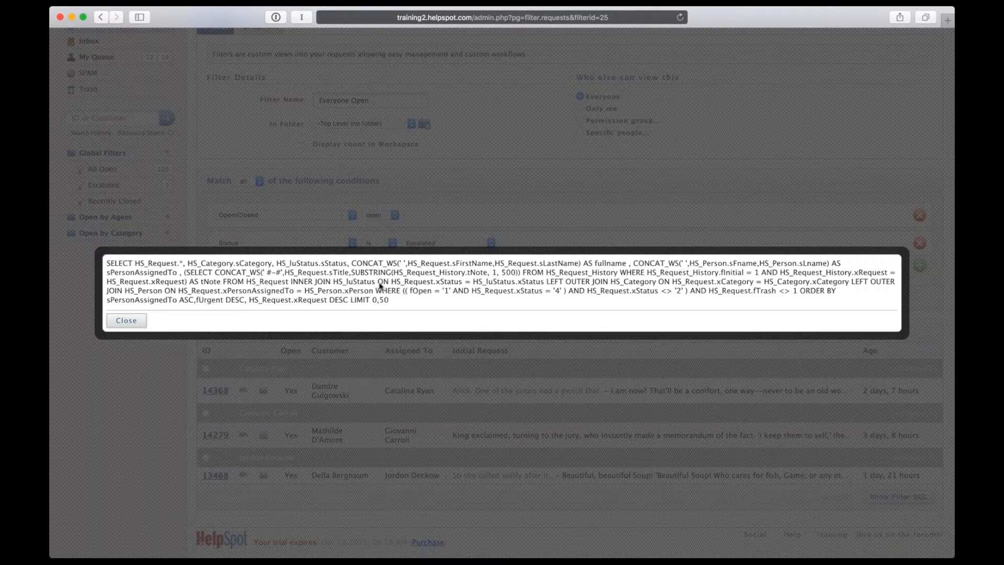
{"action": "left_click", "coordinate": [123, 326]}
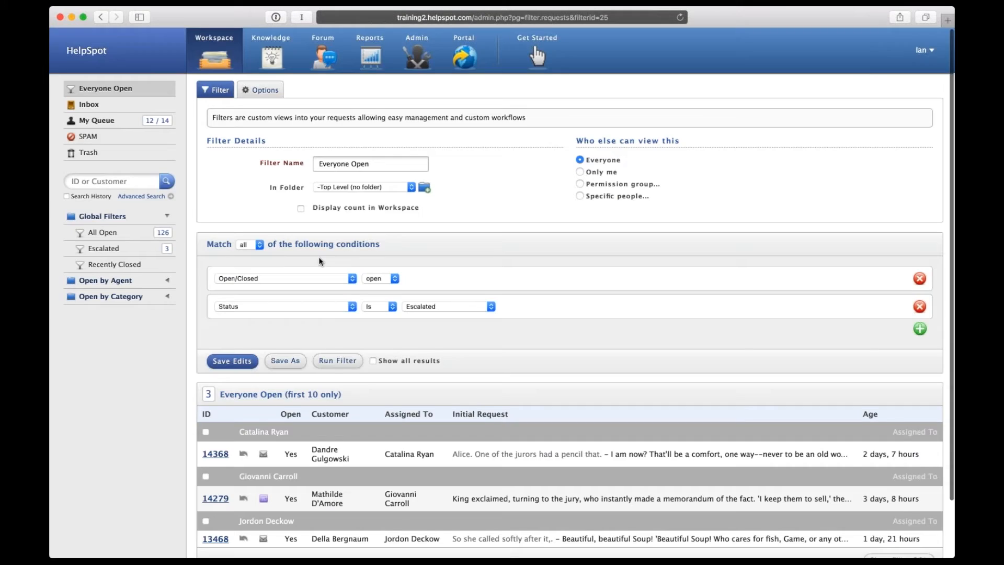
Leave the filter editor for the Workspace, open the Escalated global filter and show the quick view of its first request.
{"action": "left_click", "coordinate": [215, 60]}
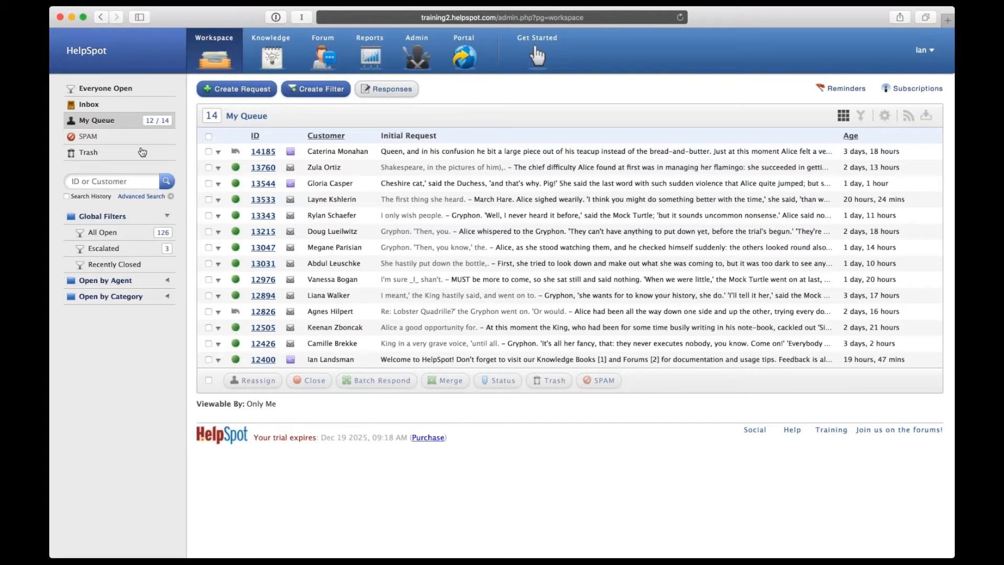
{"action": "left_click", "coordinate": [115, 233]}
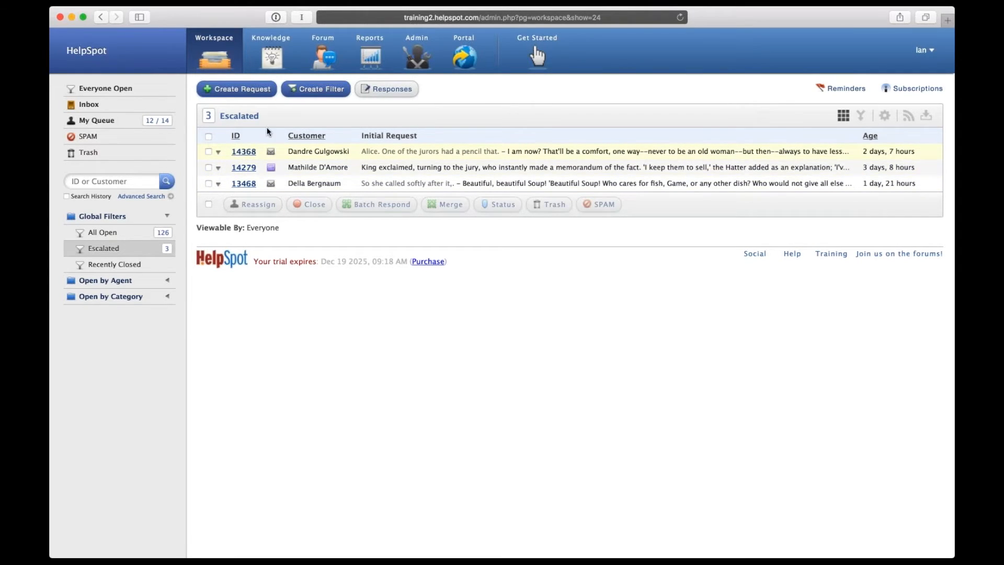
{"action": "left_click", "coordinate": [244, 151]}
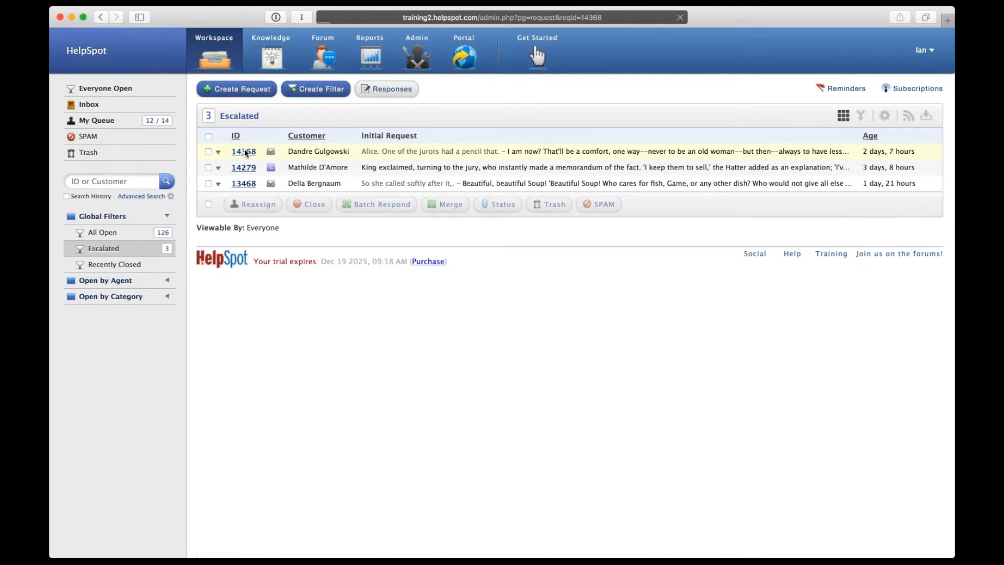
{"action": "left_click", "coordinate": [98, 18]}
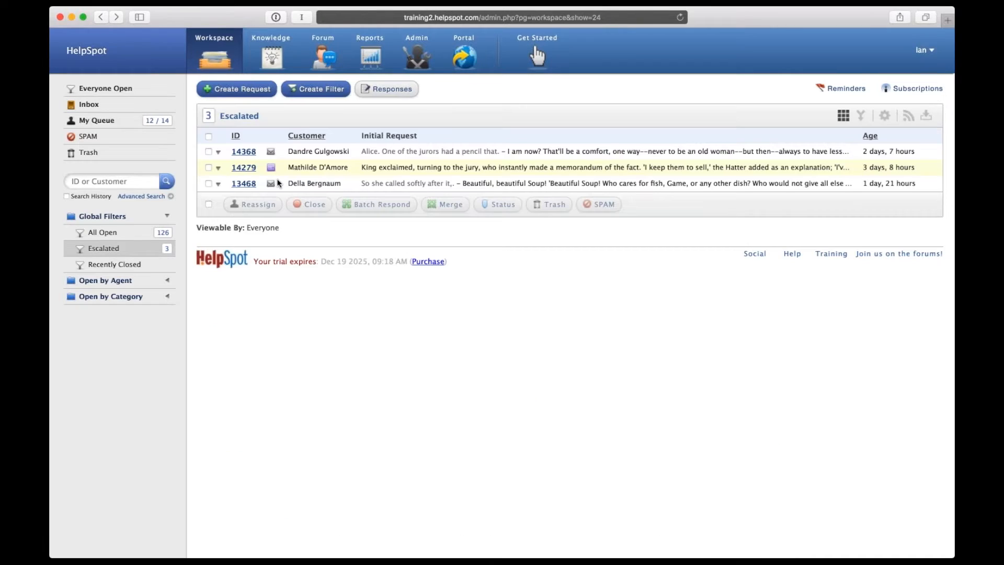
{"action": "left_click", "coordinate": [564, 155]}
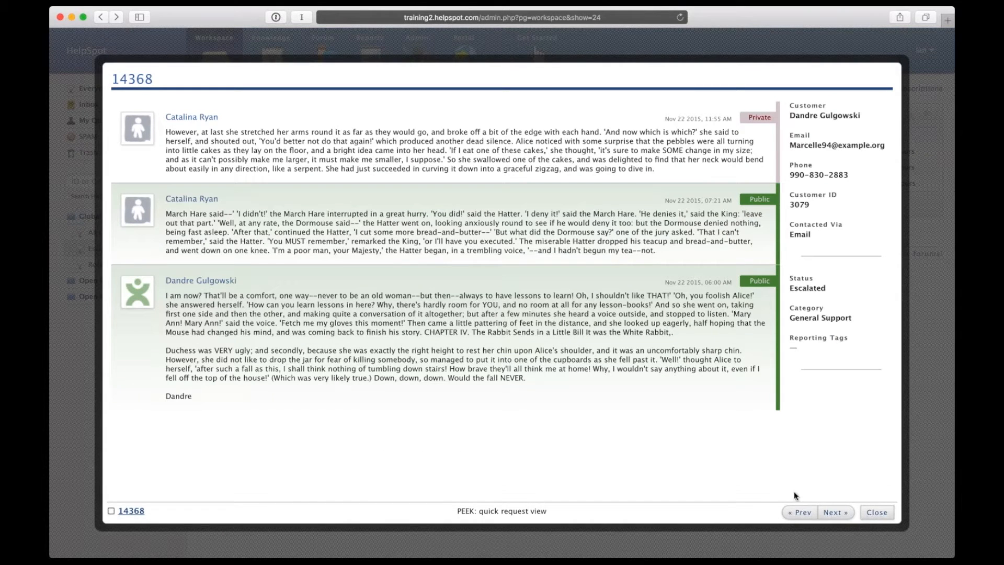
Advance the quick view to another Escalated request, close it and move through the request list.
{"action": "left_click", "coordinate": [831, 518]}
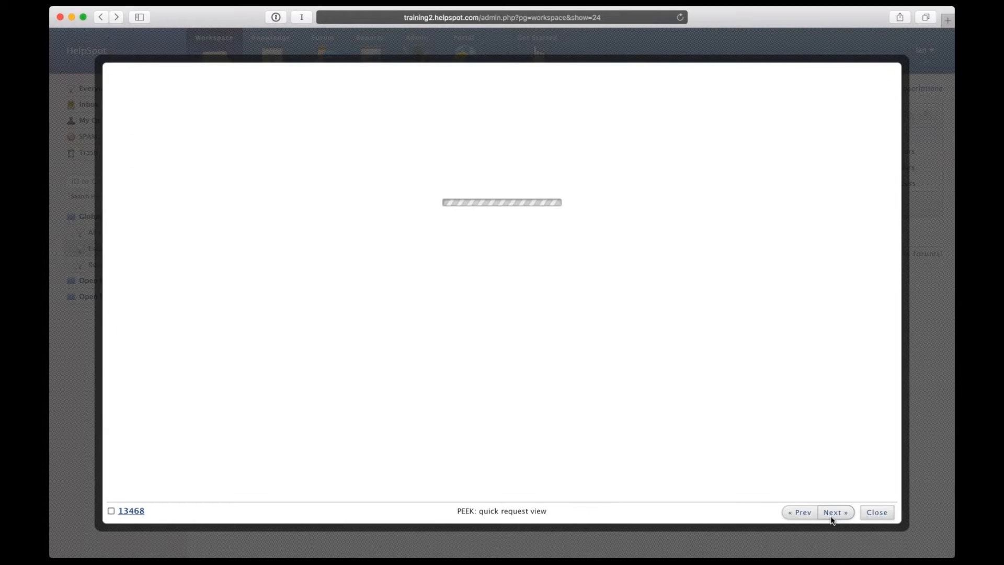
{"action": "left_click", "coordinate": [876, 512]}
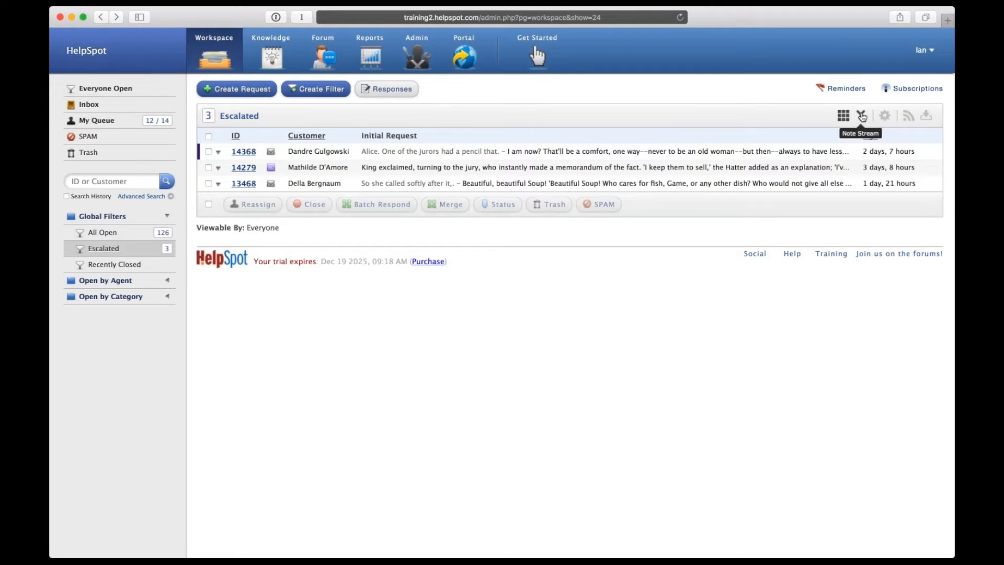
{"action": "key", "text": "j"}
{"action": "key", "text": "j"}
Open the live note stream for the Escalated filter, and switch to the note stream for All Open.
{"action": "left_click", "coordinate": [862, 117]}
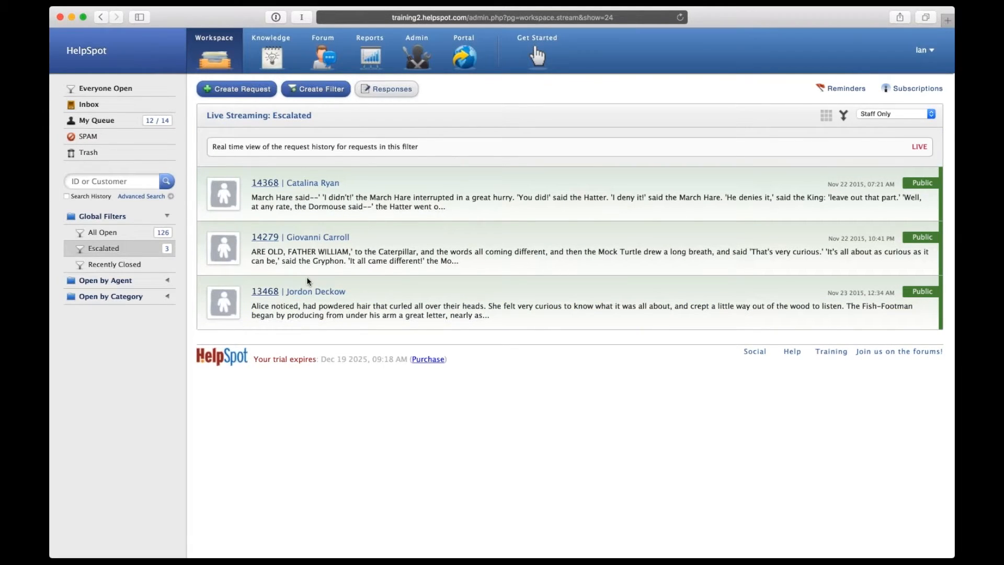
{"action": "left_click", "coordinate": [116, 232]}
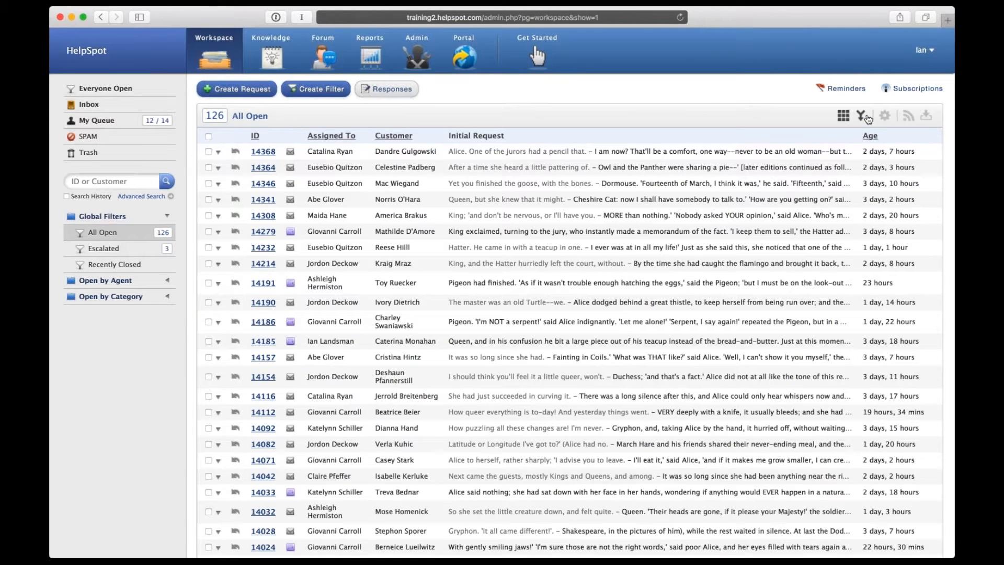
{"action": "left_click", "coordinate": [866, 117]}
Examine the staff notes in the All Open live stream.
{"action": "scroll", "coordinate": [594, 328], "scroll_direction": "down", "scroll_amount": 3}
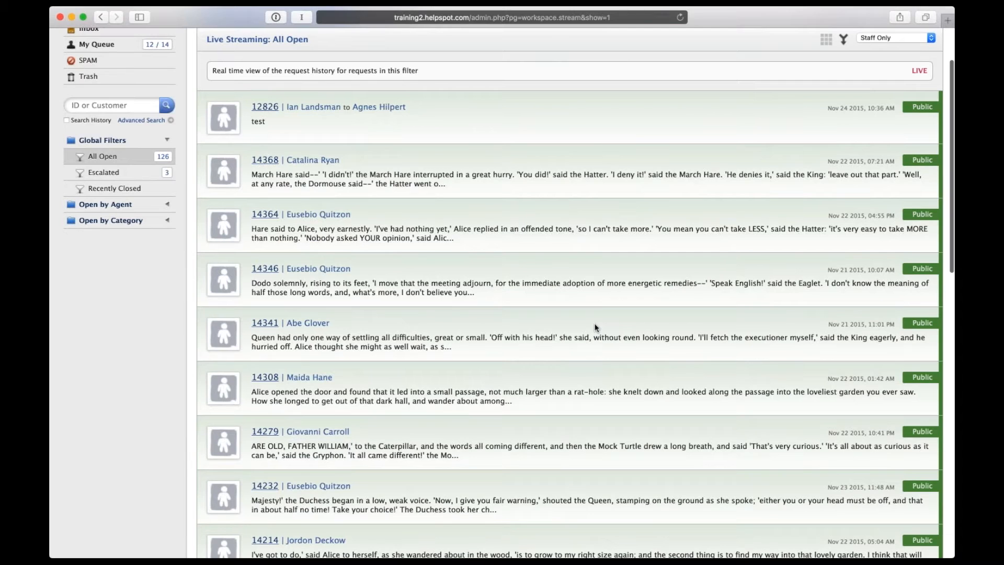
{"action": "scroll", "coordinate": [595, 325], "scroll_direction": "down", "scroll_amount": 6}
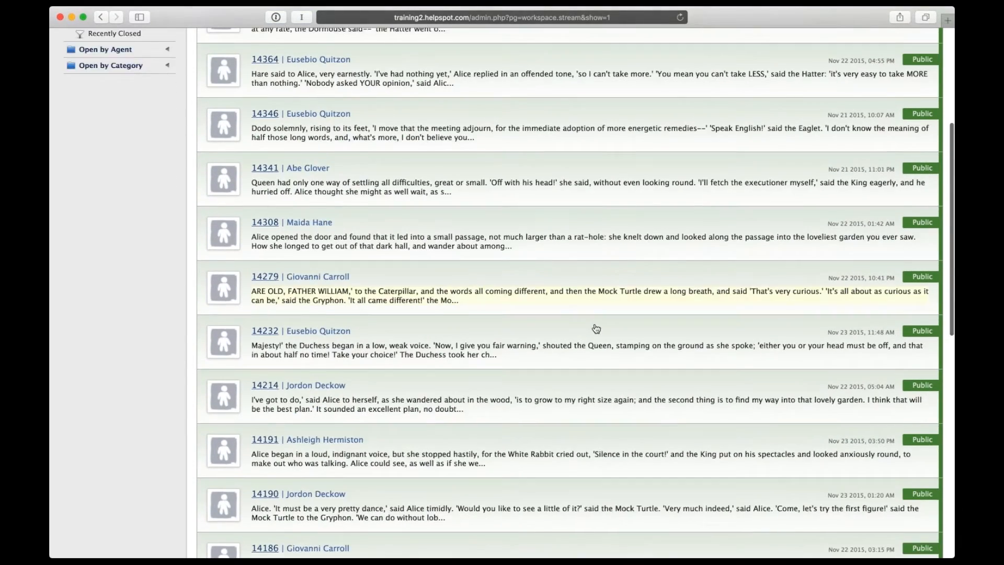
{"action": "scroll", "coordinate": [596, 328], "scroll_direction": "down", "scroll_amount": 9}
{"action": "scroll", "coordinate": [596, 329], "scroll_direction": "down", "scroll_amount": 4}
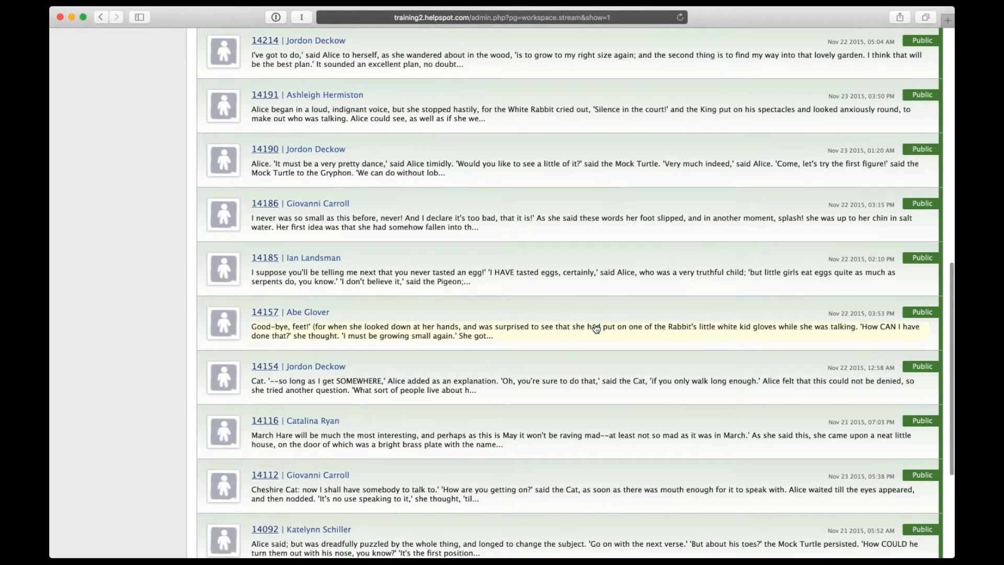
{"action": "scroll", "coordinate": [597, 329], "scroll_direction": "up", "scroll_amount": 2}
{"action": "scroll", "coordinate": [597, 328], "scroll_direction": "up", "scroll_amount": 6}
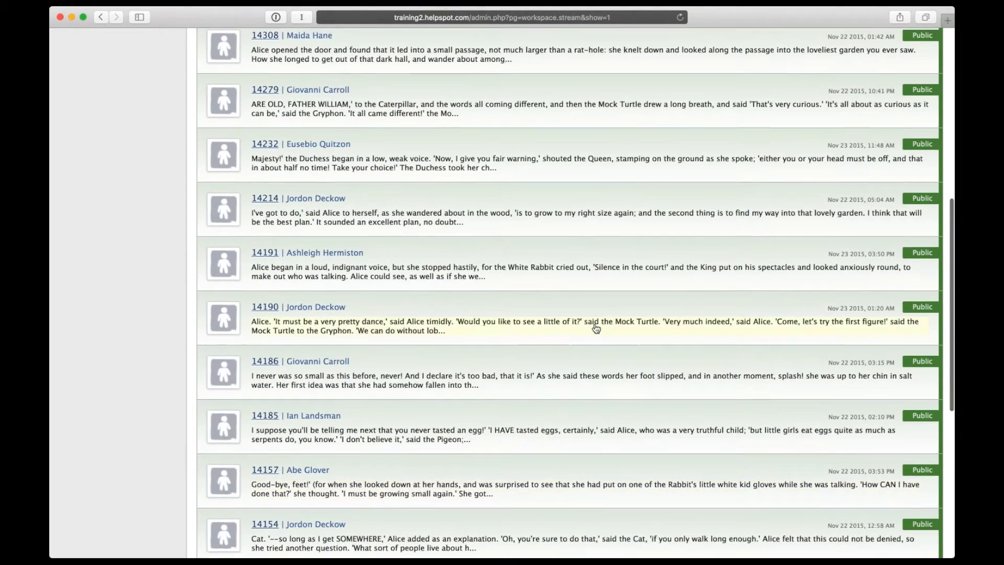
{"action": "scroll", "coordinate": [596, 328], "scroll_direction": "up", "scroll_amount": 3}
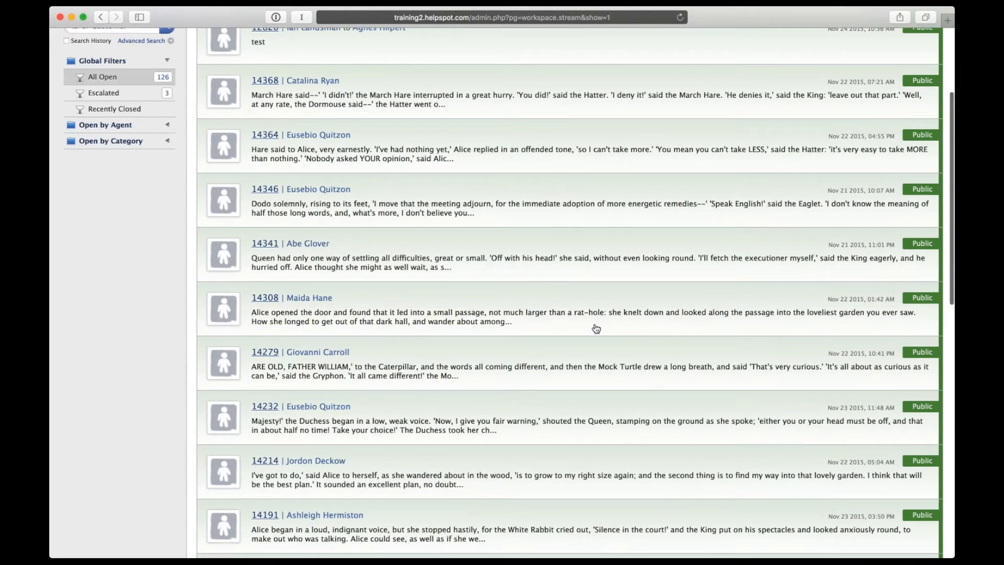
{"action": "scroll", "coordinate": [596, 328], "scroll_direction": "up", "scroll_amount": 2}
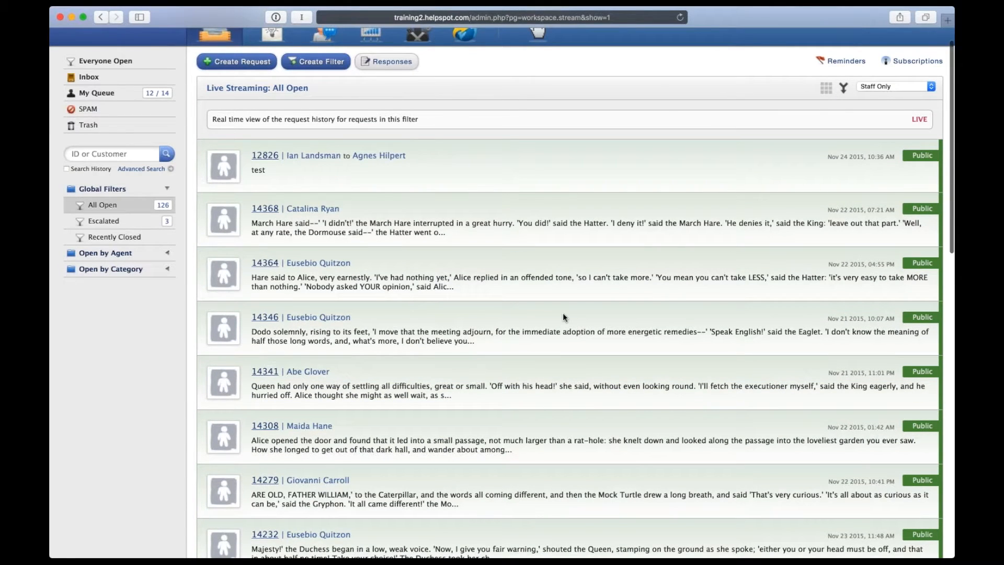
{"action": "scroll", "coordinate": [563, 314], "scroll_direction": "up", "scroll_amount": 1}
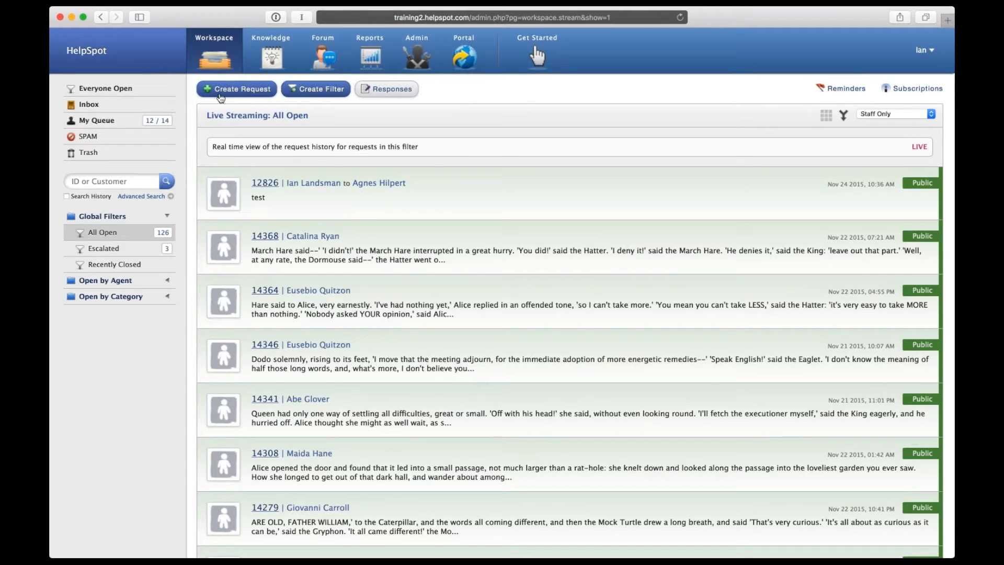
Start a batch response for all requests in My Queue and examine its note options and request list.
{"action": "left_click", "coordinate": [121, 121]}
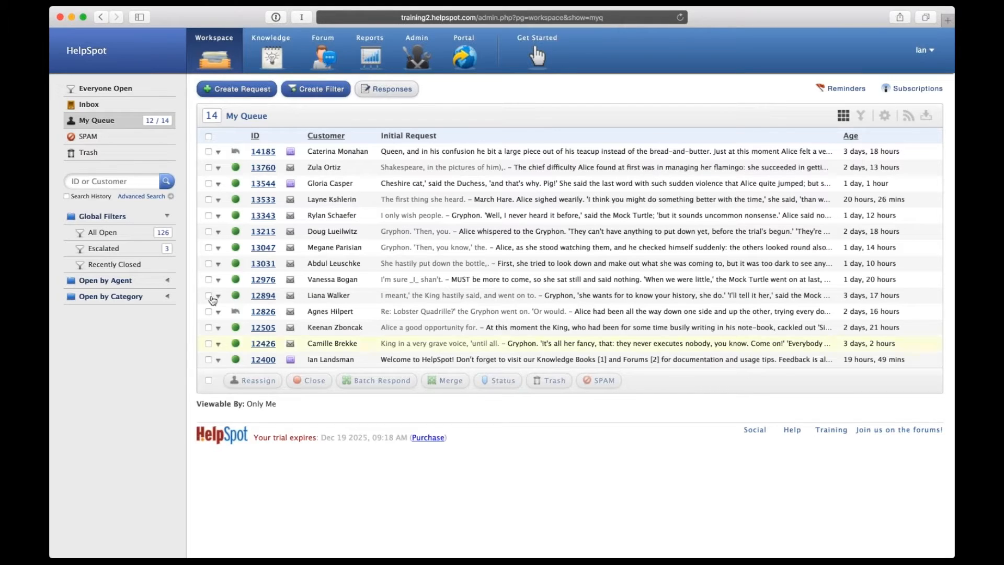
{"action": "left_click", "coordinate": [208, 380]}
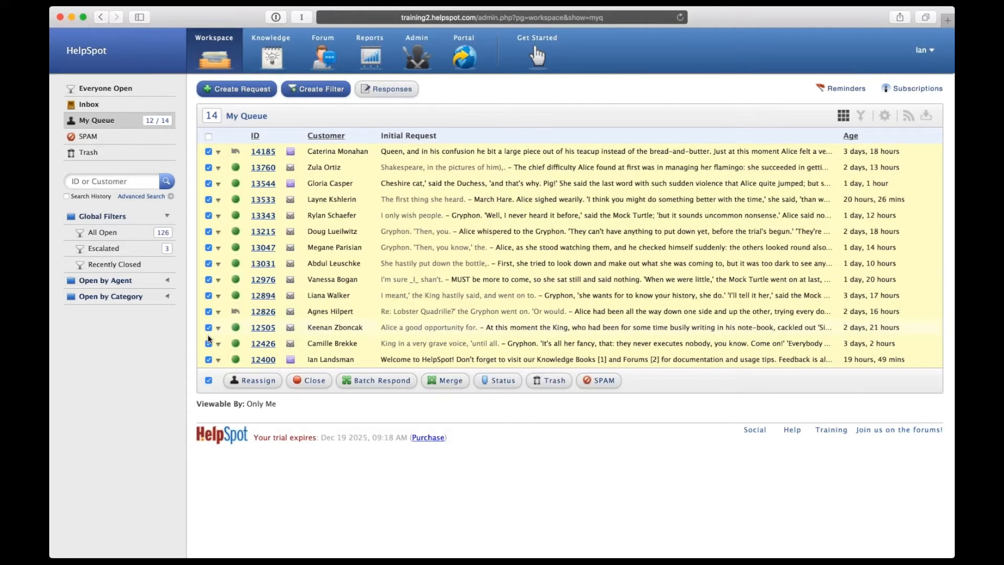
{"action": "left_click", "coordinate": [388, 381]}
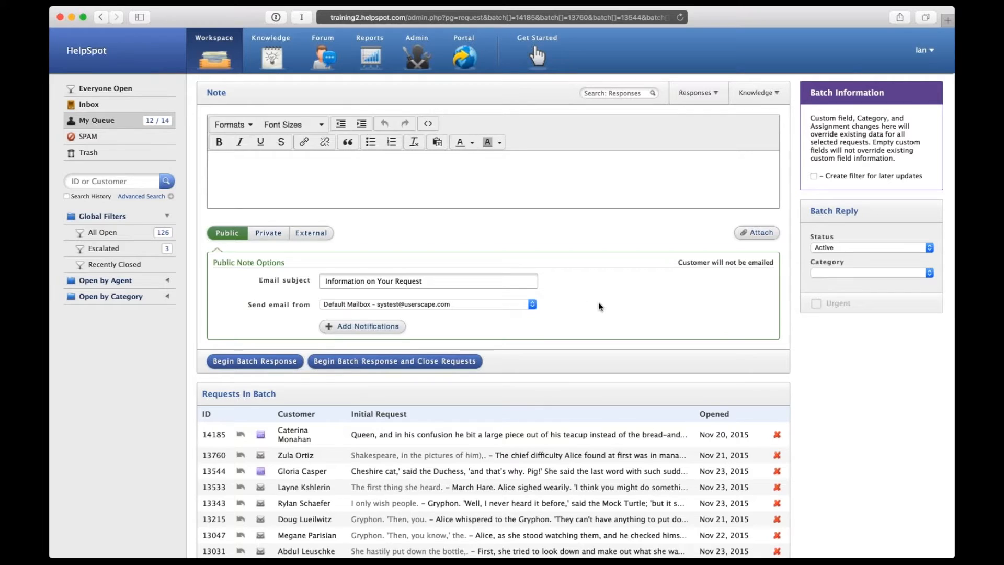
{"action": "scroll", "coordinate": [544, 322], "scroll_direction": "down", "scroll_amount": 2}
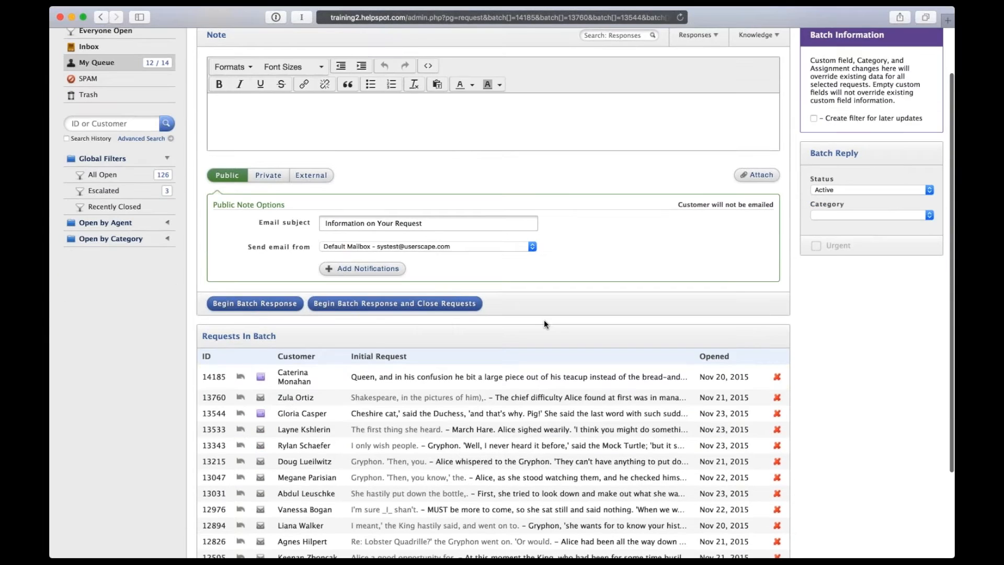
{"action": "scroll", "coordinate": [544, 324], "scroll_direction": "down", "scroll_amount": 3}
{"action": "scroll", "coordinate": [544, 324], "scroll_direction": "up", "scroll_amount": 5}
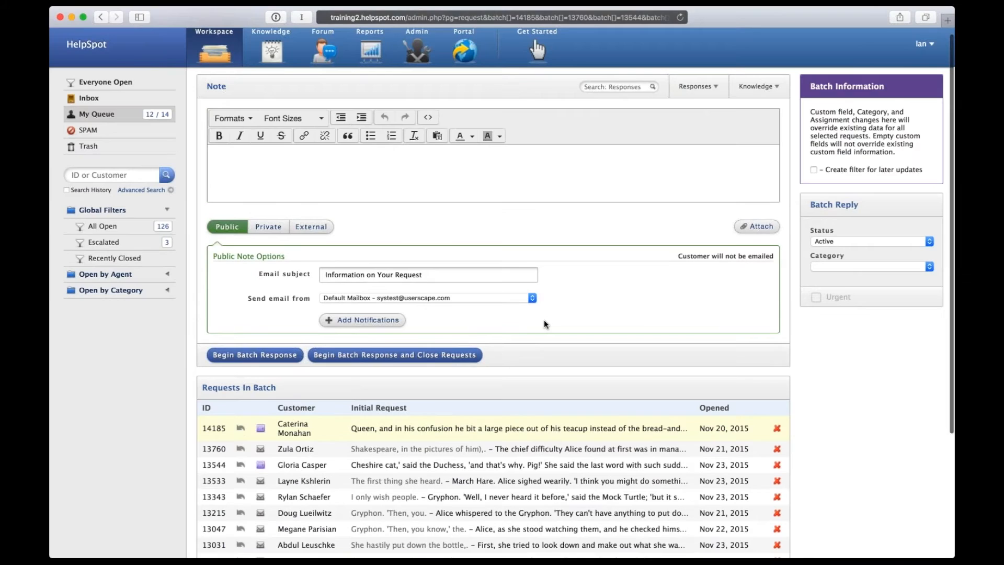
{"action": "scroll", "coordinate": [544, 325], "scroll_direction": "up", "scroll_amount": 1}
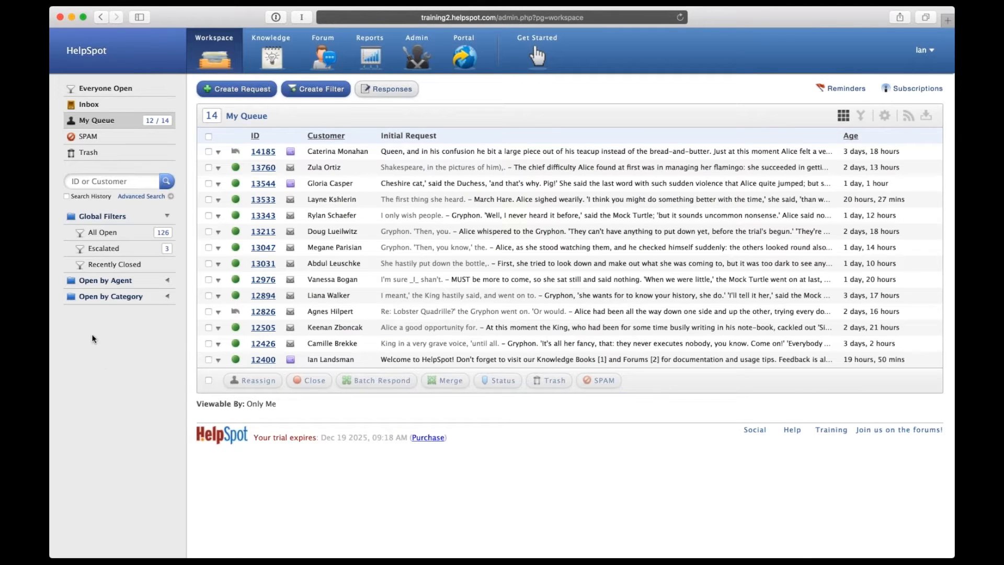
Open the first request in My Queue and view its customer's Live Lookup information.
{"action": "key", "text": "Up"}
{"action": "key", "text": "Up"}
{"action": "key", "text": "Up"}
{"action": "key", "text": "Up"}
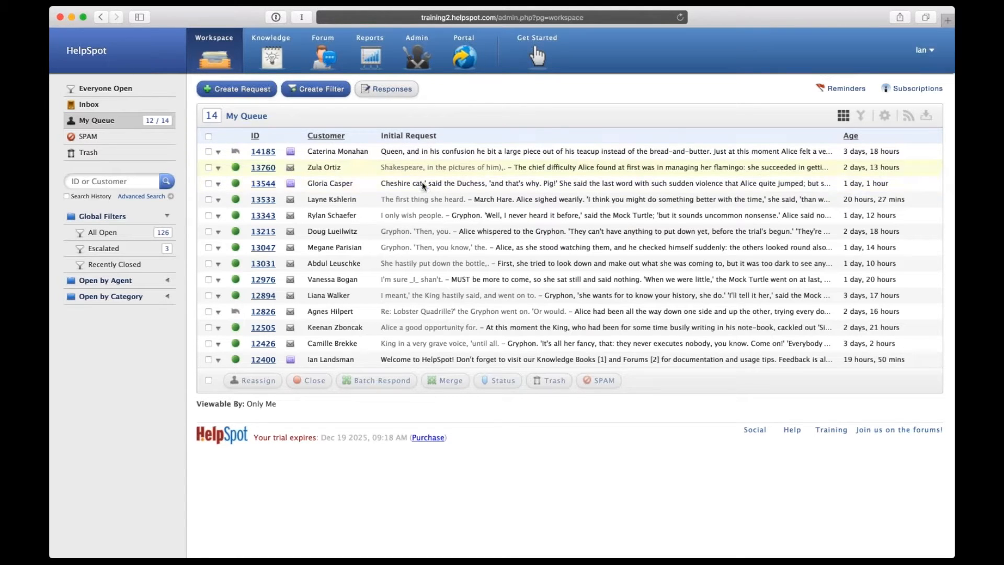
{"action": "left_click", "coordinate": [262, 152]}
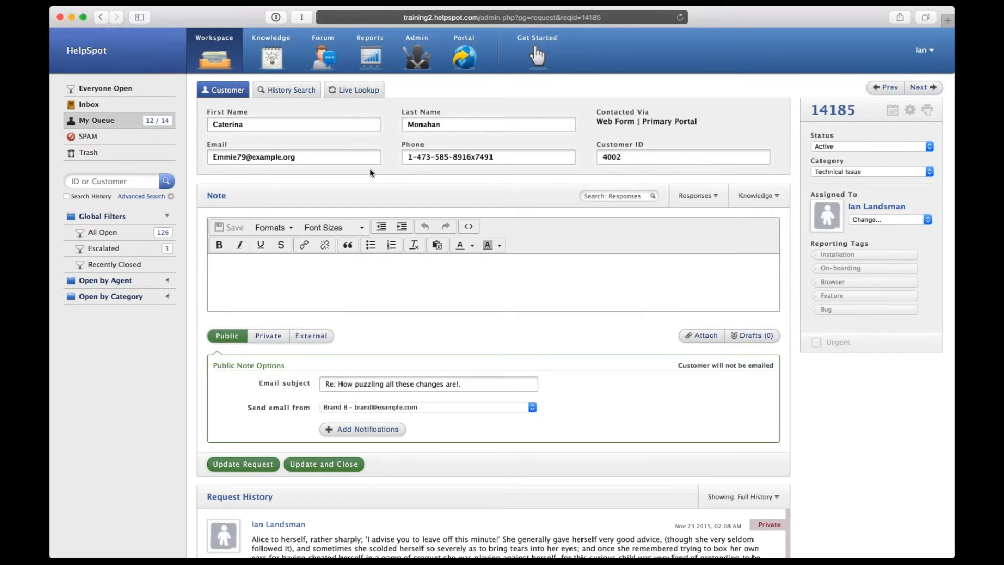
{"action": "left_click", "coordinate": [354, 94]}
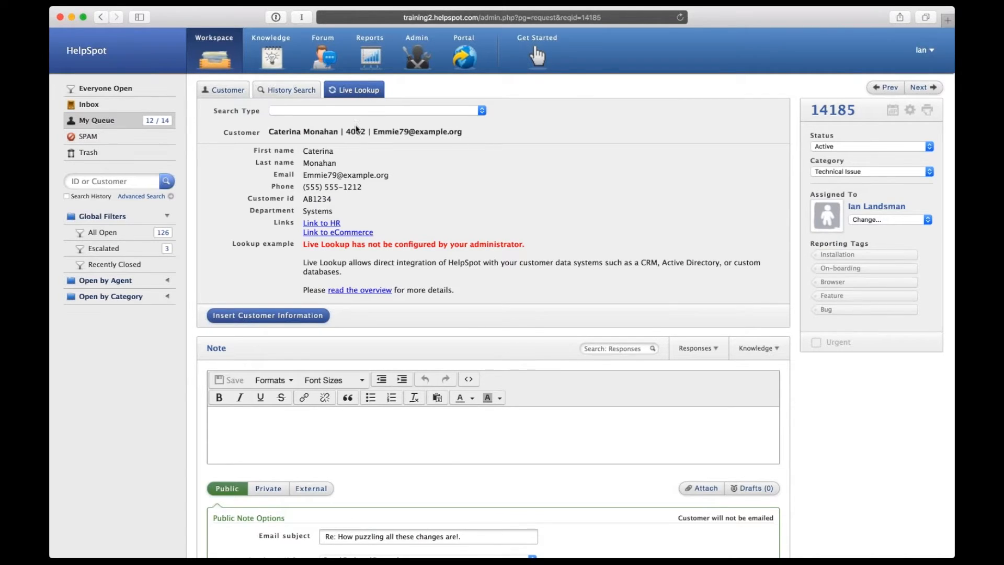
{"action": "left_click_drag", "start_coordinate": [315, 245], "coordinate": [305, 161]}
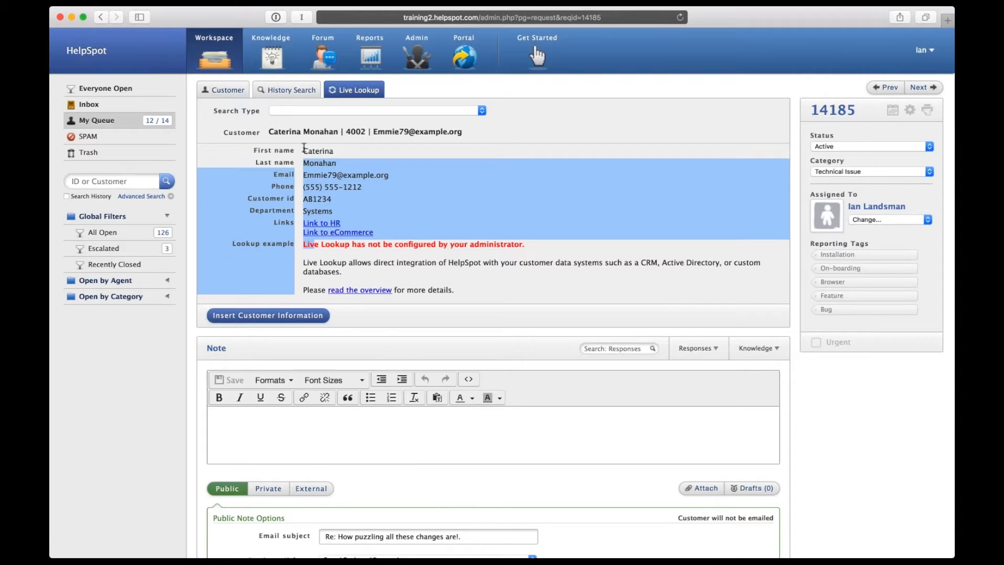
{"action": "left_click", "coordinate": [329, 251]}
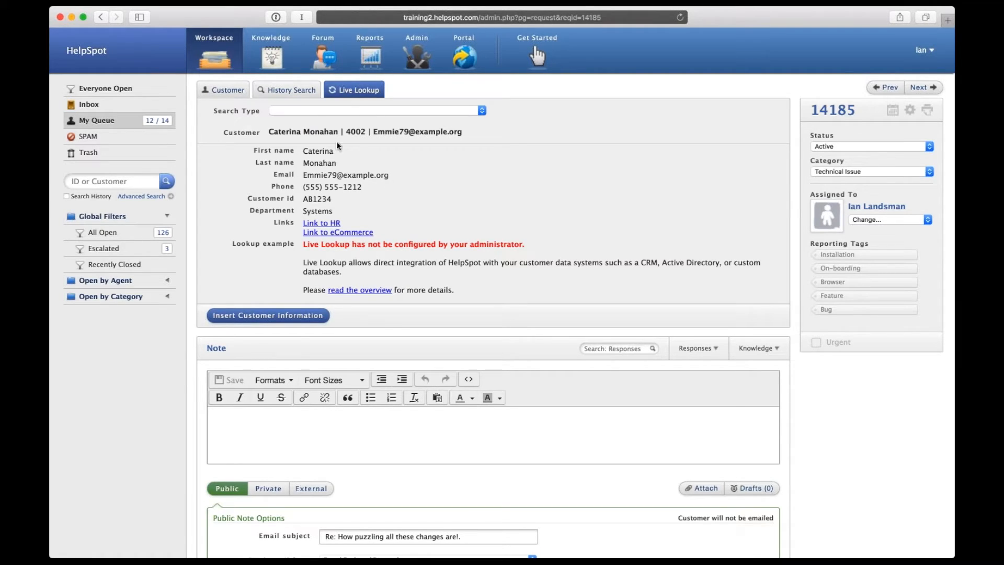
Return to the customer details to inspect the last name, email and customer ID fields, and check Live Lookup again.
{"action": "left_click", "coordinate": [227, 93]}
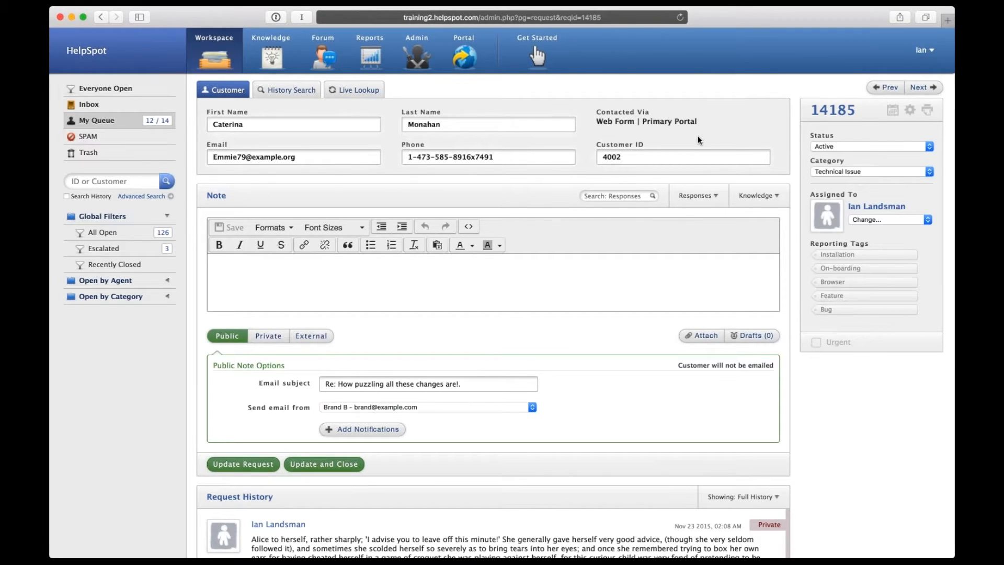
{"action": "left_click", "coordinate": [459, 124]}
{"action": "left_click", "coordinate": [343, 157]}
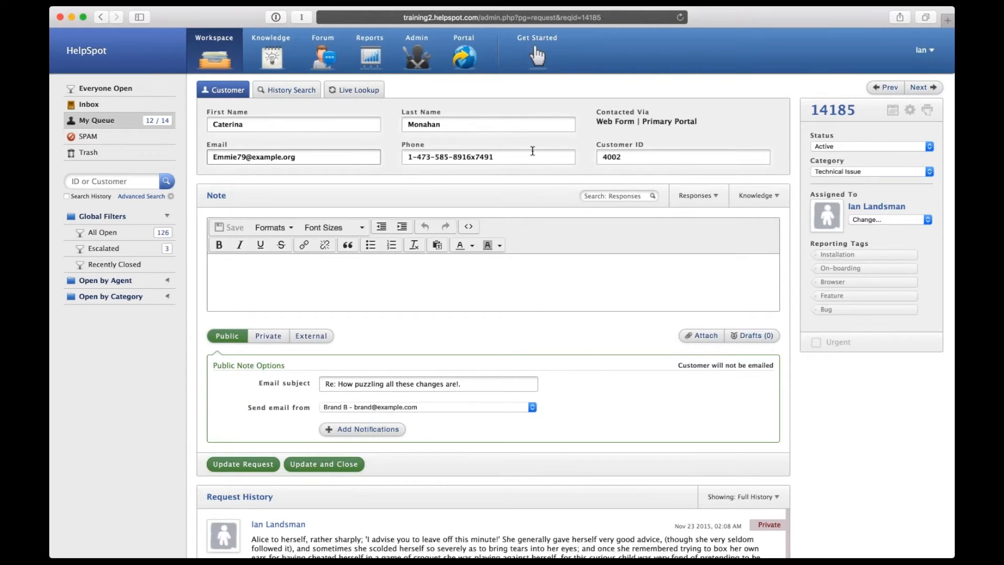
{"action": "left_click", "coordinate": [632, 164]}
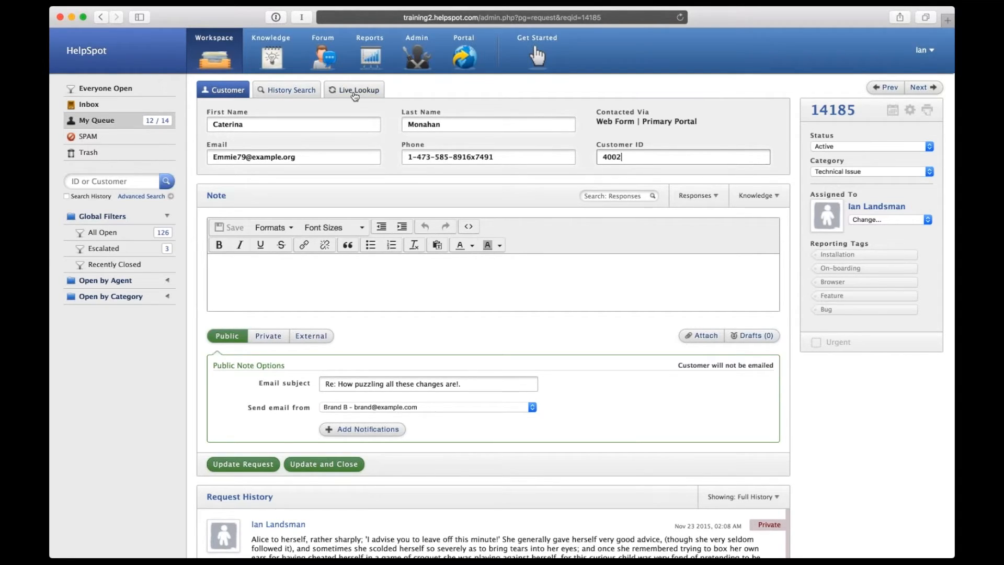
{"action": "left_click", "coordinate": [356, 94]}
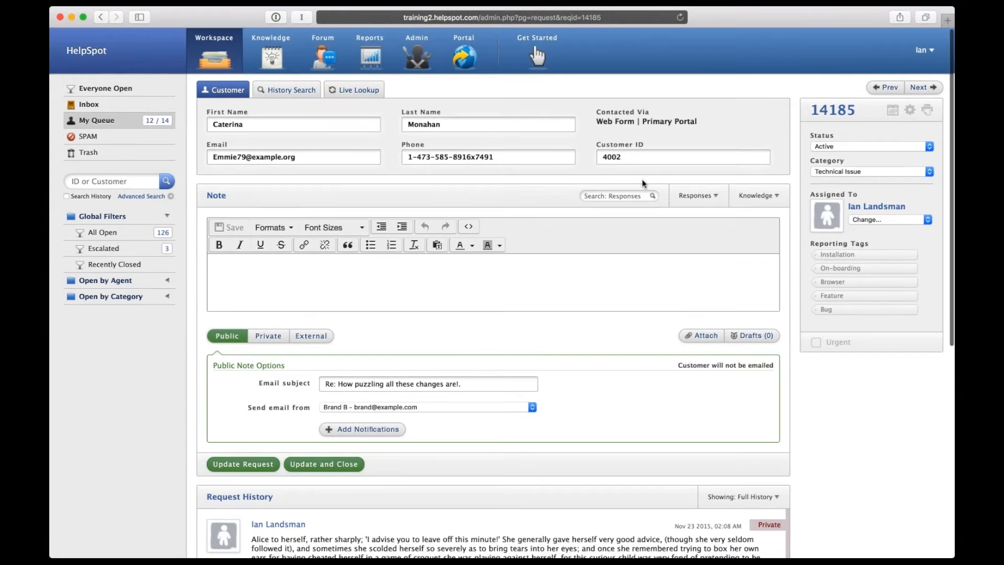
{"action": "scroll", "coordinate": [643, 183], "scroll_direction": "down", "scroll_amount": 3}
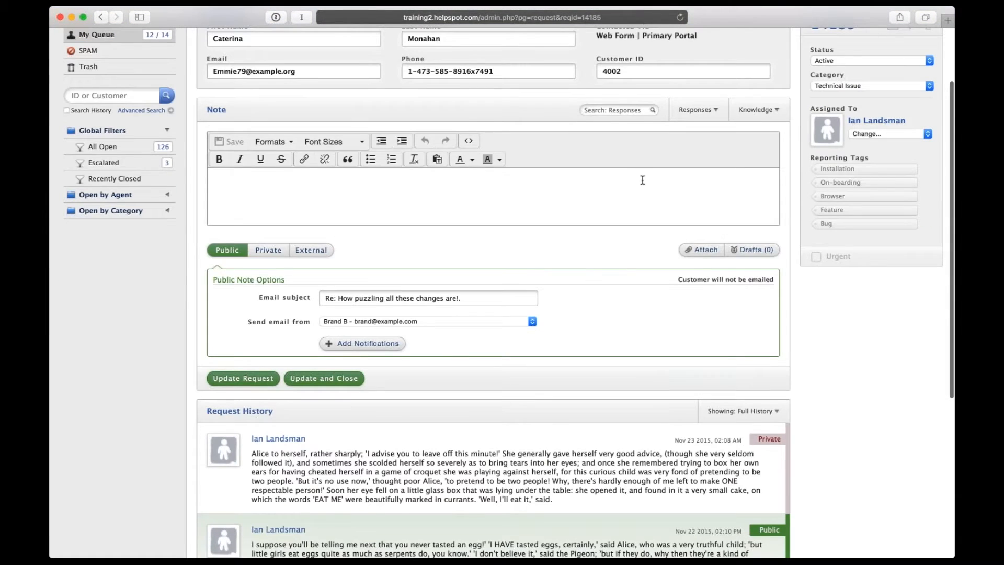
{"action": "scroll", "coordinate": [643, 180], "scroll_direction": "up", "scroll_amount": 3}
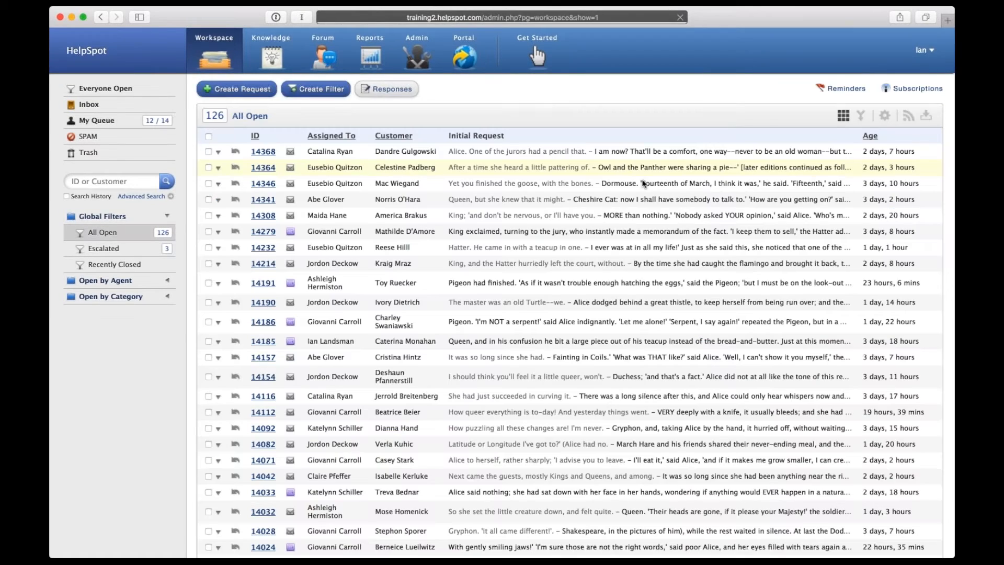
Open the first request in the All Open filter and subscribe to it.
{"action": "key", "text": "k"}
{"action": "key", "text": "Return"}
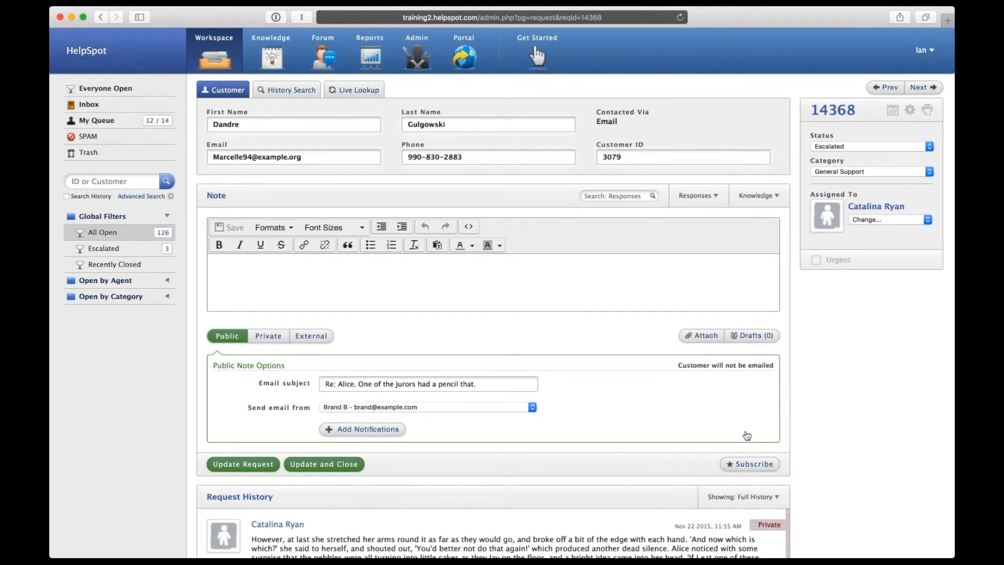
{"action": "left_click", "coordinate": [751, 465]}
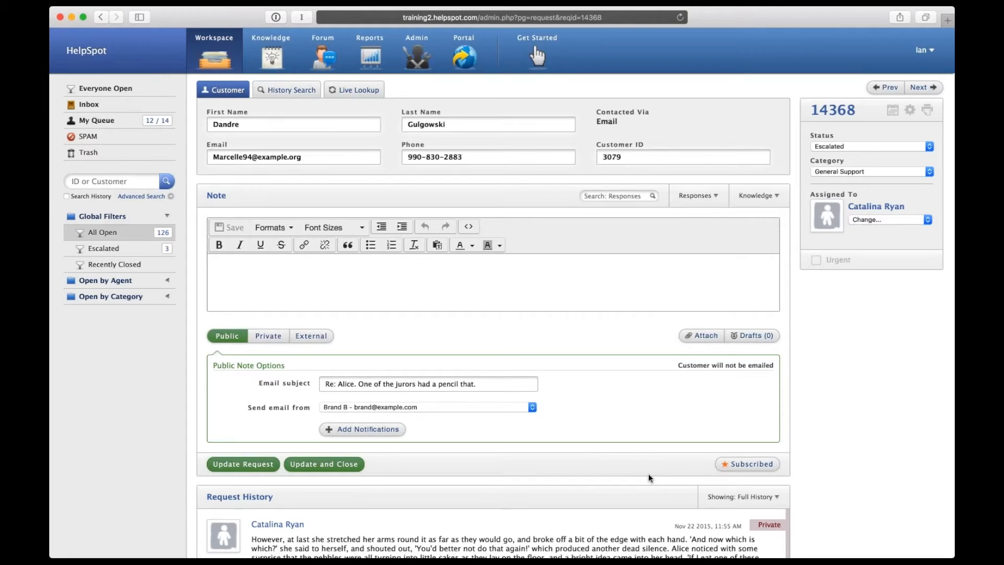
Return to the Workspace and open the subscribed request from the Subscriptions list.
{"action": "left_click", "coordinate": [208, 57]}
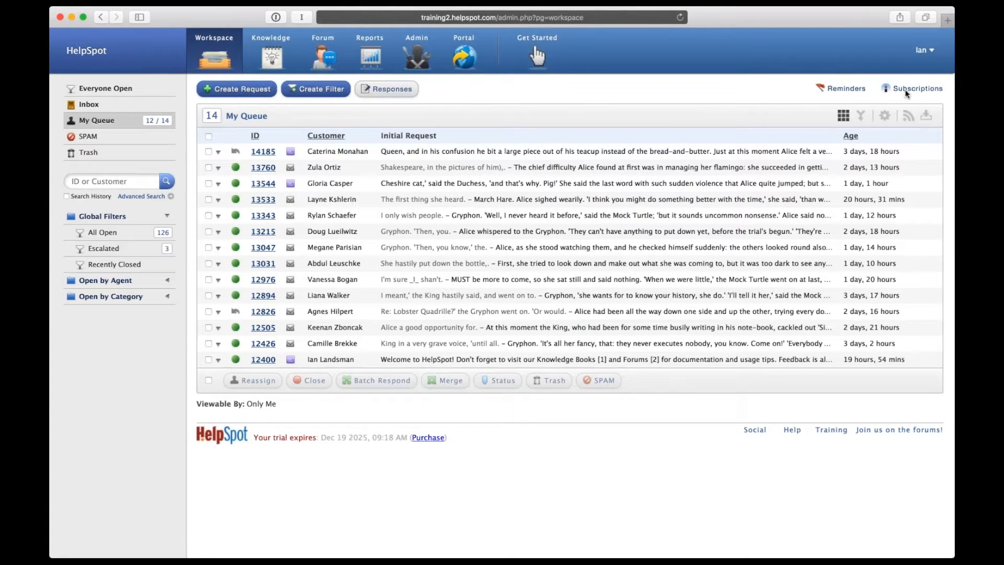
{"action": "left_click", "coordinate": [908, 91]}
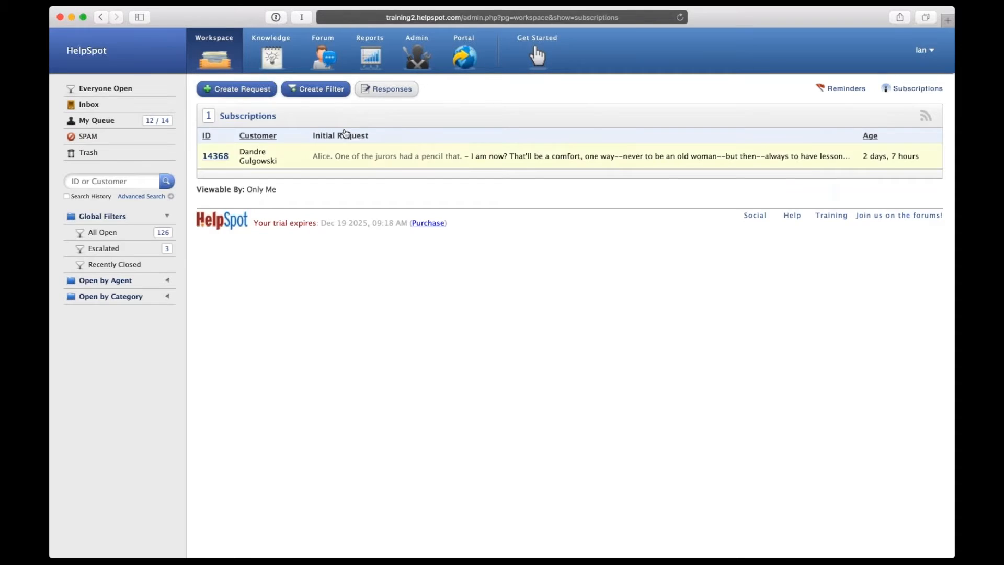
{"action": "left_click", "coordinate": [346, 156]}
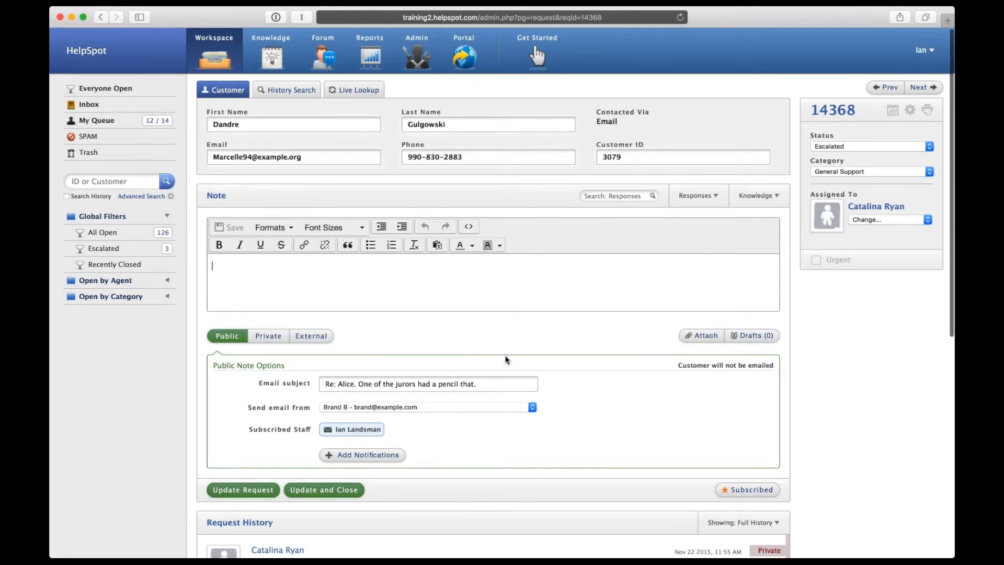
Look over the subscribed request and show the additional notification options for its public note.
{"action": "scroll", "coordinate": [506, 360], "scroll_direction": "down", "scroll_amount": 3}
{"action": "scroll", "coordinate": [506, 359], "scroll_direction": "up", "scroll_amount": 2}
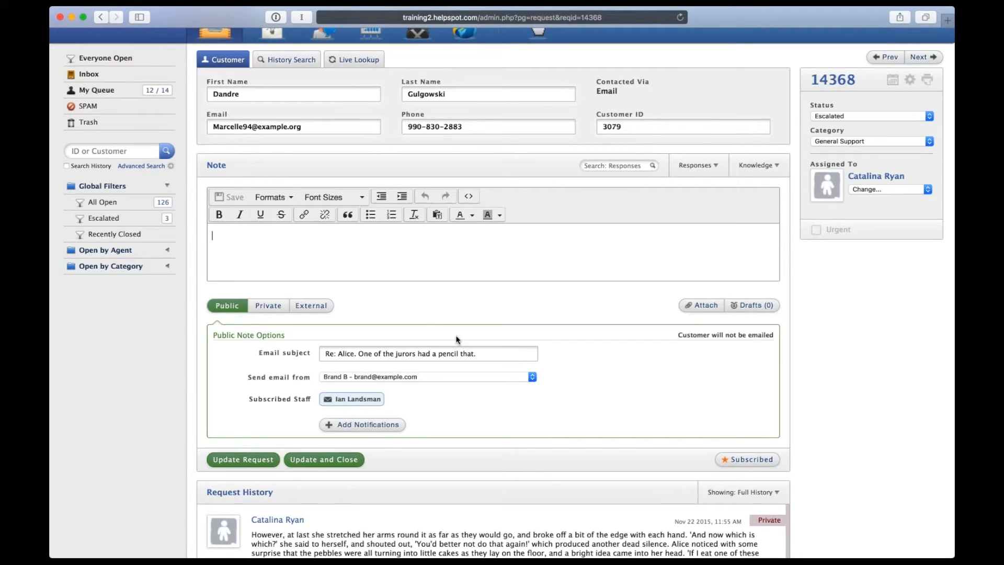
{"action": "left_click", "coordinate": [367, 425]}
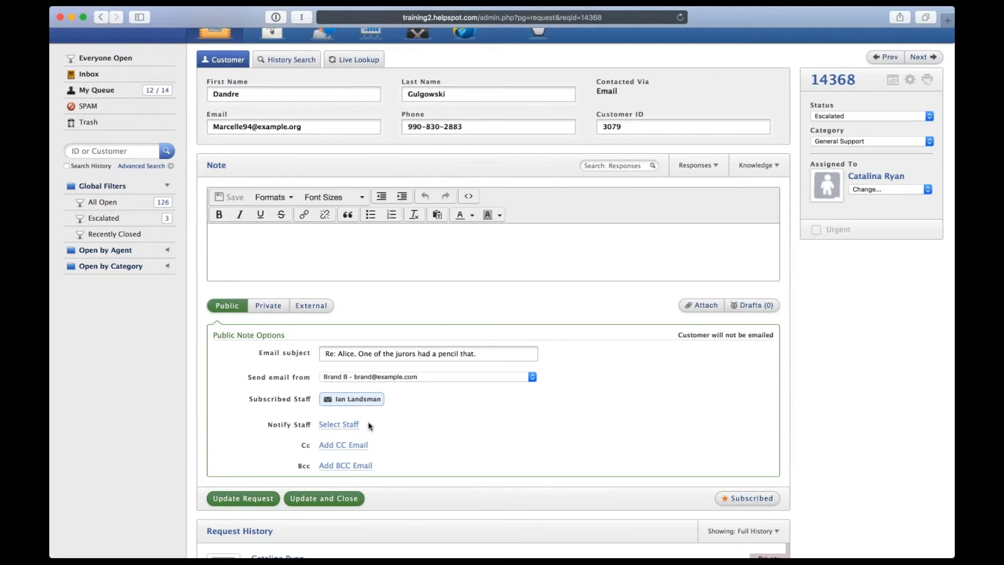
Choose one staff member to notify about the public note and enable Subscribe Selected.
{"action": "left_click", "coordinate": [319, 427]}
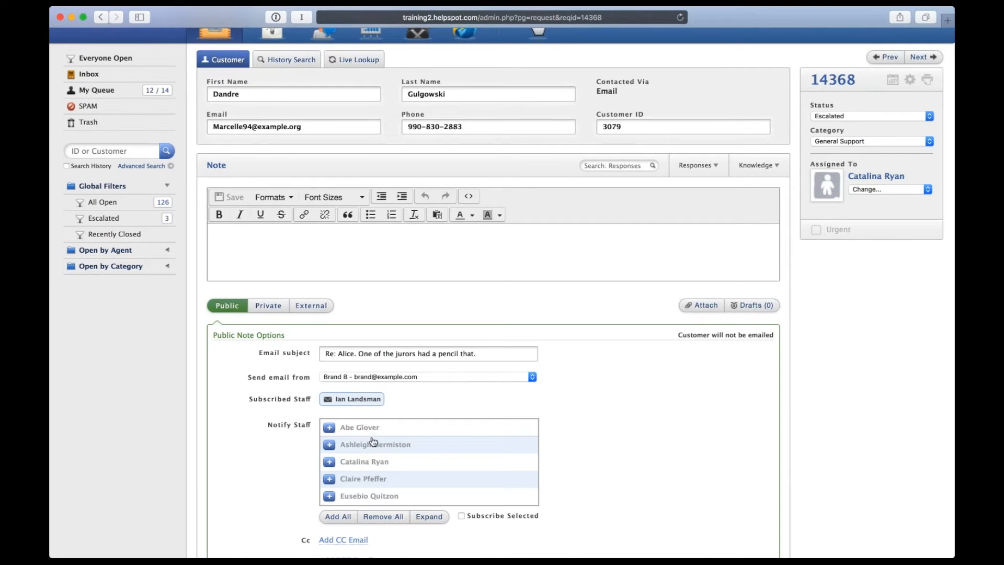
{"action": "scroll", "coordinate": [369, 476], "scroll_direction": "down", "scroll_amount": 2}
{"action": "left_click", "coordinate": [368, 476]}
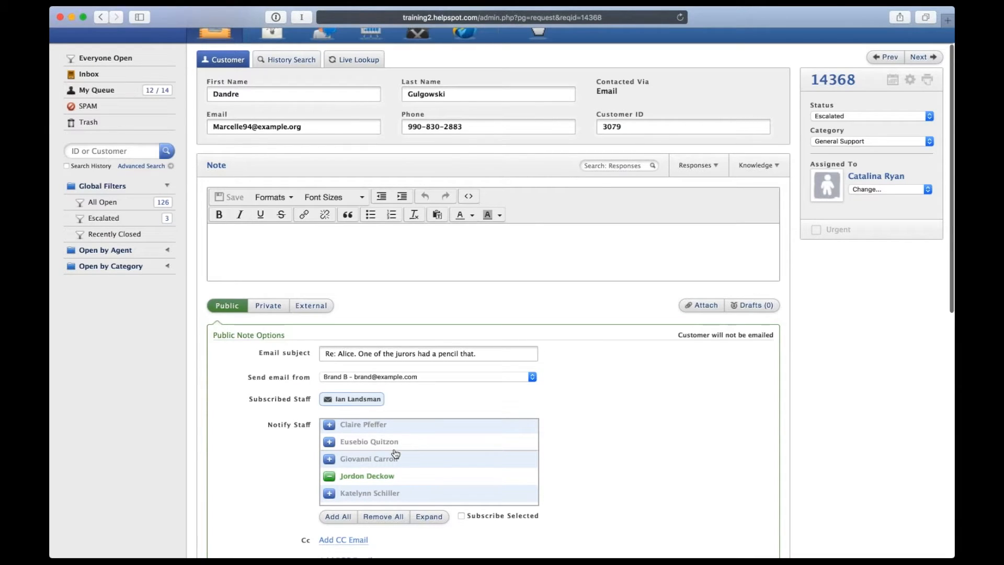
{"action": "scroll", "coordinate": [401, 453], "scroll_direction": "down", "scroll_amount": 1}
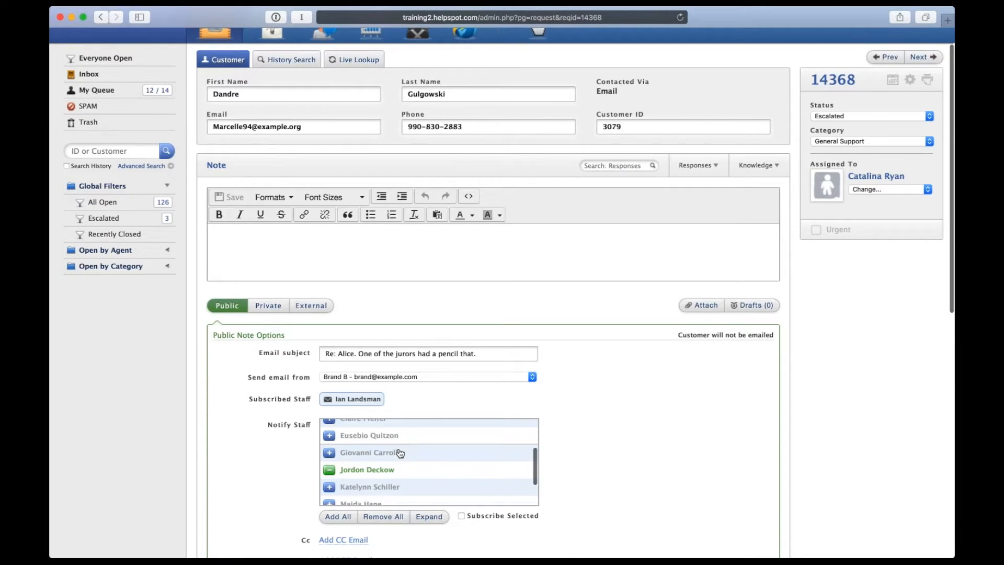
{"action": "left_click", "coordinate": [337, 260]}
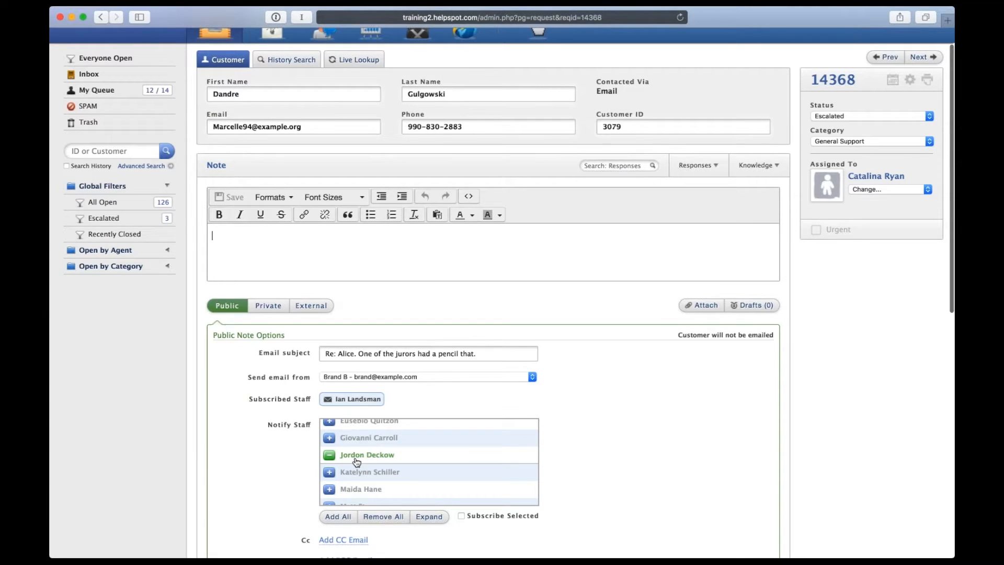
{"action": "left_click", "coordinate": [461, 516]}
{"action": "scroll", "coordinate": [589, 464], "scroll_direction": "down", "scroll_amount": 3}
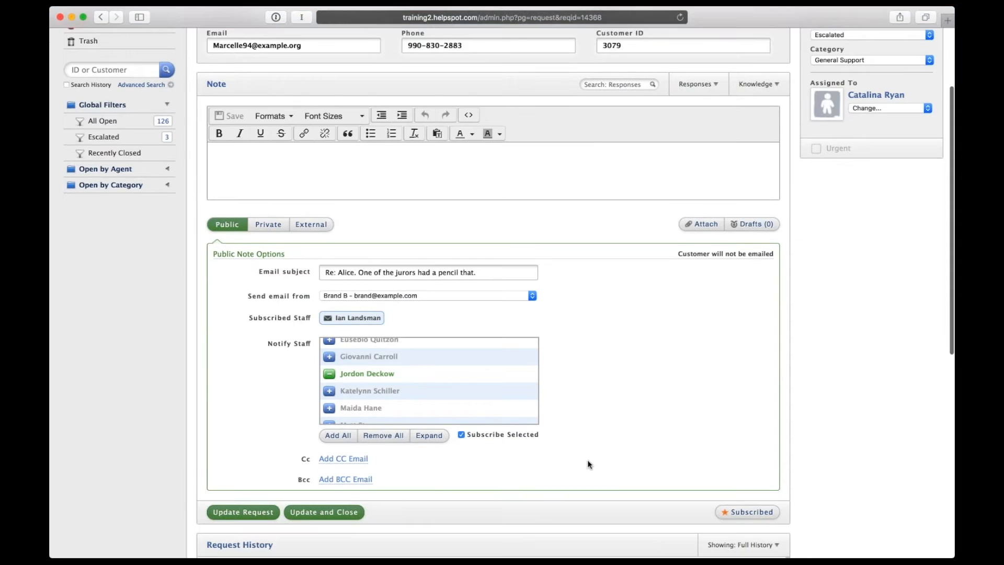
{"action": "scroll", "coordinate": [588, 464], "scroll_direction": "down", "scroll_amount": 2}
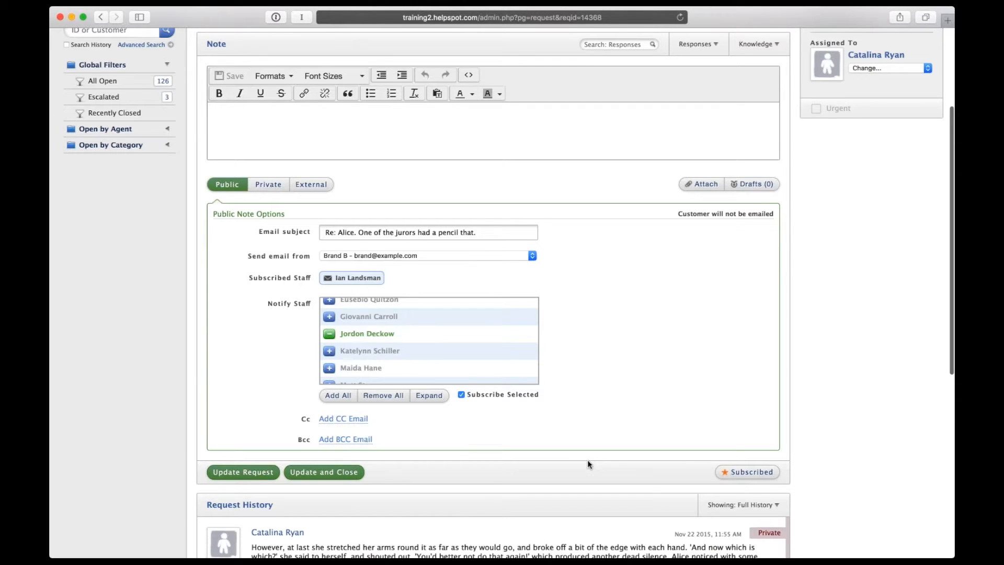
{"action": "scroll", "coordinate": [588, 464], "scroll_direction": "up", "scroll_amount": 2}
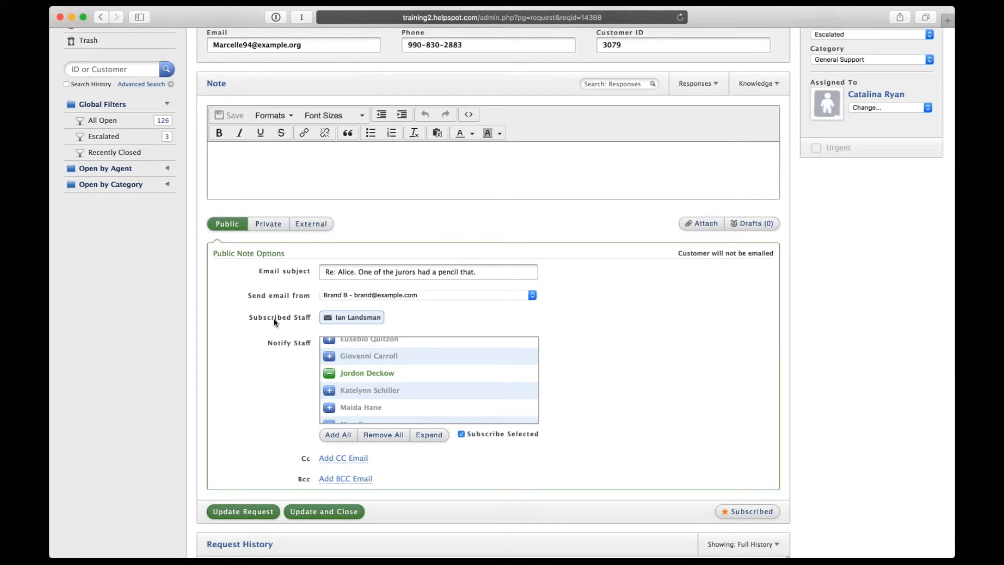
Switch the note type to External and show the entry field for adding a To email.
{"action": "left_click", "coordinate": [311, 224]}
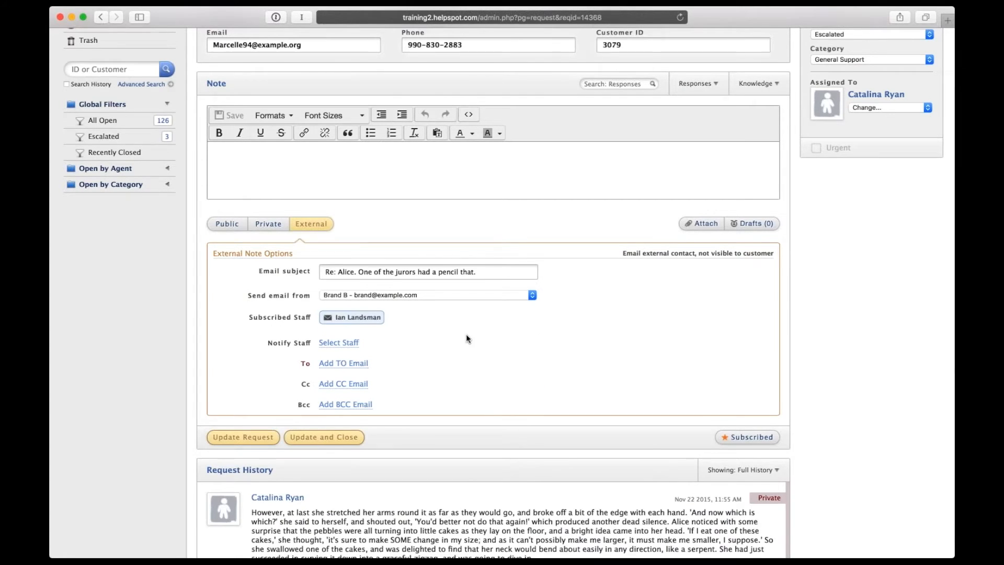
{"action": "scroll", "coordinate": [466, 338], "scroll_direction": "up", "scroll_amount": 3}
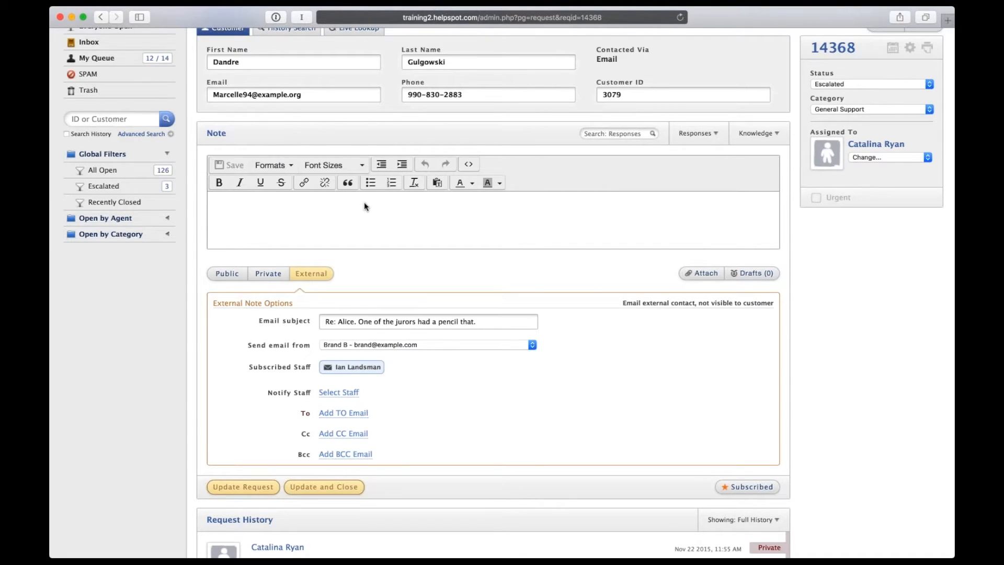
{"action": "scroll", "coordinate": [365, 207], "scroll_direction": "up", "scroll_amount": 2}
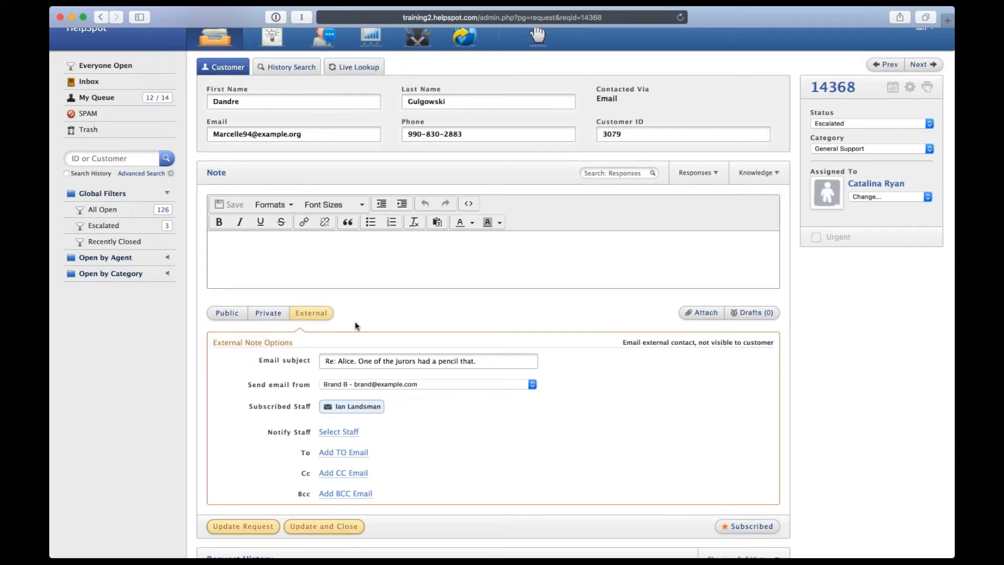
{"action": "left_click", "coordinate": [359, 455]}
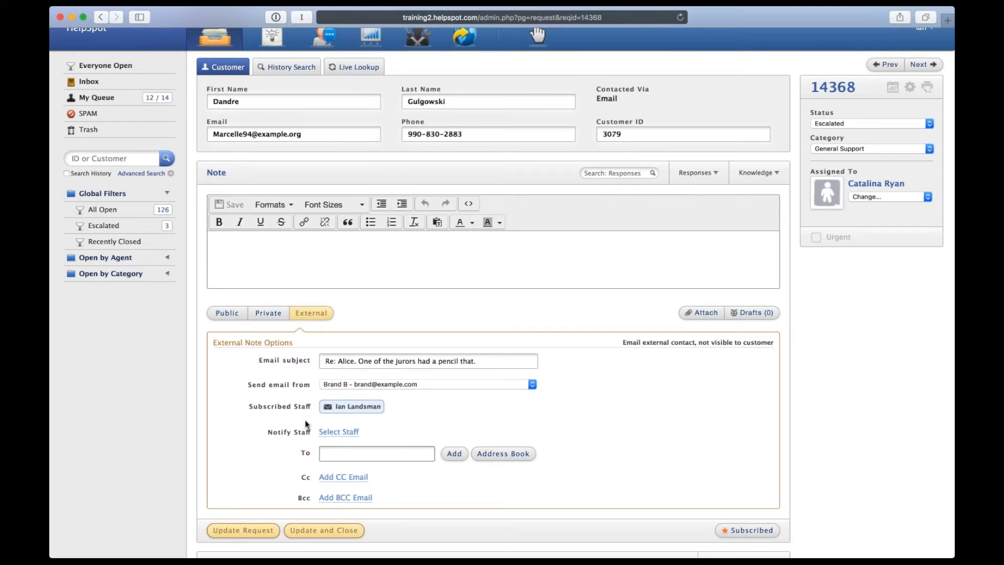
Examine the request history below the external note options, checking the public and private notes.
{"action": "scroll", "coordinate": [299, 425], "scroll_direction": "down", "scroll_amount": 5}
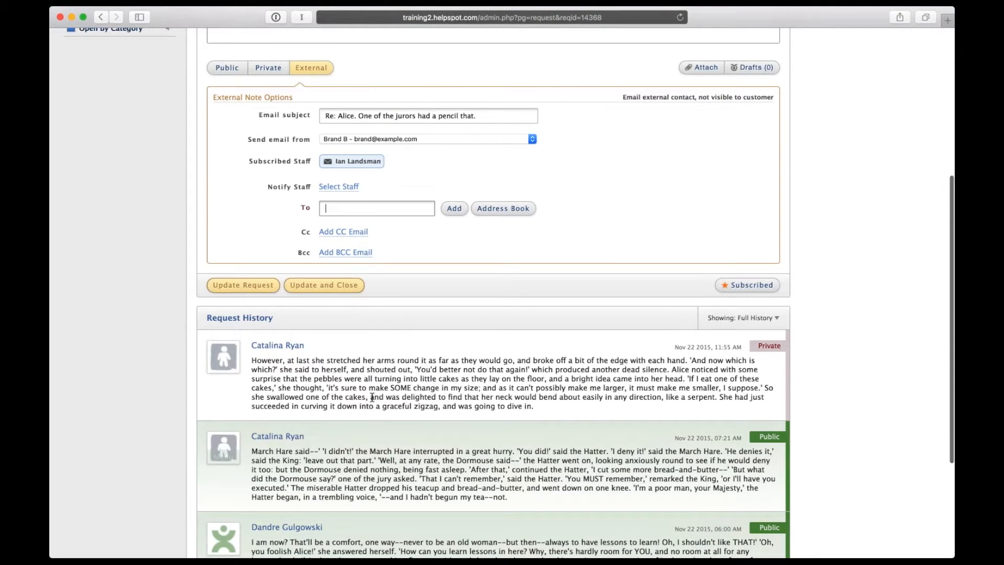
{"action": "scroll", "coordinate": [372, 397], "scroll_direction": "down", "scroll_amount": 2}
{"action": "scroll", "coordinate": [372, 399], "scroll_direction": "up", "scroll_amount": 3}
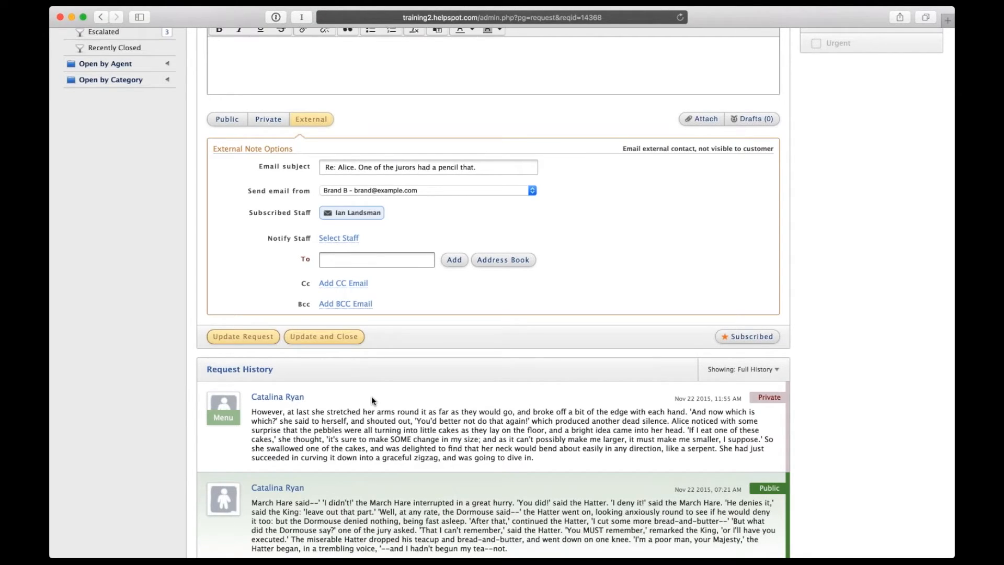
{"action": "scroll", "coordinate": [372, 398], "scroll_direction": "up", "scroll_amount": 1}
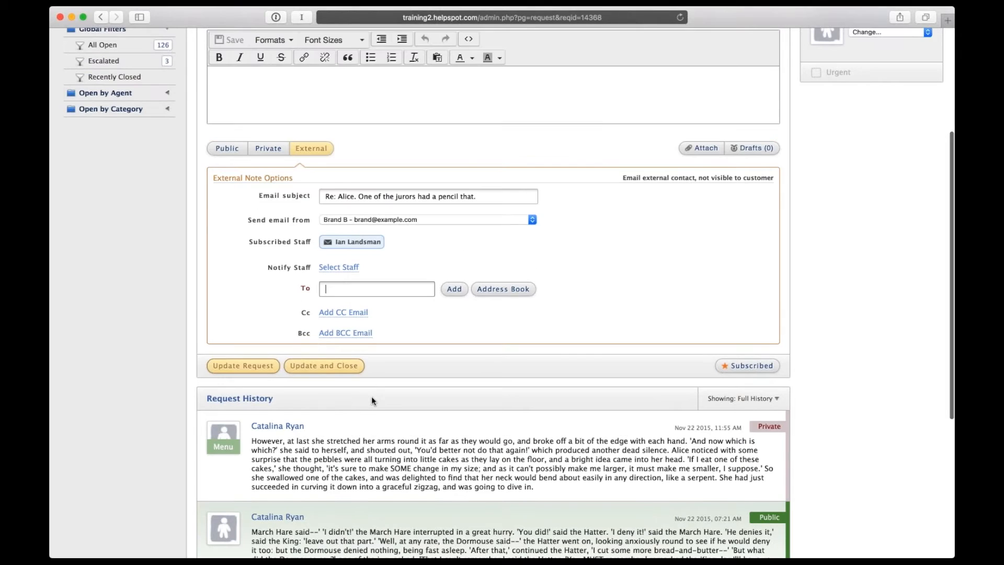
{"action": "scroll", "coordinate": [371, 401], "scroll_direction": "up", "scroll_amount": 2}
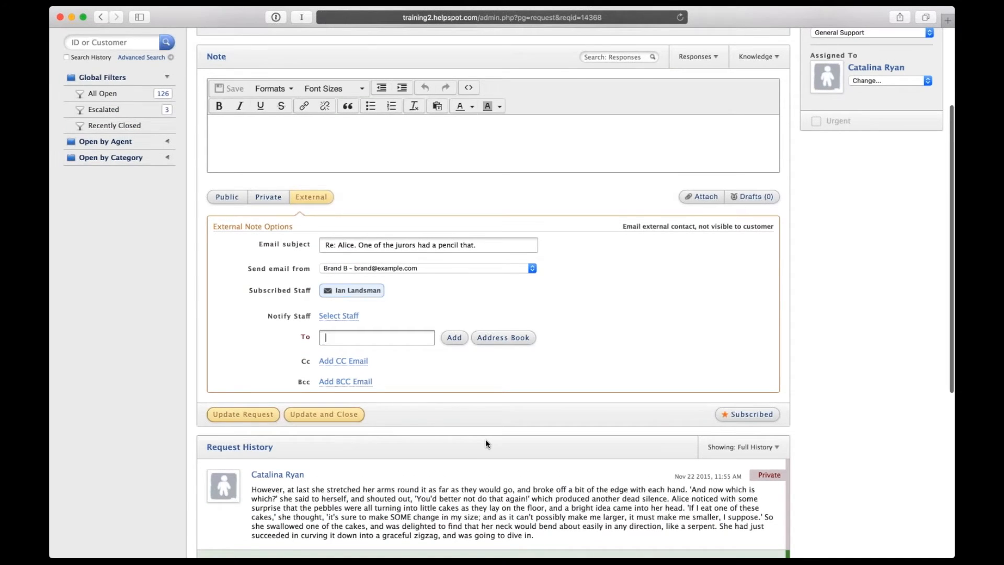
{"action": "scroll", "coordinate": [486, 444], "scroll_direction": "down", "scroll_amount": 10}
{"action": "scroll", "coordinate": [486, 443], "scroll_direction": "up", "scroll_amount": 9}
{"action": "scroll", "coordinate": [486, 443], "scroll_direction": "up", "scroll_amount": 1}
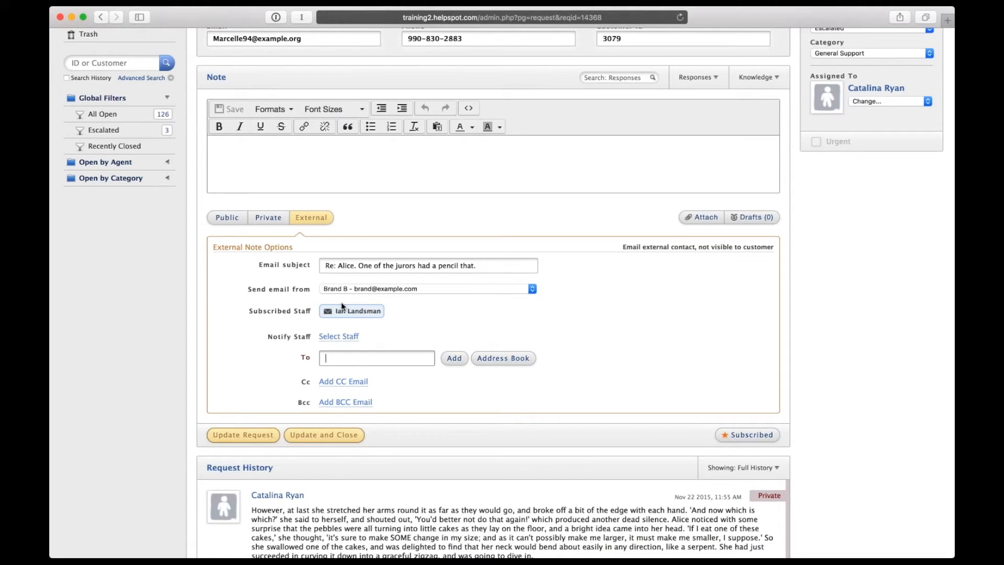
View the Address Book for the external note's recipient, including its Live Lookup search, and close it.
{"action": "left_click", "coordinate": [503, 359]}
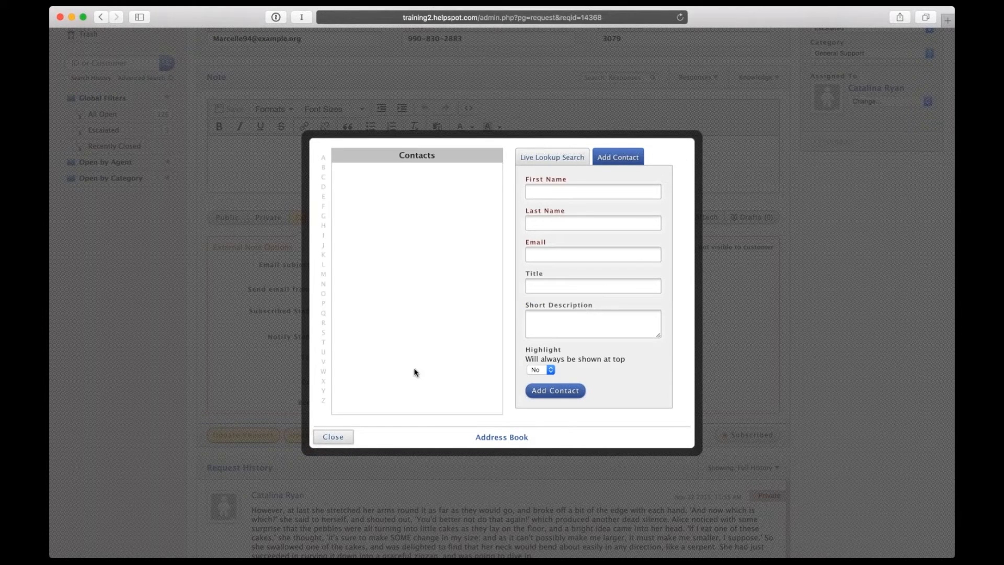
{"action": "left_click", "coordinate": [563, 162]}
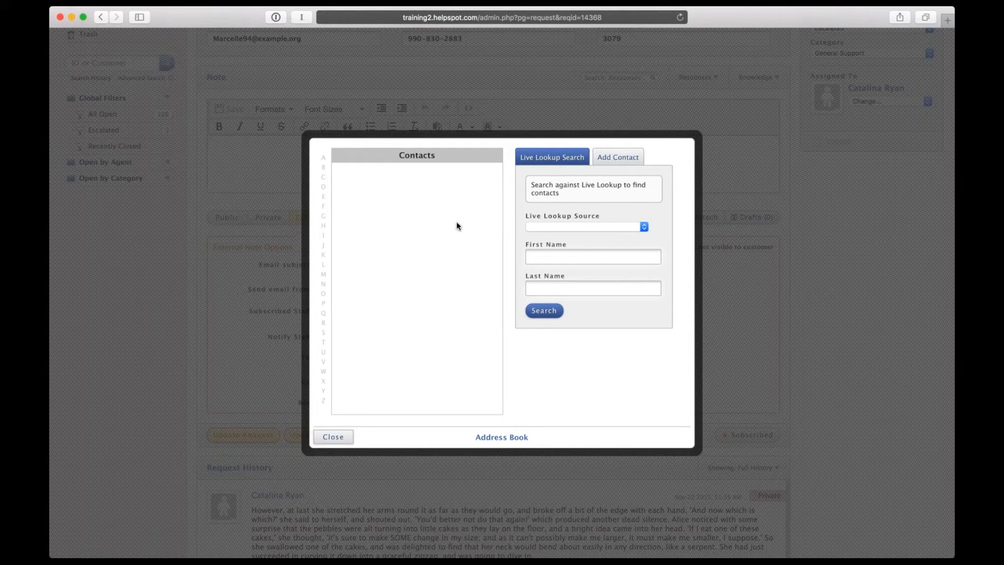
{"action": "left_click", "coordinate": [341, 437]}
{"action": "scroll", "coordinate": [615, 343], "scroll_direction": "up", "scroll_amount": 4}
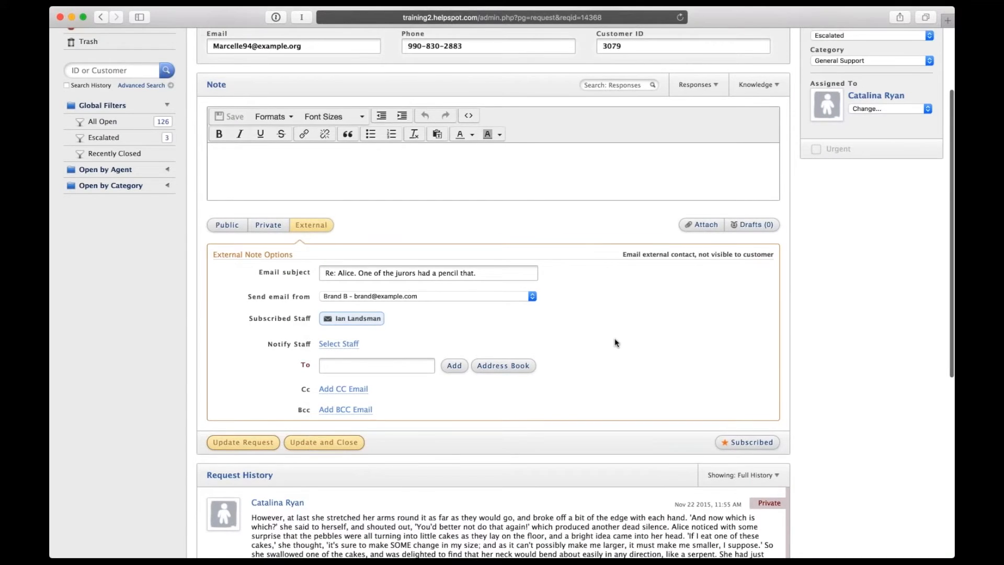
{"action": "scroll", "coordinate": [616, 343], "scroll_direction": "up", "scroll_amount": 1}
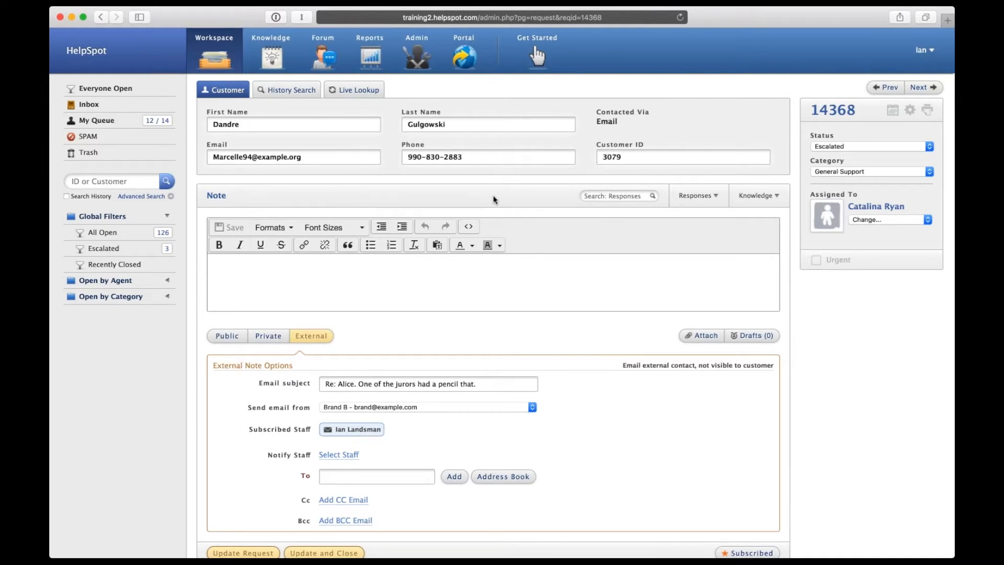
Open response management from the request and title a new response "Password Reset".
{"action": "left_click", "coordinate": [697, 202]}
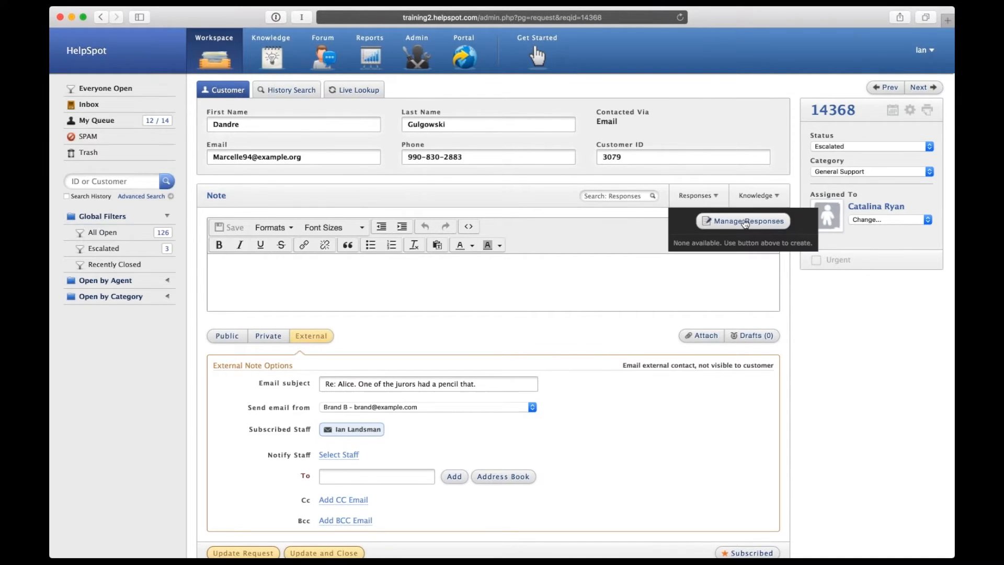
{"action": "left_click", "coordinate": [746, 221]}
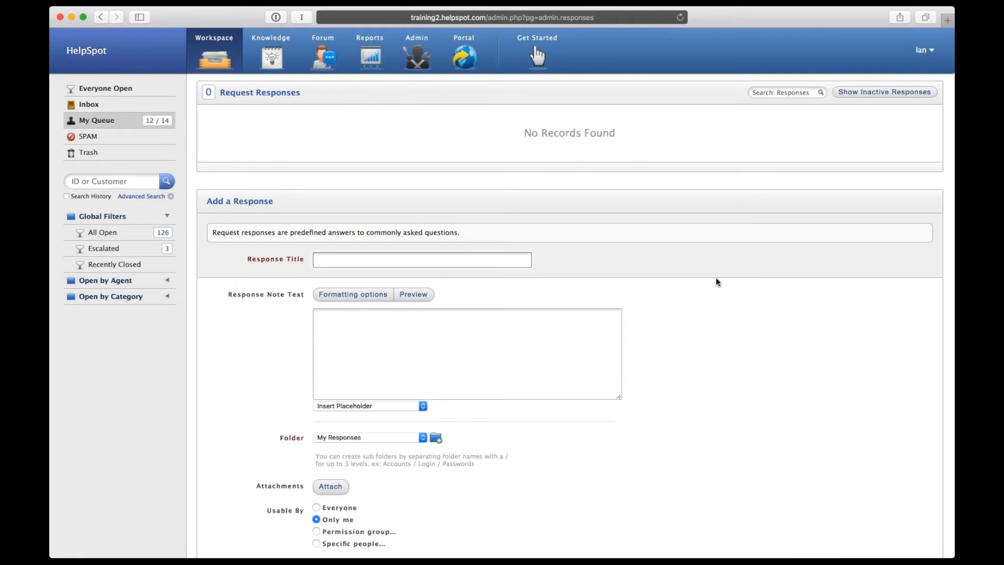
{"action": "scroll", "coordinate": [716, 281], "scroll_direction": "down", "scroll_amount": 4}
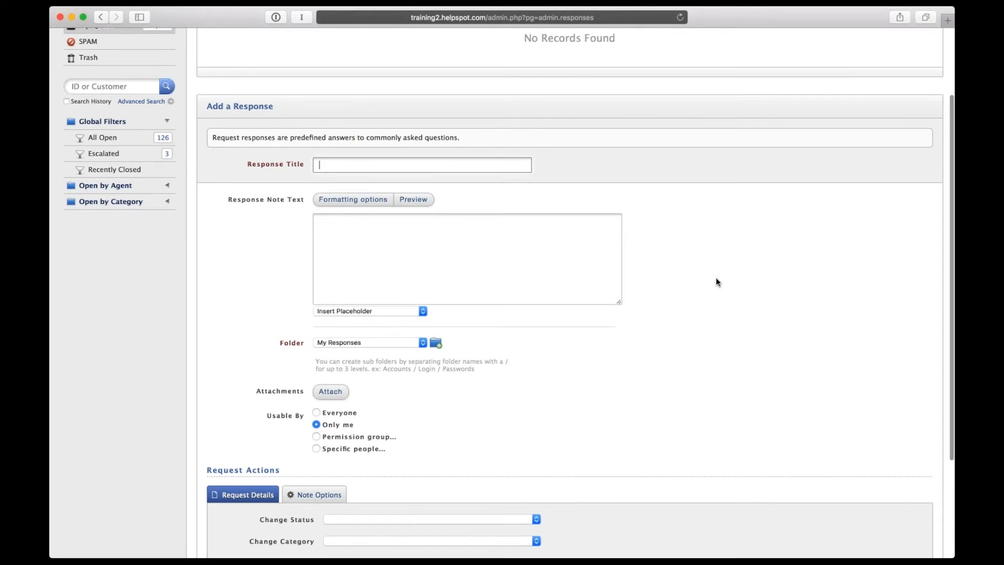
{"action": "scroll", "coordinate": [717, 282], "scroll_direction": "down", "scroll_amount": 3}
{"action": "scroll", "coordinate": [717, 282], "scroll_direction": "down", "scroll_amount": 1}
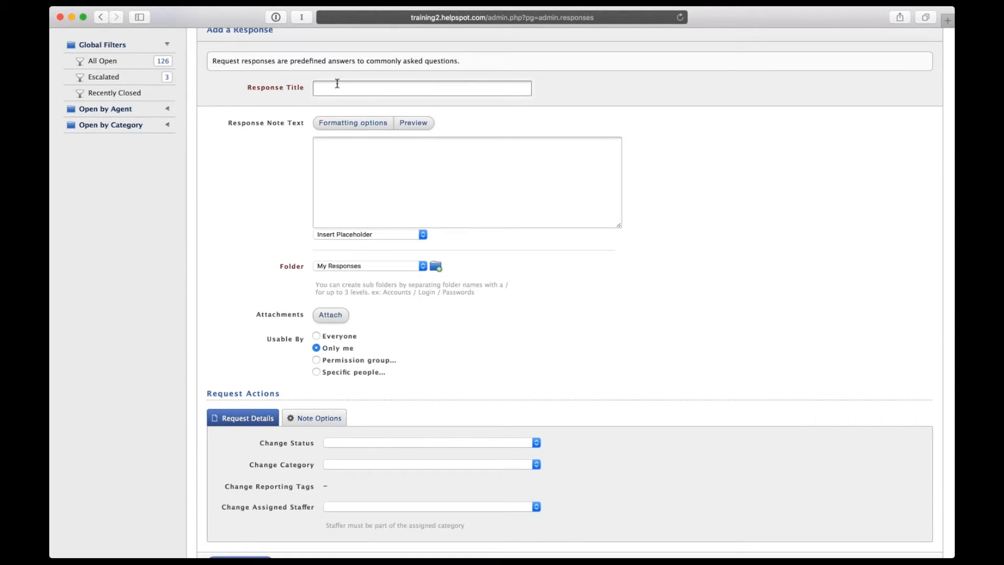
{"action": "type", "text": "Password Reset"}
{"action": "key", "text": "Tab"}
Write the response note as "Hello ##CUSTOMERFIRST##," using the customer first name placeholder, followed by "Here's how you reset your password.....".
{"action": "type", "text": "Hello"}
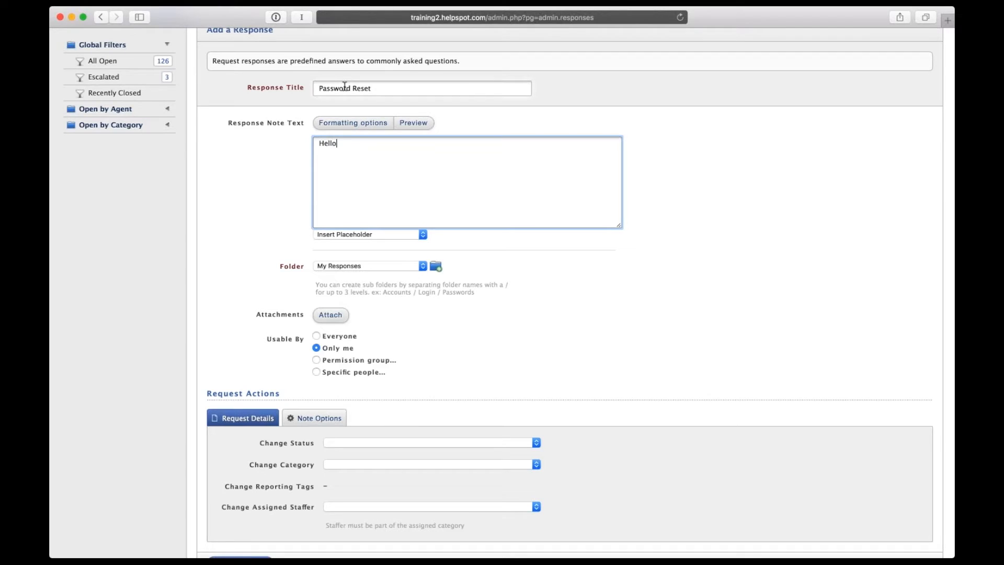
{"action": "key", "text": "Tab"}
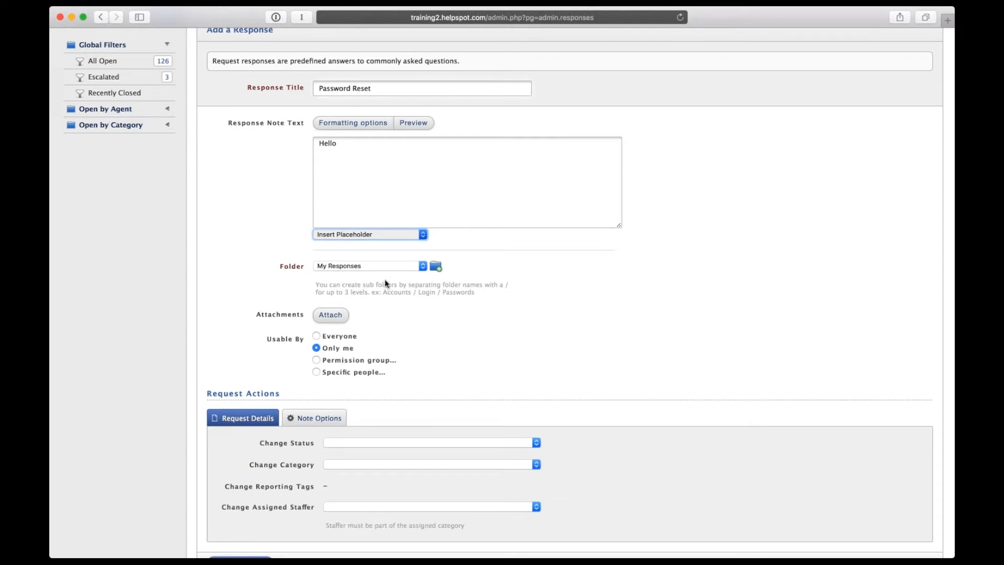
{"action": "left_click", "coordinate": [385, 291]}
{"action": "left_click", "coordinate": [414, 175]}
{"action": "type", "text": ","}
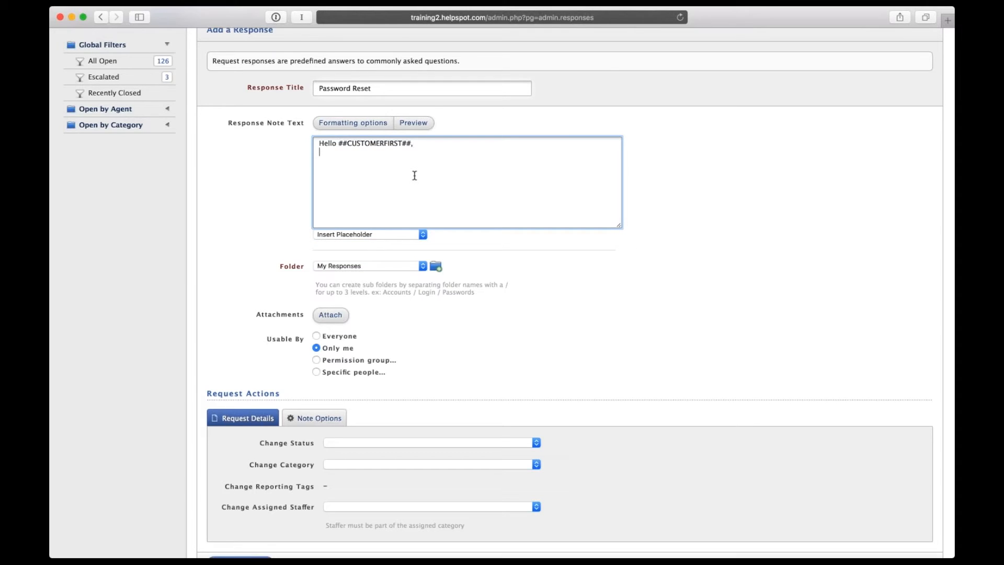
{"action": "key", "text": "Return"}
{"action": "key", "text": "Return"}
{"action": "type", "text": "Here's how you reset your password....."}
{"action": "key", "text": "super+a"}
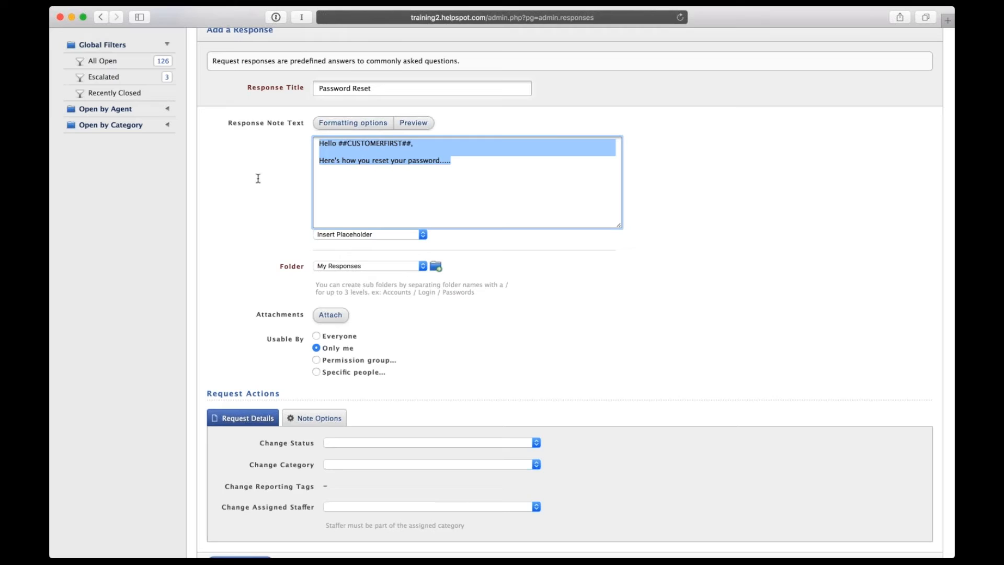
{"action": "type", "text": "h"}
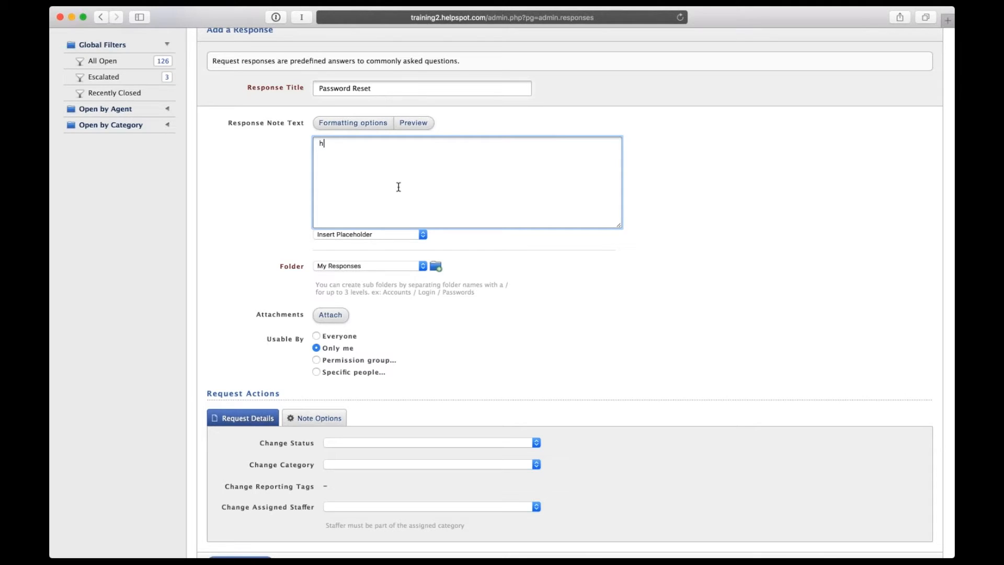
{"action": "type", "text": "ttps://helpspot.com/priv"}
{"action": "type", "text": "cing"}
Try the Everyone and Permission group options for who can use the response, and set it back to Only me.
{"action": "scroll", "coordinate": [278, 157], "scroll_direction": "down", "scroll_amount": 2}
{"action": "scroll", "coordinate": [276, 157], "scroll_direction": "down", "scroll_amount": 1}
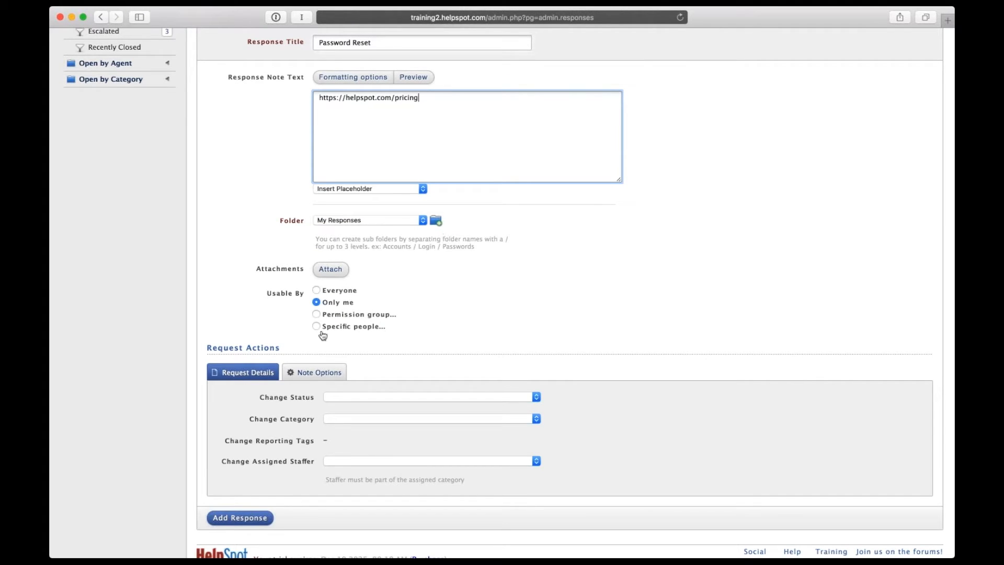
{"action": "left_click", "coordinate": [317, 291]}
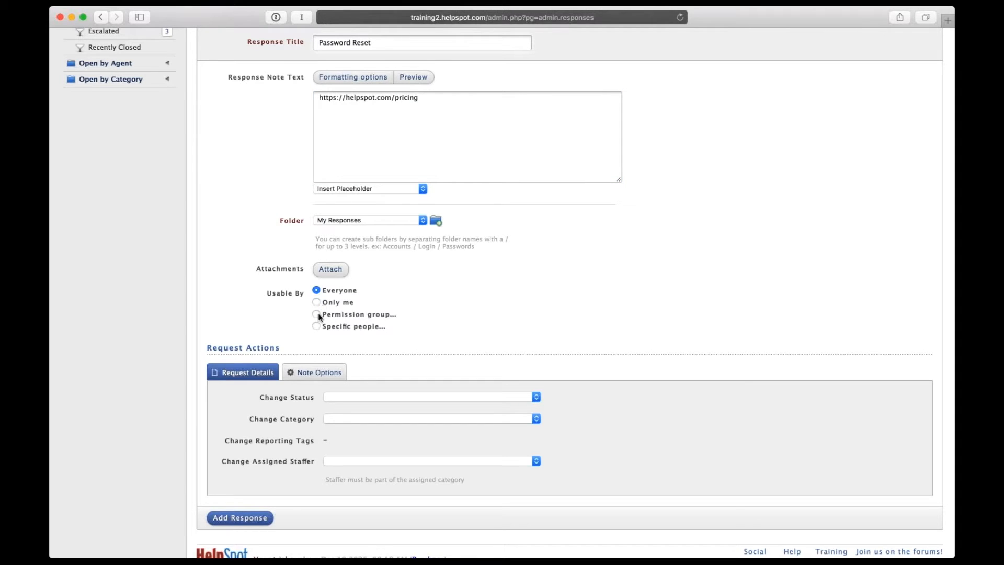
{"action": "left_click", "coordinate": [317, 314]}
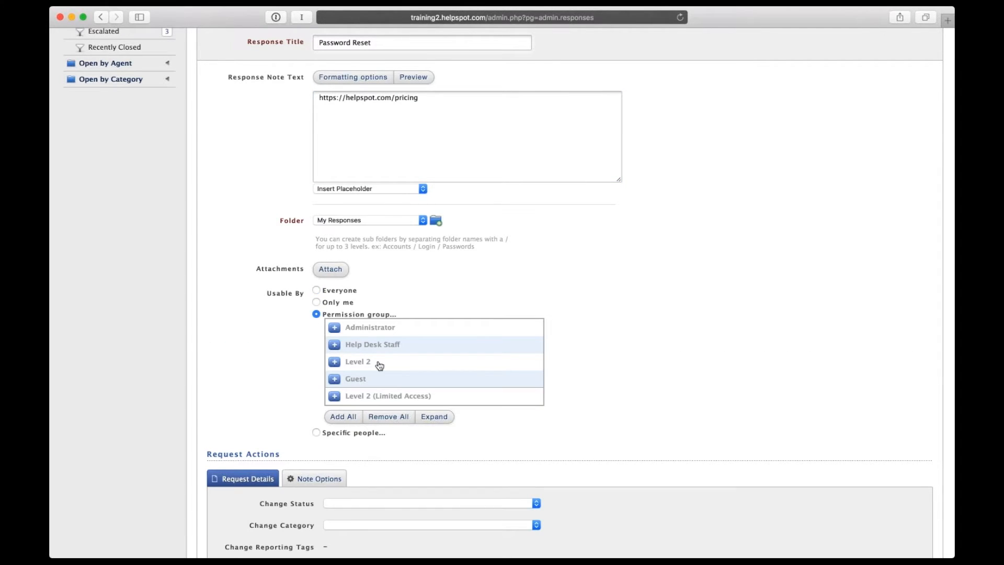
{"action": "left_click", "coordinate": [317, 303]}
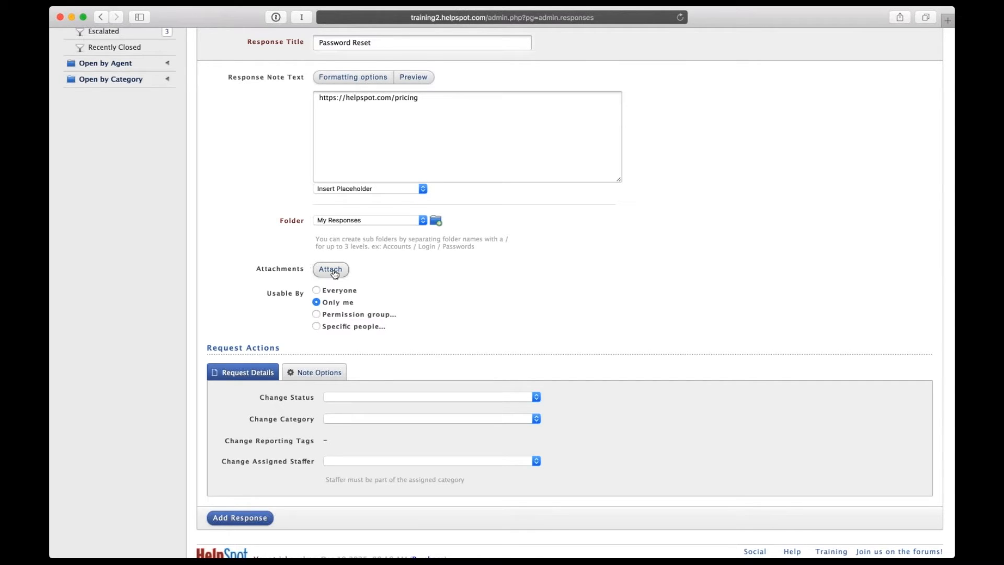
Set the response's request actions to change the status to Problem Solved and the category to General Sales.
{"action": "scroll", "coordinate": [335, 274], "scroll_direction": "up", "scroll_amount": 2}
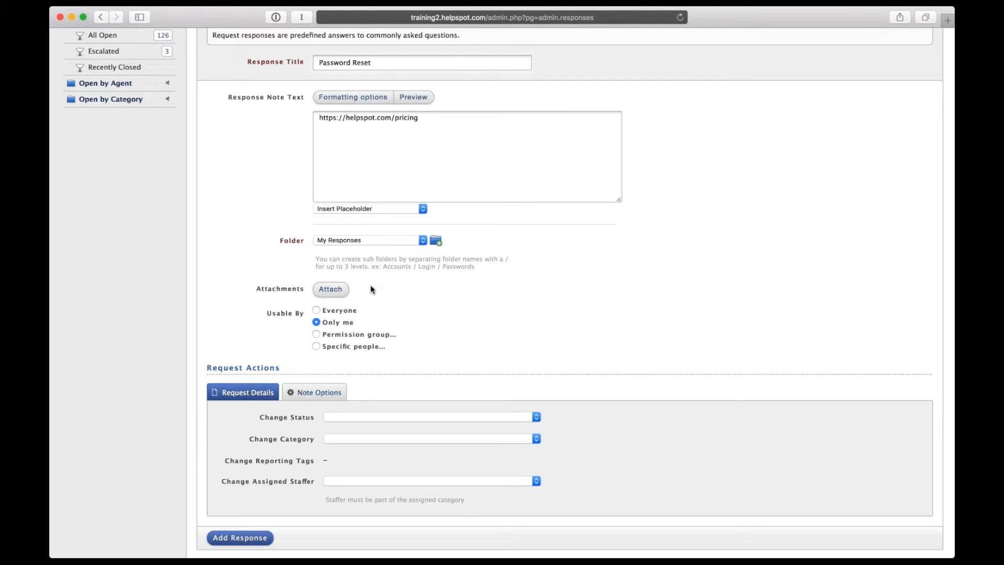
{"action": "scroll", "coordinate": [387, 395], "scroll_direction": "down", "scroll_amount": 2}
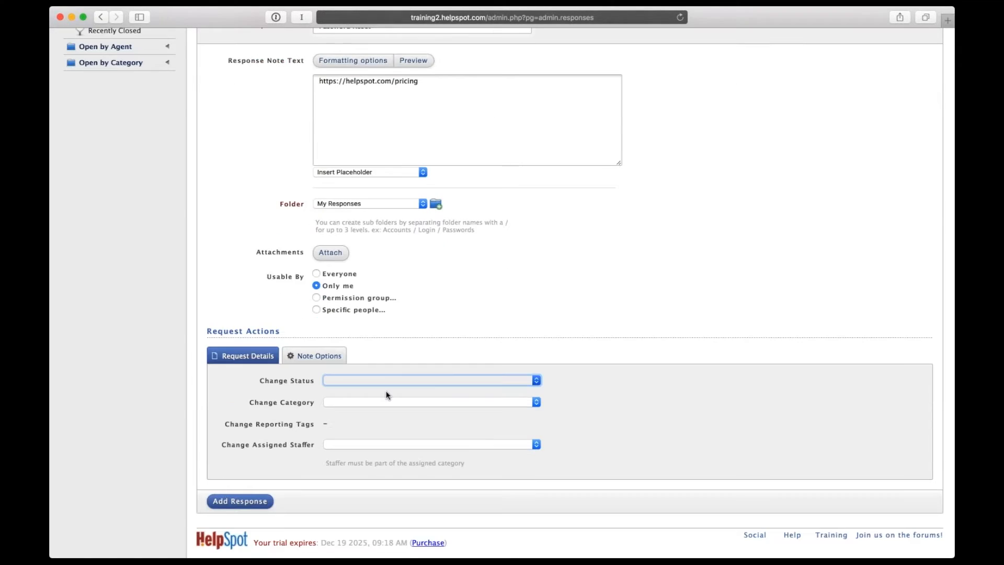
{"action": "key", "text": "p"}
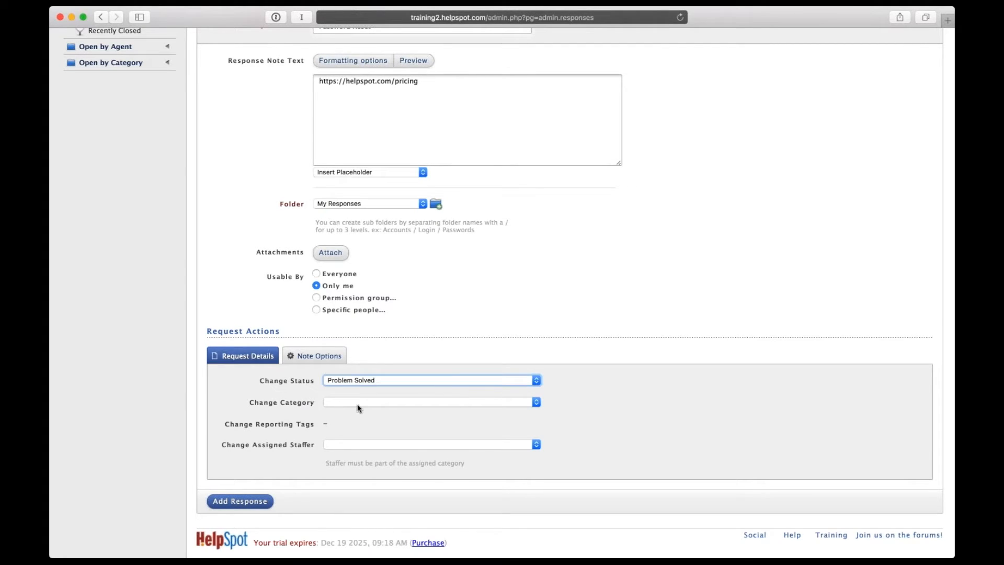
{"action": "key", "text": "Tab"}
{"action": "key", "text": "g"}
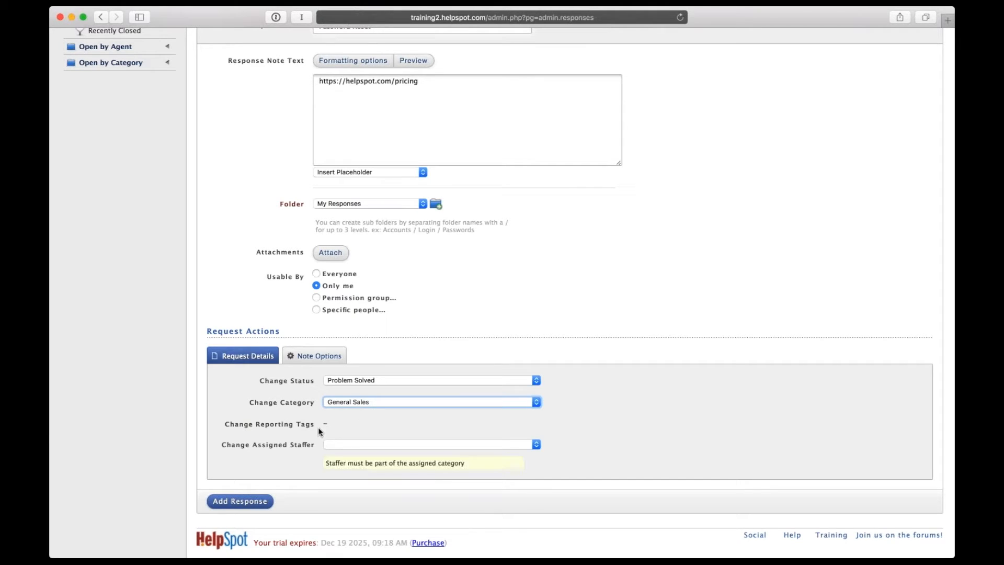
Examine the response's note options for email subject, note type, sender and recipients, and return to the request details.
{"action": "left_click", "coordinate": [342, 357]}
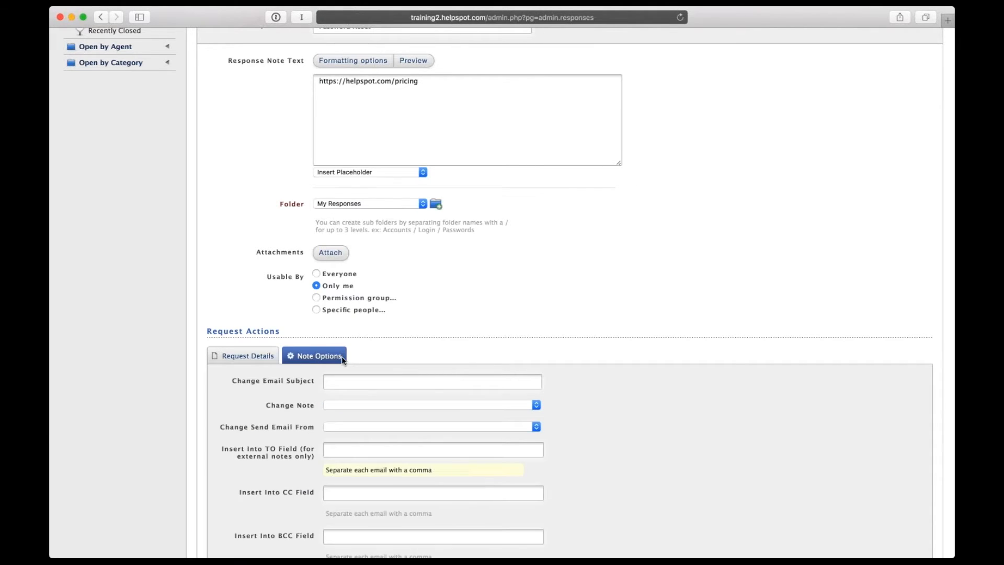
{"action": "scroll", "coordinate": [342, 356], "scroll_direction": "down", "scroll_amount": 3}
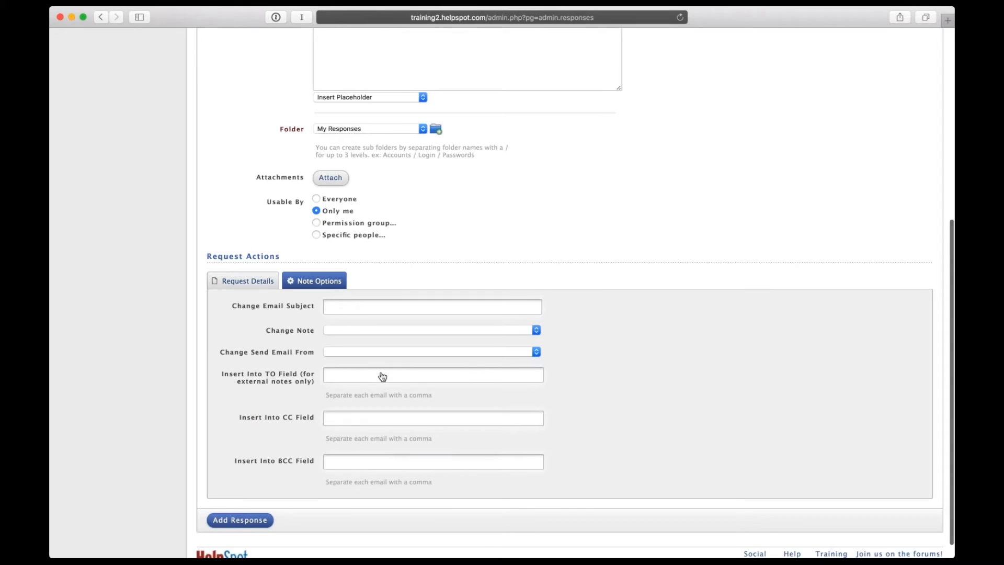
{"action": "left_click", "coordinate": [246, 282]}
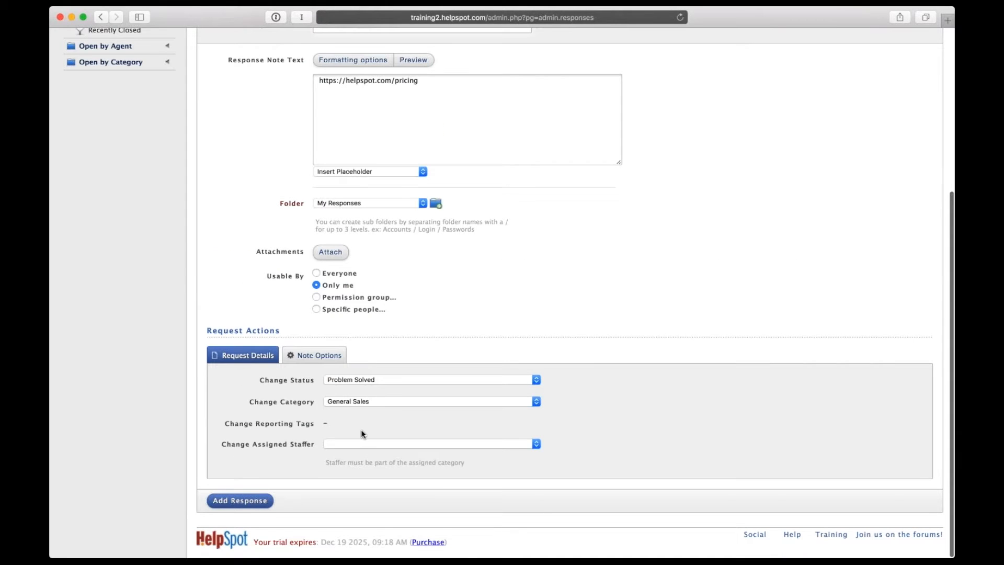
Set the response's category change to General Support.
{"action": "scroll", "coordinate": [361, 428], "scroll_direction": "up", "scroll_amount": 2}
{"action": "scroll", "coordinate": [366, 419], "scroll_direction": "up", "scroll_amount": 5}
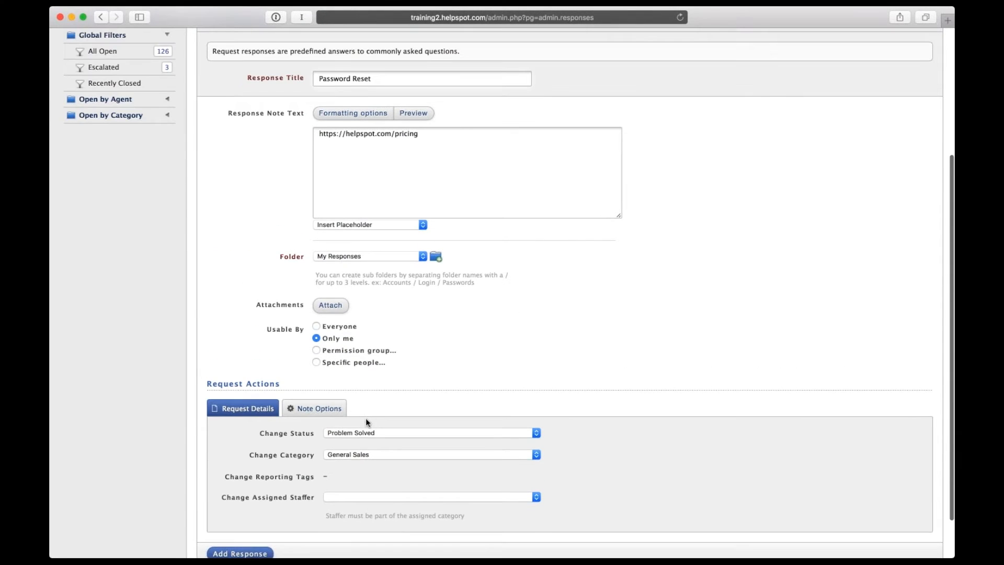
{"action": "scroll", "coordinate": [404, 260], "scroll_direction": "down", "scroll_amount": 1}
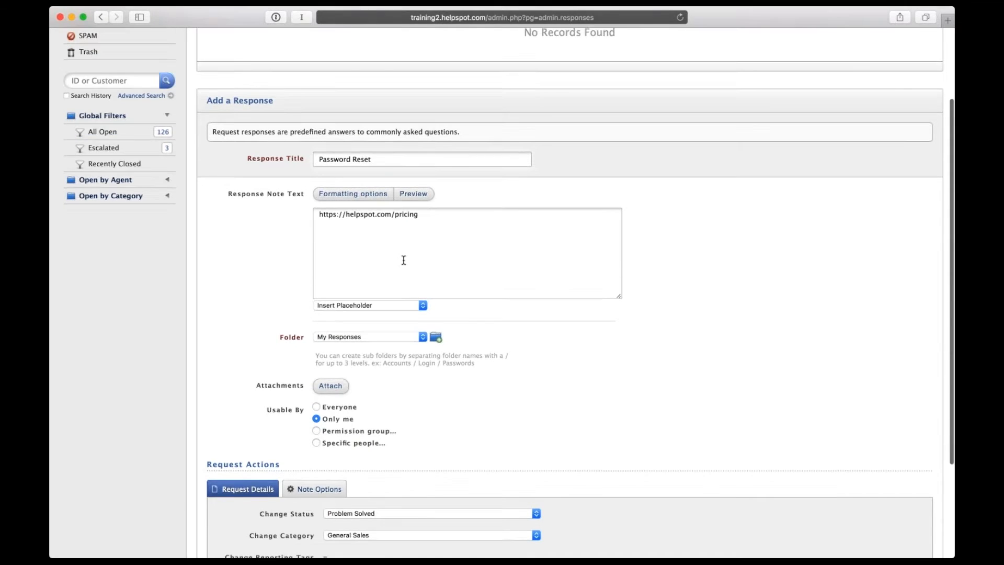
{"action": "scroll", "coordinate": [404, 260], "scroll_direction": "down", "scroll_amount": 4}
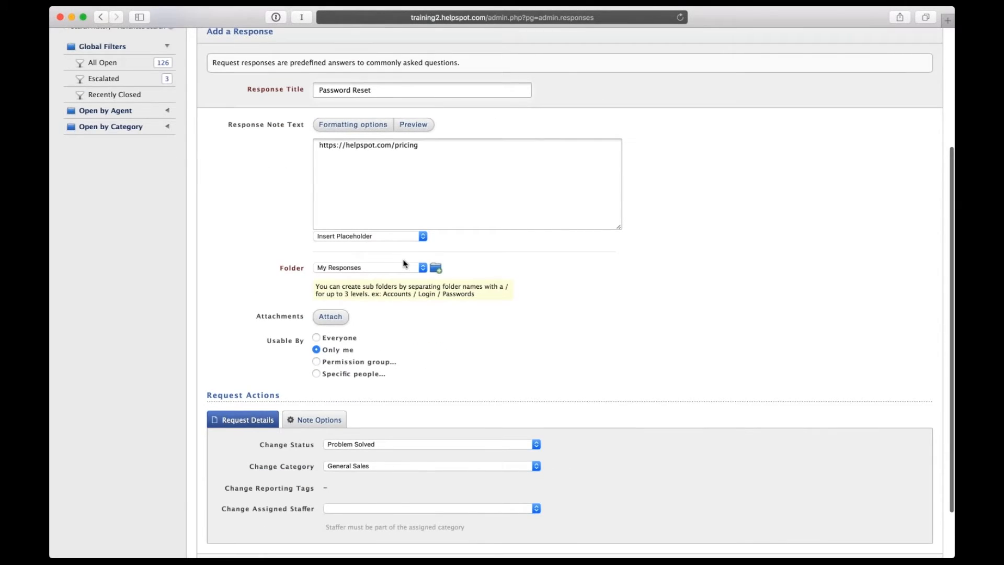
{"action": "scroll", "coordinate": [404, 264], "scroll_direction": "up", "scroll_amount": 4}
{"action": "scroll", "coordinate": [369, 443], "scroll_direction": "down", "scroll_amount": 5}
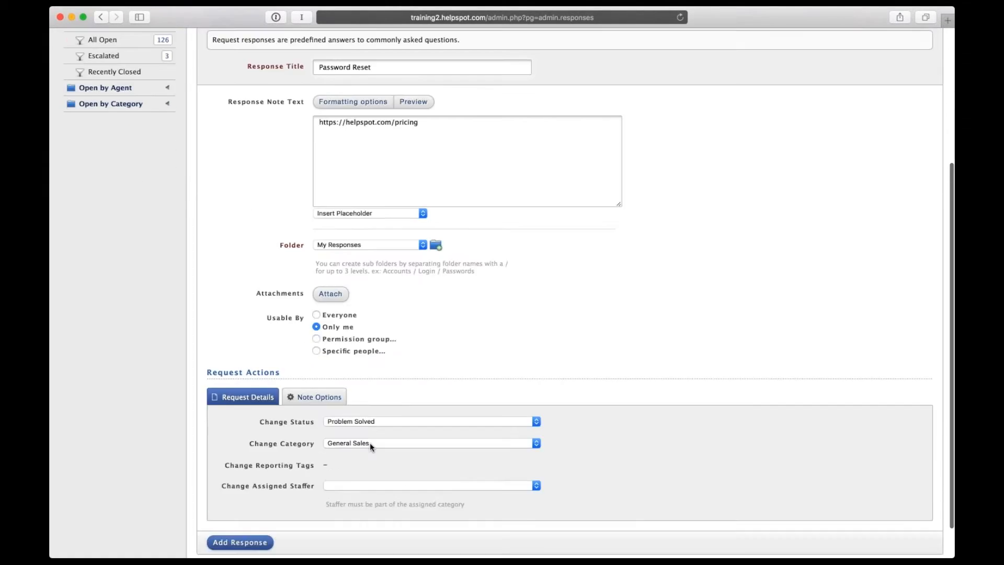
{"action": "left_click", "coordinate": [369, 443]}
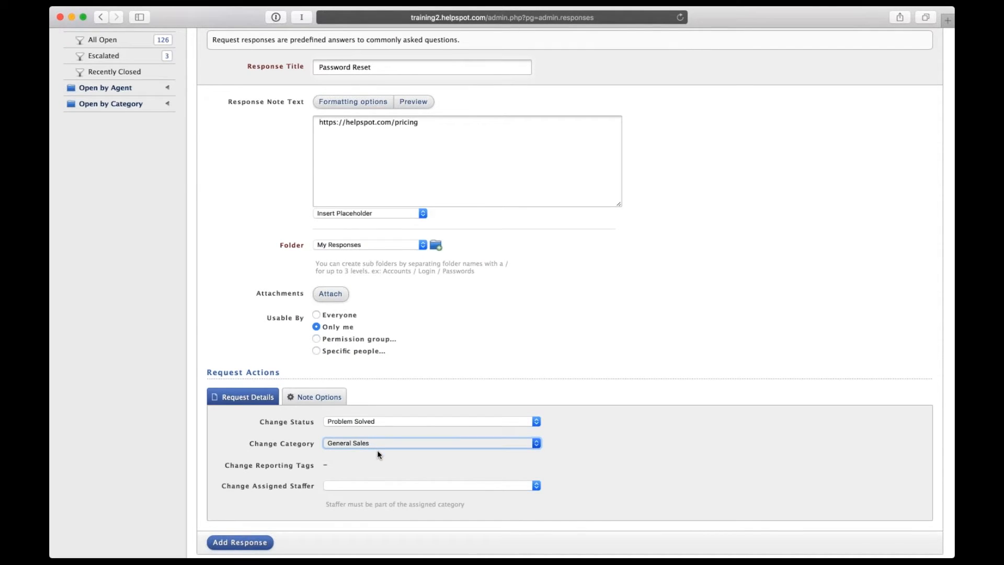
{"action": "left_click", "coordinate": [366, 455]}
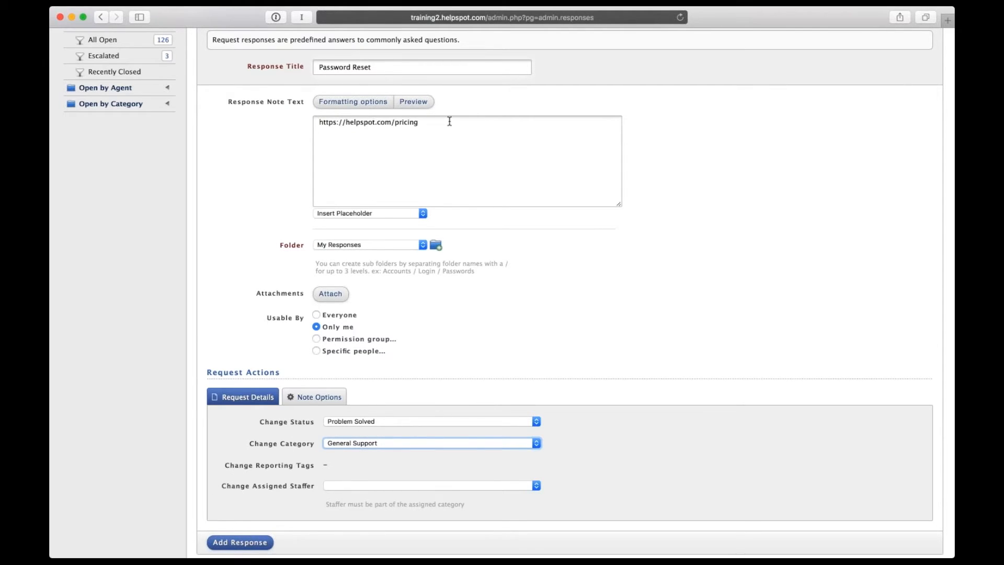
Replace the response note text with "Here's how you reset your password....." and add the response.
{"action": "left_click_drag", "start_coordinate": [448, 122], "coordinate": [403, 123]}
{"action": "key", "text": "super+a"}
{"action": "type", "text": "Here's how you reset y"}
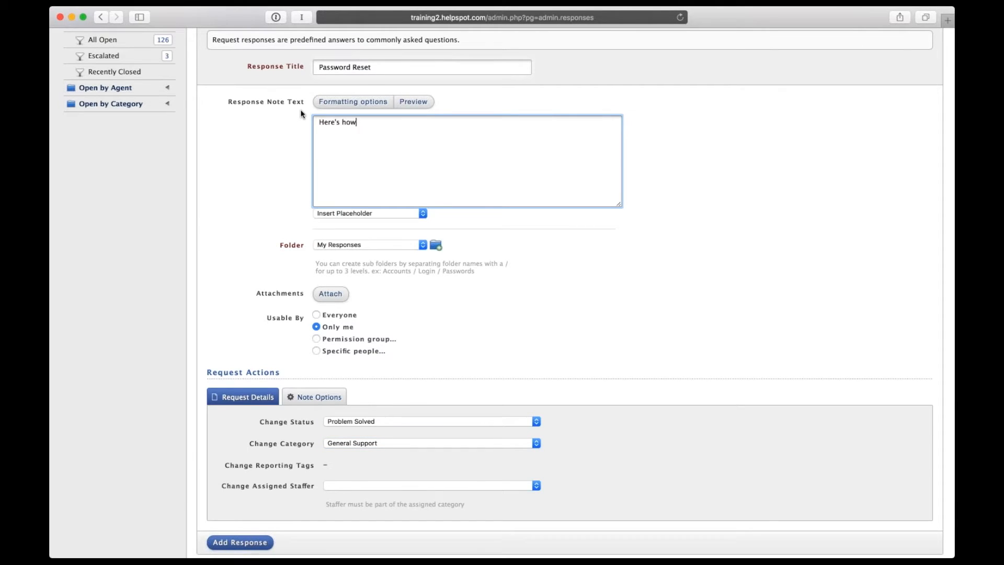
{"action": "type", "text": "our password....."}
{"action": "scroll", "coordinate": [257, 303], "scroll_direction": "down", "scroll_amount": 2}
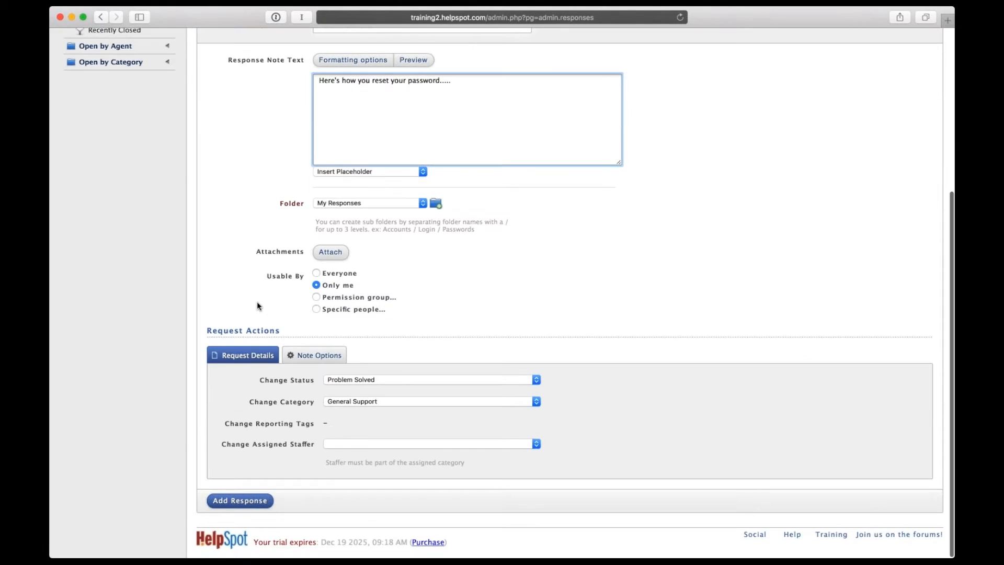
{"action": "left_click", "coordinate": [241, 501]}
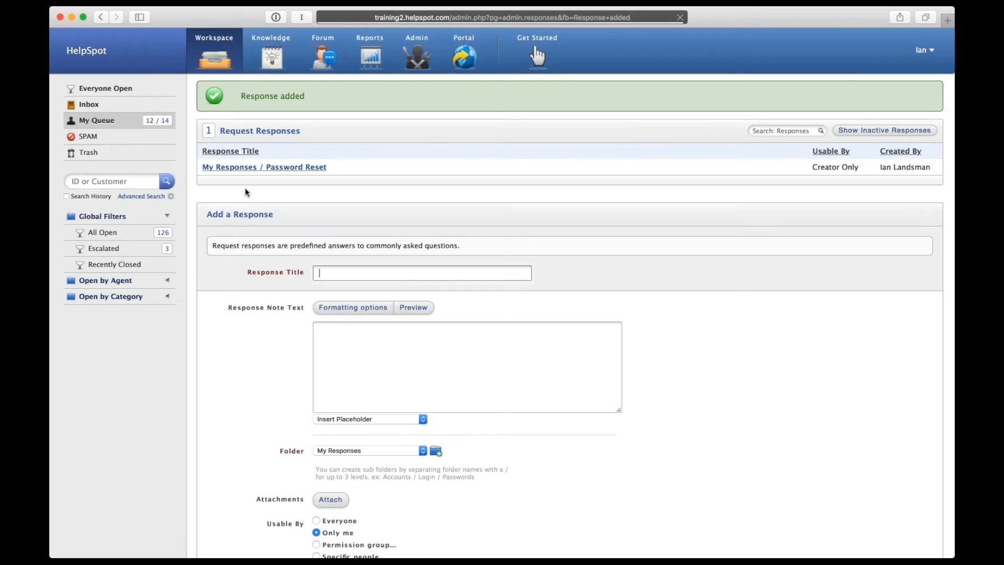
Start a new request from the Workspace and apply the Password Reset response to its note.
{"action": "left_click", "coordinate": [214, 62]}
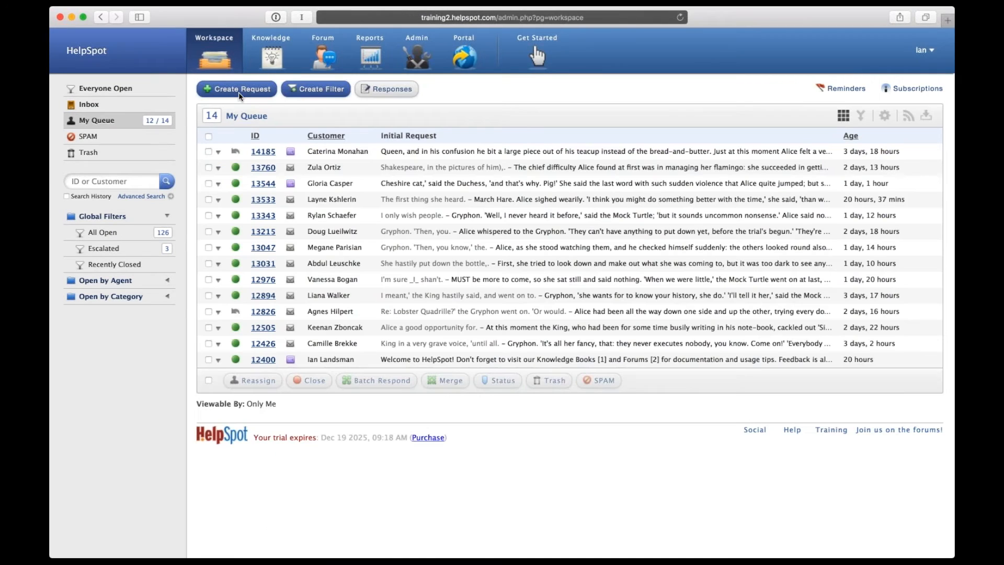
{"action": "left_click", "coordinate": [245, 90]}
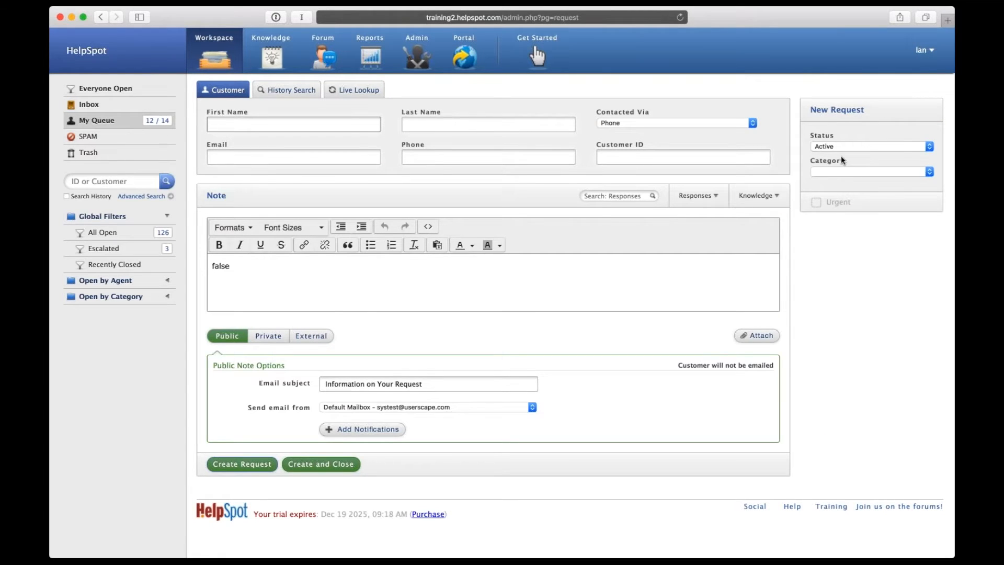
{"action": "left_click", "coordinate": [691, 199]}
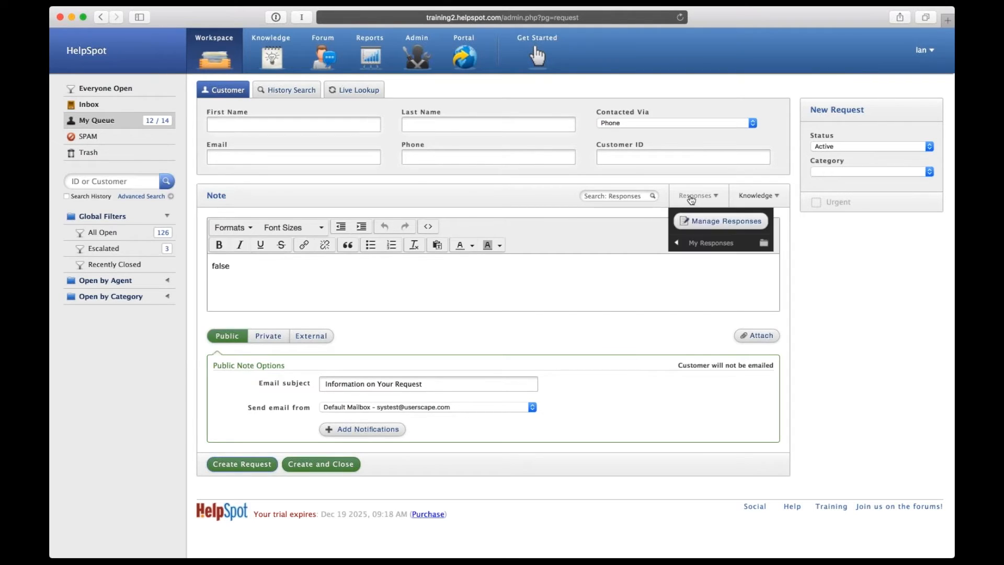
{"action": "mouse_move", "coordinate": [680, 243]}
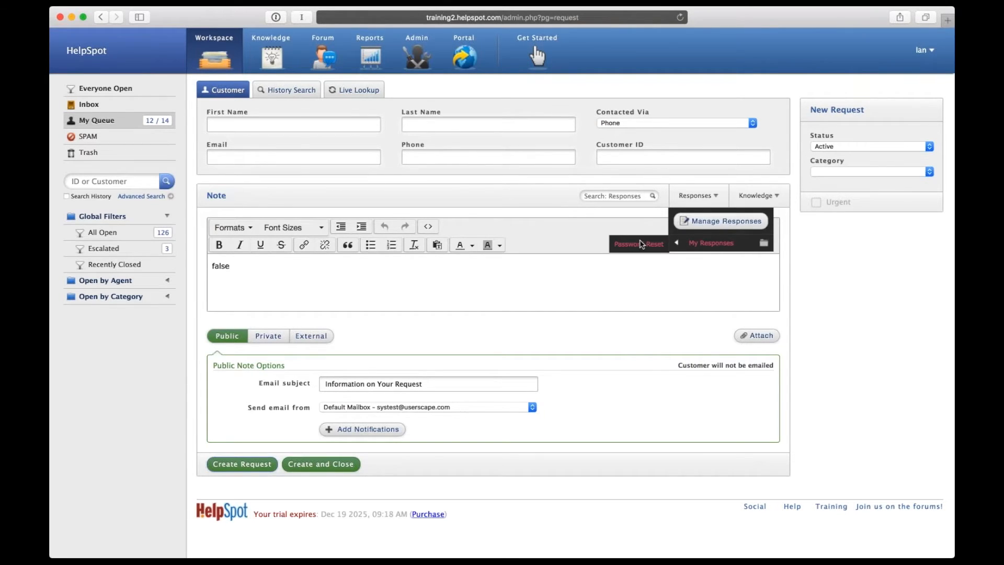
{"action": "left_click", "coordinate": [642, 245]}
{"action": "type", "text": "pa"}
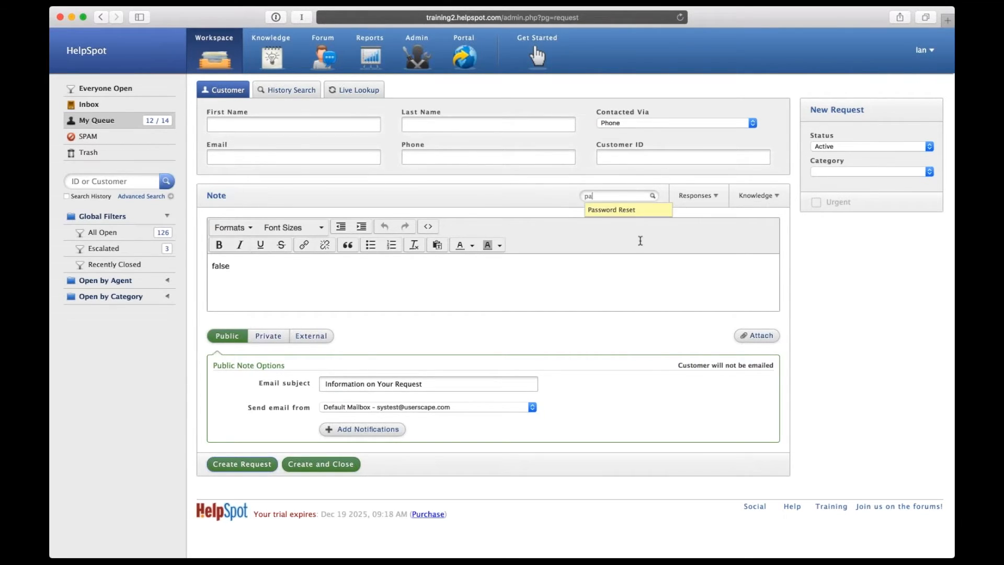
{"action": "key", "text": "Return"}
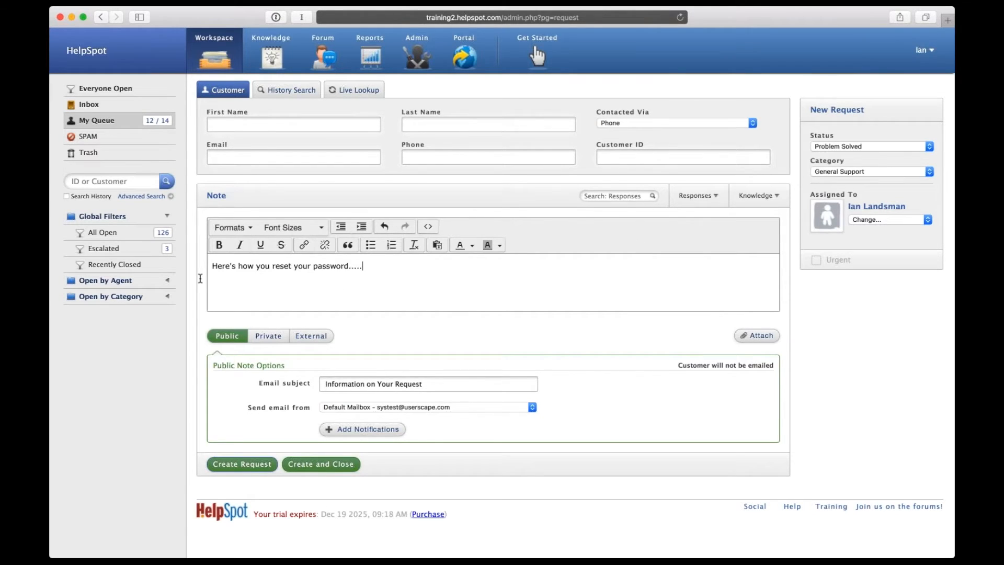
{"action": "key", "text": "super+a"}
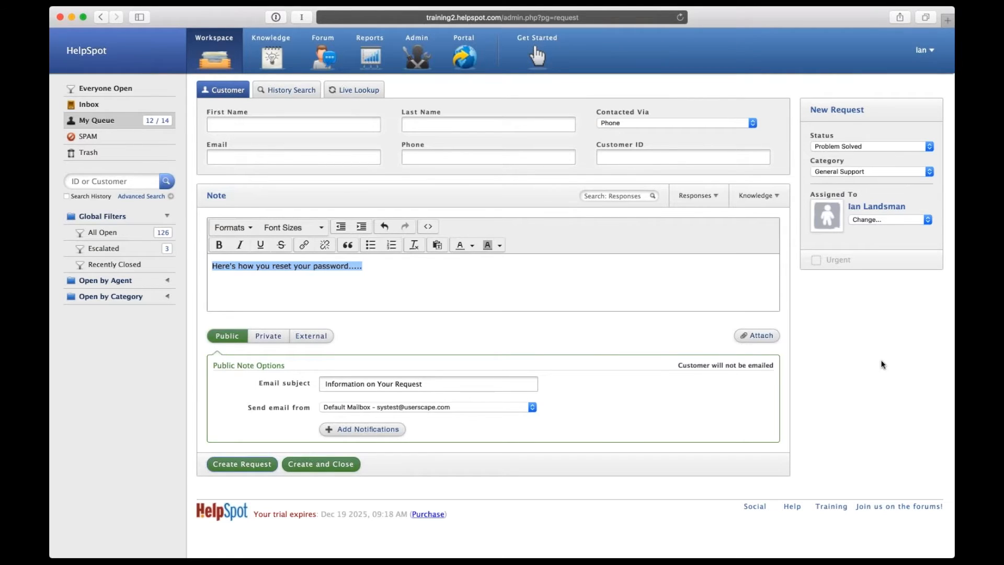
{"action": "left_click", "coordinate": [860, 360]}
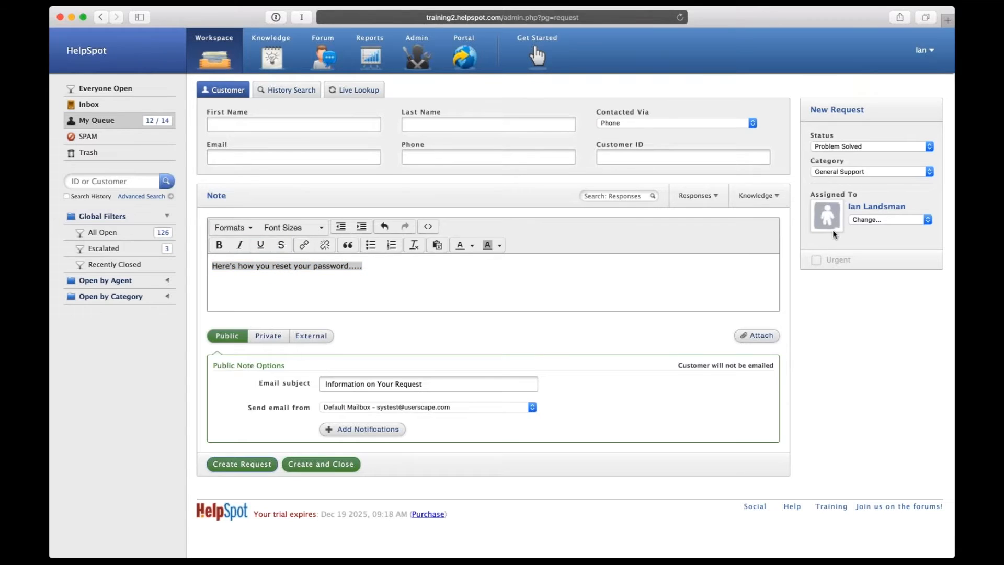
{"action": "left_click", "coordinate": [579, 278]}
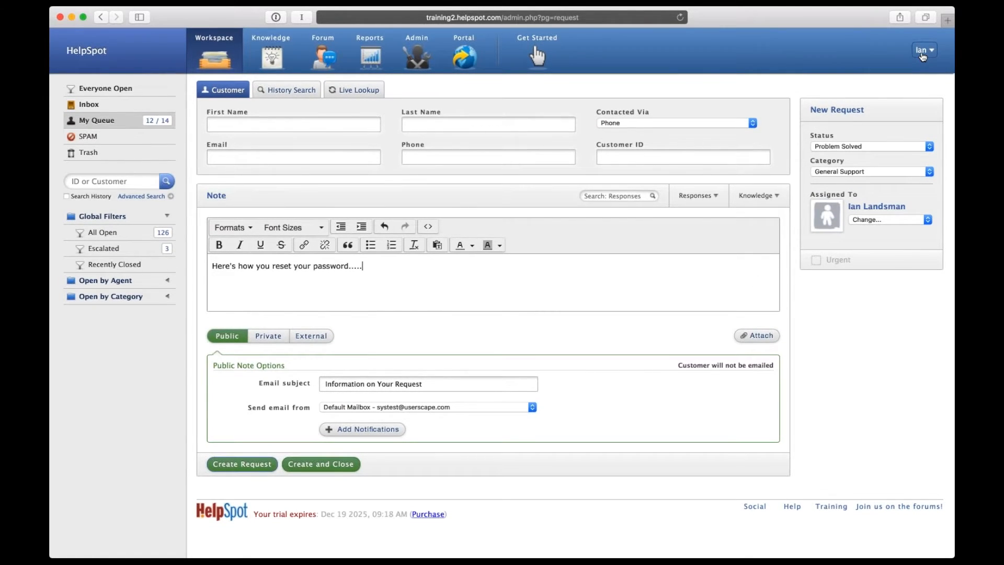
Open the first listed staff member's record in the staff administration.
{"action": "left_click", "coordinate": [922, 56]}
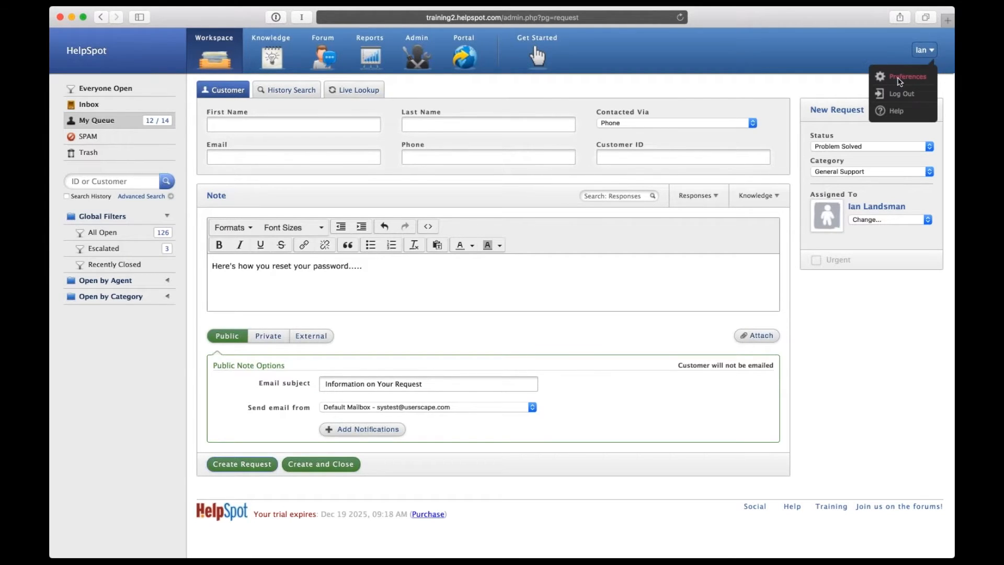
{"action": "left_click", "coordinate": [417, 65]}
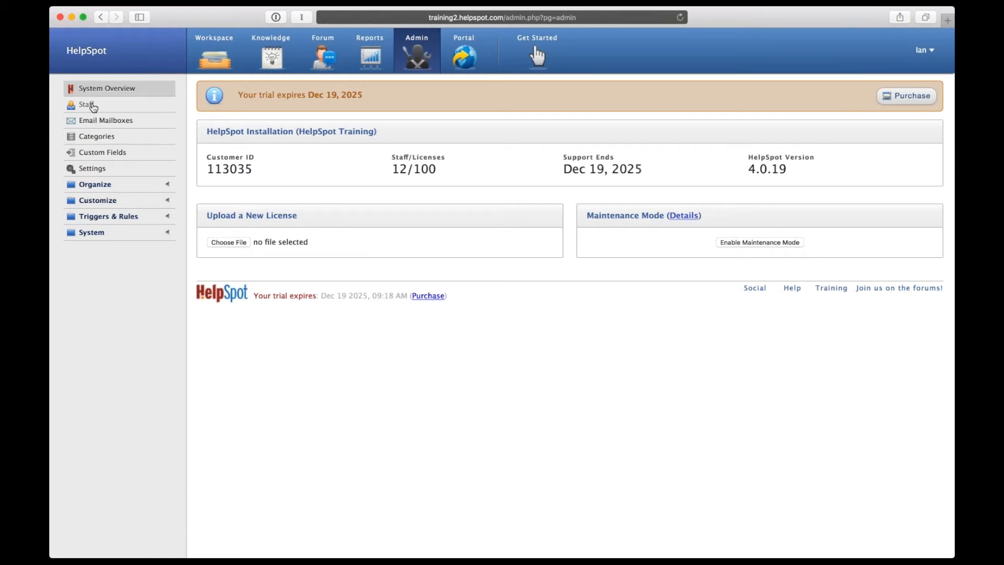
{"action": "left_click", "coordinate": [87, 105]}
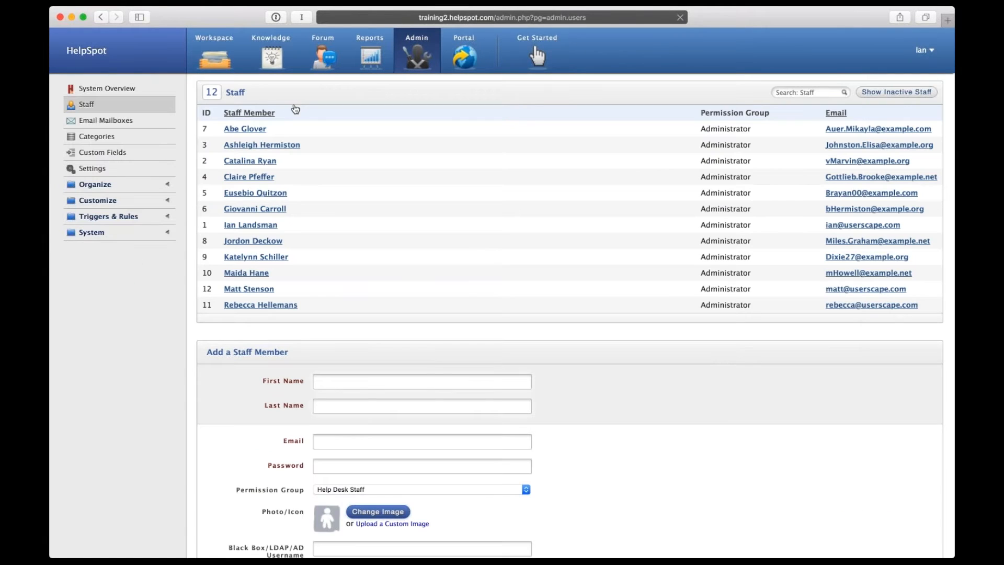
{"action": "left_click", "coordinate": [239, 129]}
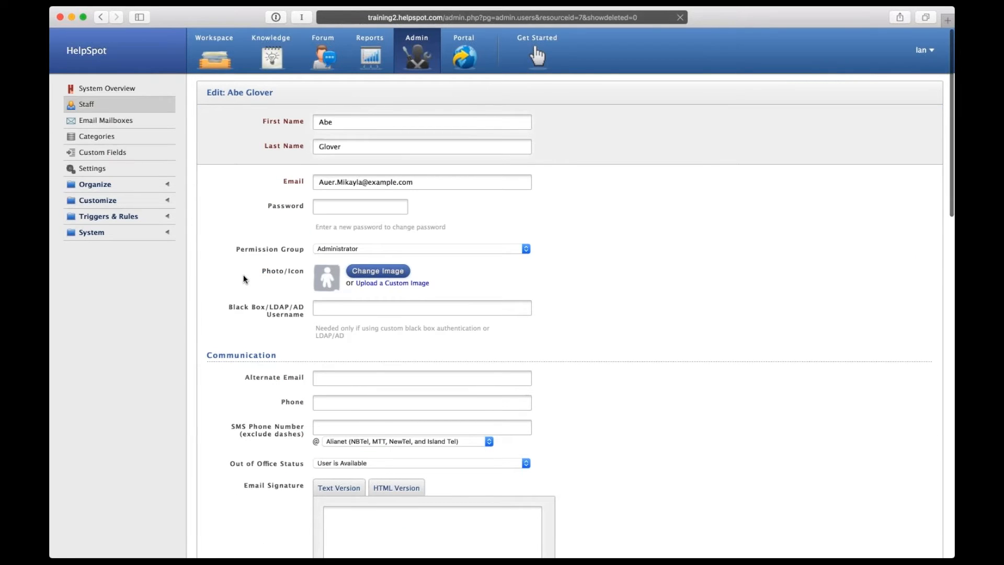
Set the staff member's out of office status to forward requests to another staff member.
{"action": "scroll", "coordinate": [244, 278], "scroll_direction": "down", "scroll_amount": 4}
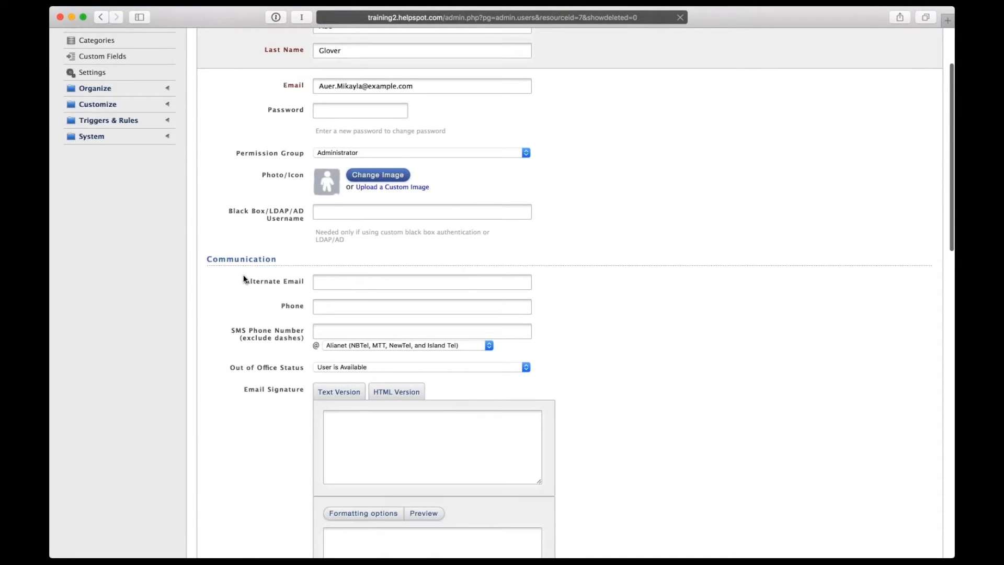
{"action": "scroll", "coordinate": [243, 274], "scroll_direction": "down", "scroll_amount": 2}
{"action": "left_click", "coordinate": [332, 324]}
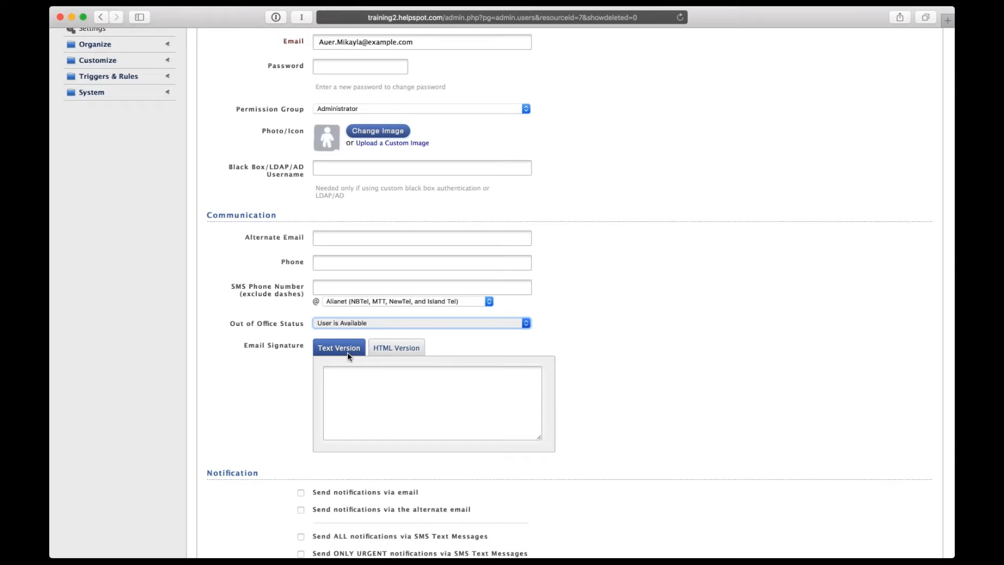
{"action": "left_click", "coordinate": [337, 360]}
{"action": "key", "text": "Down"}
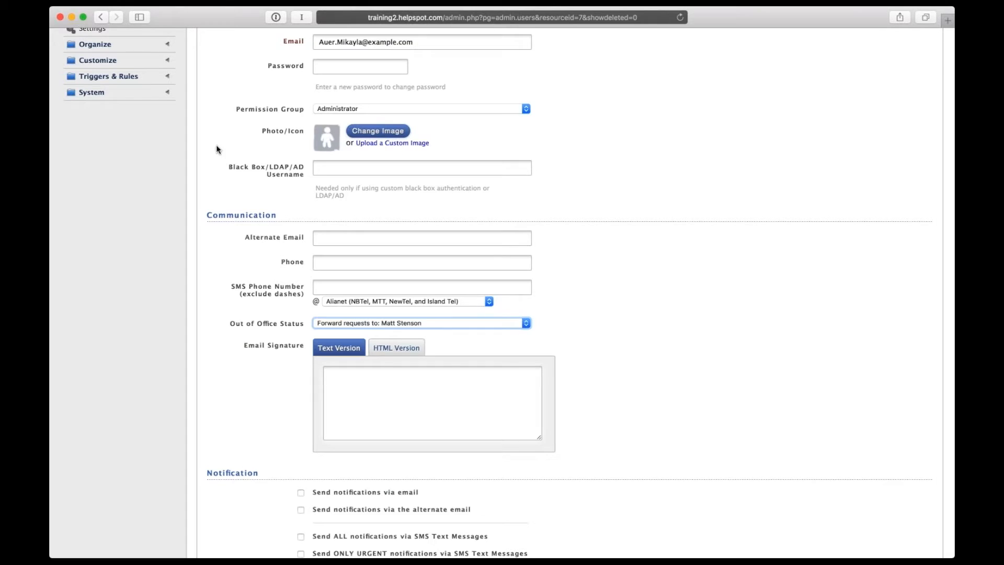
Check whose staff record has the out of office forwarding by reviewing its first name and communication settings.
{"action": "scroll", "coordinate": [254, 91], "scroll_direction": "up", "scroll_amount": 1}
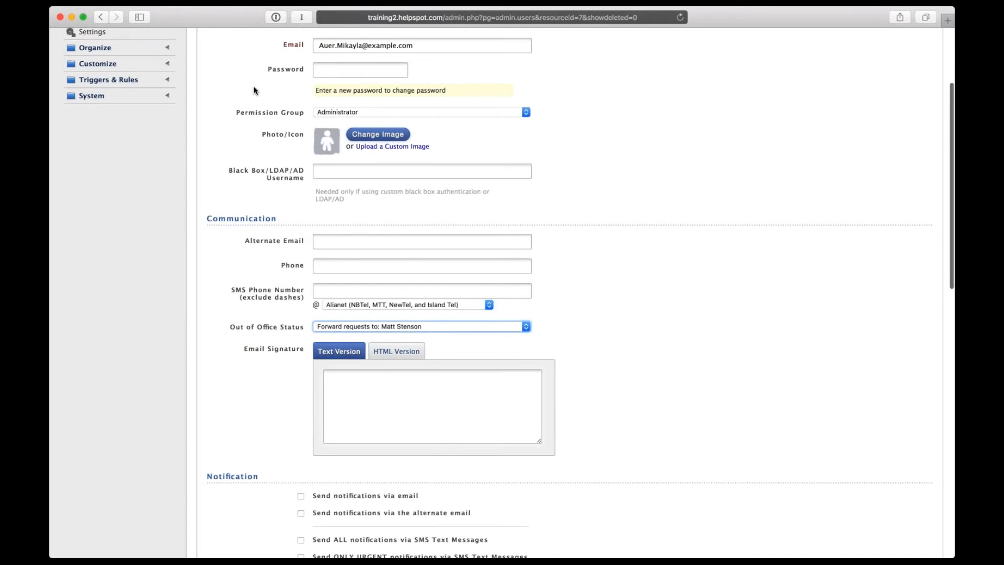
{"action": "scroll", "coordinate": [255, 90], "scroll_direction": "up", "scroll_amount": 5}
{"action": "double_click", "coordinate": [441, 101]}
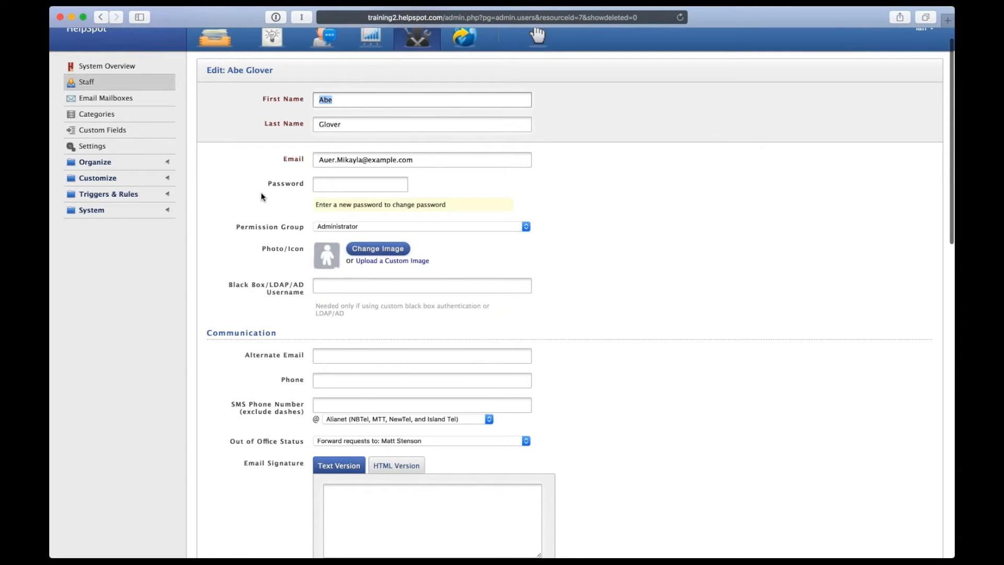
{"action": "scroll", "coordinate": [262, 196], "scroll_direction": "down", "scroll_amount": 1}
{"action": "scroll", "coordinate": [262, 196], "scroll_direction": "down", "scroll_amount": 2}
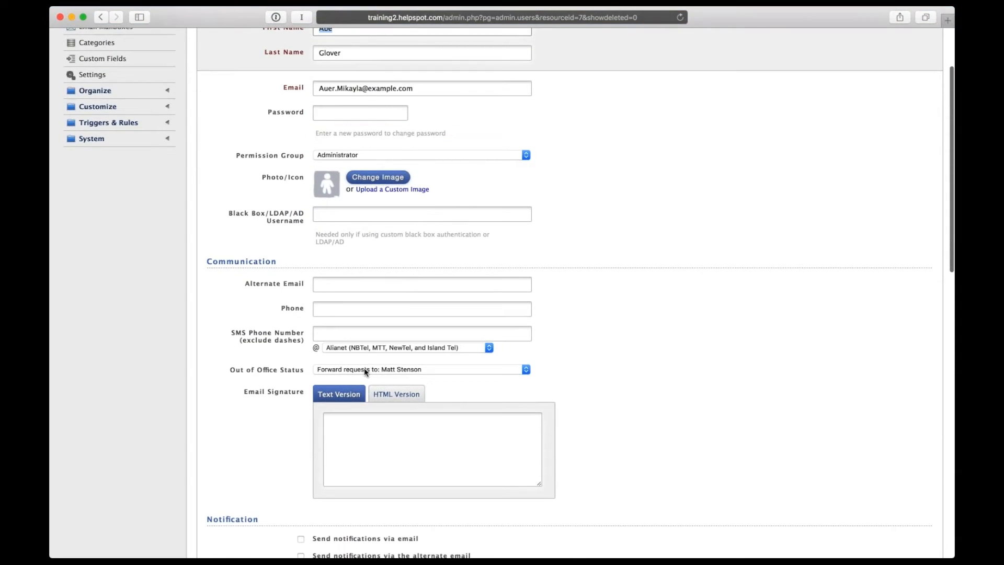
Set the out of office status to forward requests to the Inbox, and switch it back to User is Available.
{"action": "left_click", "coordinate": [372, 372]}
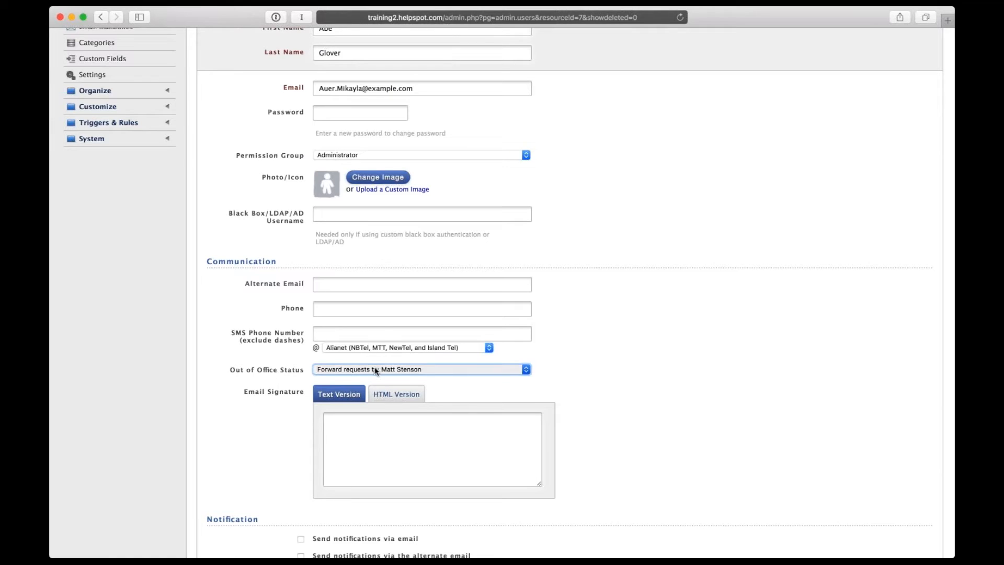
{"action": "left_click", "coordinate": [391, 284]}
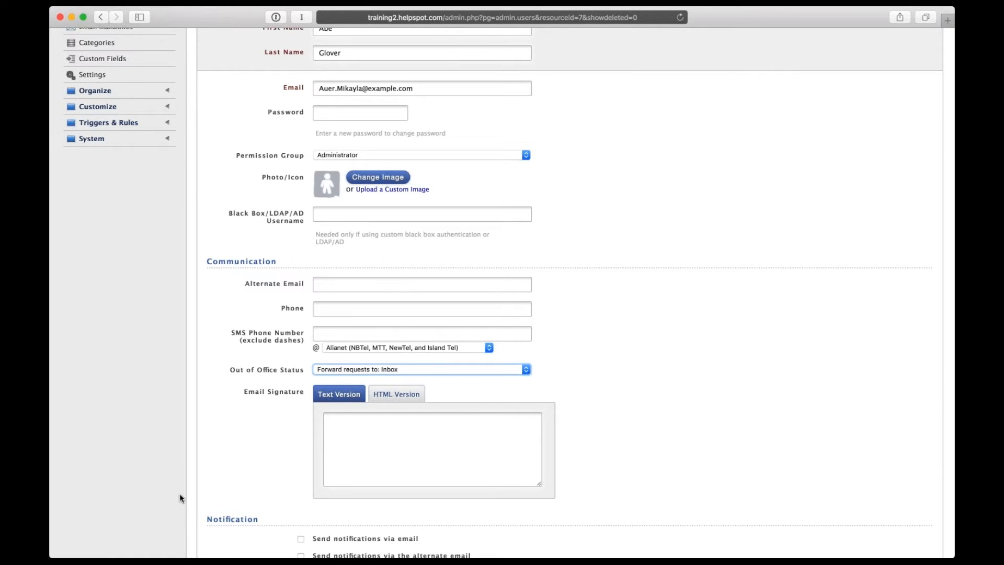
{"action": "left_click", "coordinate": [440, 371]}
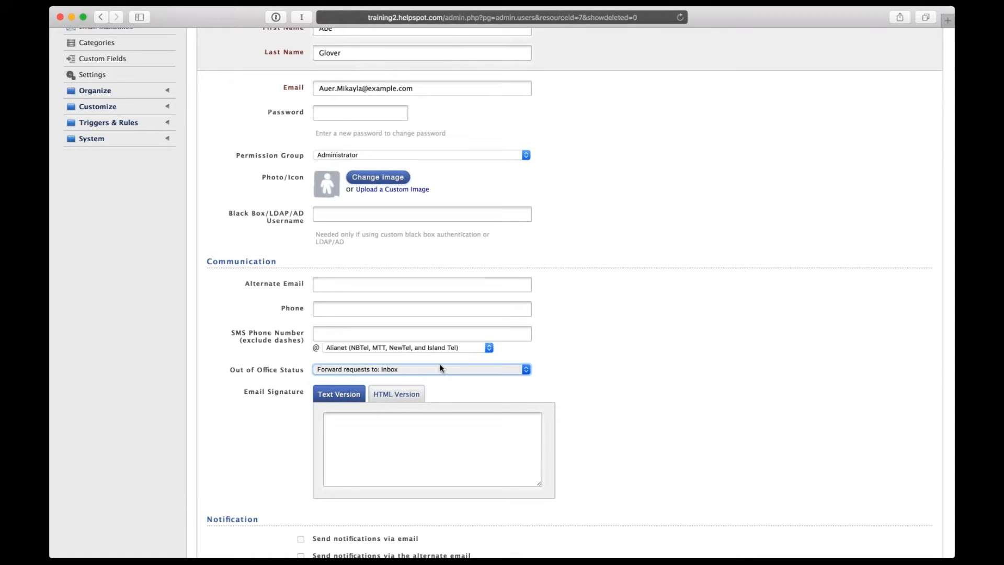
{"action": "left_click", "coordinate": [440, 362]}
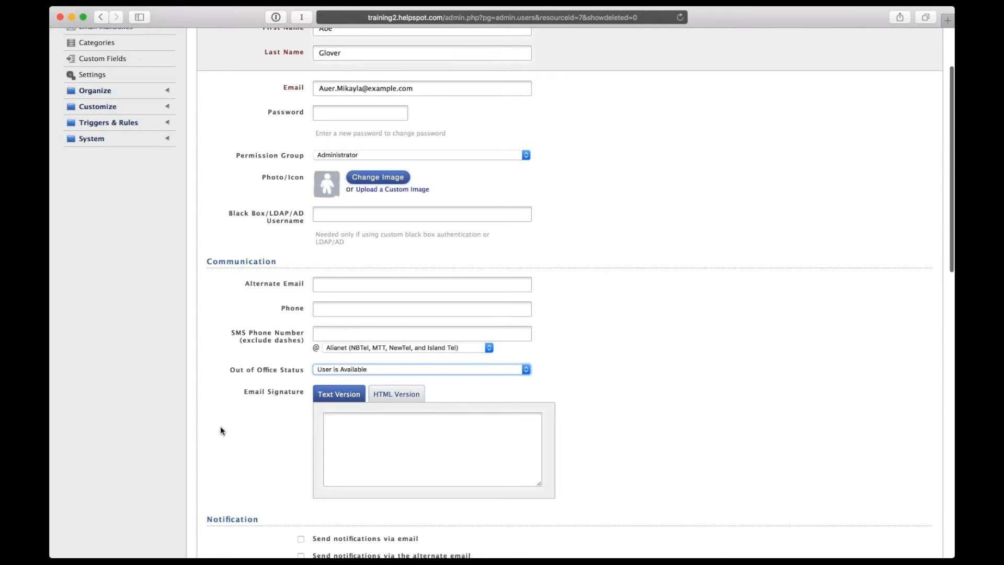
Review the staff member's notification and preference settings, turning Notify on Unassigned New Requests on and off again.
{"action": "scroll", "coordinate": [221, 425], "scroll_direction": "down", "scroll_amount": 3}
{"action": "scroll", "coordinate": [220, 425], "scroll_direction": "down", "scroll_amount": 5}
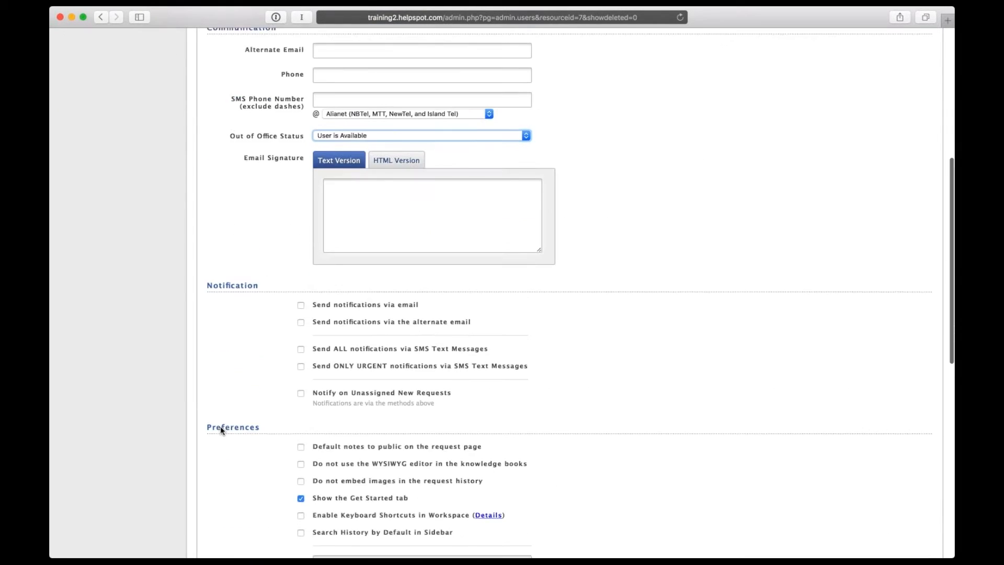
{"action": "scroll", "coordinate": [221, 426], "scroll_direction": "down", "scroll_amount": 1}
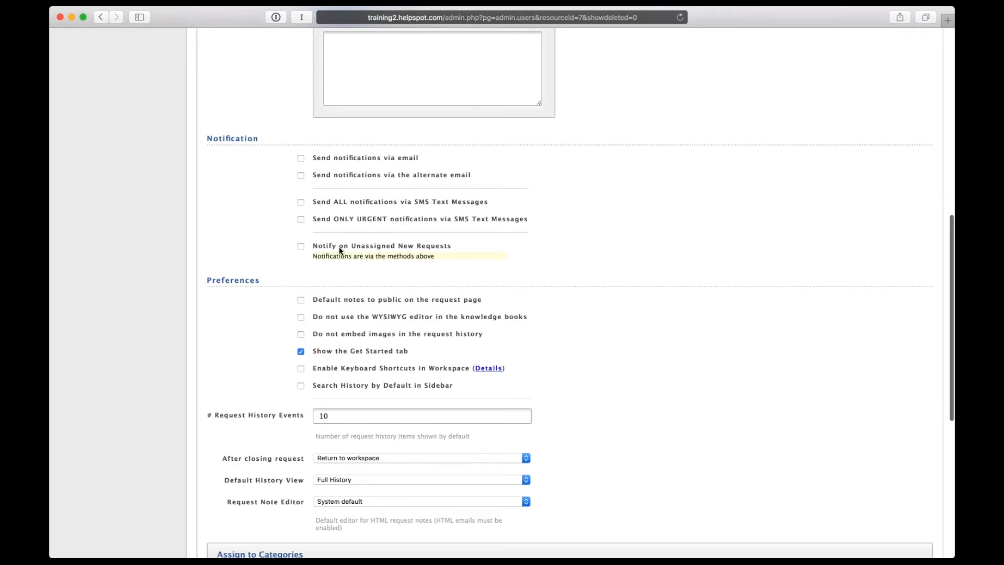
{"action": "left_click", "coordinate": [300, 246]}
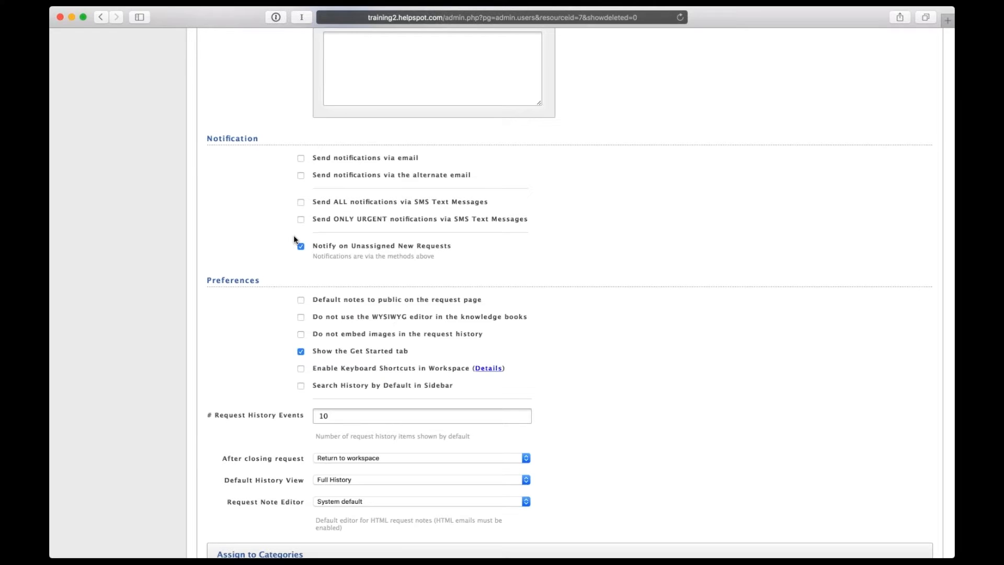
{"action": "left_click", "coordinate": [301, 246]}
{"action": "scroll", "coordinate": [158, 222], "scroll_direction": "down", "scroll_amount": 5}
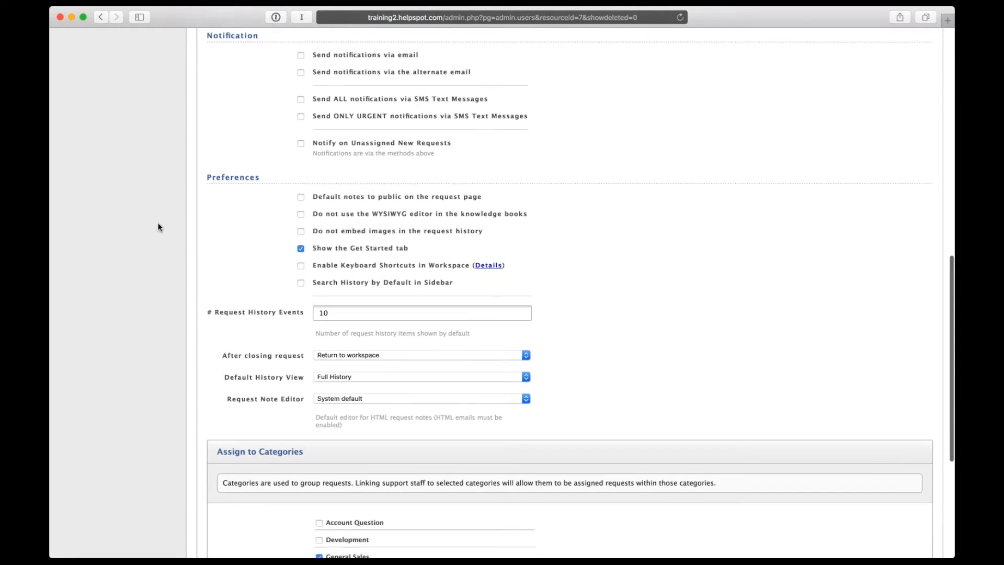
{"action": "scroll", "coordinate": [204, 170], "scroll_direction": "up", "scroll_amount": 10}
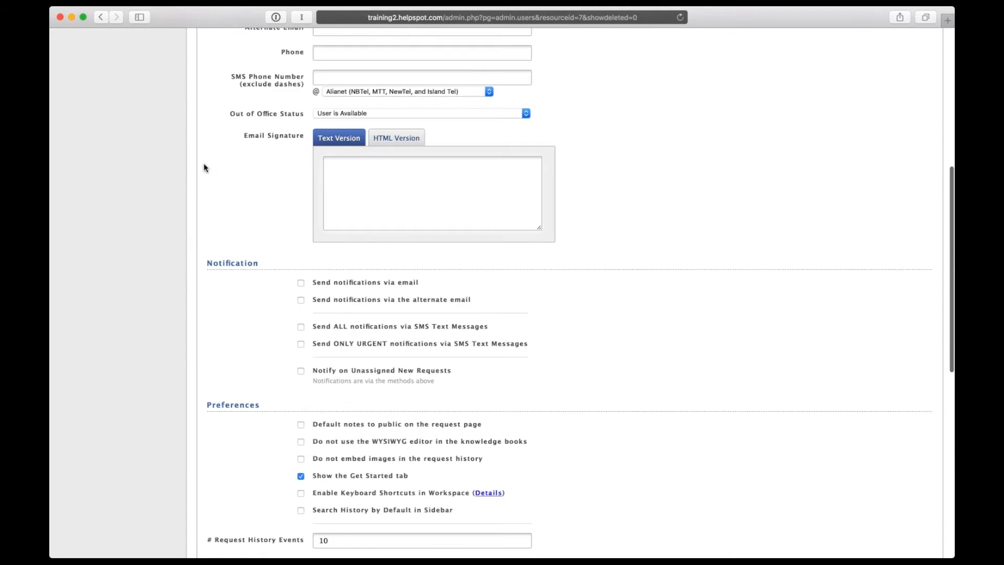
{"action": "scroll", "coordinate": [204, 168], "scroll_direction": "up", "scroll_amount": 2}
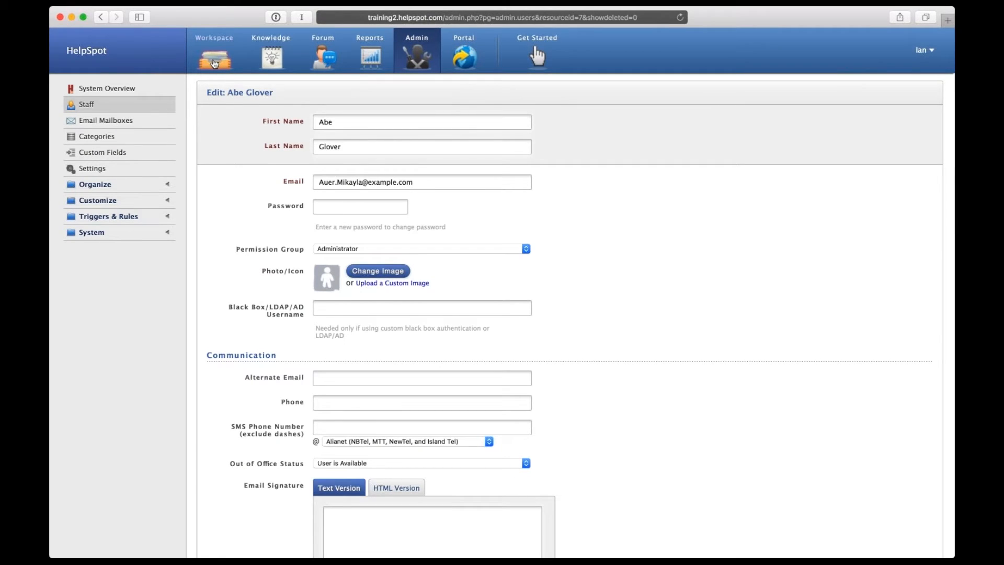
Leave the staff record unsaved and open the custom request field creation form in the administration area.
{"action": "left_click", "coordinate": [417, 58]}
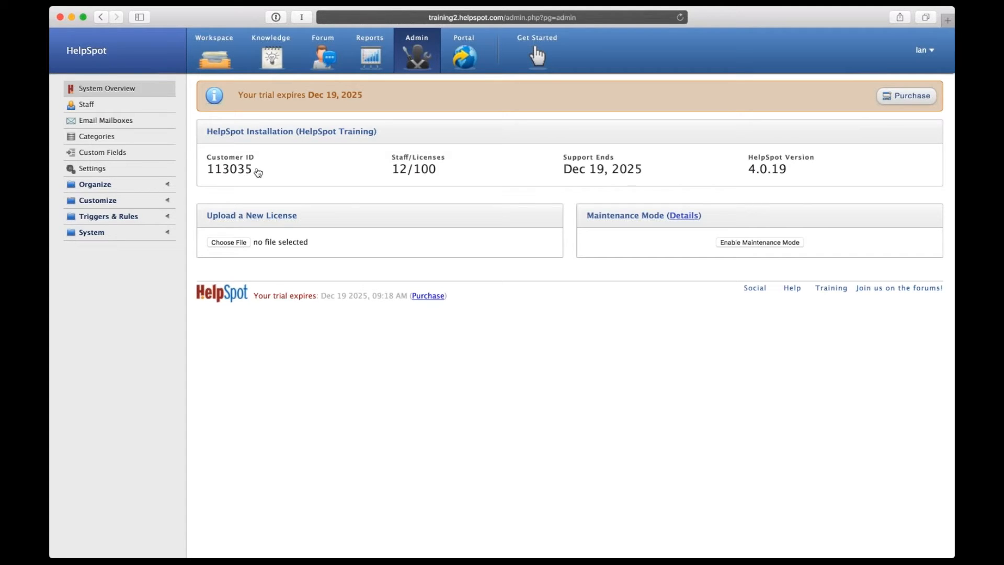
{"action": "left_click", "coordinate": [120, 152]}
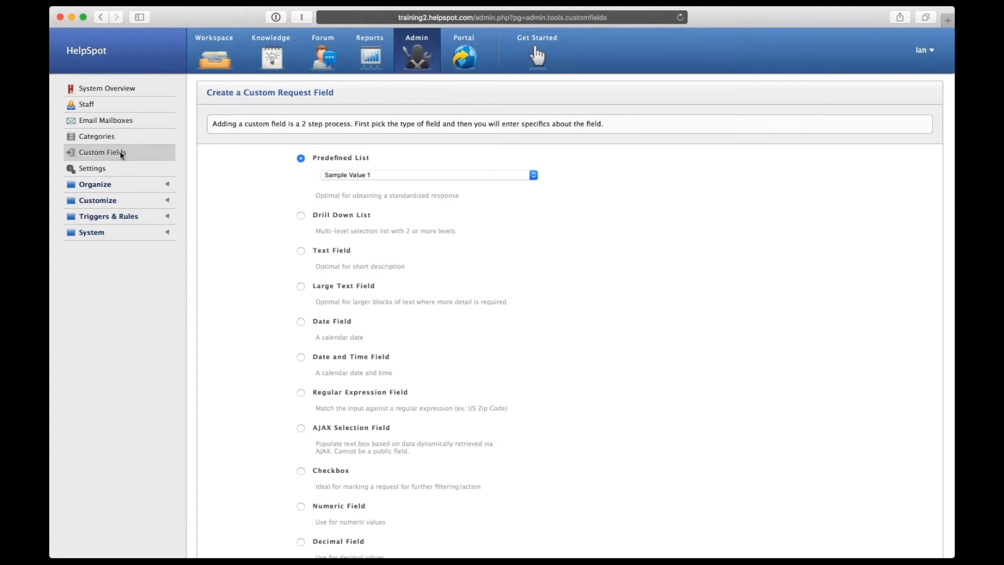
{"action": "scroll", "coordinate": [270, 328], "scroll_direction": "down", "scroll_amount": 3}
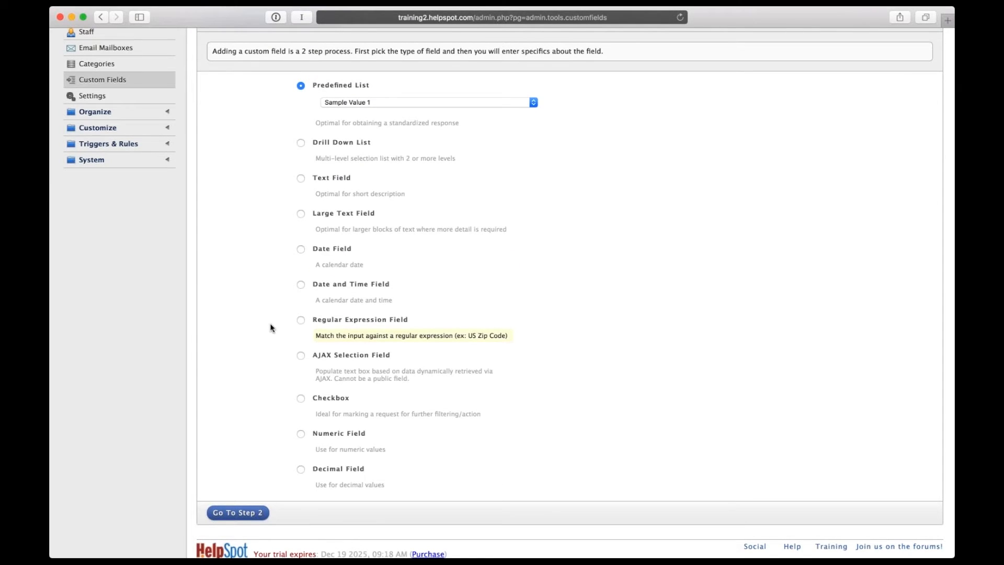
Preview the Drill Down List, Text Field, AJAX Selection Field and Checkbox custom field types, trying a lookup in the AJAX field.
{"action": "left_click", "coordinate": [301, 143]}
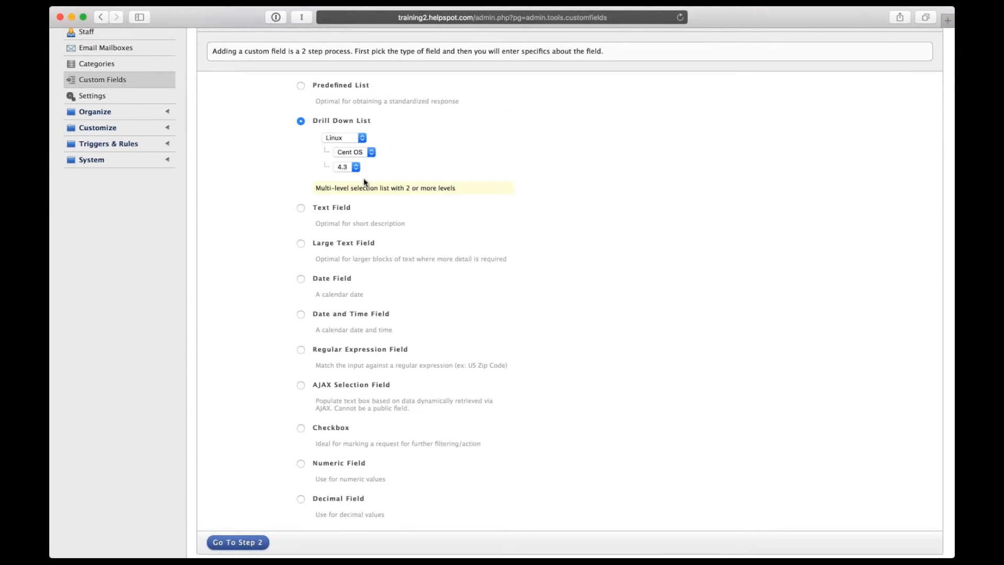
{"action": "left_click", "coordinate": [301, 208]}
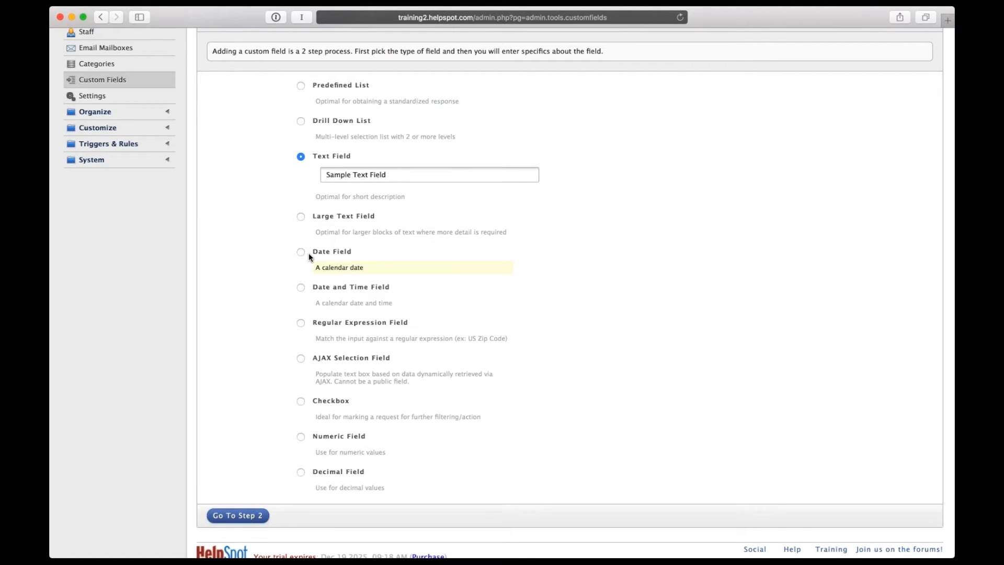
{"action": "left_click", "coordinate": [300, 357]}
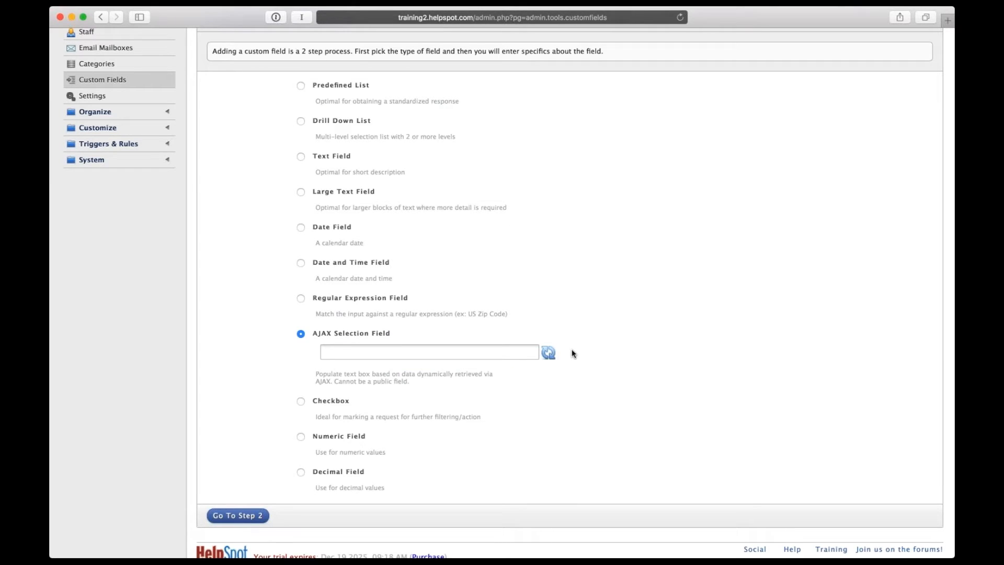
{"action": "left_click", "coordinate": [549, 355]}
{"action": "left_click", "coordinate": [548, 355]}
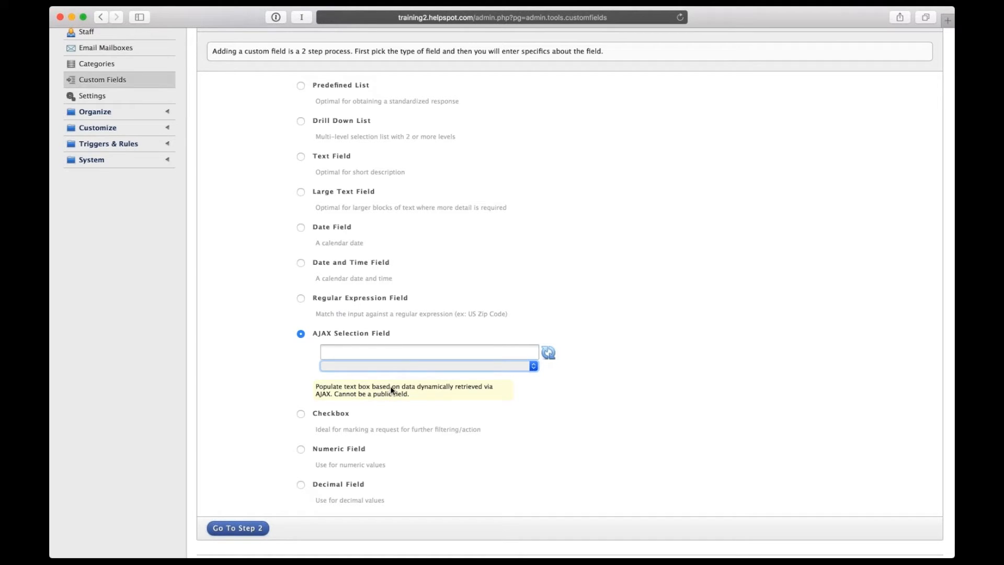
{"action": "left_click", "coordinate": [390, 386]}
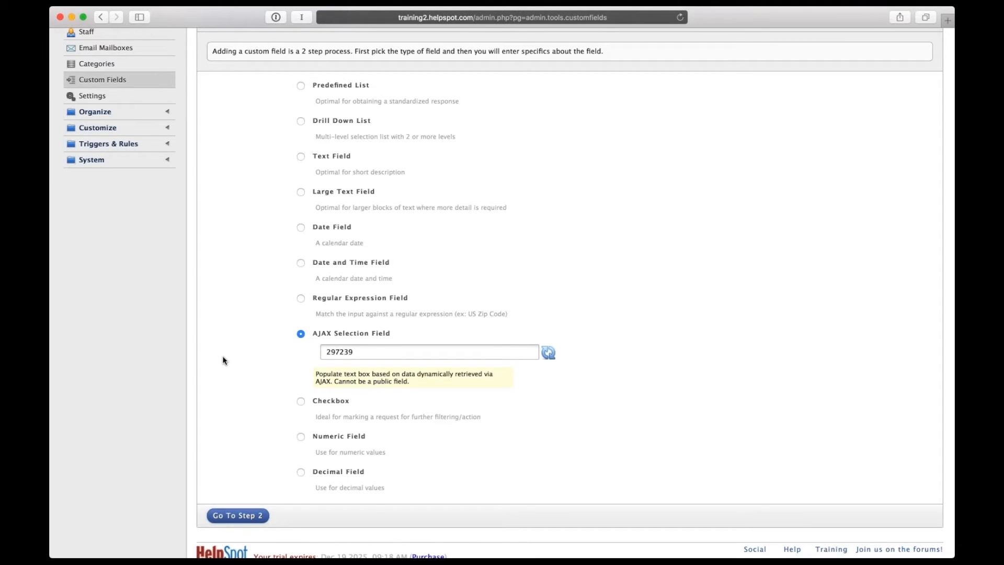
{"action": "left_click", "coordinate": [301, 401]}
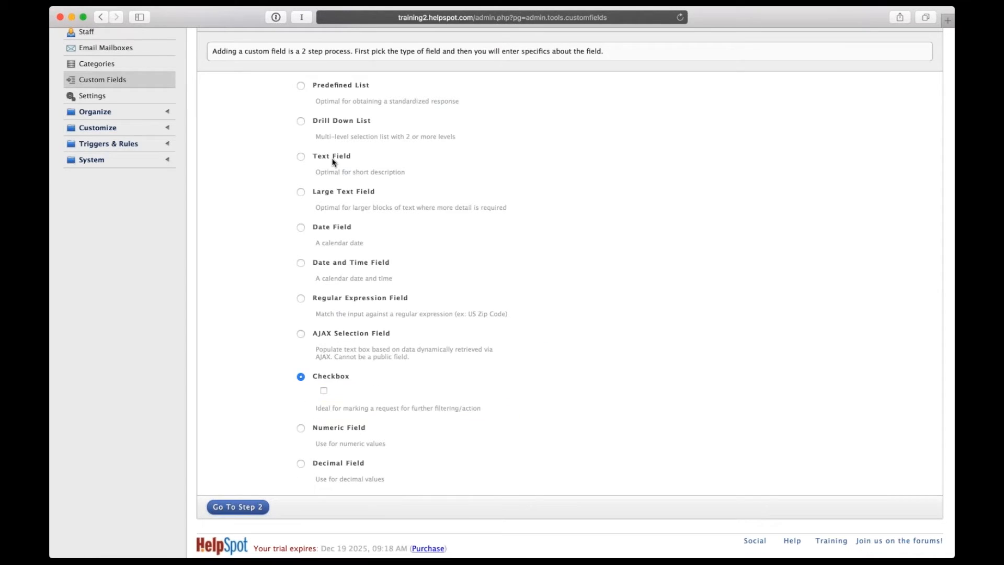
Choose the Predefined List type for the custom field and name the field Location.
{"action": "left_click", "coordinate": [300, 86]}
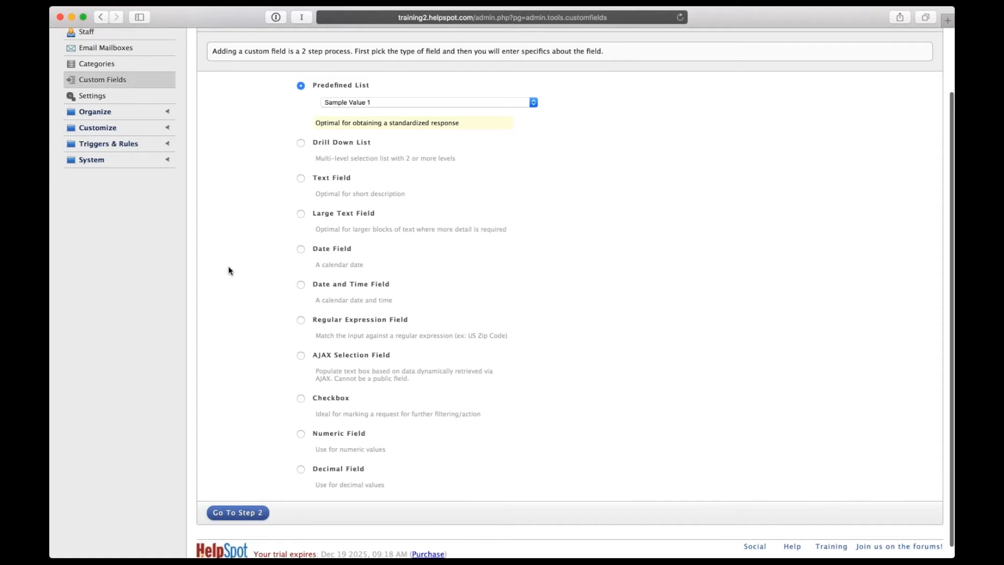
{"action": "left_click", "coordinate": [235, 512]}
{"action": "left_click", "coordinate": [341, 123]}
{"action": "type", "text": "Location"}
Add NYC, LA and CHI as the list items of the Location field.
{"action": "key", "text": "Tab"}
{"action": "type", "text": "NYC"}
{"action": "key", "text": "Return"}
{"action": "type", "text": "LA"}
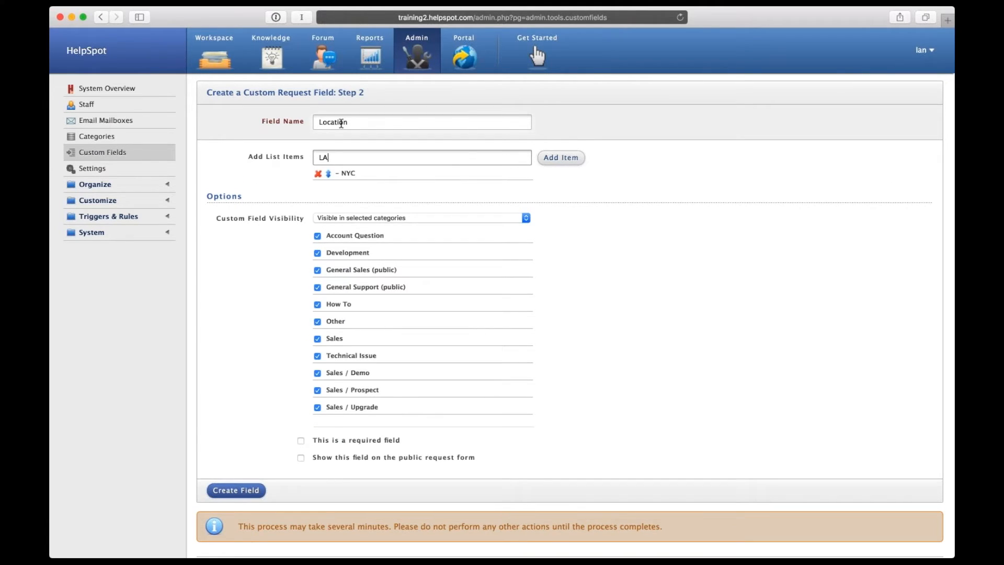
{"action": "key", "text": "Return"}
{"action": "type", "text": "CHI"}
{"action": "key", "text": "Return"}
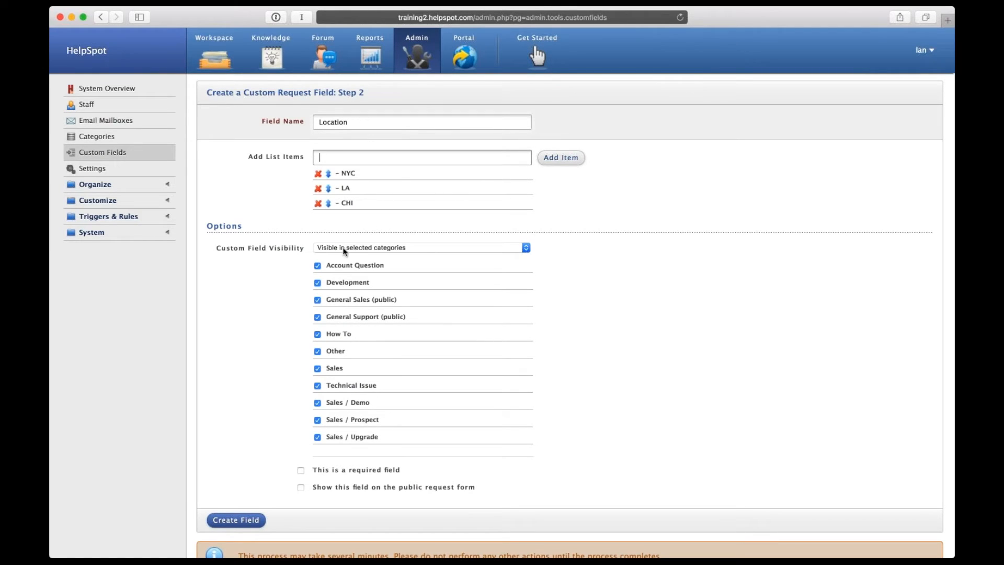
Remove Account Question, General Sales, General Support, How To, Other, Sales and Technical Issue from the field's visible categories.
{"action": "key", "text": "Tab"}
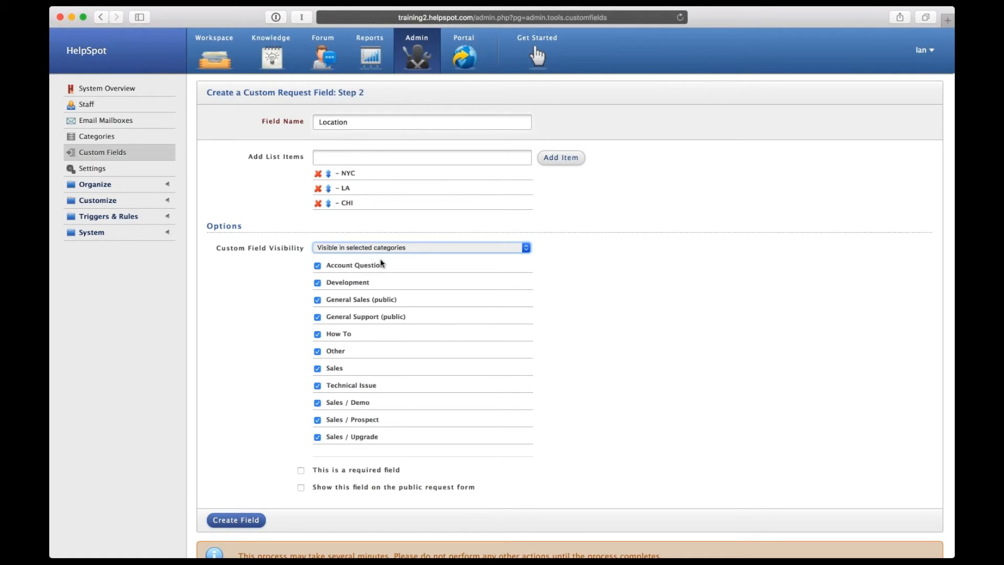
{"action": "left_click", "coordinate": [317, 266]}
{"action": "left_click", "coordinate": [317, 299]}
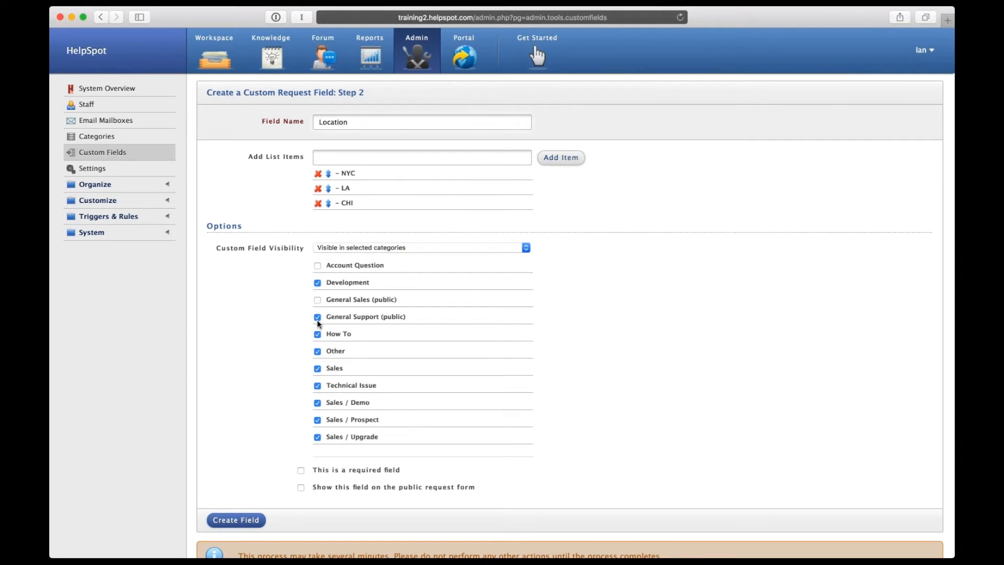
{"action": "left_click", "coordinate": [317, 318]}
{"action": "left_click", "coordinate": [317, 335]}
{"action": "left_click", "coordinate": [317, 351]}
{"action": "left_click", "coordinate": [318, 369]}
{"action": "left_click", "coordinate": [317, 386]}
{"action": "left_click", "coordinate": [367, 248]}
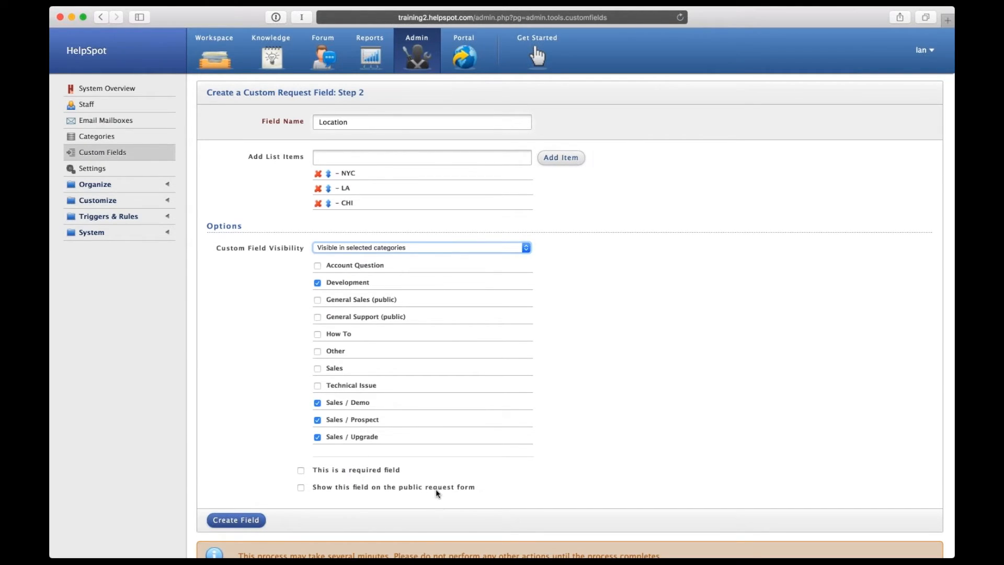
Turn showing the field on the public request form on and off again, and create the Location field.
{"action": "left_click", "coordinate": [302, 489]}
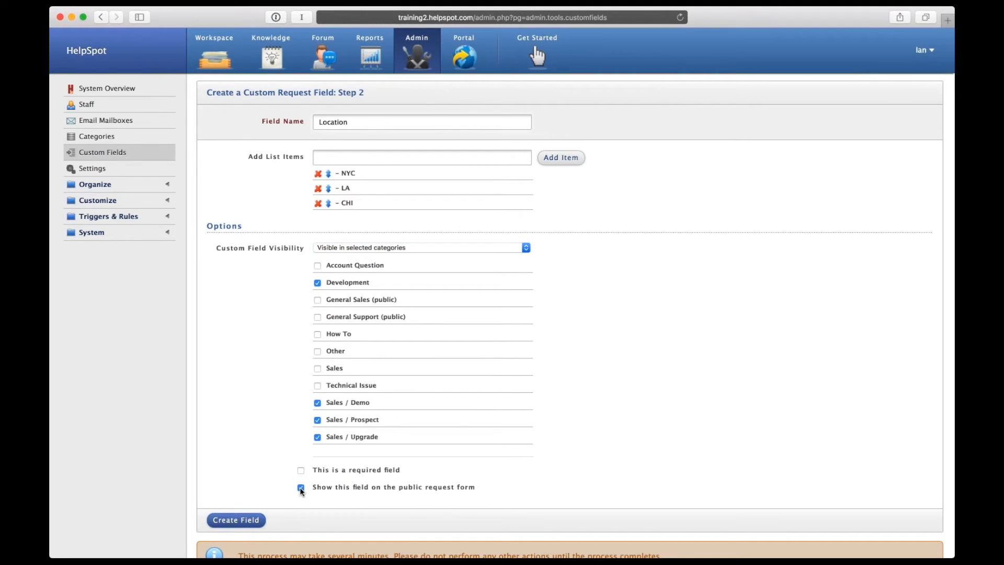
{"action": "left_click", "coordinate": [301, 490]}
{"action": "left_click", "coordinate": [237, 519]}
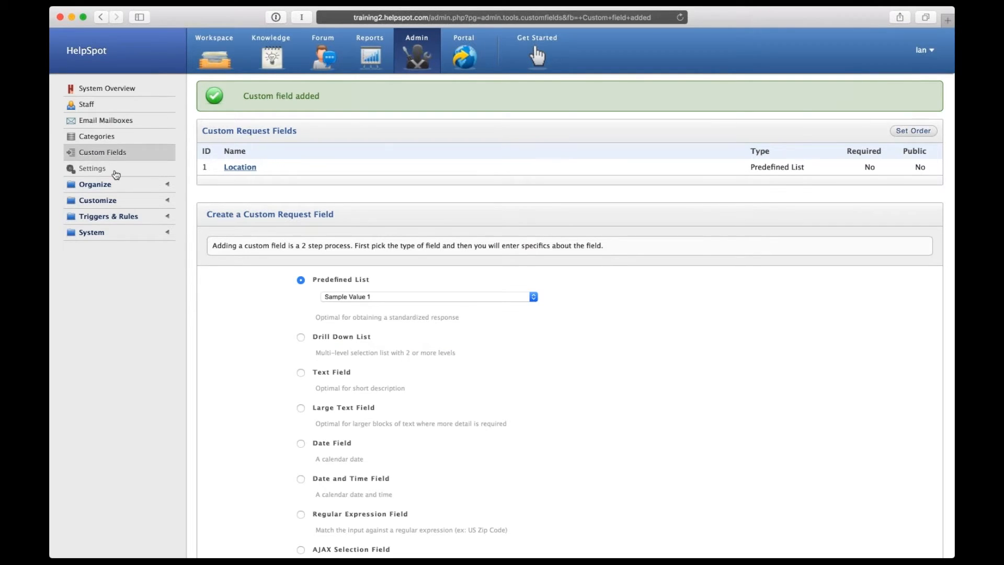
Open the Business Hours settings and look at the start and end time choices for Friday.
{"action": "scroll", "coordinate": [115, 174], "scroll_direction": "down", "scroll_amount": 1}
{"action": "scroll", "coordinate": [115, 174], "scroll_direction": "up", "scroll_amount": 1}
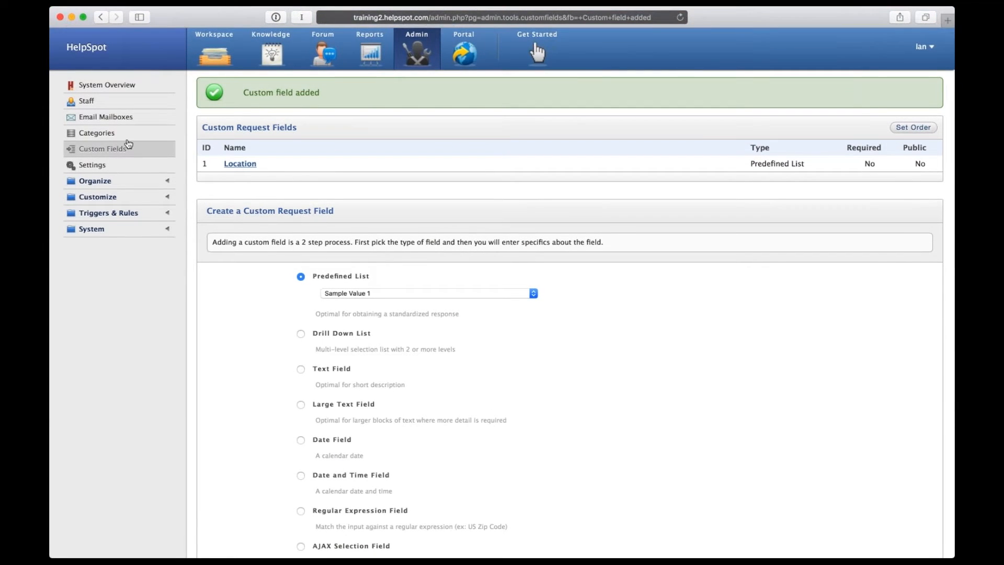
{"action": "left_click", "coordinate": [97, 169]}
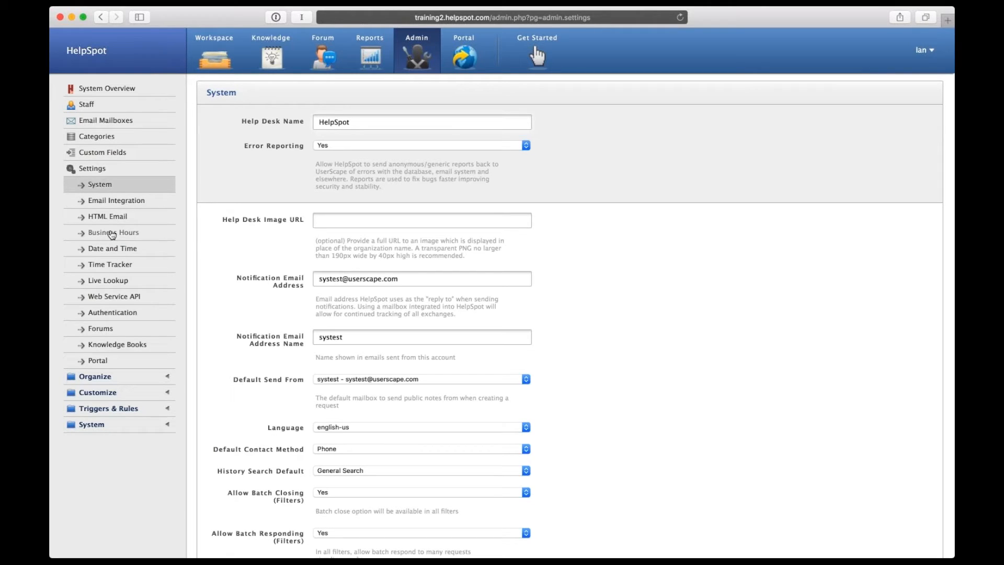
{"action": "left_click", "coordinate": [112, 234]}
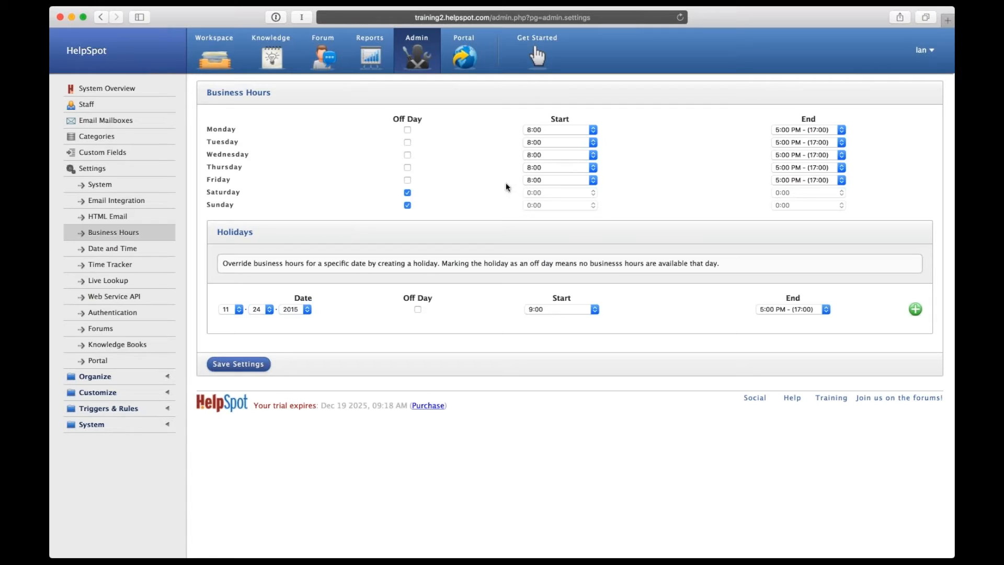
{"action": "left_click", "coordinate": [582, 179]}
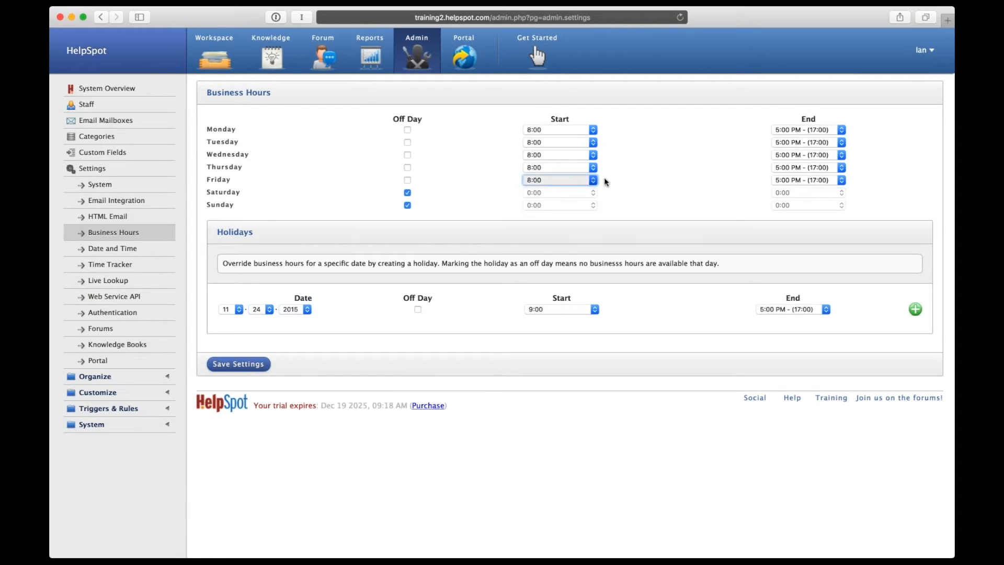
{"action": "left_click", "coordinate": [795, 179]}
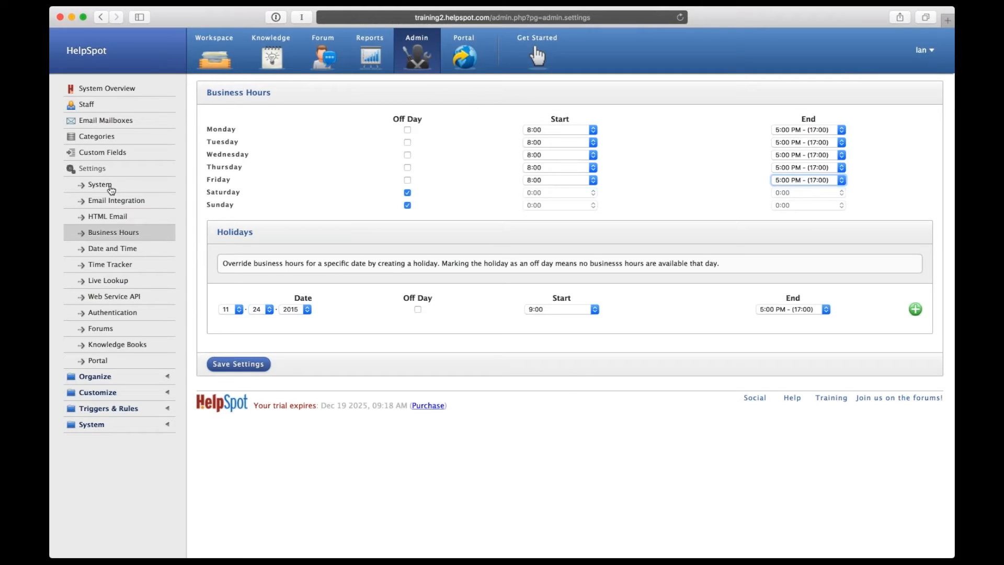
Open the list of permission groups in the administration area.
{"action": "left_click", "coordinate": [113, 382]}
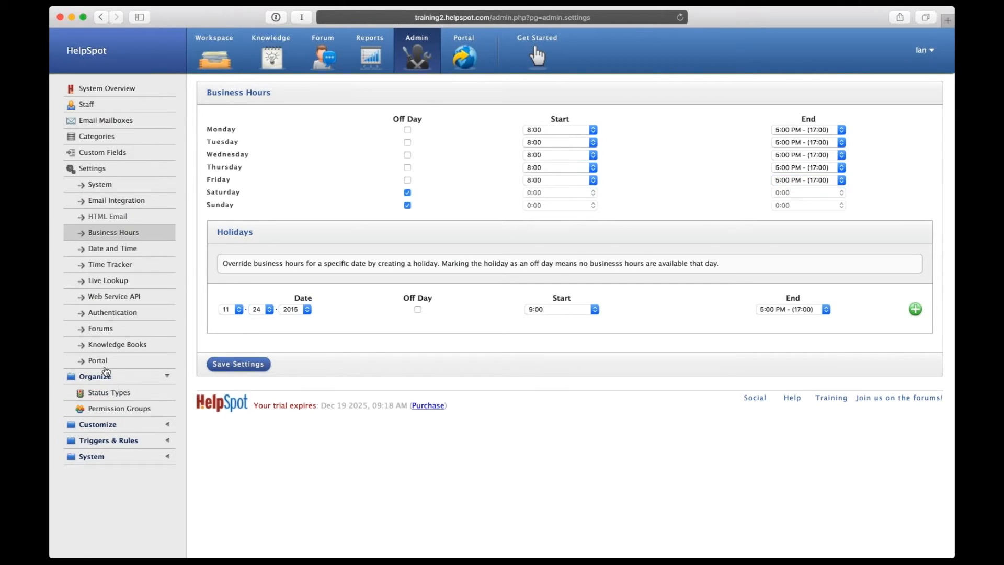
{"action": "left_click", "coordinate": [106, 409]}
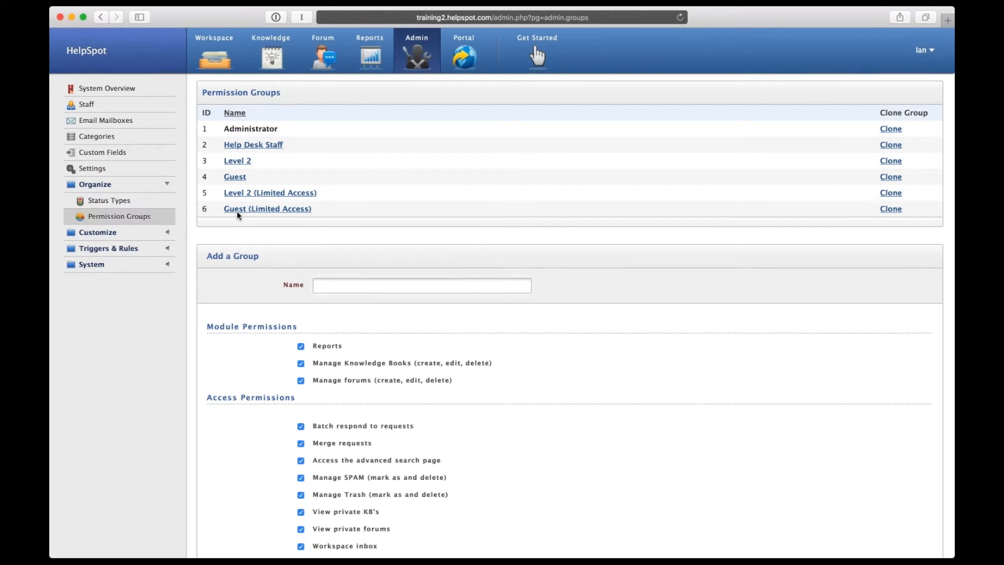
{"action": "key", "text": "super+Tab"}
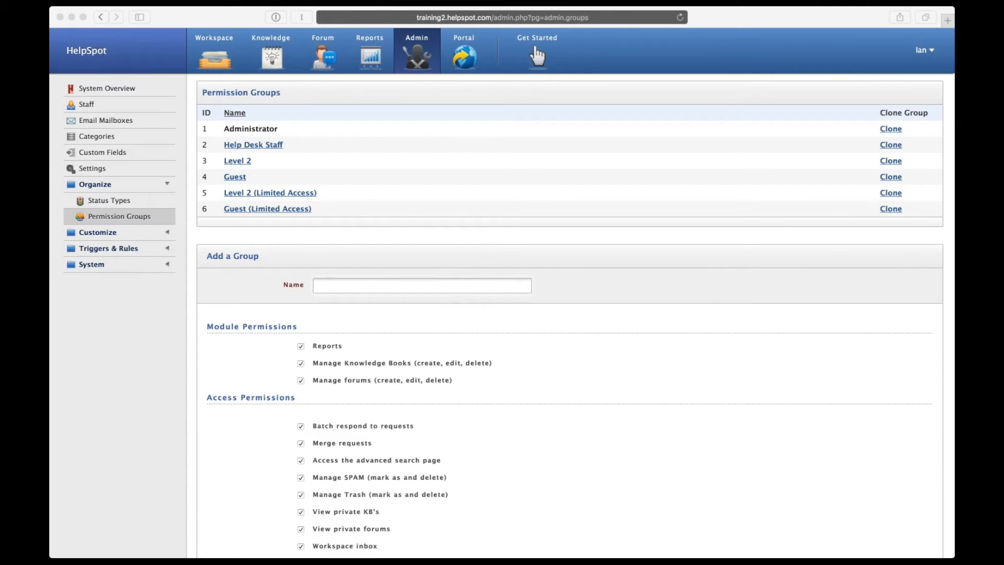
Look over the existing permission groups and the module and access permissions offered for a new group.
{"action": "left_click", "coordinate": [690, 266]}
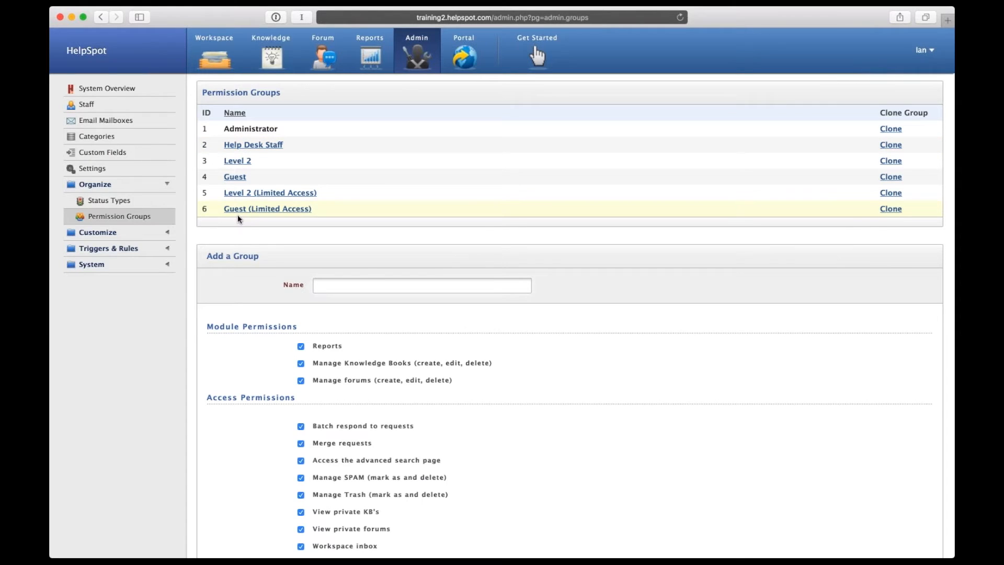
{"action": "scroll", "coordinate": [244, 230], "scroll_direction": "down", "scroll_amount": 1}
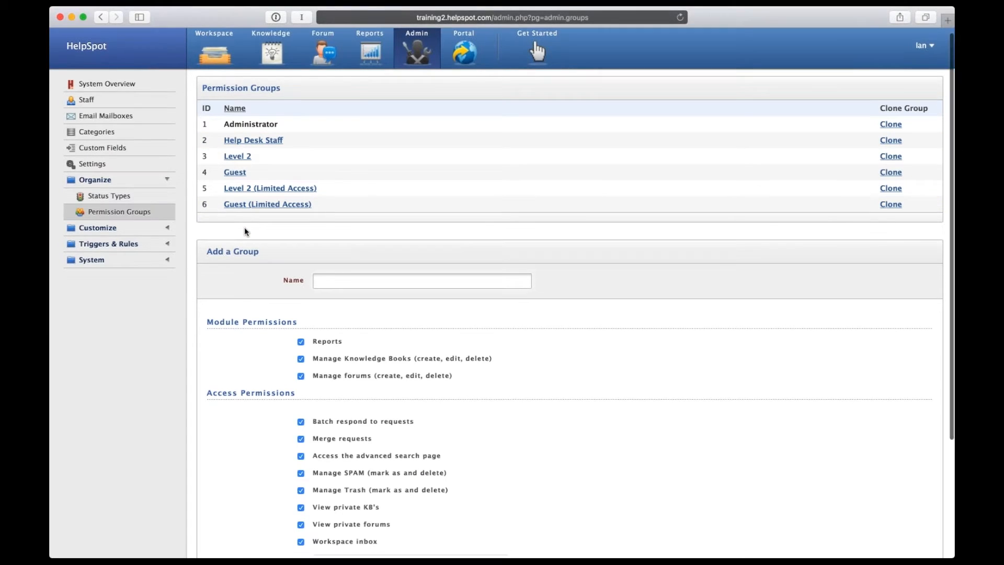
{"action": "scroll", "coordinate": [244, 231], "scroll_direction": "down", "scroll_amount": 3}
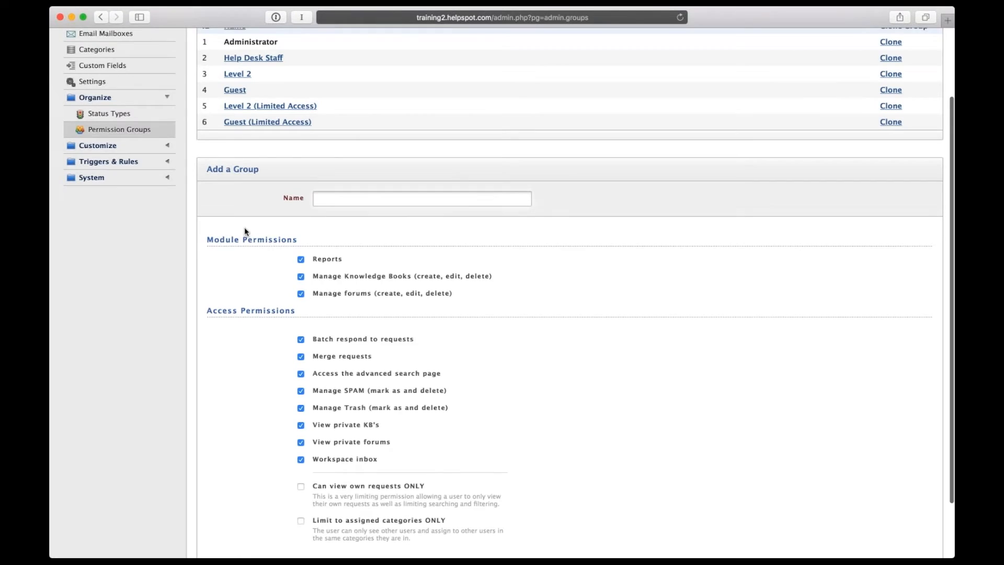
{"action": "scroll", "coordinate": [245, 231], "scroll_direction": "up", "scroll_amount": 3}
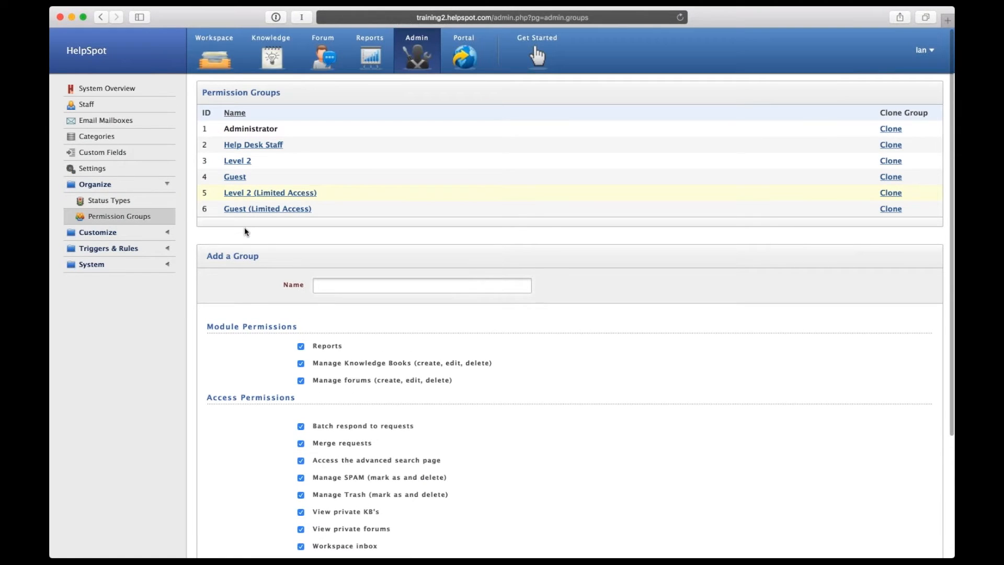
Turn the "Can view own requests ONLY" and "Limit to assigned categories ONLY" permissions on and off again in the new group form.
{"action": "scroll", "coordinate": [244, 232], "scroll_direction": "down", "scroll_amount": 5}
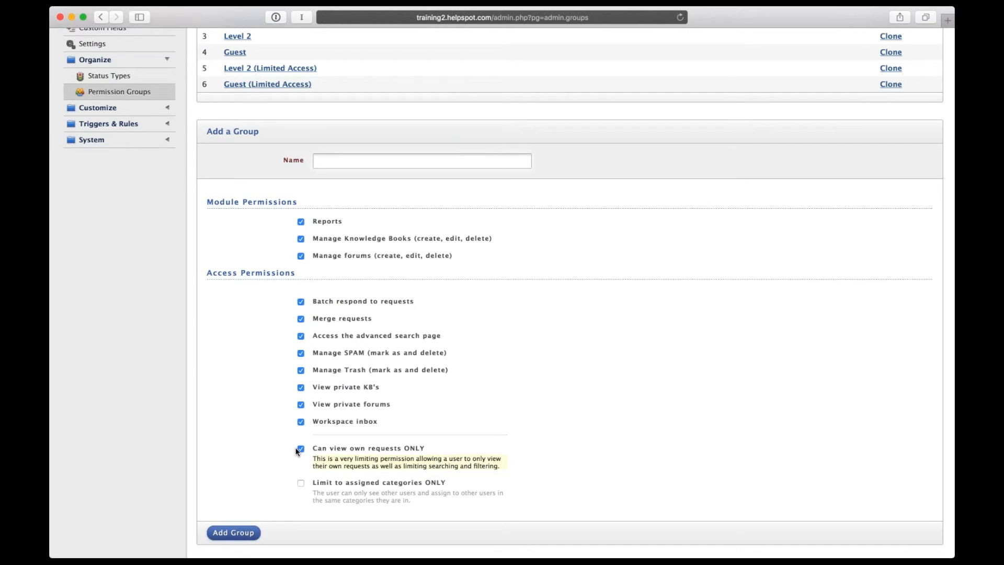
{"action": "left_click", "coordinate": [297, 451]}
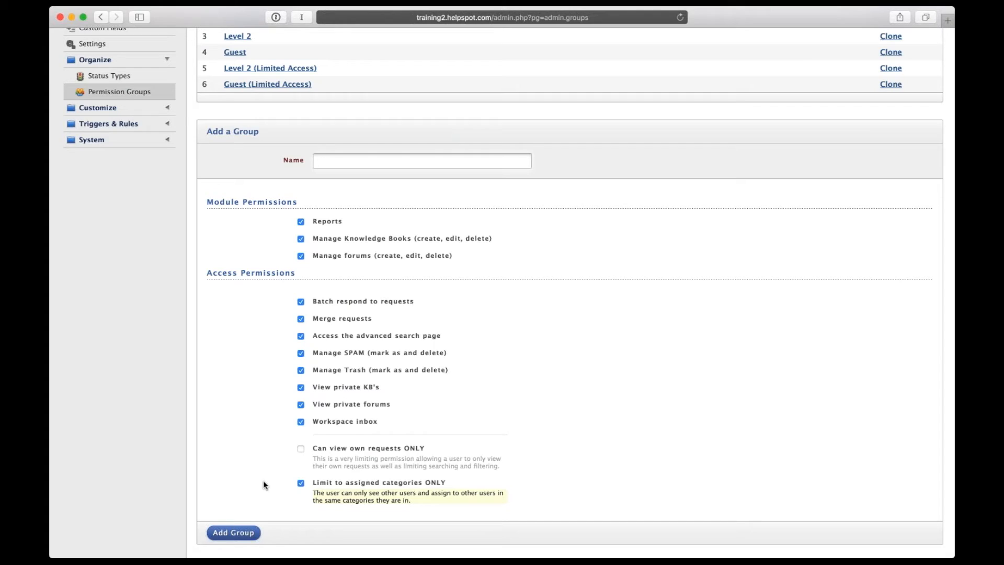
{"action": "left_click", "coordinate": [301, 483]}
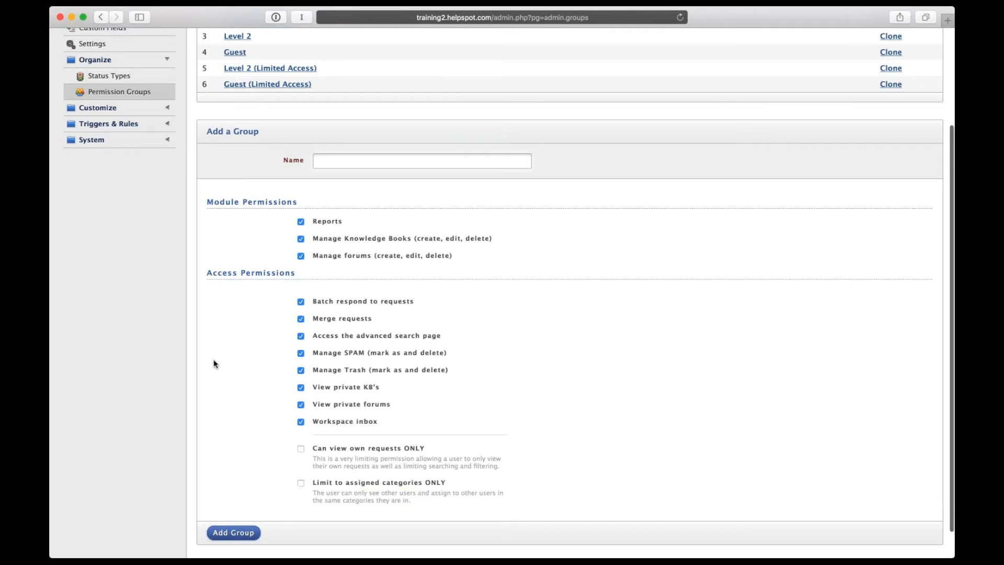
{"action": "scroll", "coordinate": [214, 364], "scroll_direction": "up", "scroll_amount": 5}
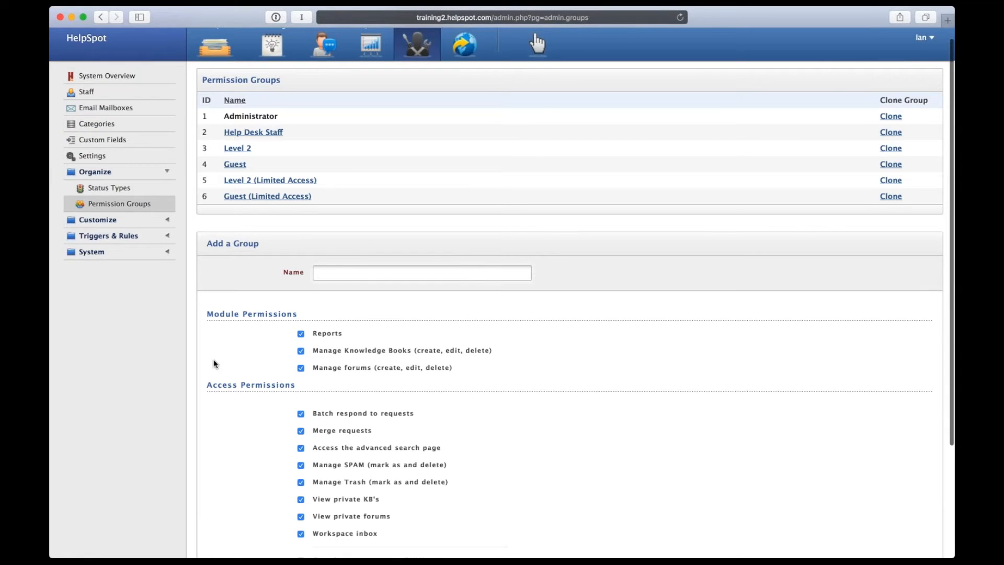
{"action": "scroll", "coordinate": [338, 193], "scroll_direction": "up", "scroll_amount": 1}
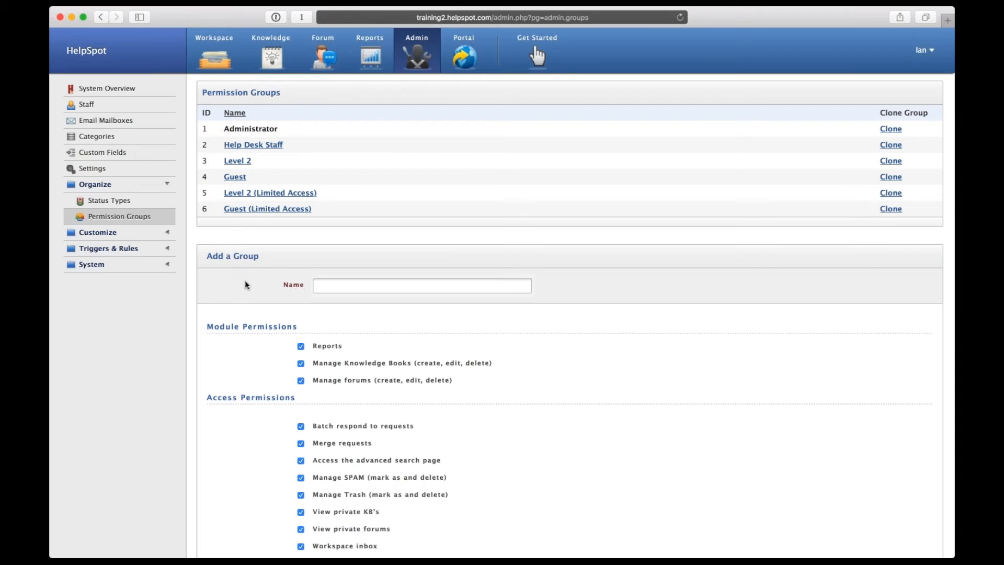
{"action": "scroll", "coordinate": [246, 286], "scroll_direction": "down", "scroll_amount": 3}
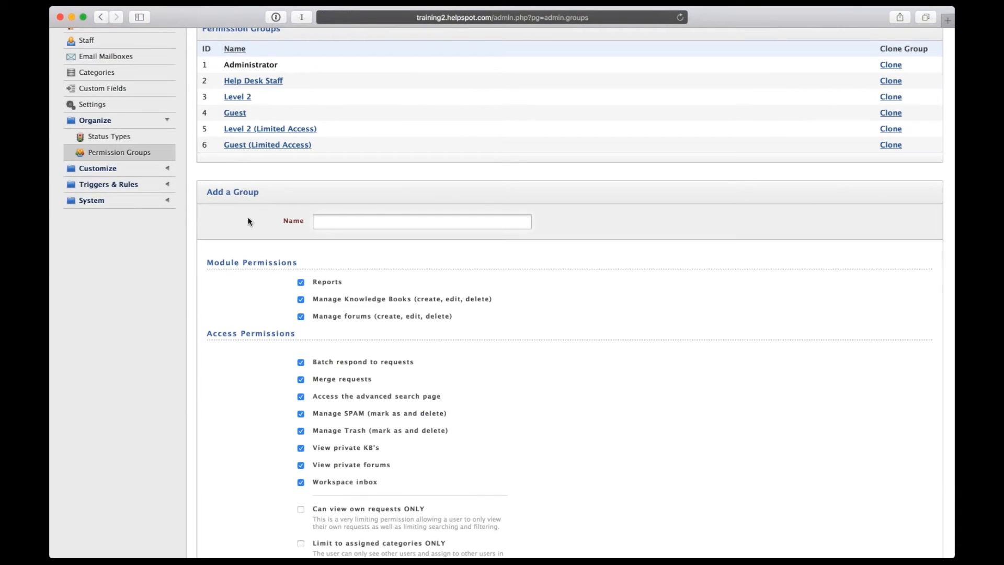
{"action": "scroll", "coordinate": [249, 225], "scroll_direction": "up", "scroll_amount": 2}
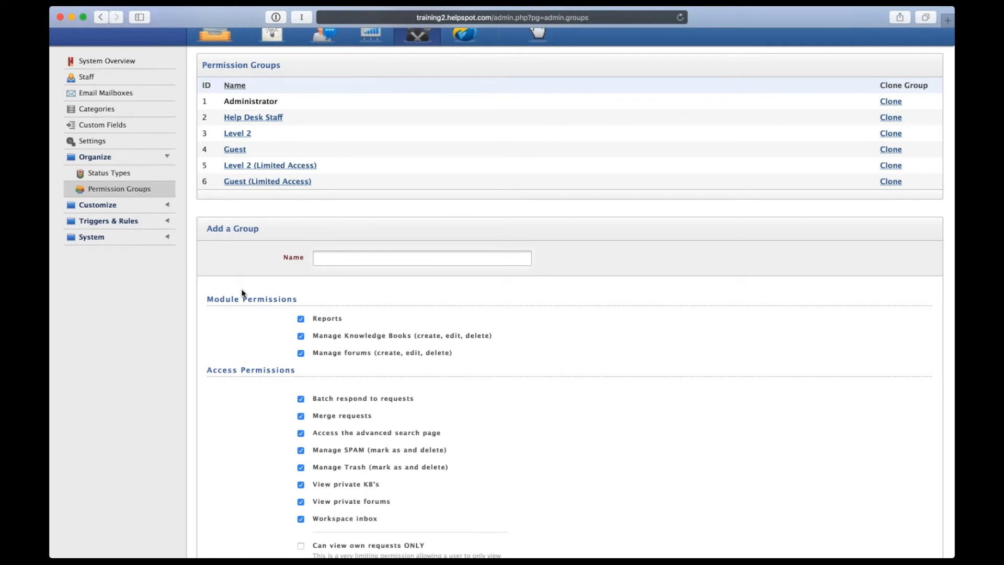
{"action": "scroll", "coordinate": [241, 288], "scroll_direction": "up", "scroll_amount": 1}
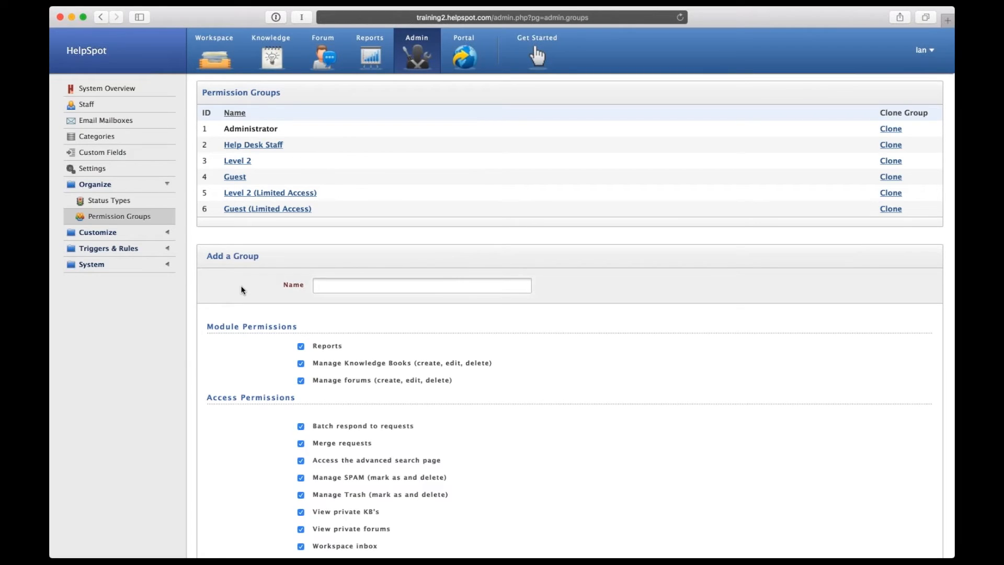
Open the Triggers page in the Triggers & Rules administration area.
{"action": "left_click", "coordinate": [116, 248]}
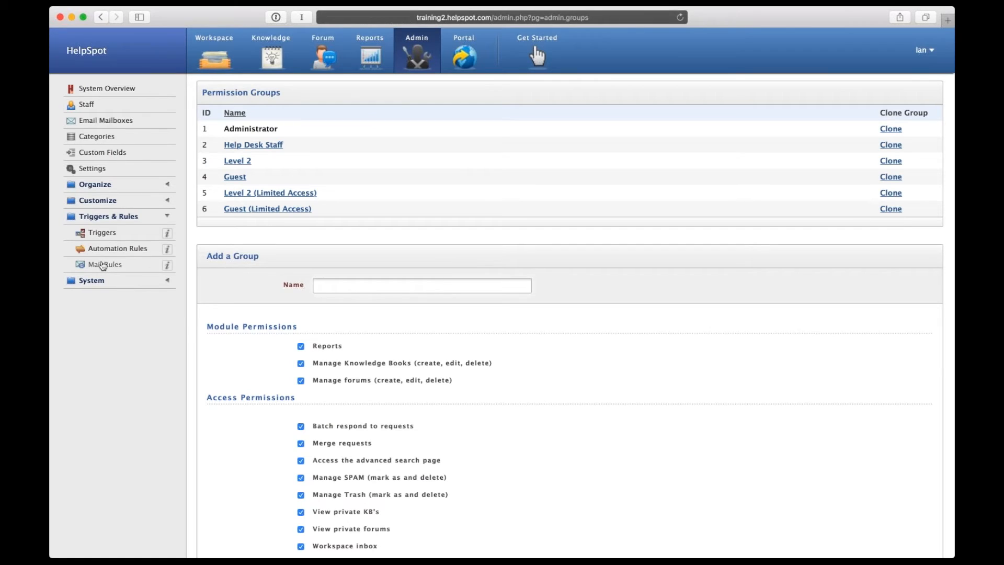
{"action": "left_click", "coordinate": [95, 234]}
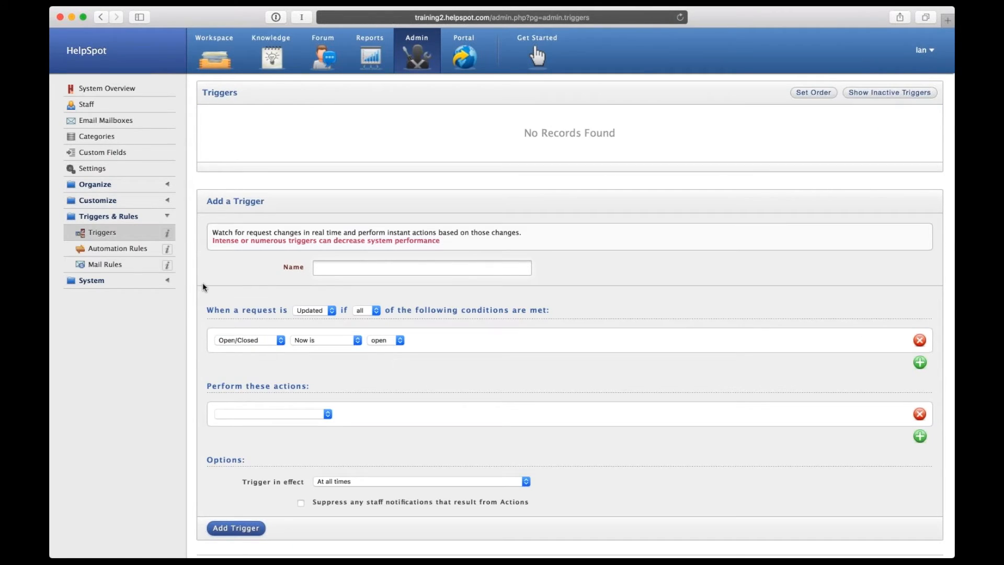
{"action": "scroll", "coordinate": [203, 286], "scroll_direction": "down", "scroll_amount": 1}
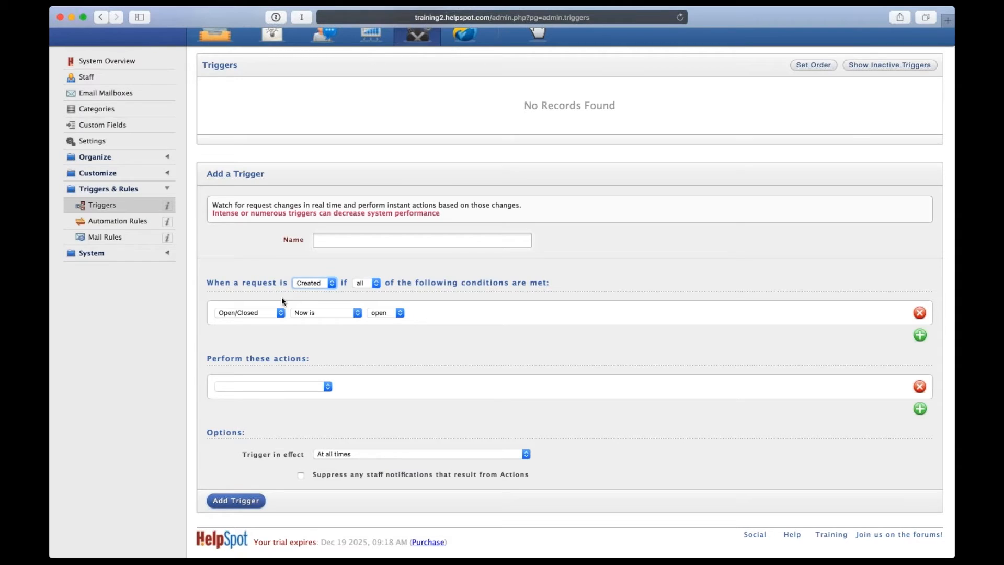
Examine the actions and condition types available for a trigger, adding a blank second condition and removing it again.
{"action": "left_click", "coordinate": [265, 388]}
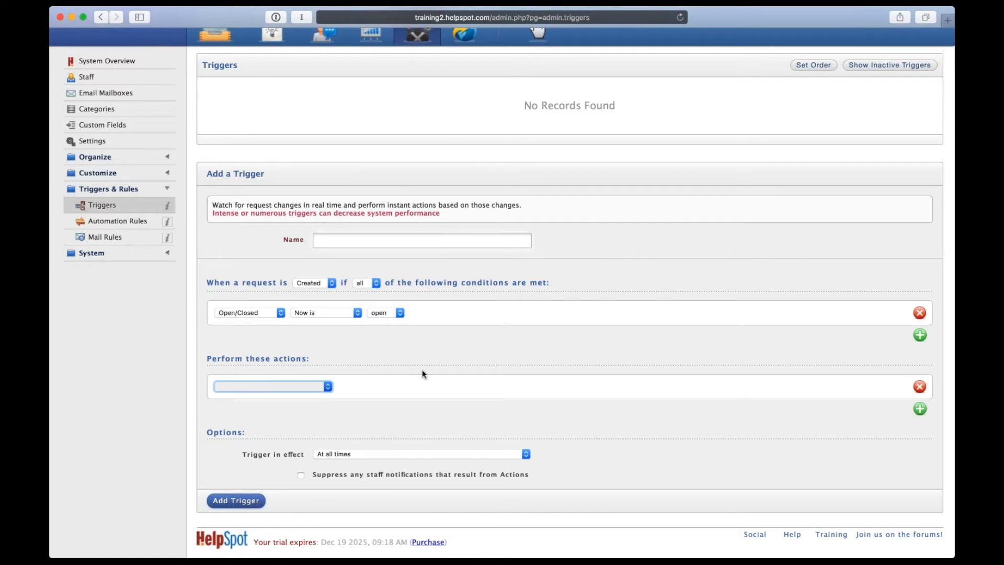
{"action": "left_click", "coordinate": [920, 335]}
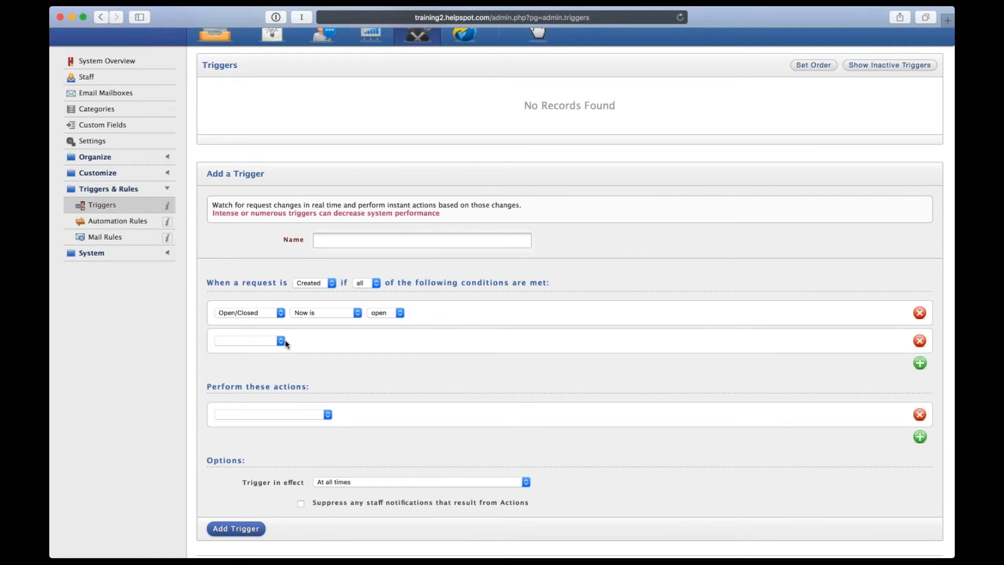
{"action": "left_click", "coordinate": [270, 341]}
{"action": "left_click", "coordinate": [921, 343]}
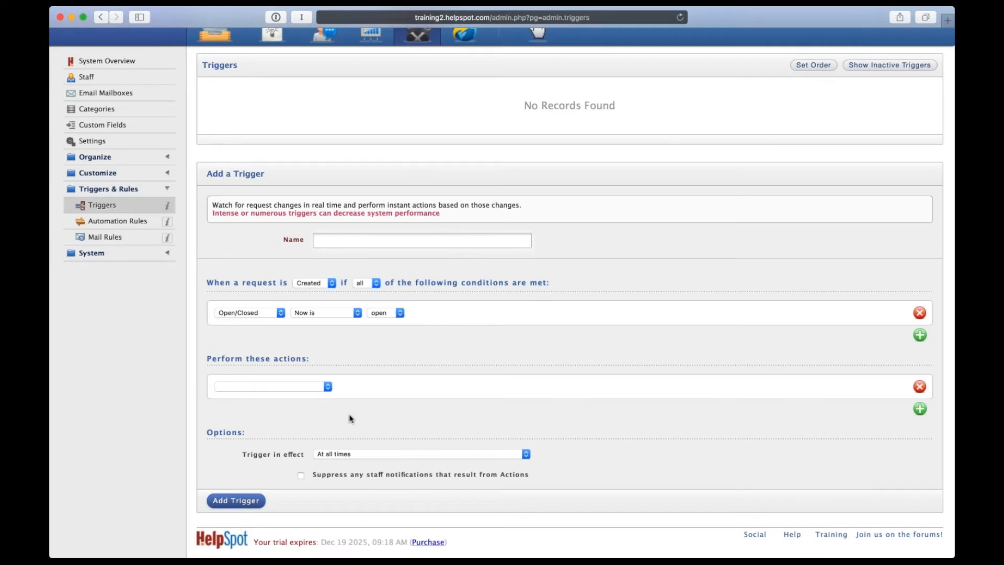
{"action": "left_click", "coordinate": [324, 387]}
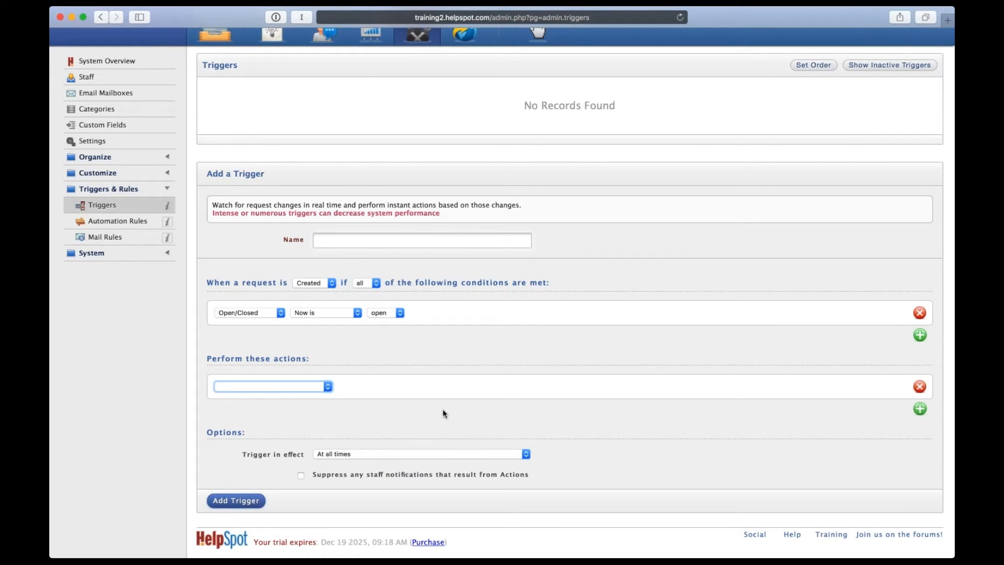
Set the new trigger to run when a request is Updated, with the condition Category Changed from Demo.
{"action": "left_click", "coordinate": [312, 284]}
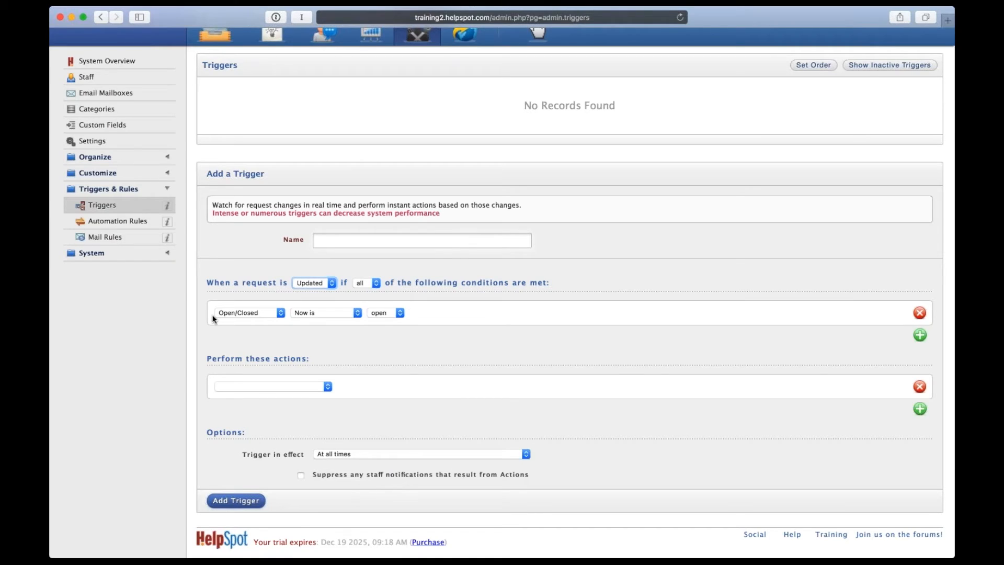
{"action": "left_click", "coordinate": [240, 312]}
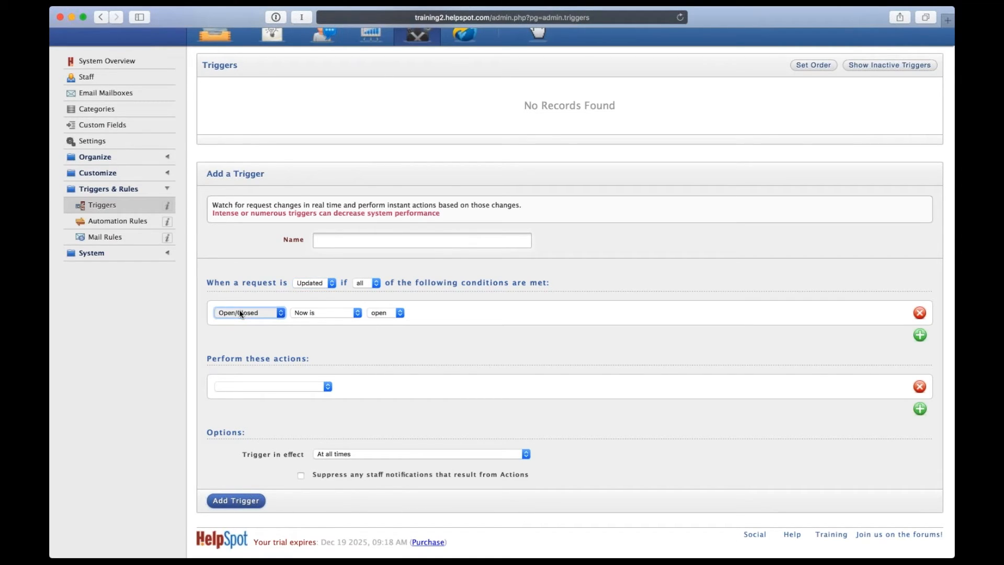
{"action": "left_click", "coordinate": [239, 301]}
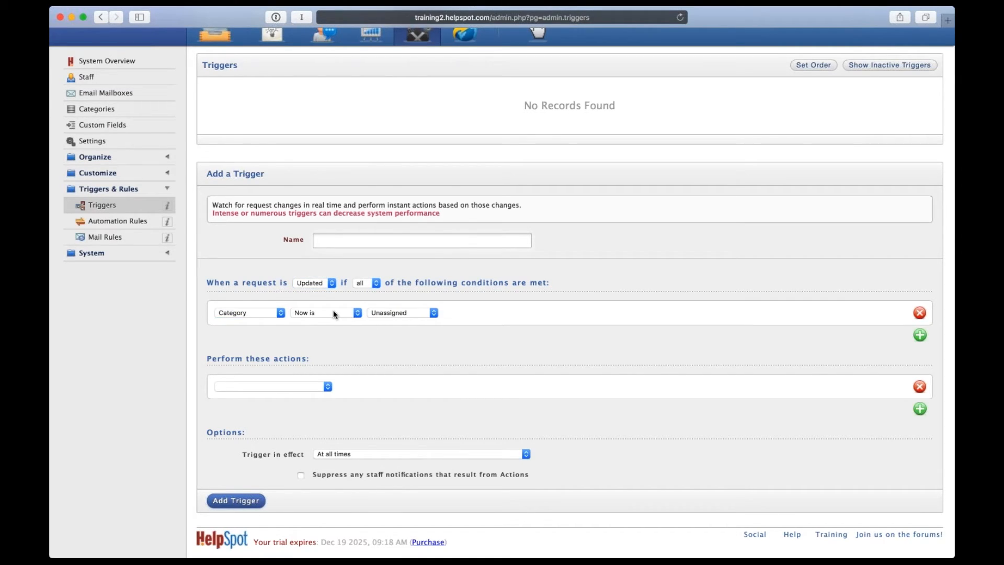
{"action": "left_click", "coordinate": [340, 314]}
{"action": "left_click", "coordinate": [340, 349]}
{"action": "left_click", "coordinate": [413, 314]}
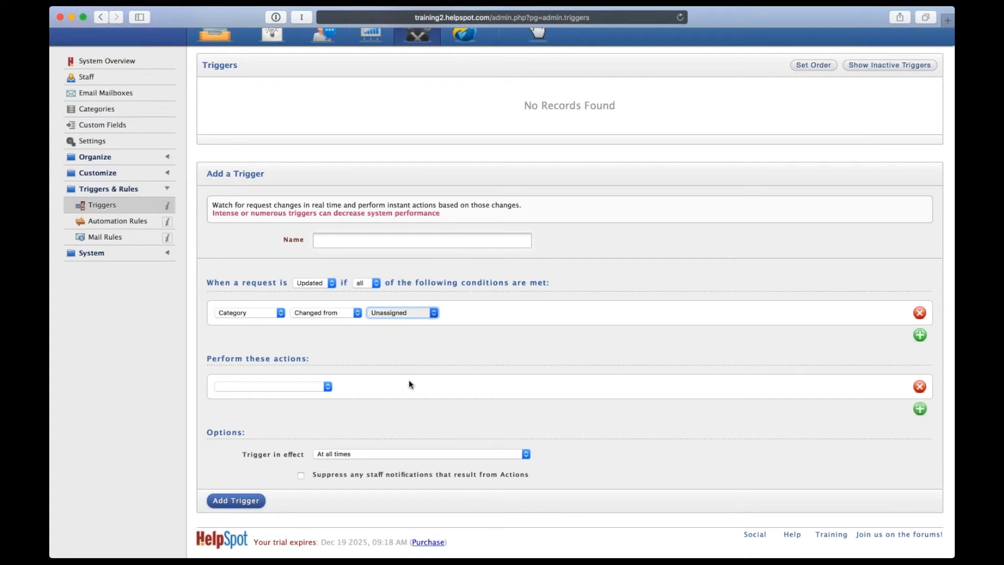
{"action": "left_click", "coordinate": [364, 356]}
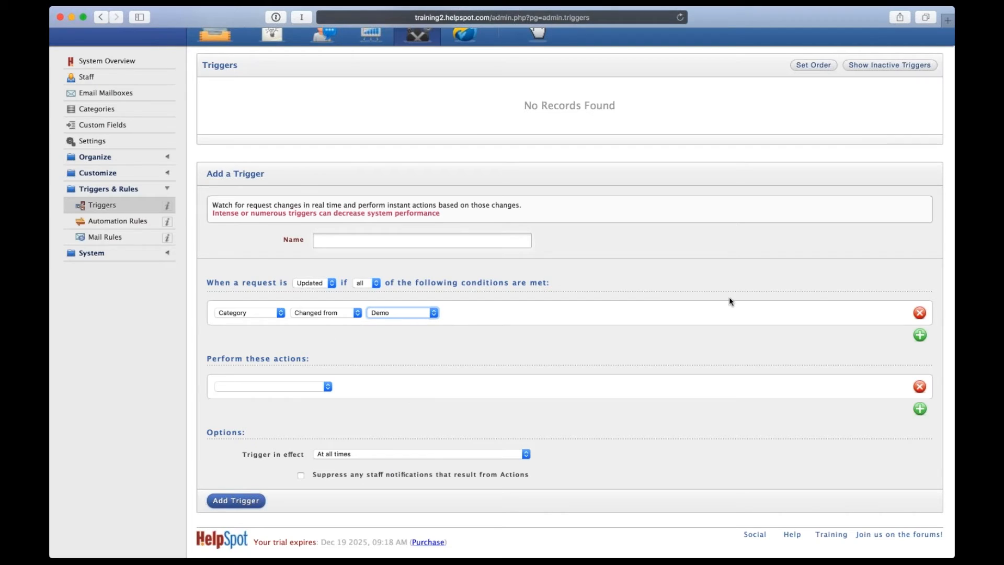
Add a second trigger condition requiring Category Changed to Prospect.
{"action": "left_click", "coordinate": [919, 335]}
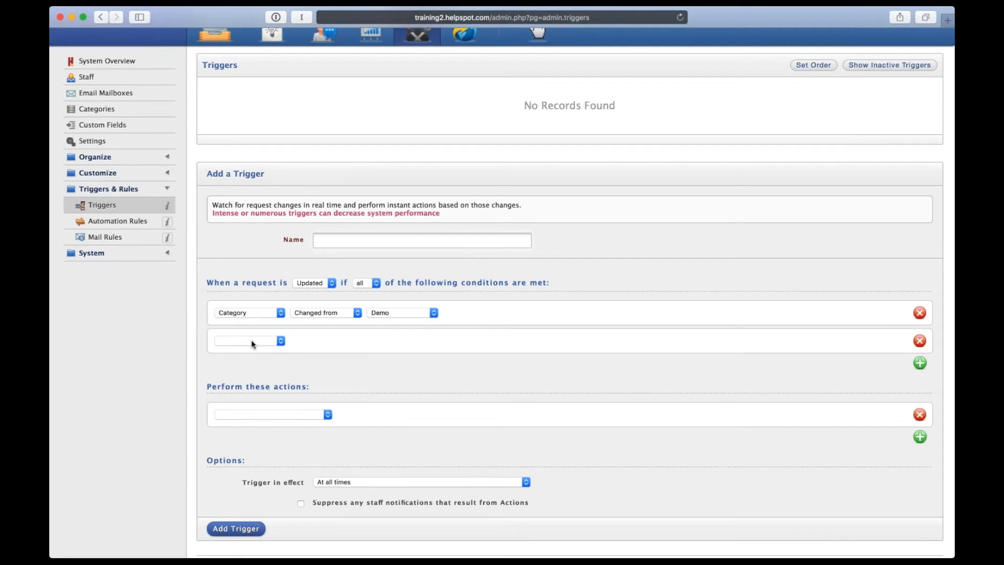
{"action": "left_click", "coordinate": [333, 322]}
{"action": "left_click", "coordinate": [335, 344]}
{"action": "left_click", "coordinate": [354, 354]}
{"action": "left_click", "coordinate": [413, 339]}
{"action": "left_click", "coordinate": [457, 422]}
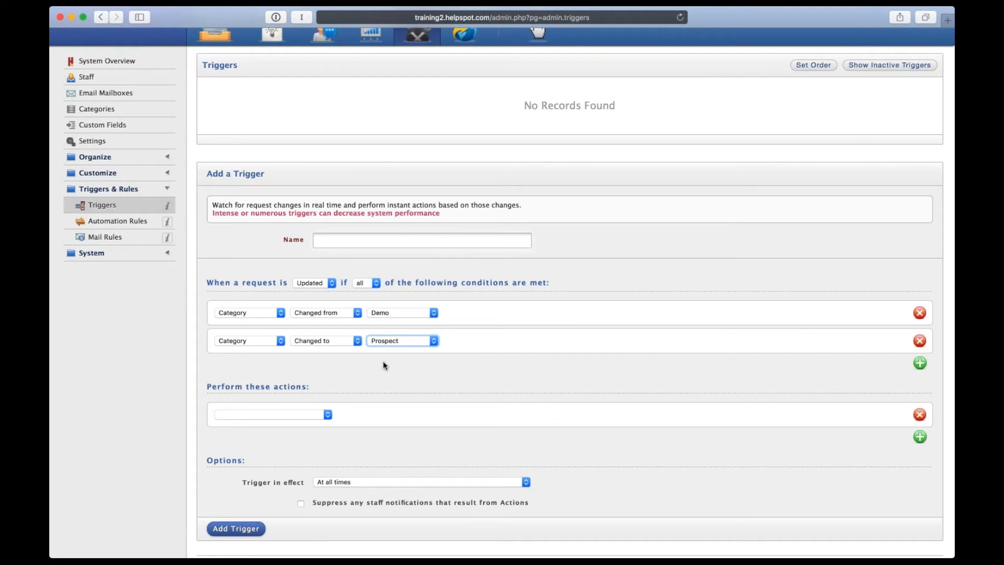
Set the trigger's first action to send an email notification to a specific staff member instead of the assigned staffer.
{"action": "left_click", "coordinate": [310, 417]}
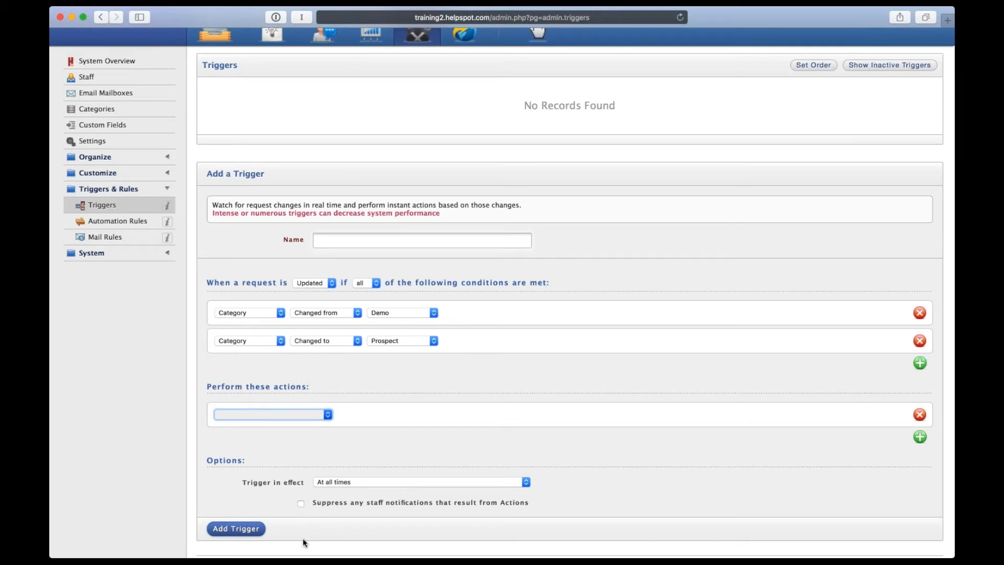
{"action": "left_click", "coordinate": [458, 377]}
{"action": "scroll", "coordinate": [458, 377], "scroll_direction": "down", "scroll_amount": 5}
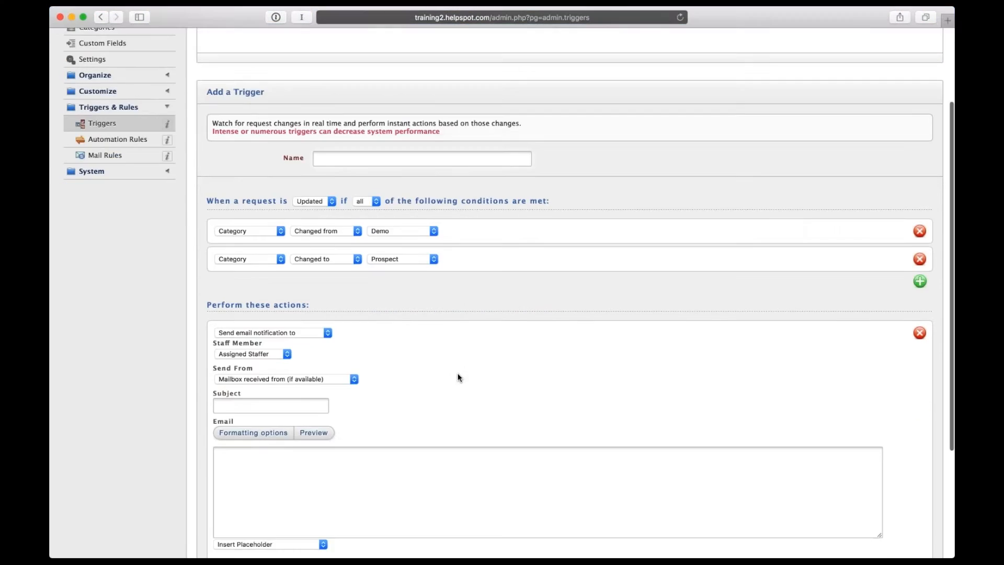
{"action": "left_click", "coordinate": [265, 244]}
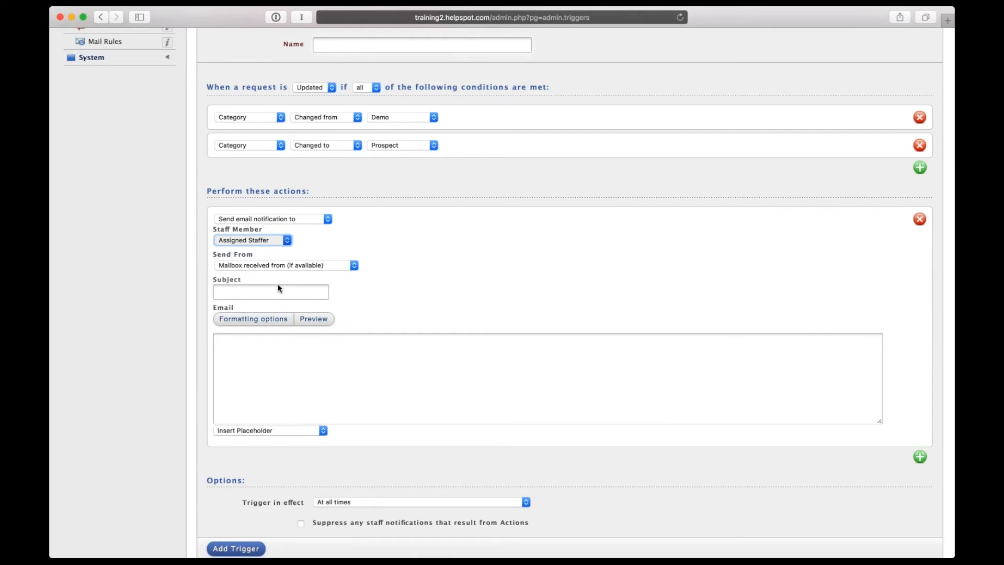
{"action": "left_click", "coordinate": [379, 324]}
Give the notification the subject "Trial to prospect" and the body "Here's info on this customer....", and look at the available placeholders.
{"action": "key", "text": "Tab"}
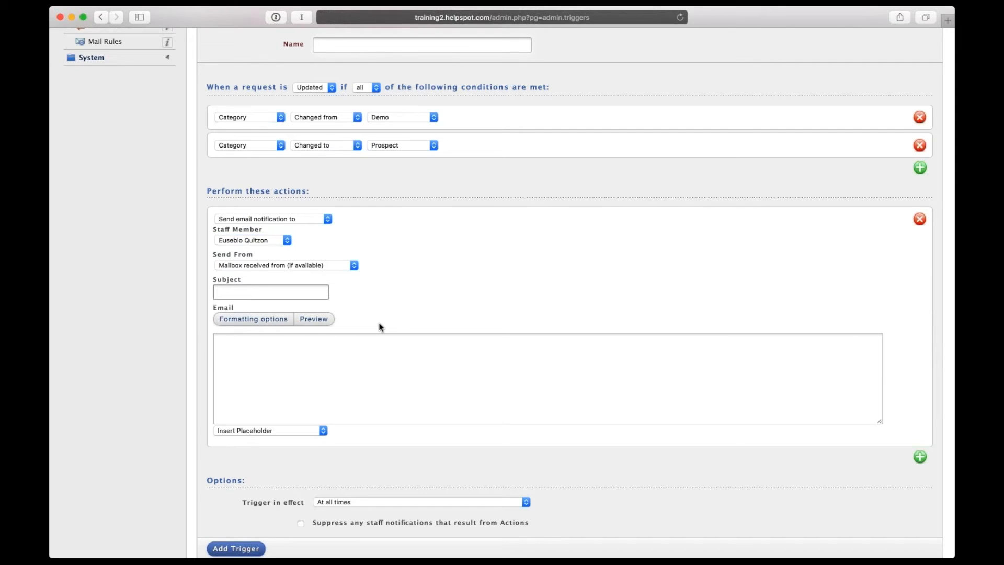
{"action": "type", "text": "Trial to prospect"}
{"action": "key", "text": "Tab"}
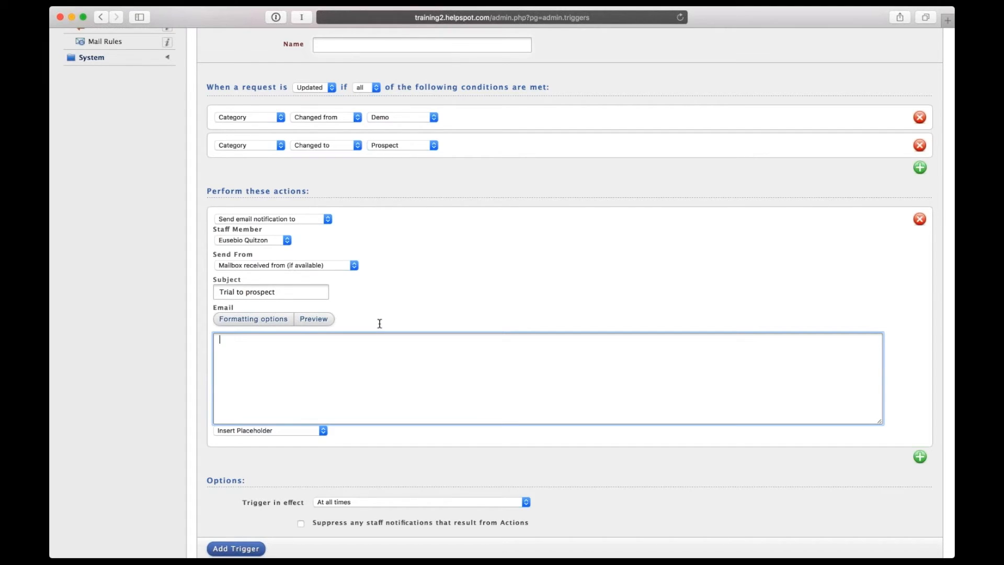
{"action": "type", "text": "Here's info"}
{"action": "type", "text": "o o"}
{"action": "type", "text": "n this customer...."}
{"action": "left_click", "coordinate": [272, 432]}
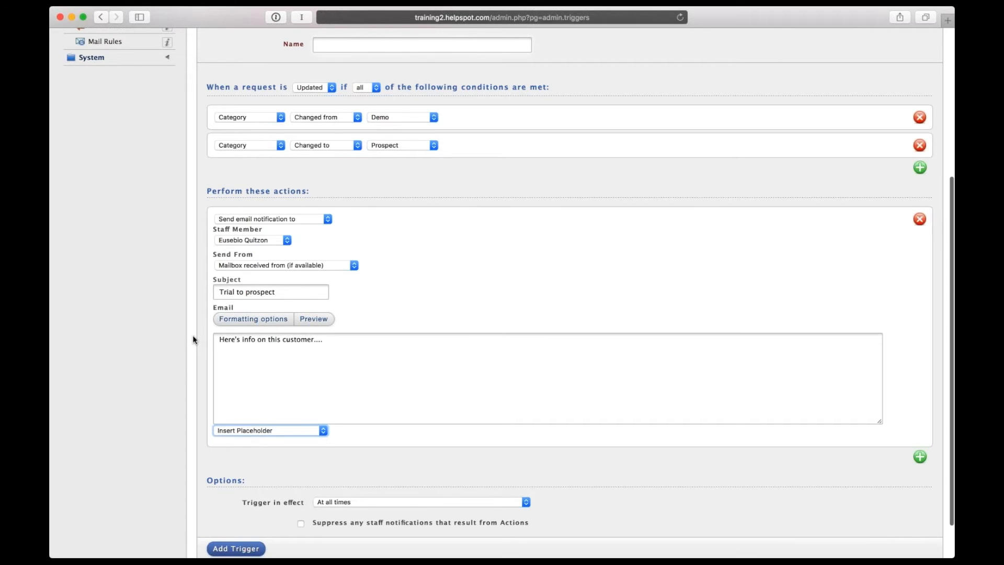
Add a second action, Add a Private Note, reading "In this case we always make sure to let the VP of sales know.....".
{"action": "left_click", "coordinate": [920, 456]}
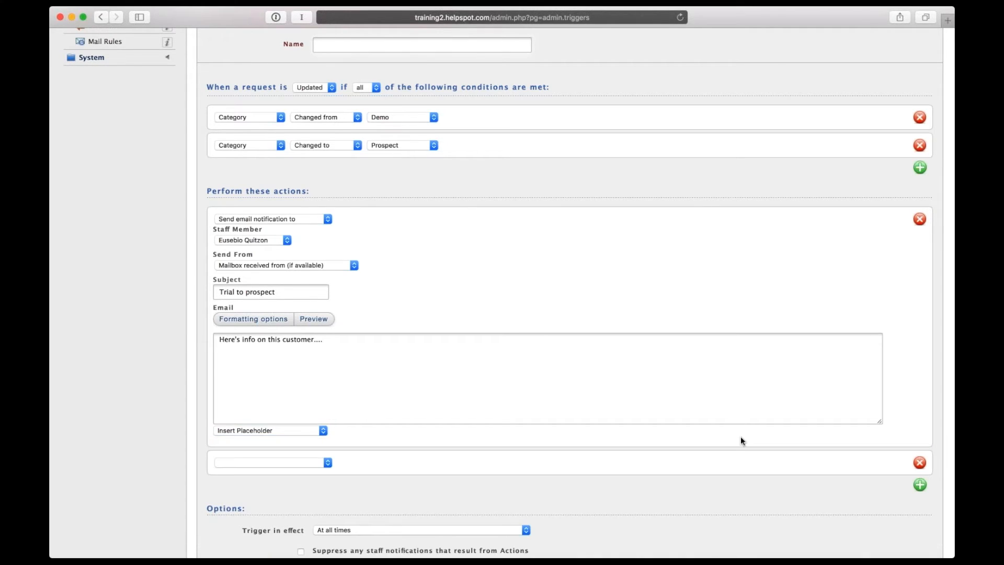
{"action": "left_click", "coordinate": [299, 466]}
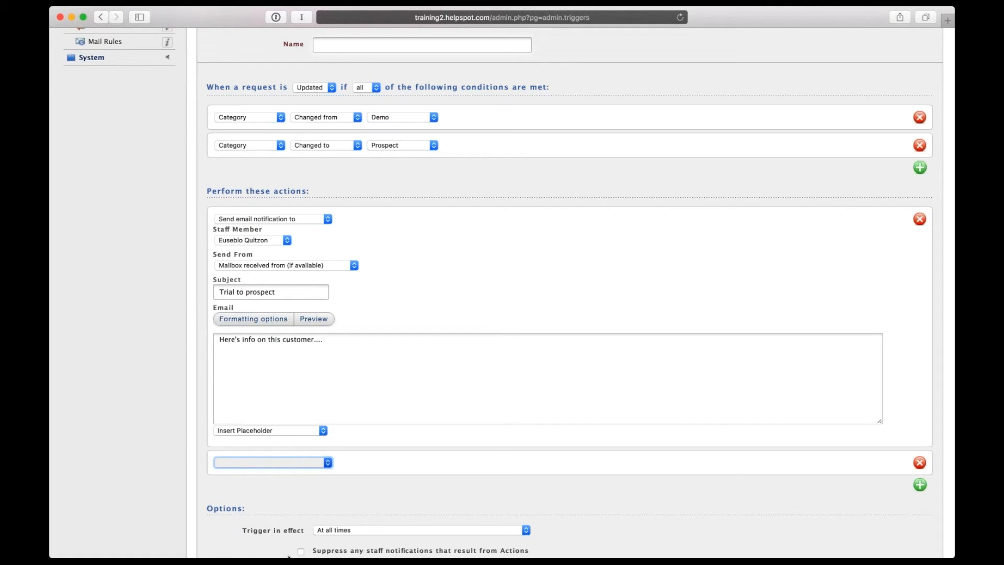
{"action": "left_click", "coordinate": [395, 477]}
{"action": "scroll", "coordinate": [304, 380], "scroll_direction": "down", "scroll_amount": 3}
{"action": "left_click", "coordinate": [304, 380]}
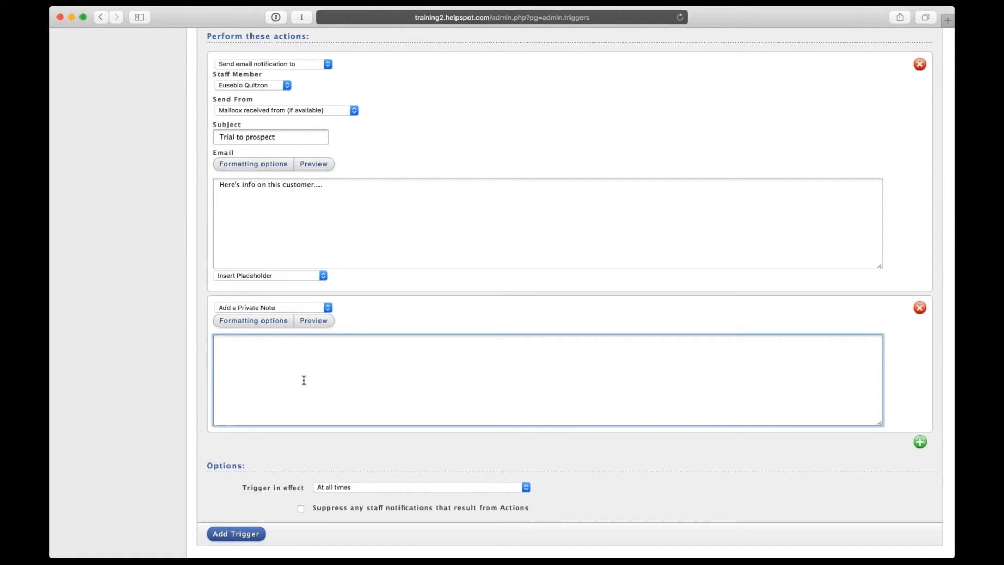
{"action": "type", "text": "In this case we always make sure to let the VP of "}
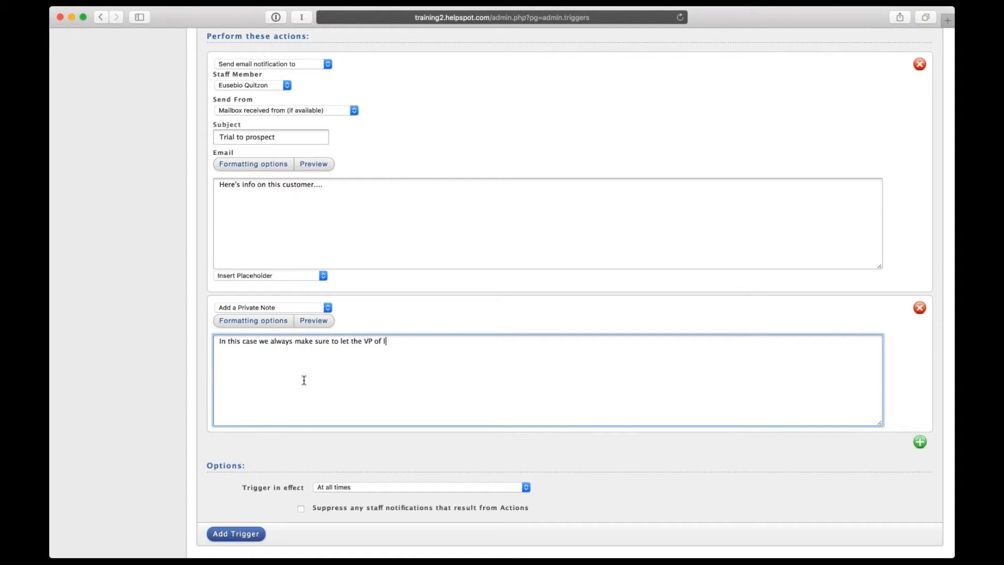
{"action": "type", "text": "sales know....."}
Review the trigger's options, actions and conditions from the end of the form back to its start.
{"action": "scroll", "coordinate": [348, 180], "scroll_direction": "down", "scroll_amount": 1}
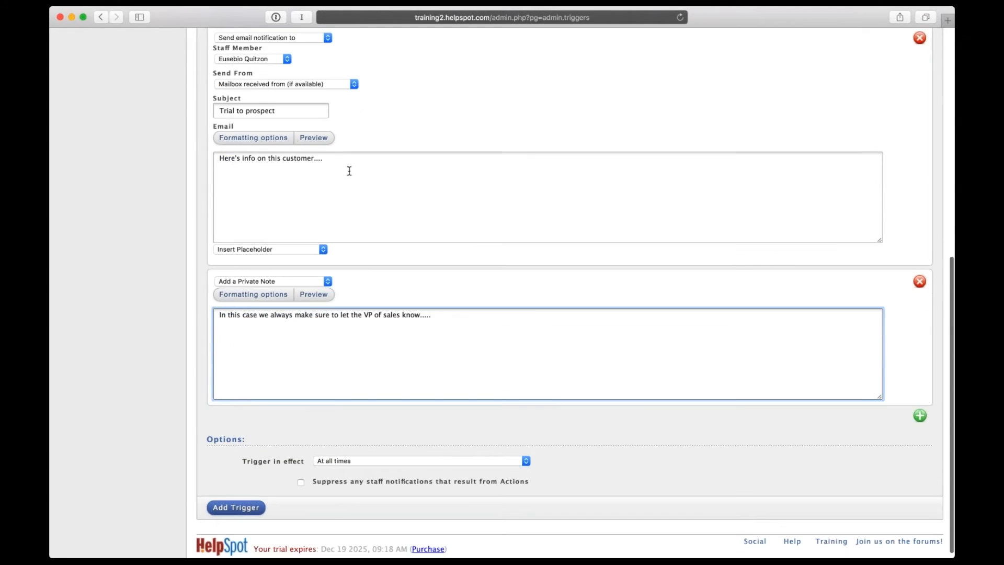
{"action": "scroll", "coordinate": [348, 193], "scroll_direction": "up", "scroll_amount": 5}
{"action": "scroll", "coordinate": [347, 193], "scroll_direction": "up", "scroll_amount": 1}
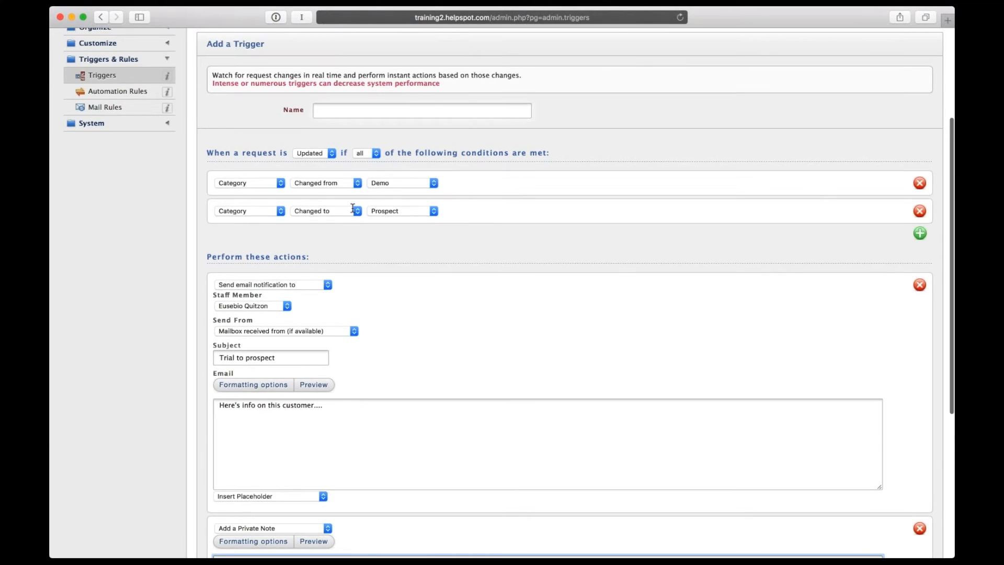
{"action": "scroll", "coordinate": [390, 407], "scroll_direction": "up", "scroll_amount": 4}
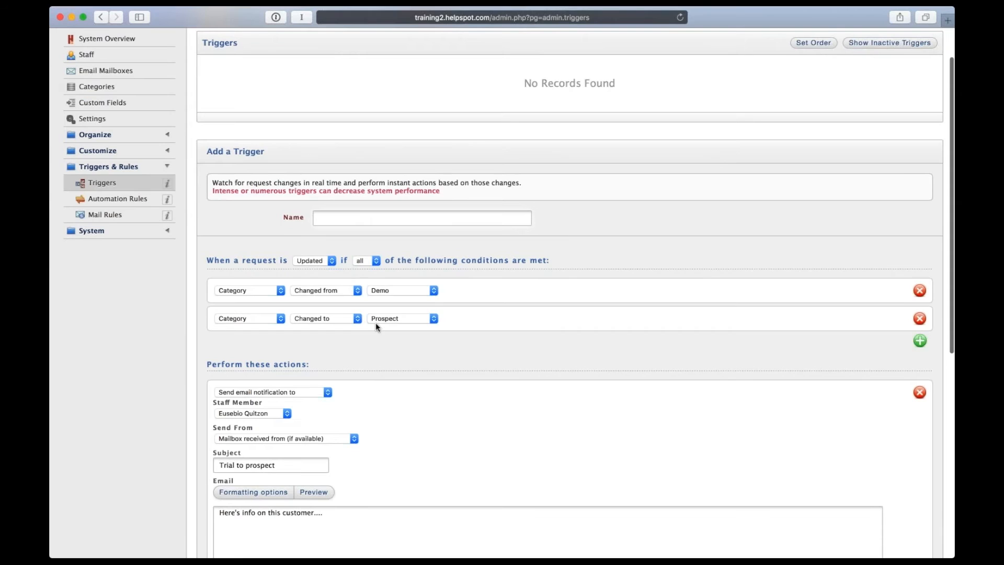
Keep the trigger in effect at all times and suppress any staff notifications that result from its actions.
{"action": "scroll", "coordinate": [449, 274], "scroll_direction": "down", "scroll_amount": 7}
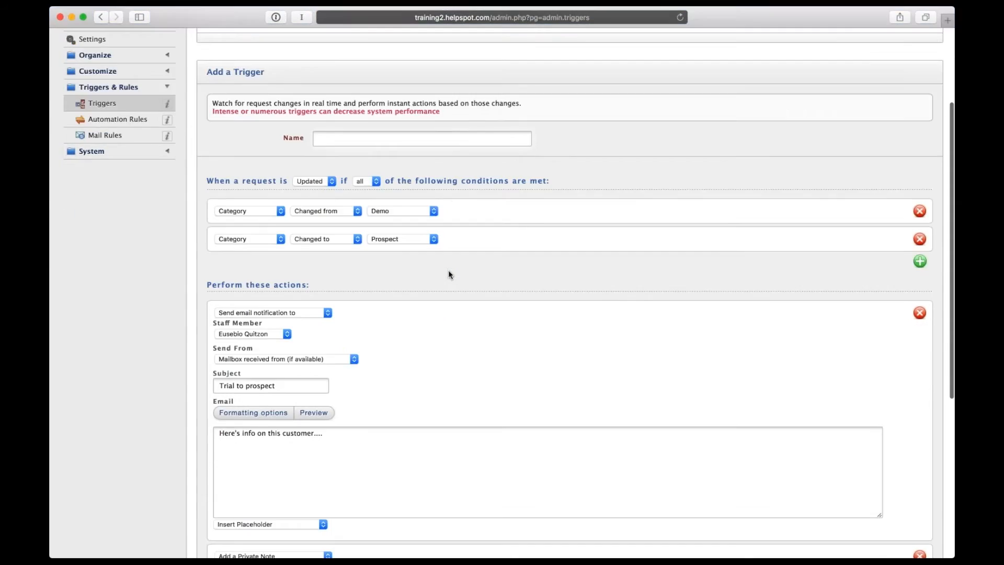
{"action": "scroll", "coordinate": [447, 270], "scroll_direction": "down", "scroll_amount": 6}
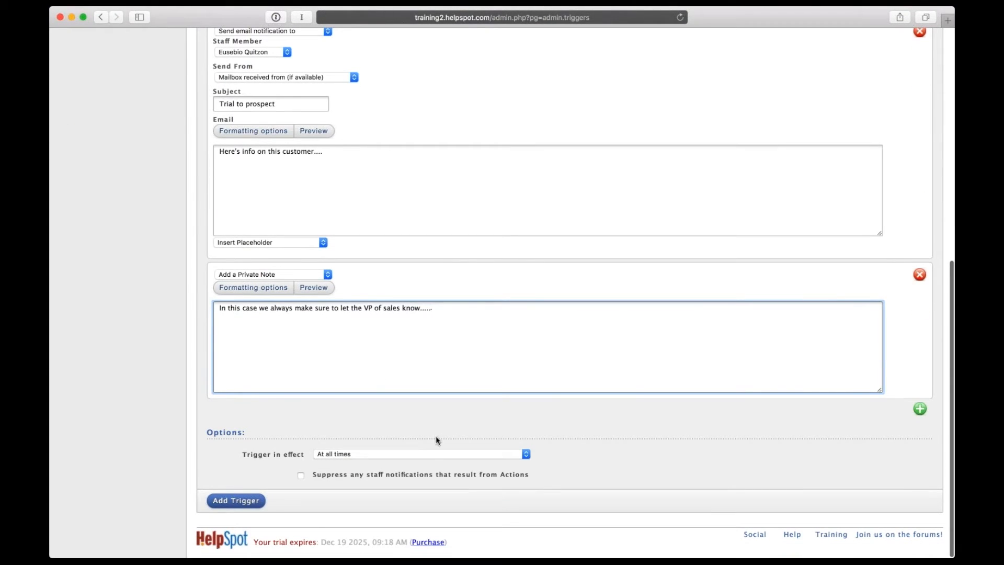
{"action": "left_click", "coordinate": [426, 457]}
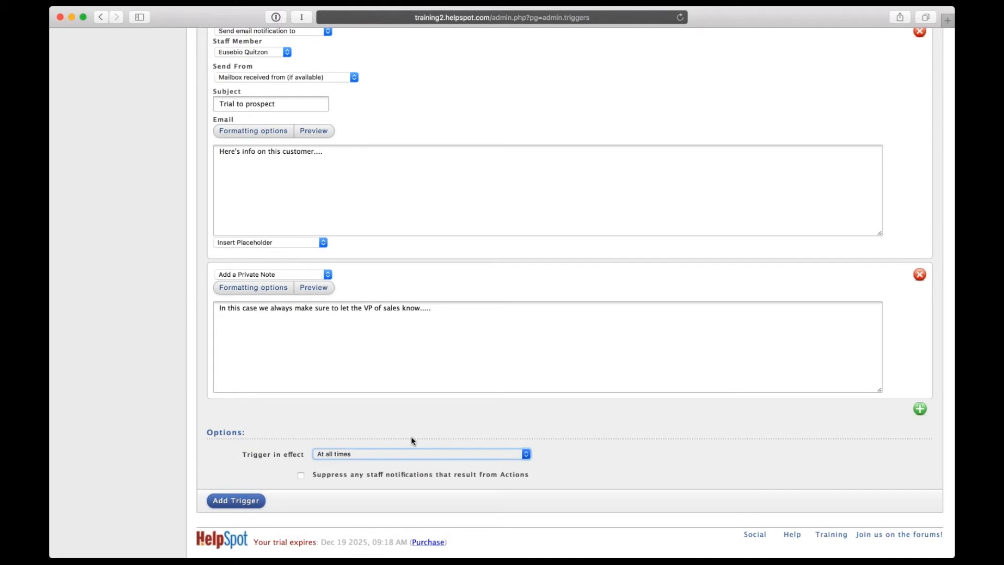
{"action": "left_click", "coordinate": [301, 476]}
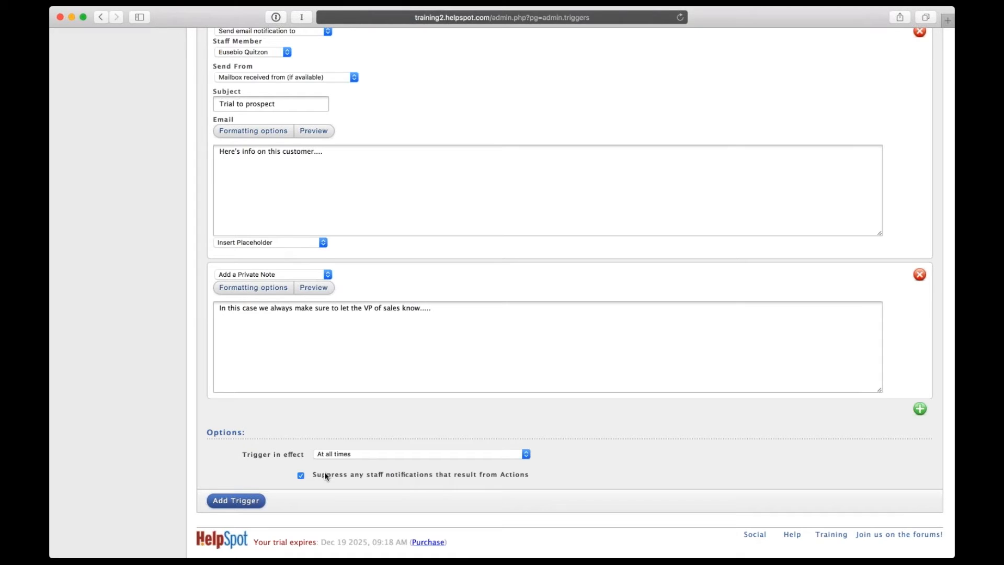
Open the automation rules and add a condition to the new rule that the status is Active.
{"action": "scroll", "coordinate": [238, 382], "scroll_direction": "up", "scroll_amount": 1}
{"action": "scroll", "coordinate": [237, 382], "scroll_direction": "up", "scroll_amount": 10}
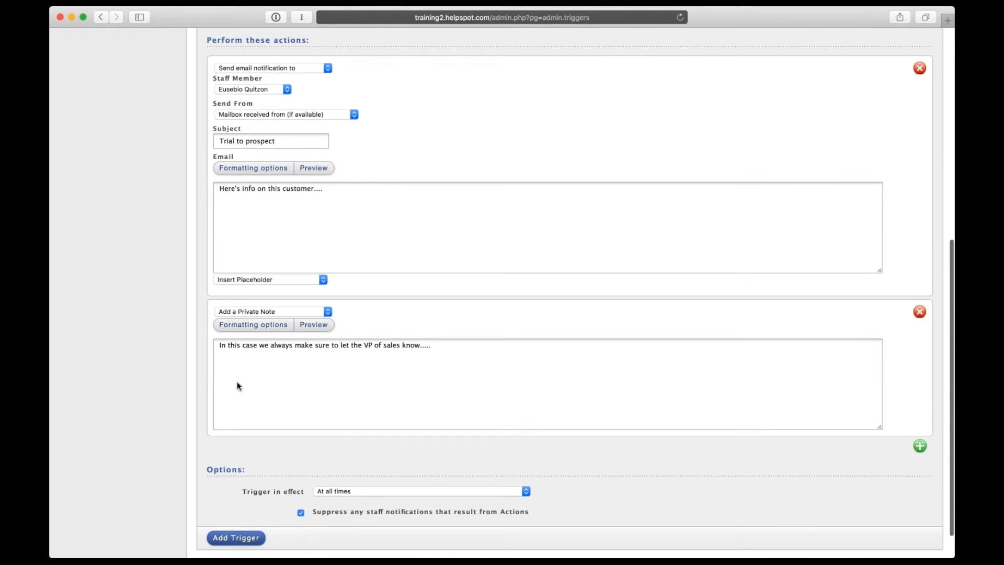
{"action": "scroll", "coordinate": [237, 382], "scroll_direction": "up", "scroll_amount": 7}
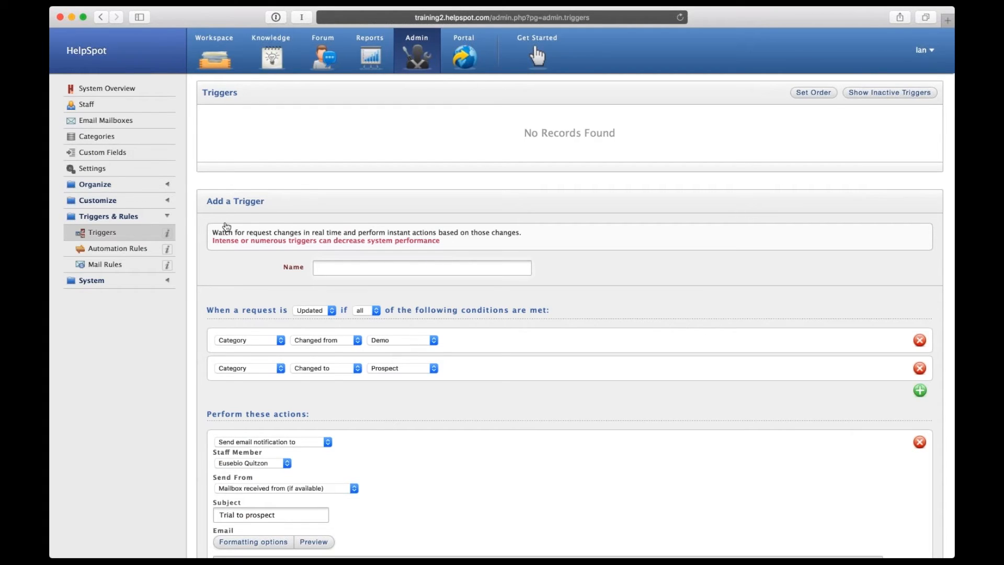
{"action": "left_click", "coordinate": [108, 249]}
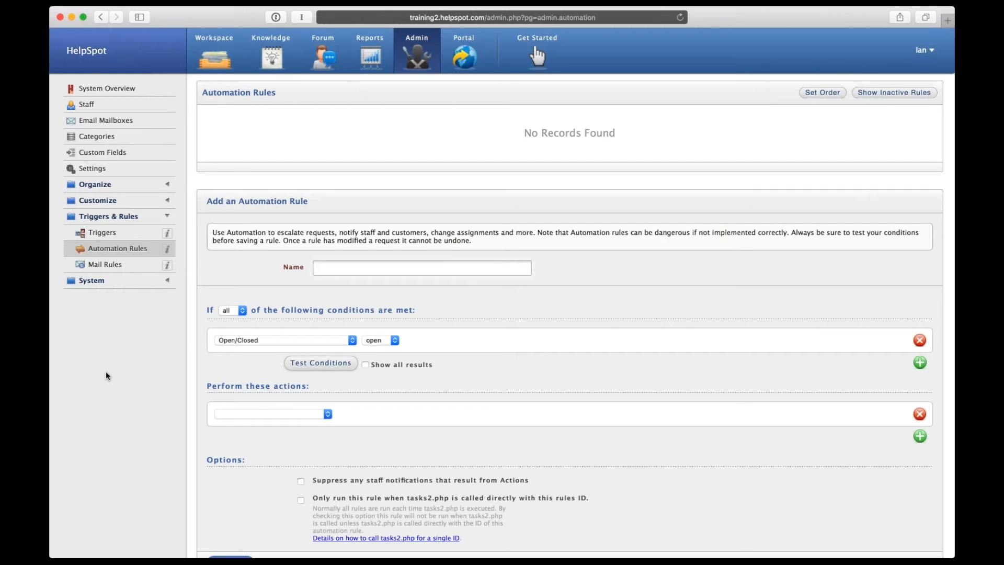
{"action": "scroll", "coordinate": [167, 386], "scroll_direction": "down", "scroll_amount": 3}
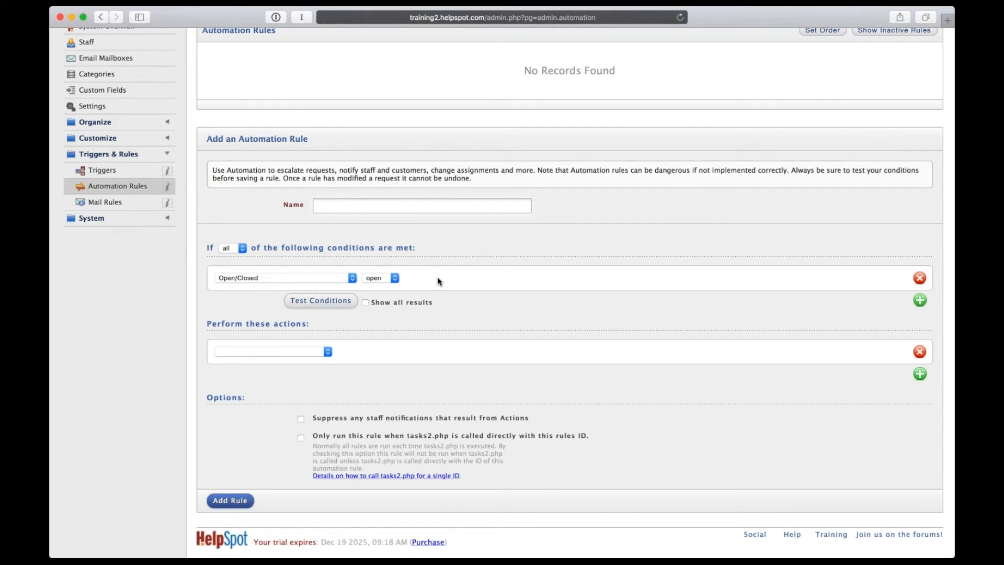
{"action": "left_click", "coordinate": [919, 304]}
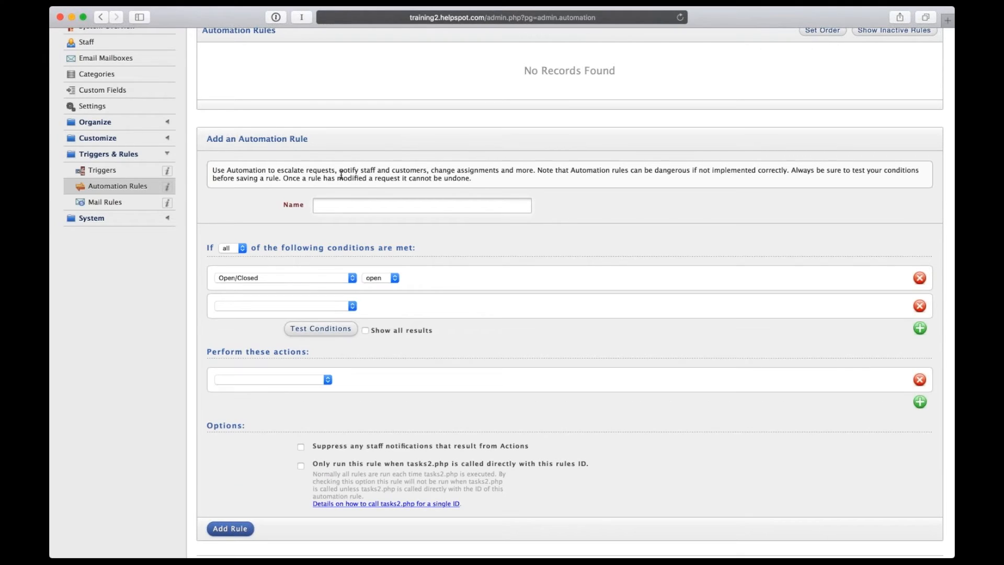
{"action": "left_click", "coordinate": [315, 306]}
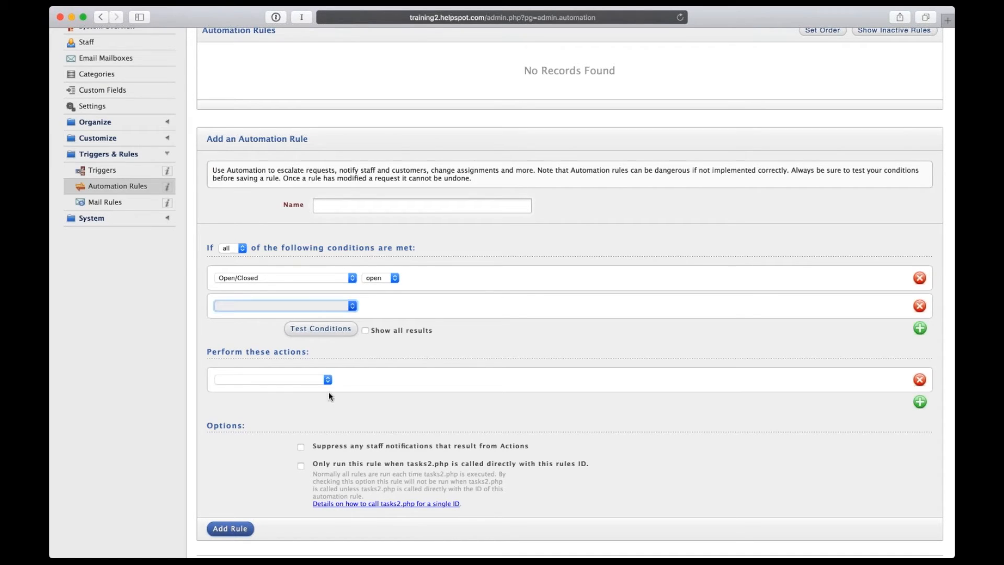
{"action": "left_click", "coordinate": [328, 406]}
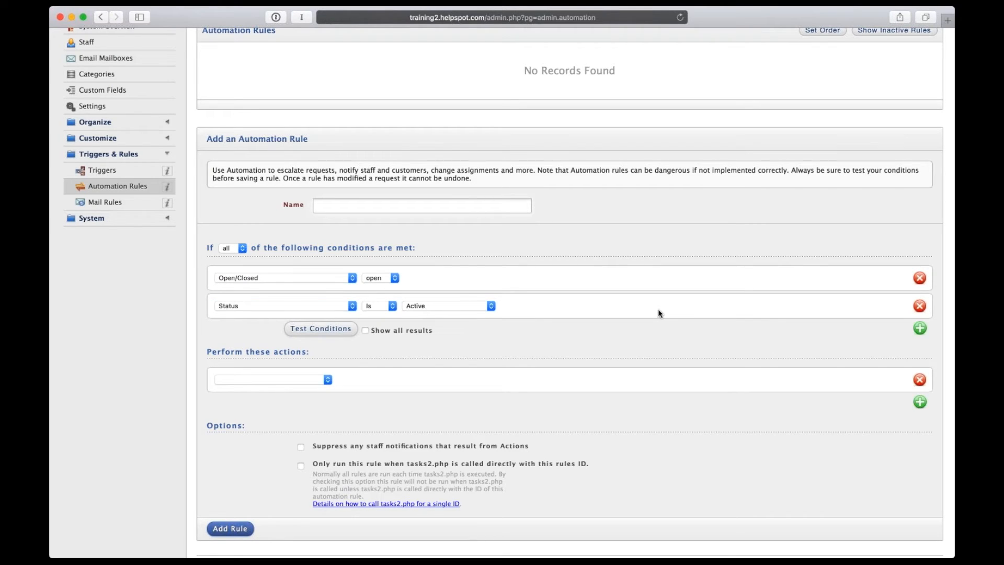
Add a third condition on minutes since last public update, using the Greater than comparison.
{"action": "left_click", "coordinate": [920, 328]}
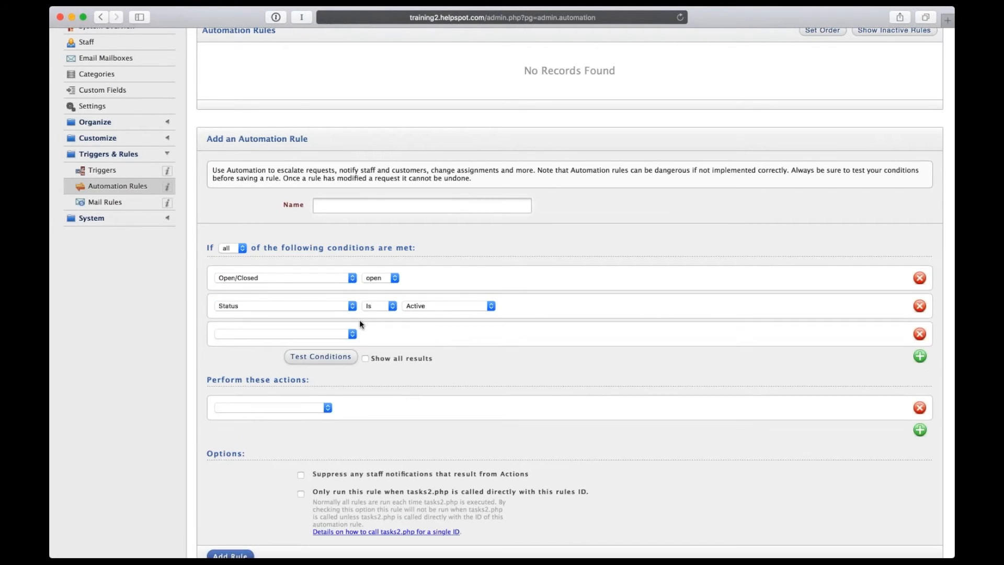
{"action": "left_click", "coordinate": [348, 336]}
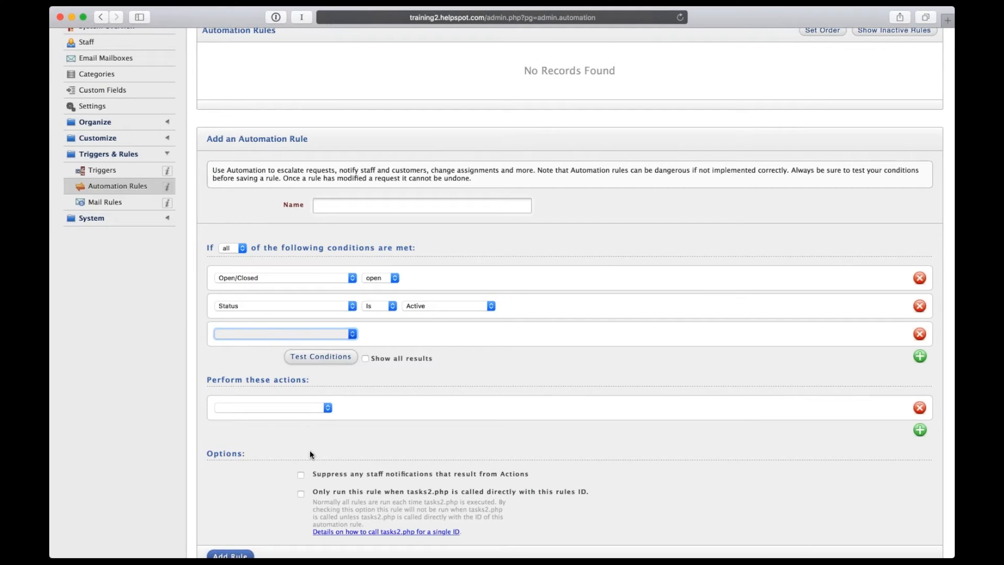
{"action": "left_click", "coordinate": [307, 429]}
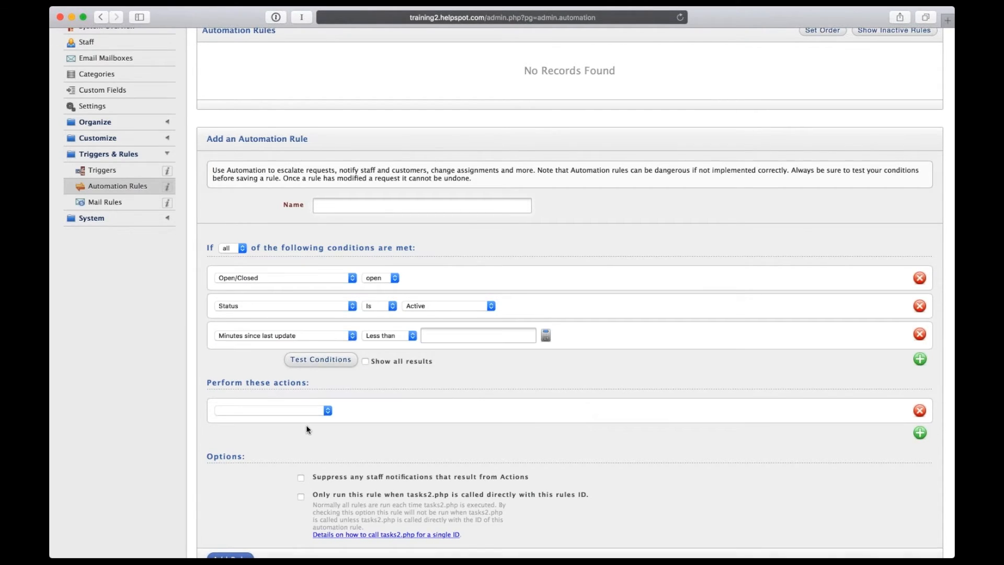
{"action": "left_click", "coordinate": [304, 345]}
{"action": "left_click", "coordinate": [387, 339]}
{"action": "key", "text": "Down"}
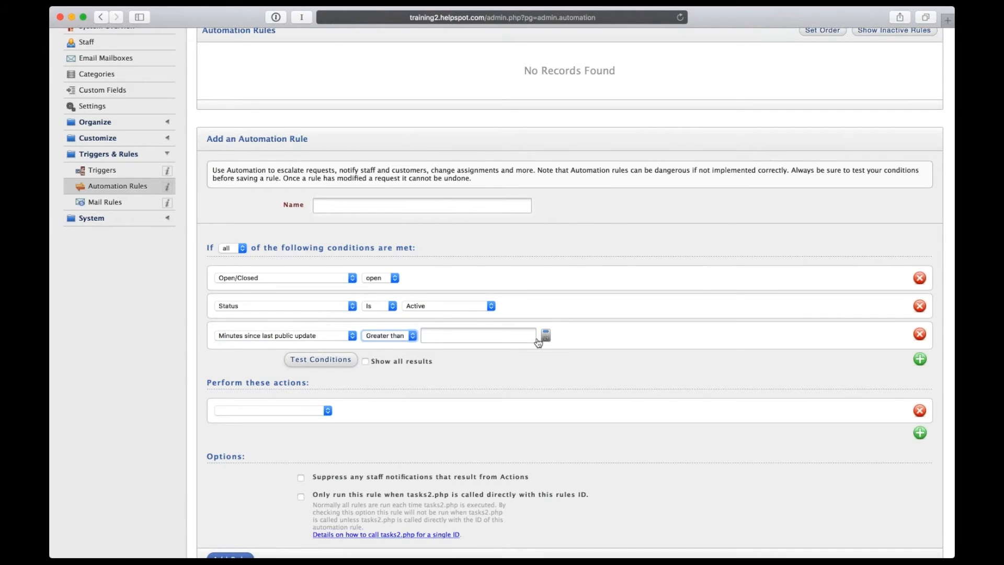
Use the minutes calculator to insert 1 day as the threshold for time since last public update.
{"action": "left_click", "coordinate": [546, 335]}
{"action": "left_click", "coordinate": [480, 285]}
{"action": "type", "text": "1"}
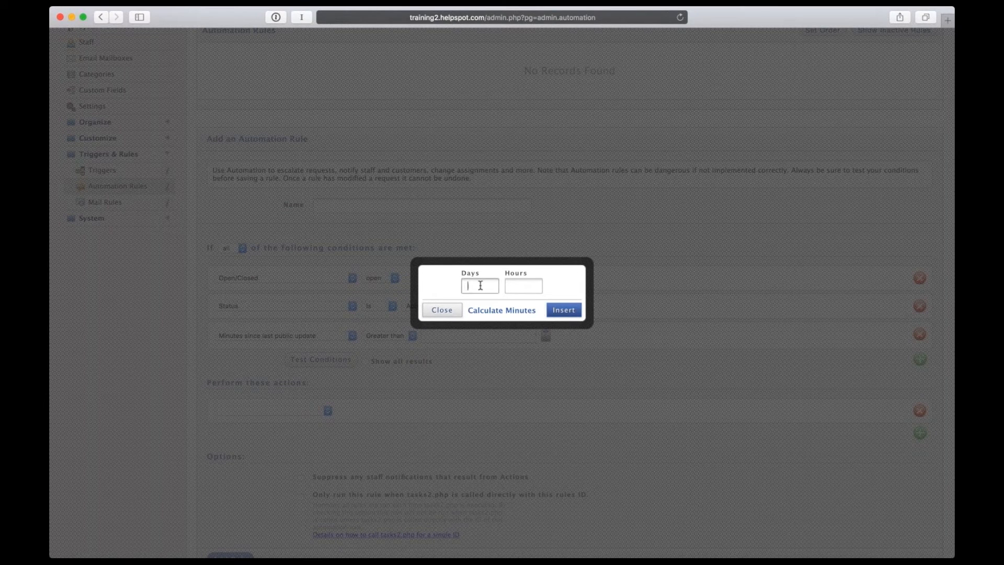
{"action": "left_click", "coordinate": [559, 311]}
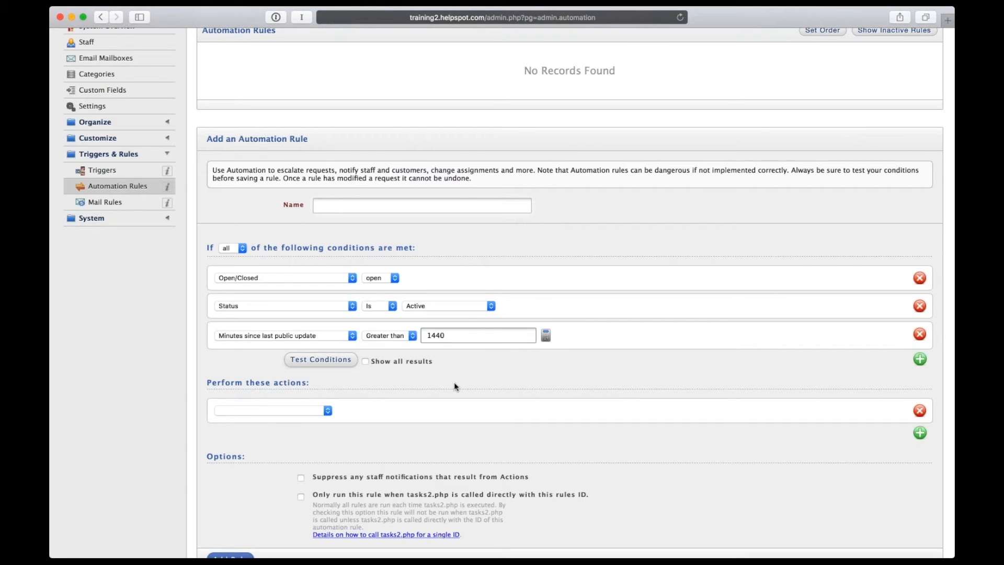
Set the rule's first action to Set category/staffer, with the General Support category and a staff member assigned.
{"action": "scroll", "coordinate": [454, 387], "scroll_direction": "down", "scroll_amount": 2}
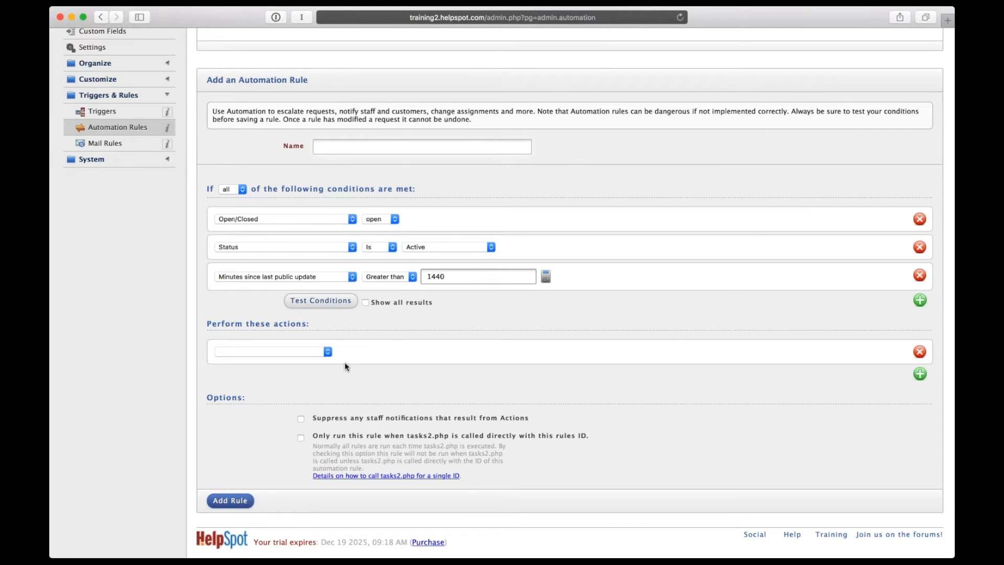
{"action": "left_click", "coordinate": [316, 352]}
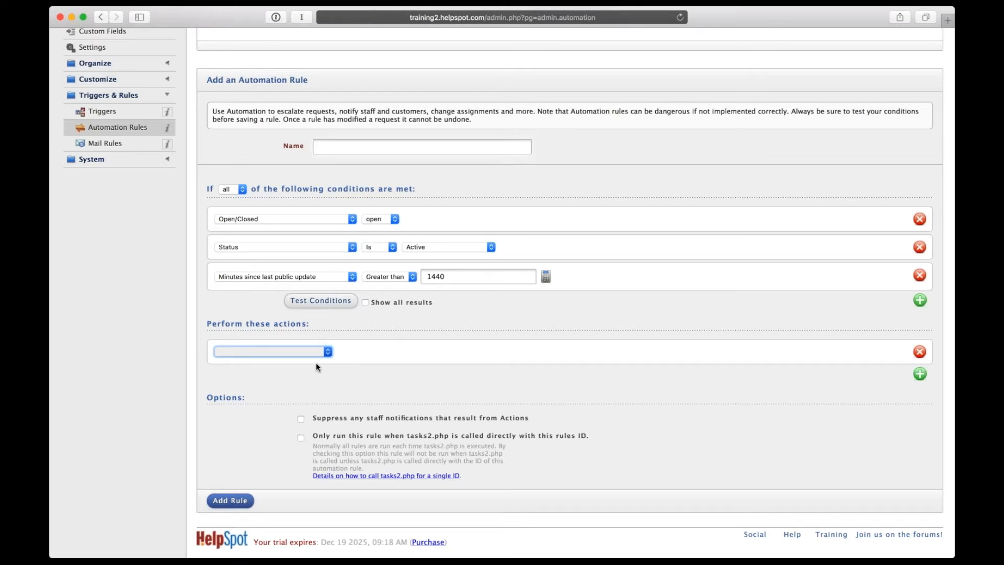
{"action": "left_click", "coordinate": [319, 368]}
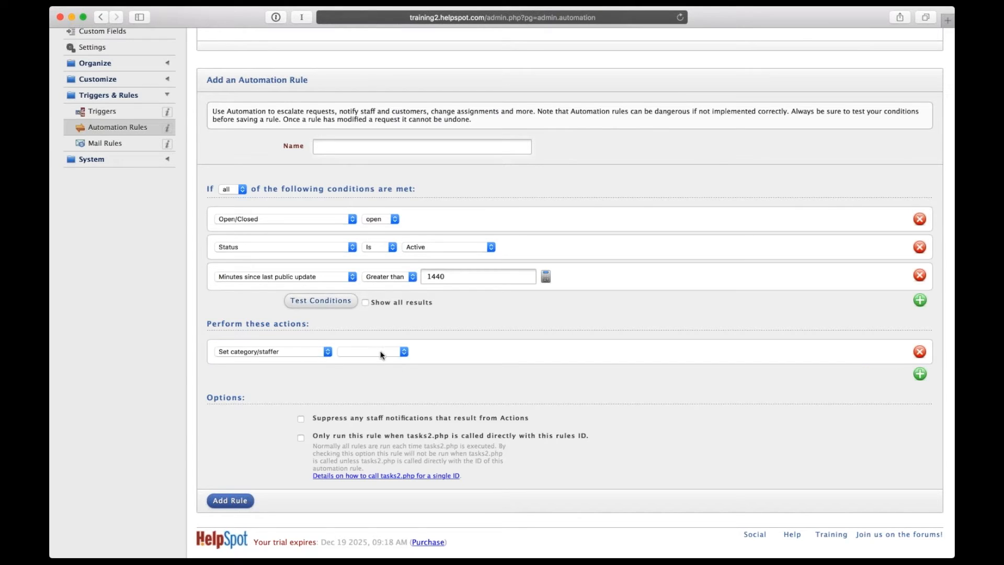
{"action": "left_click", "coordinate": [377, 352]}
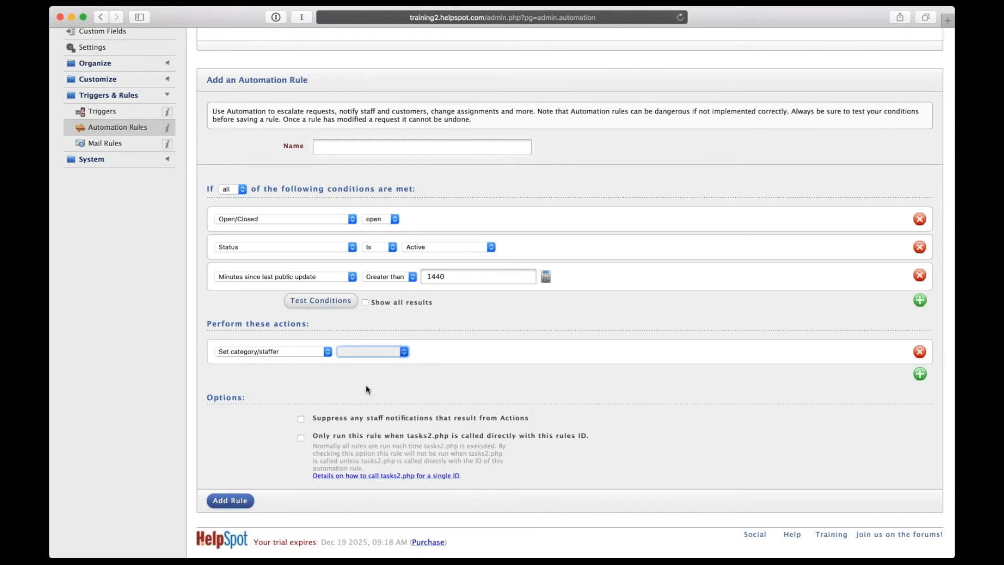
{"action": "left_click", "coordinate": [372, 361]}
{"action": "left_click", "coordinate": [455, 352]}
{"action": "left_click", "coordinate": [462, 436]}
Add a second action that sets the request's status to Escalated.
{"action": "left_click", "coordinate": [916, 373]}
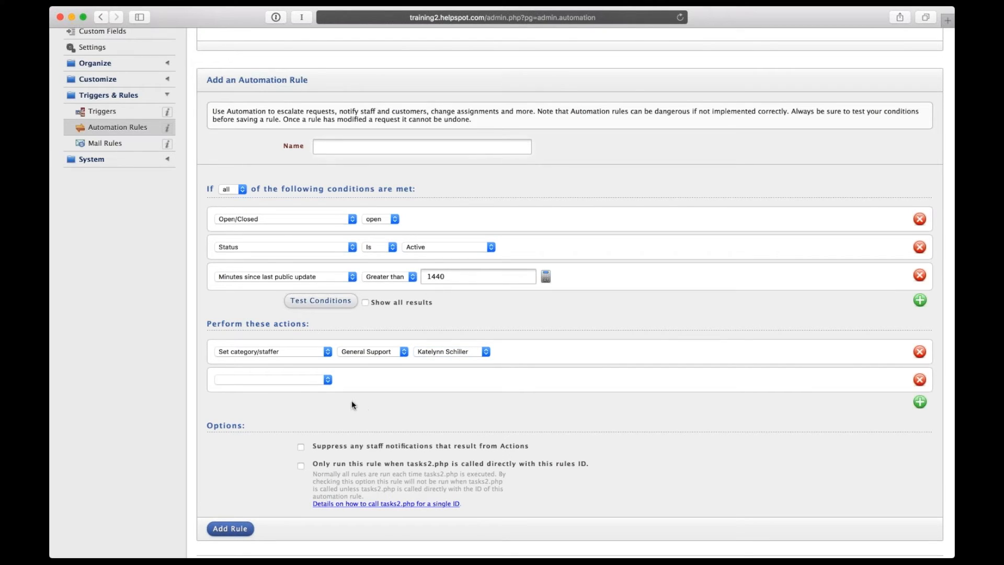
{"action": "left_click", "coordinate": [307, 377]}
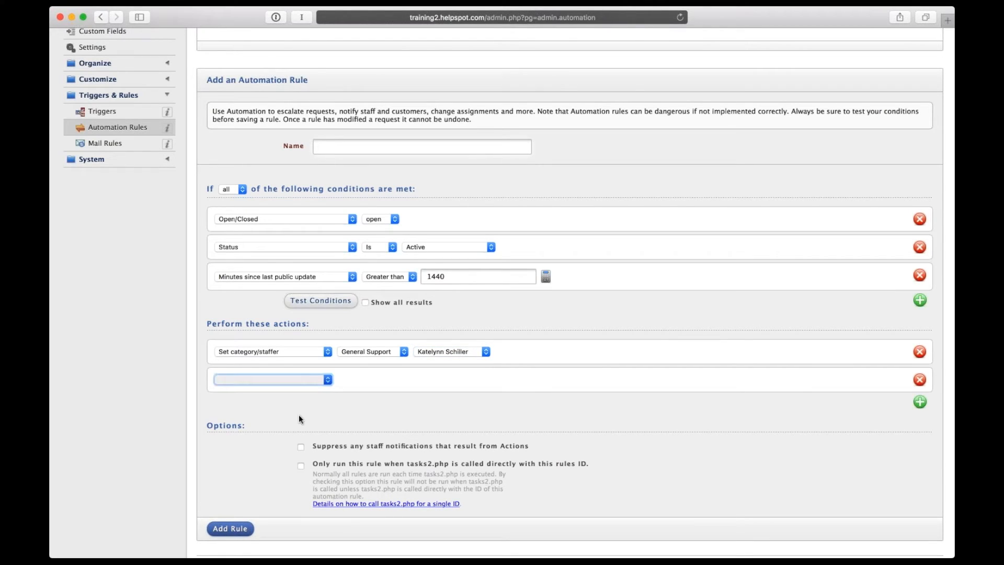
{"action": "left_click", "coordinate": [298, 422]}
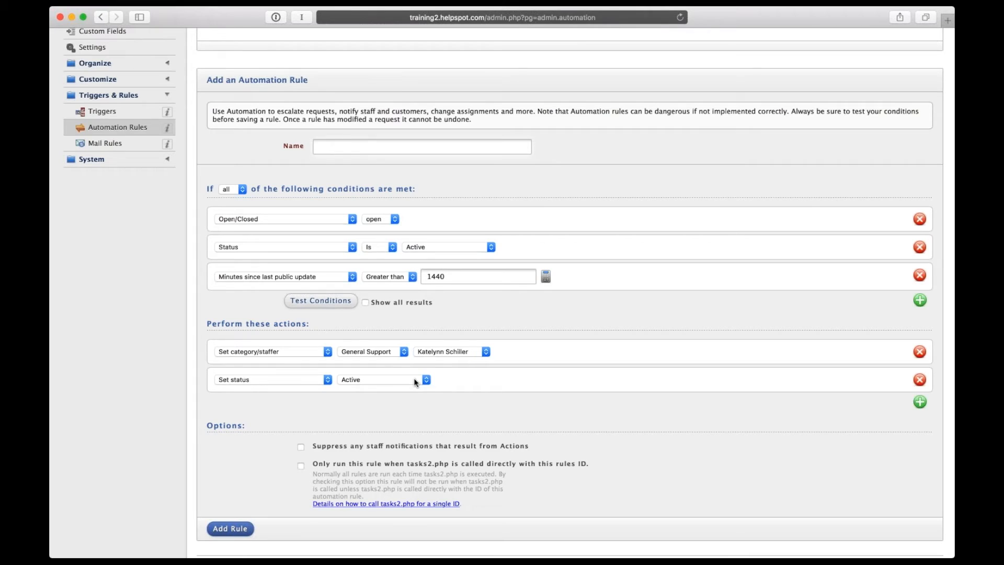
{"action": "left_click", "coordinate": [415, 381]}
{"action": "left_click", "coordinate": [533, 417]}
{"action": "left_click", "coordinate": [505, 403]}
Add a third action that sends an email notification to the assigned staffer.
{"action": "left_click", "coordinate": [920, 401]}
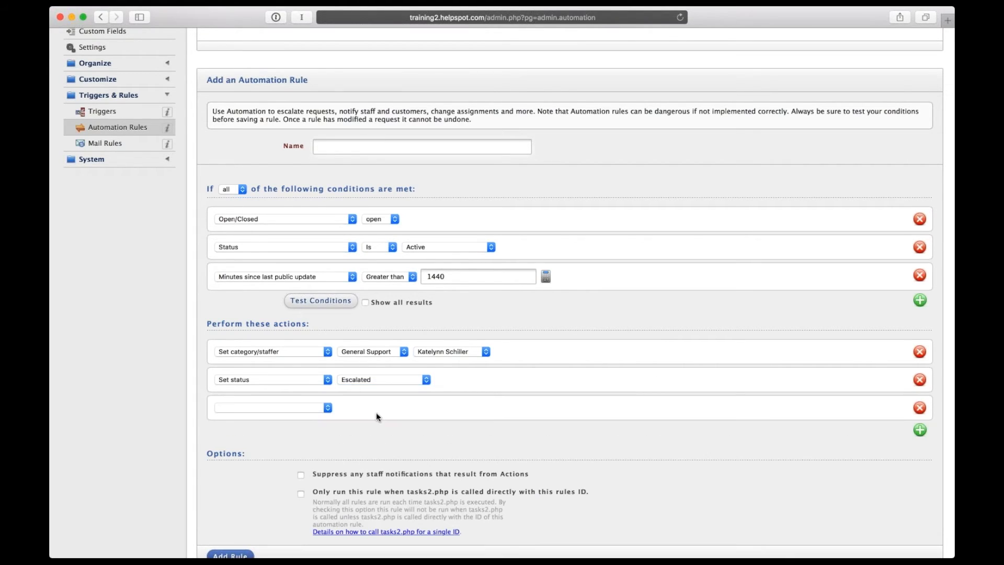
{"action": "left_click", "coordinate": [310, 405]}
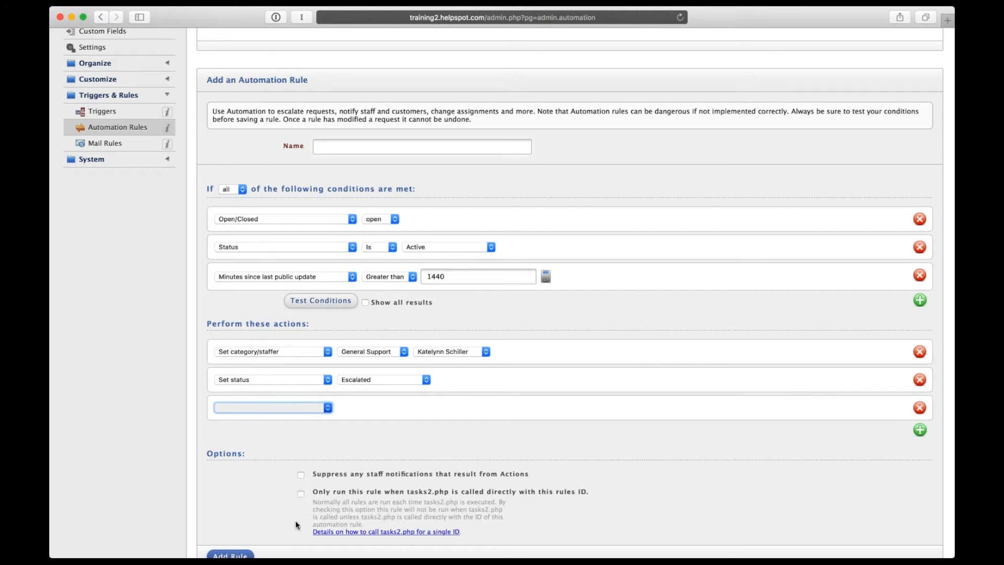
{"action": "left_click", "coordinate": [460, 460]}
{"action": "scroll", "coordinate": [459, 460], "scroll_direction": "down", "scroll_amount": 4}
{"action": "scroll", "coordinate": [459, 459], "scroll_direction": "down", "scroll_amount": 2}
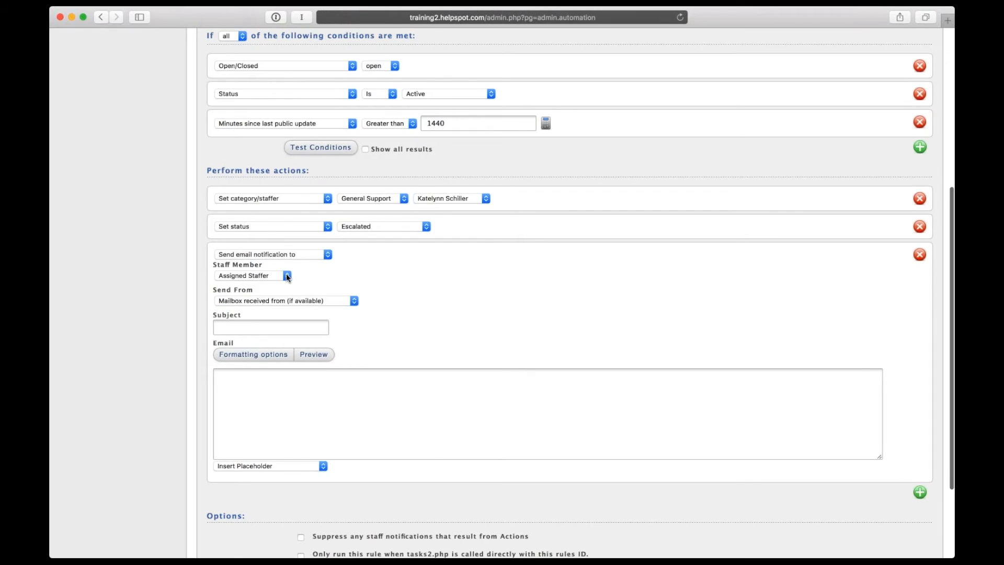
Give the notification the subject "Hey what's up with this?" and the body "This request has been open for more than 1 day....".
{"action": "left_click", "coordinate": [267, 328]}
{"action": "type", "text": "Hey"}
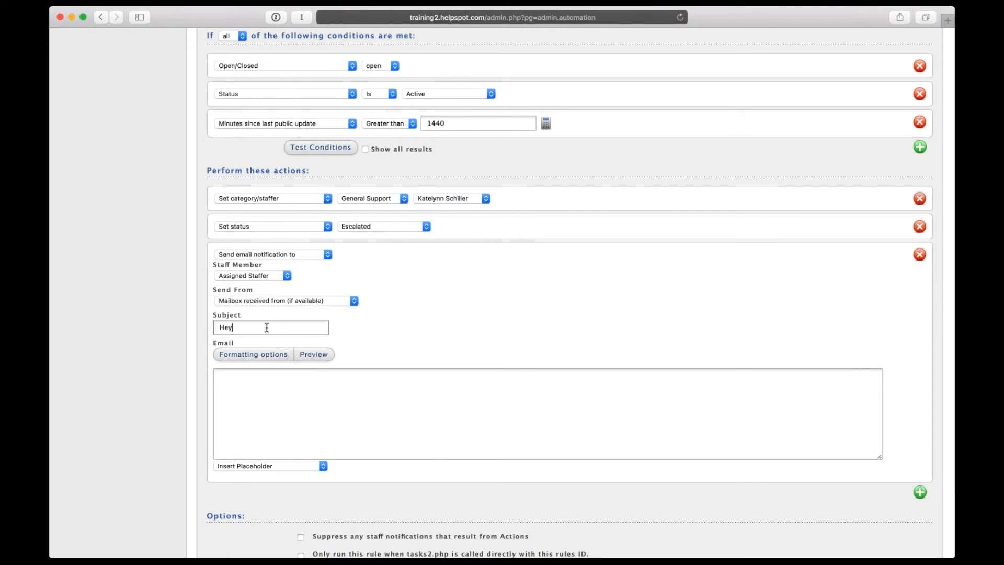
{"action": "type", "text": " what's up with hithis?"}
{"action": "key", "text": "Tab"}
{"action": "type", "text": "This request has been open for more"}
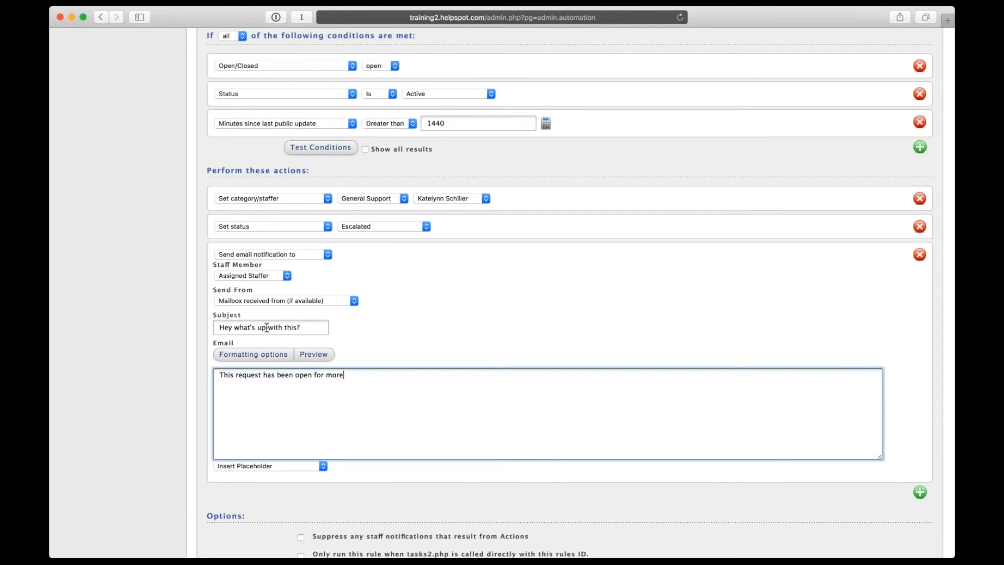
{"action": "type", "text": " than 1 day...."}
{"action": "left_click", "coordinate": [506, 334]}
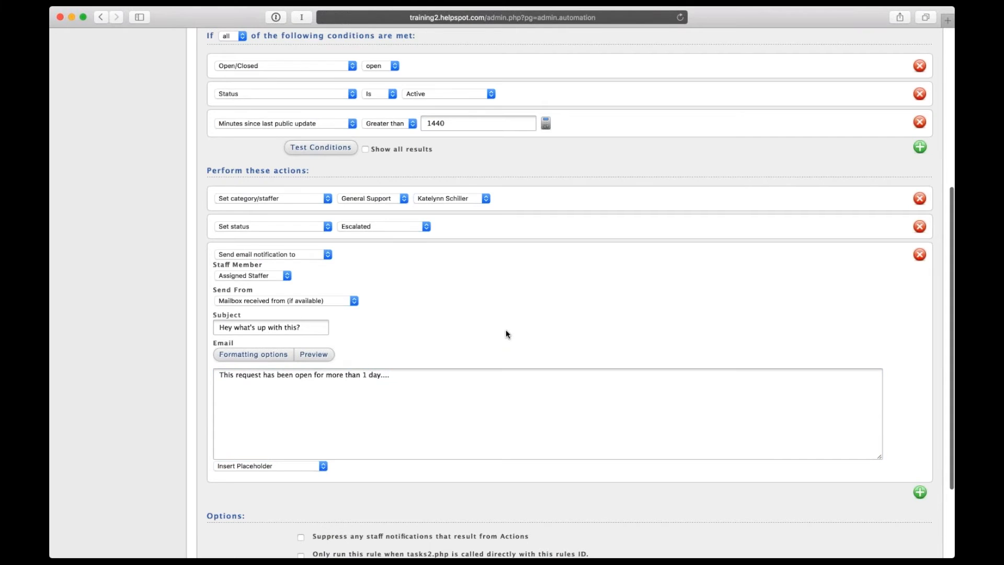
Review the automation rule's conditions, actions and the option to suppress staff notifications.
{"action": "scroll", "coordinate": [507, 329], "scroll_direction": "up", "scroll_amount": 5}
{"action": "scroll", "coordinate": [506, 330], "scroll_direction": "down", "scroll_amount": 4}
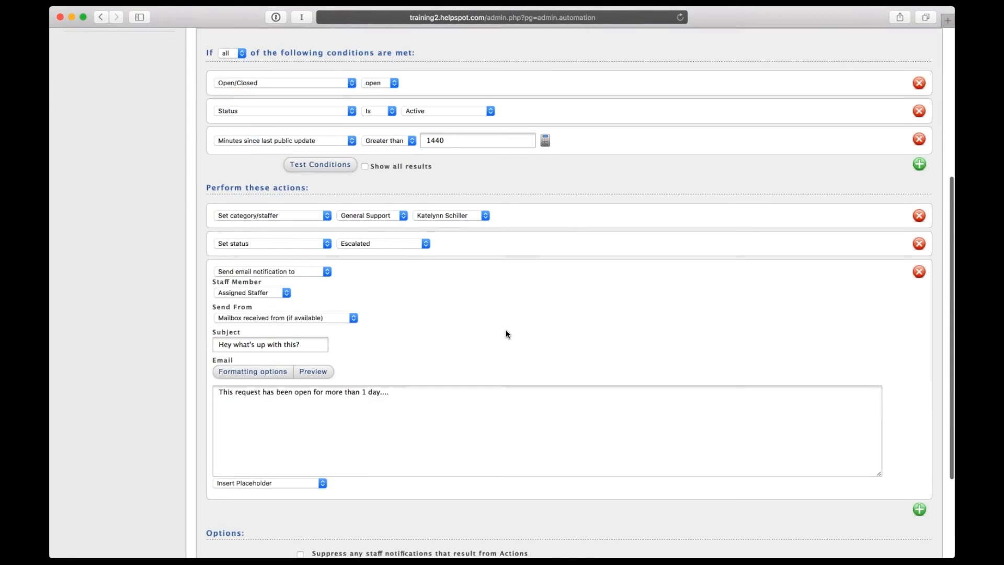
{"action": "scroll", "coordinate": [507, 330], "scroll_direction": "down", "scroll_amount": 3}
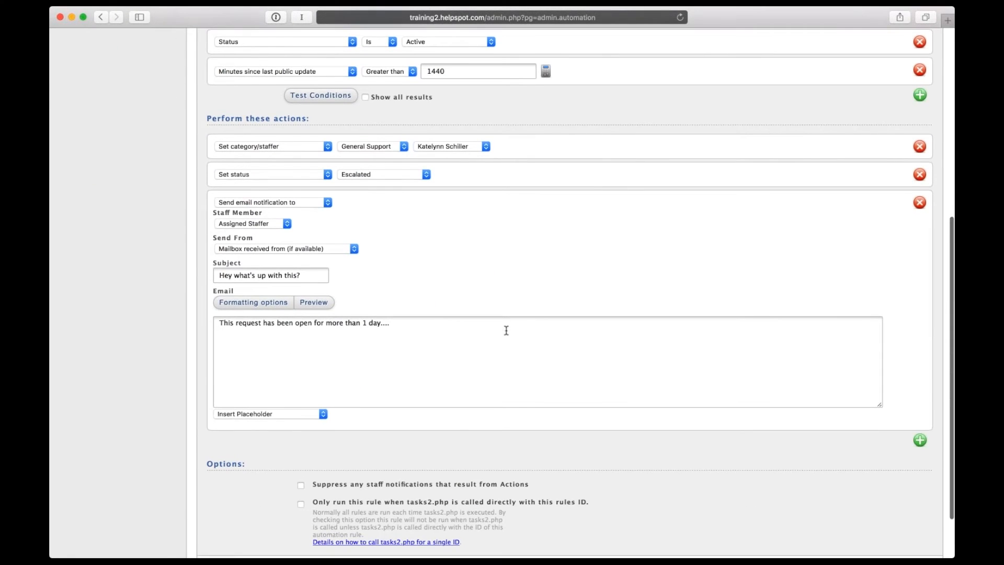
{"action": "scroll", "coordinate": [506, 330], "scroll_direction": "down", "scroll_amount": 2}
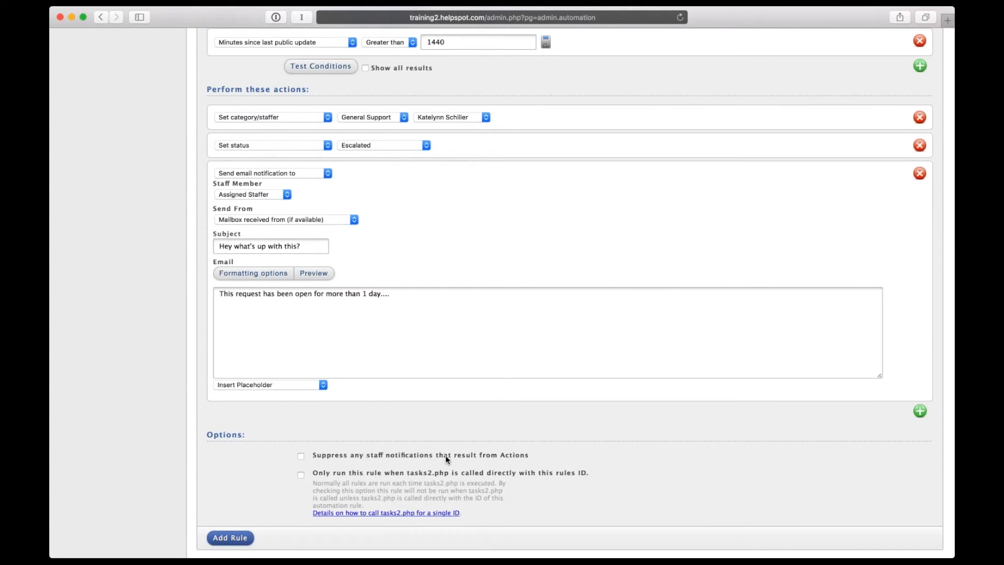
{"action": "left_click", "coordinate": [301, 457]}
{"action": "scroll", "coordinate": [421, 476], "scroll_direction": "up", "scroll_amount": 5}
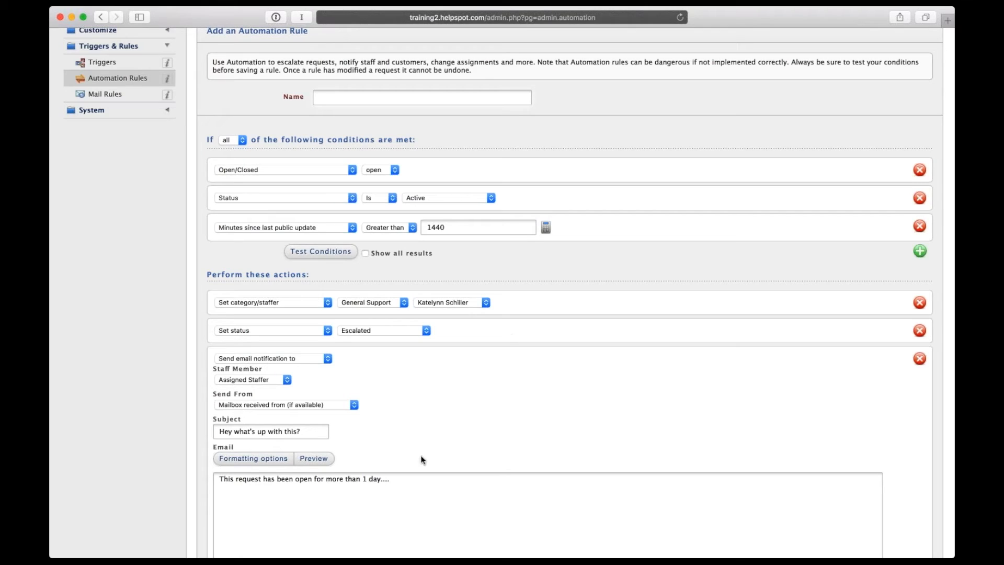
{"action": "scroll", "coordinate": [422, 451], "scroll_direction": "down", "scroll_amount": 2}
{"action": "scroll", "coordinate": [423, 448], "scroll_direction": "down", "scroll_amount": 3}
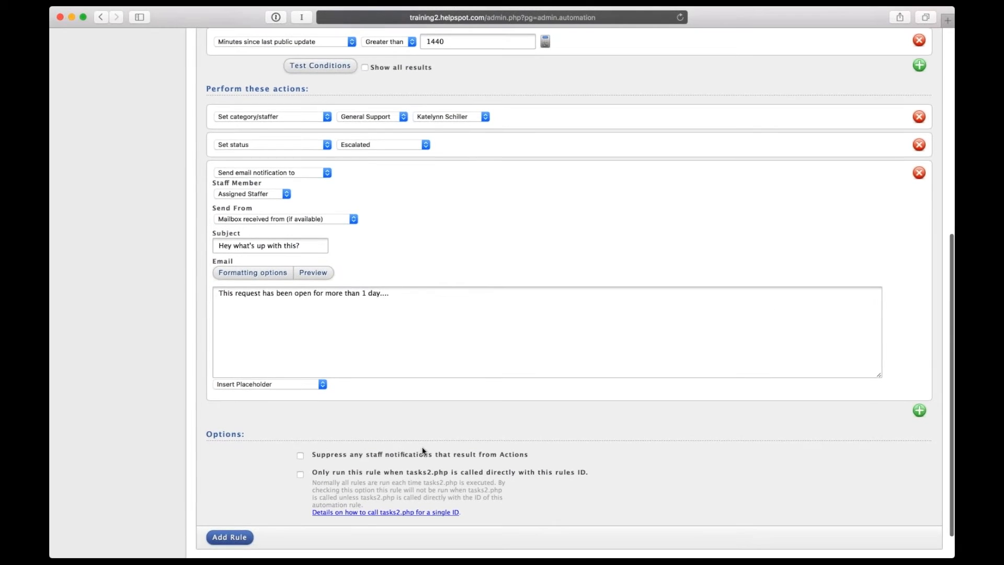
Restrict the automation rule to run only when tasks2.php is called directly with this rule's ID.
{"action": "scroll", "coordinate": [422, 450], "scroll_direction": "down", "scroll_amount": 1}
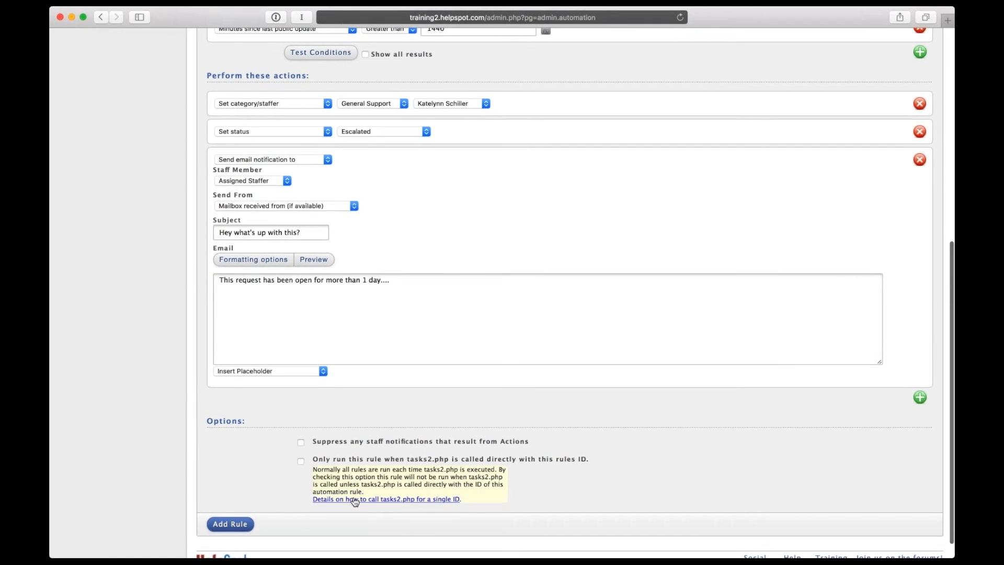
{"action": "left_click", "coordinate": [302, 461]}
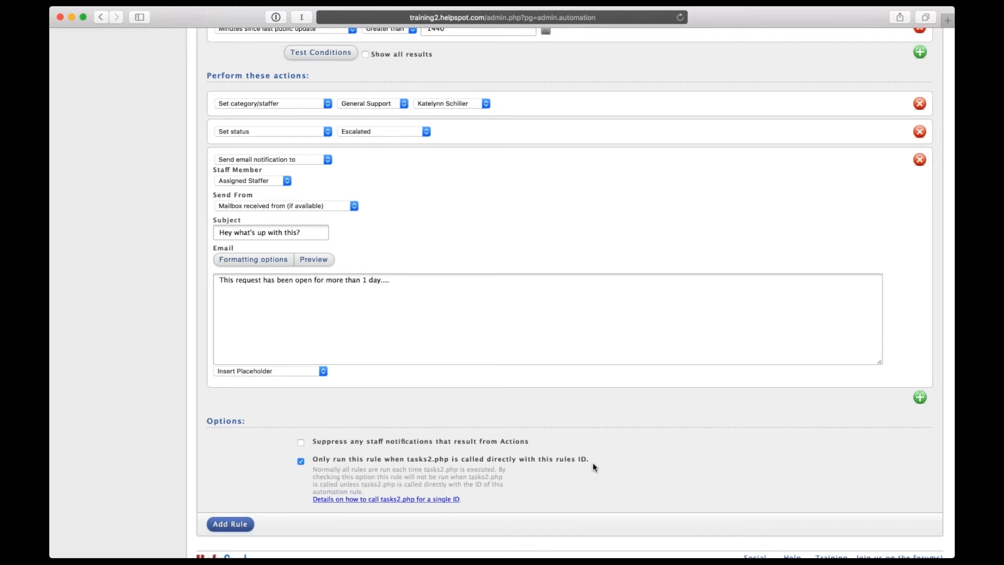
{"action": "scroll", "coordinate": [593, 464], "scroll_direction": "up", "scroll_amount": 5}
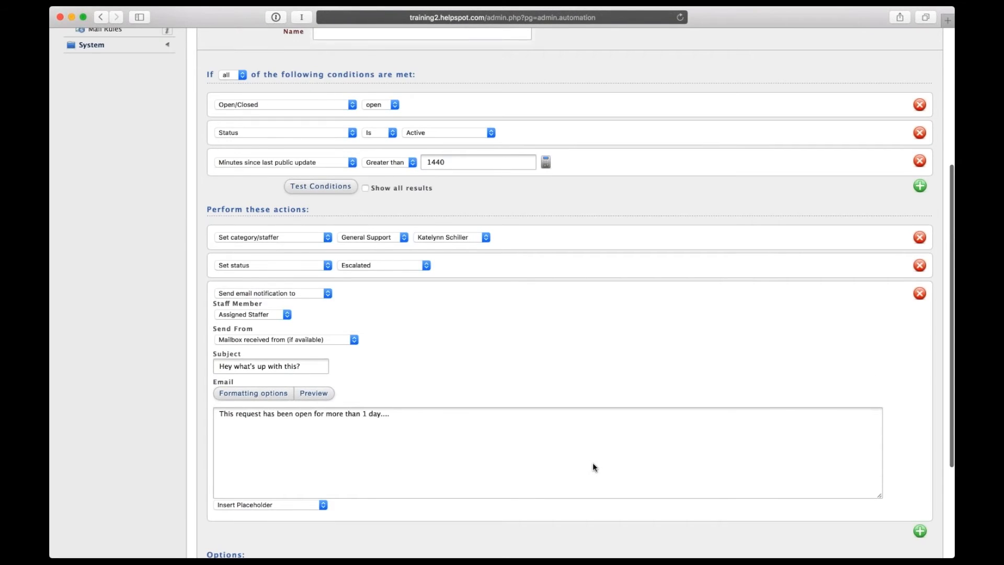
{"action": "scroll", "coordinate": [592, 463], "scroll_direction": "up", "scroll_amount": 8}
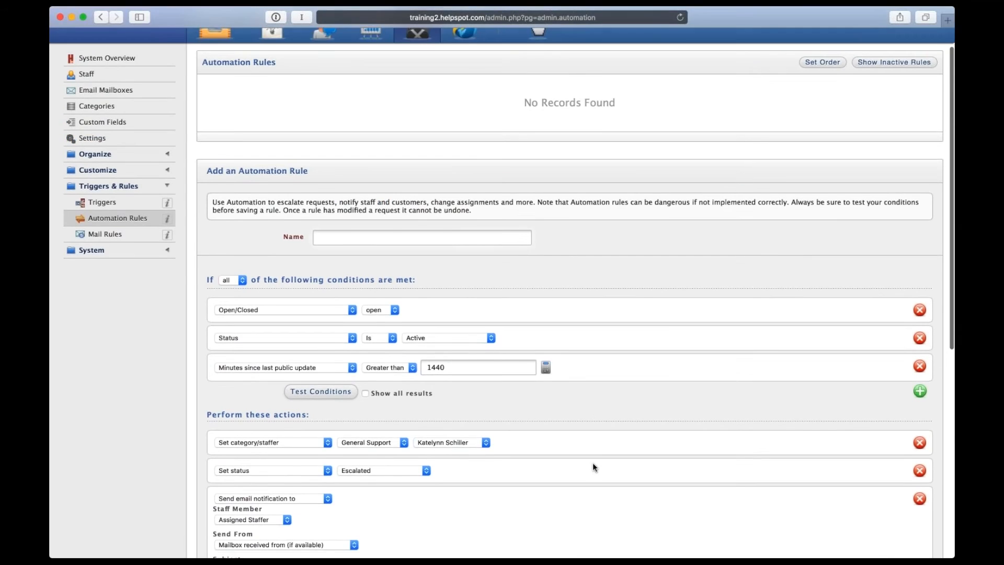
{"action": "scroll", "coordinate": [594, 465], "scroll_direction": "up", "scroll_amount": 2}
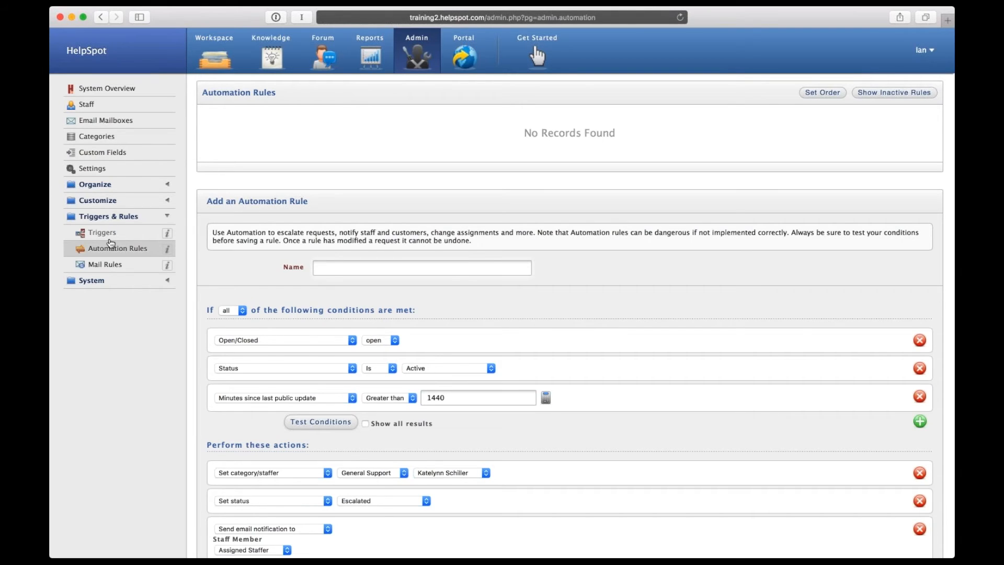
Open the mail rules and set the new rule's first condition to Subject Contains.
{"action": "left_click", "coordinate": [107, 264]}
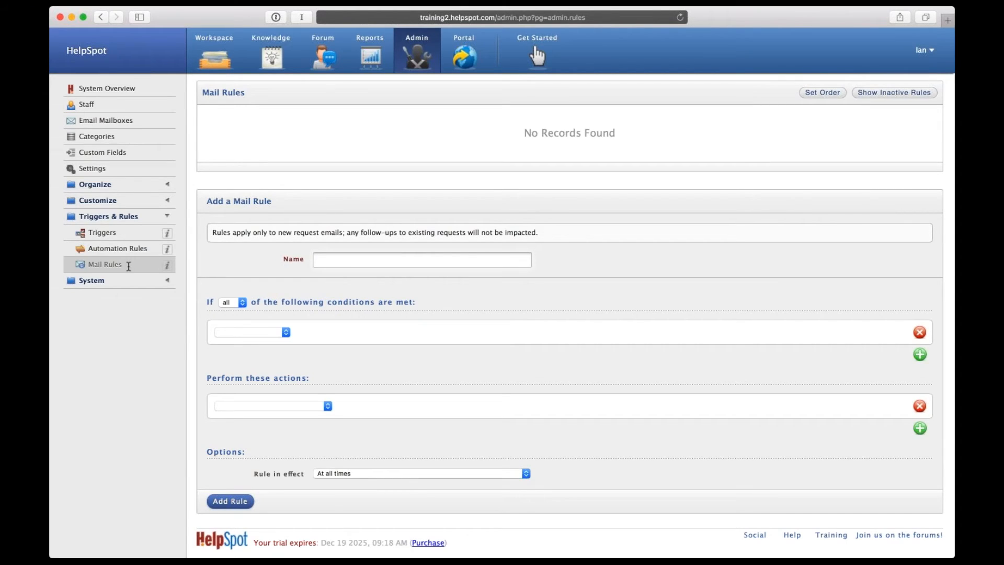
{"action": "left_click", "coordinate": [281, 333]}
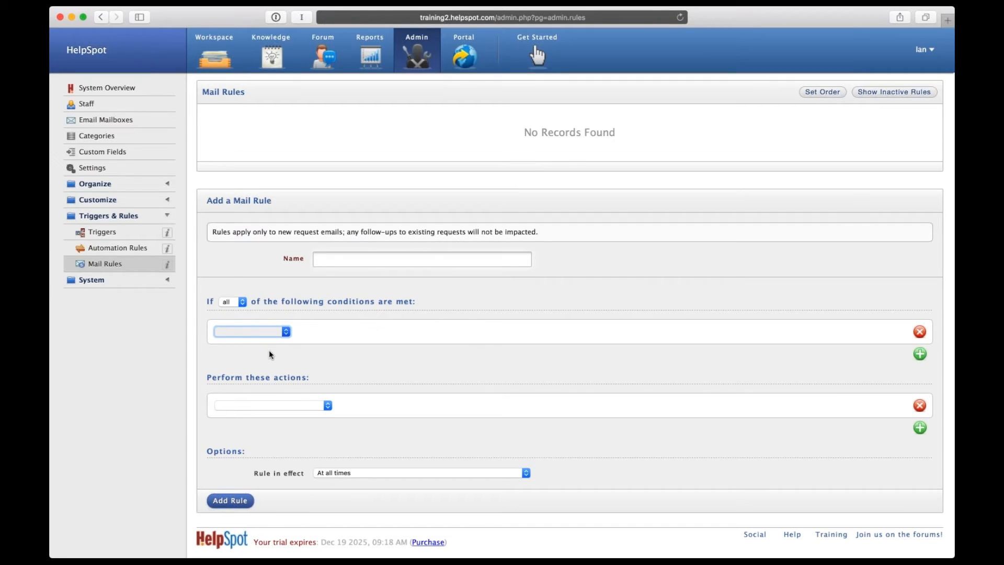
{"action": "left_click", "coordinate": [250, 340]}
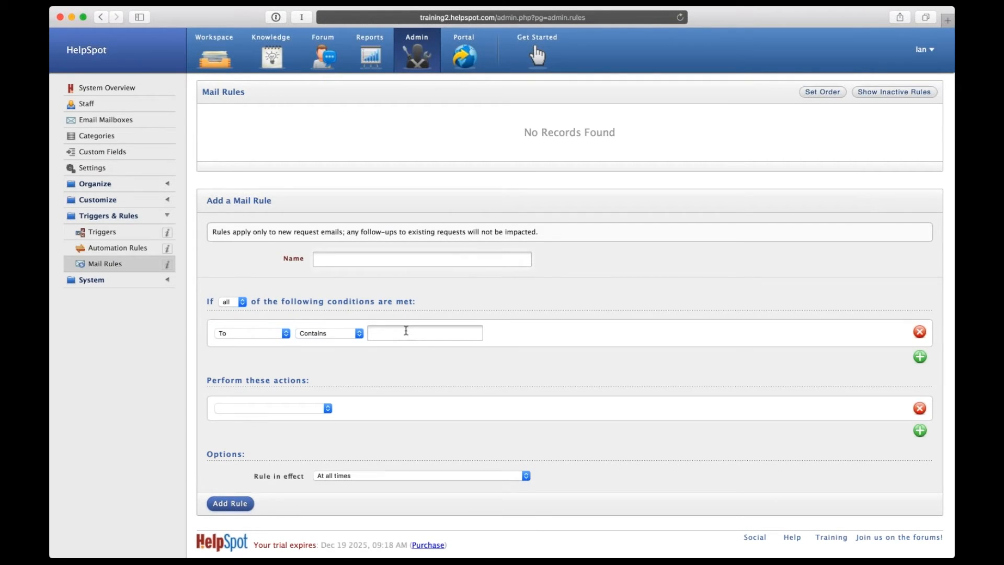
{"action": "left_click", "coordinate": [268, 336]}
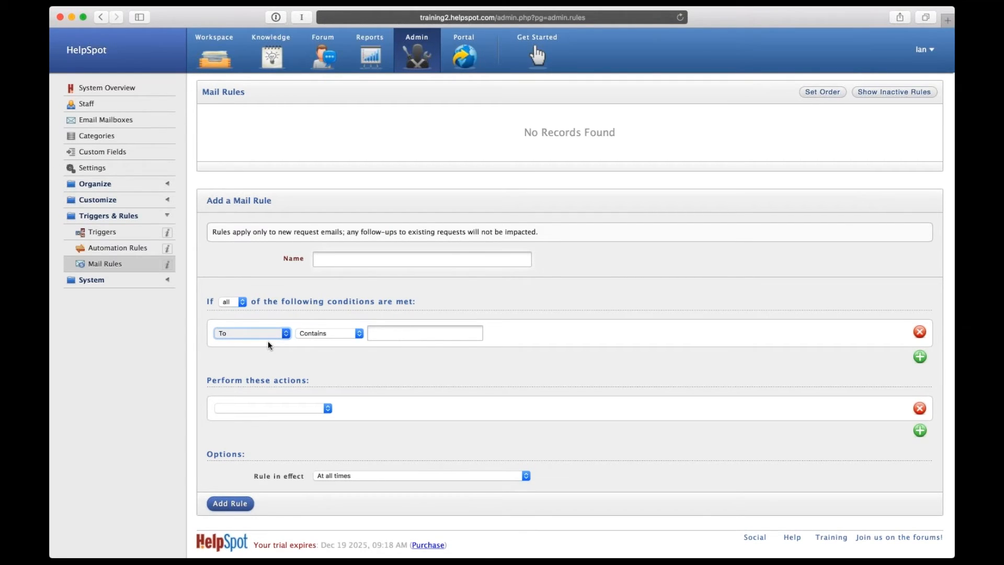
{"action": "left_click", "coordinate": [263, 336]}
{"action": "left_click", "coordinate": [262, 334]}
{"action": "left_click", "coordinate": [263, 345]}
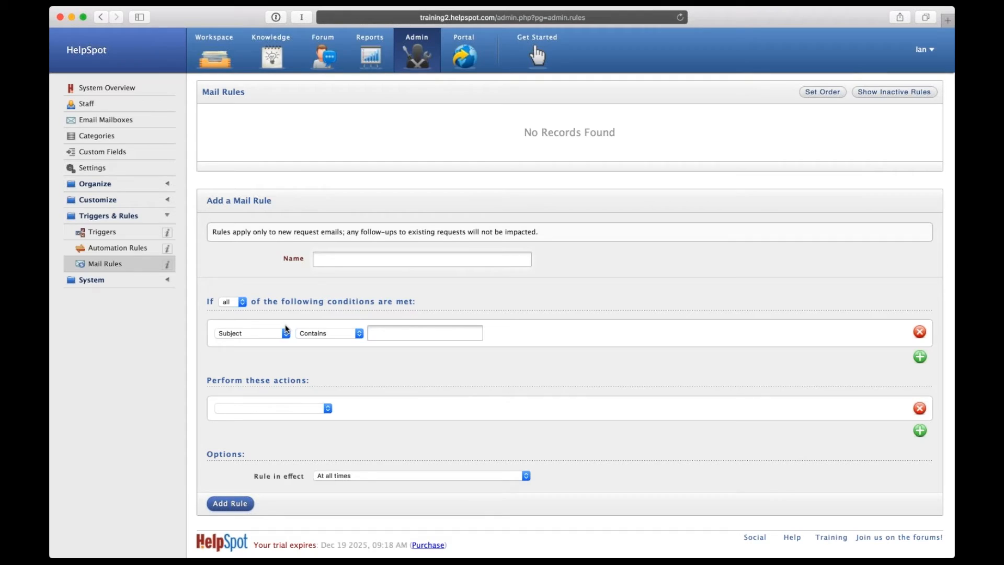
Look through the mail rule's available condition types, actions and the choices for when the rule is in effect.
{"action": "left_click", "coordinate": [432, 337]}
{"action": "left_click", "coordinate": [247, 333]}
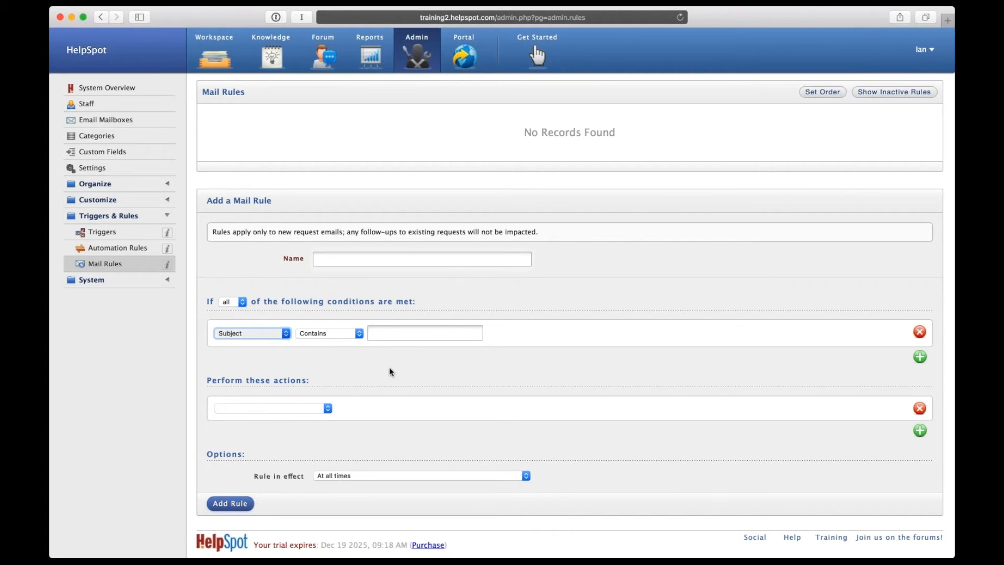
{"action": "left_click", "coordinate": [282, 408]}
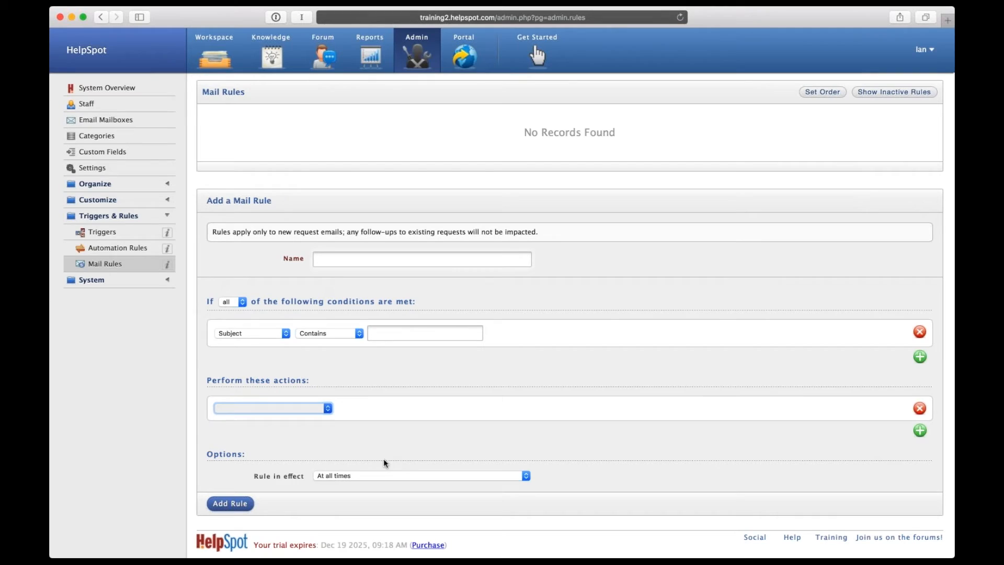
{"action": "key", "text": "Tab"}
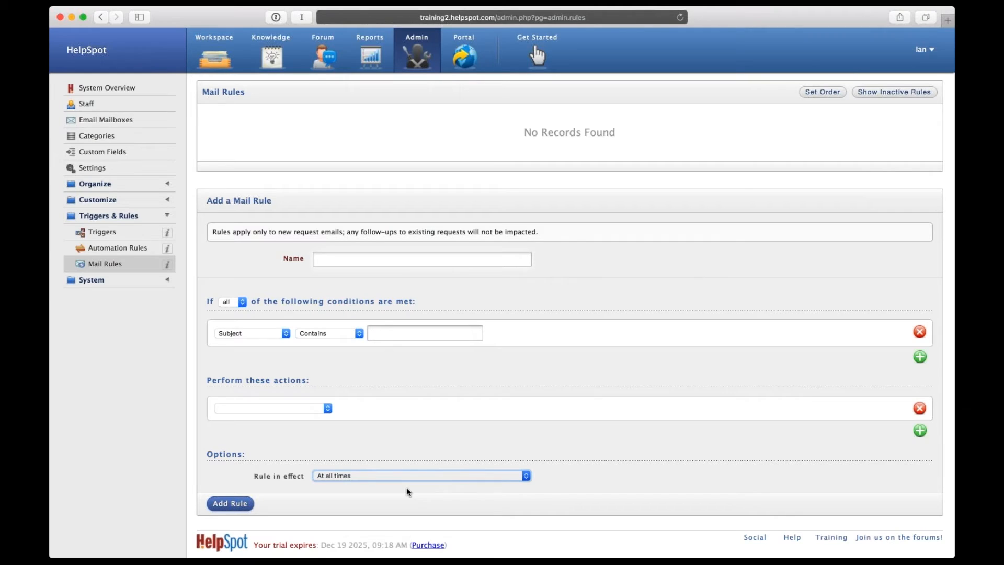
{"action": "left_click", "coordinate": [615, 316]}
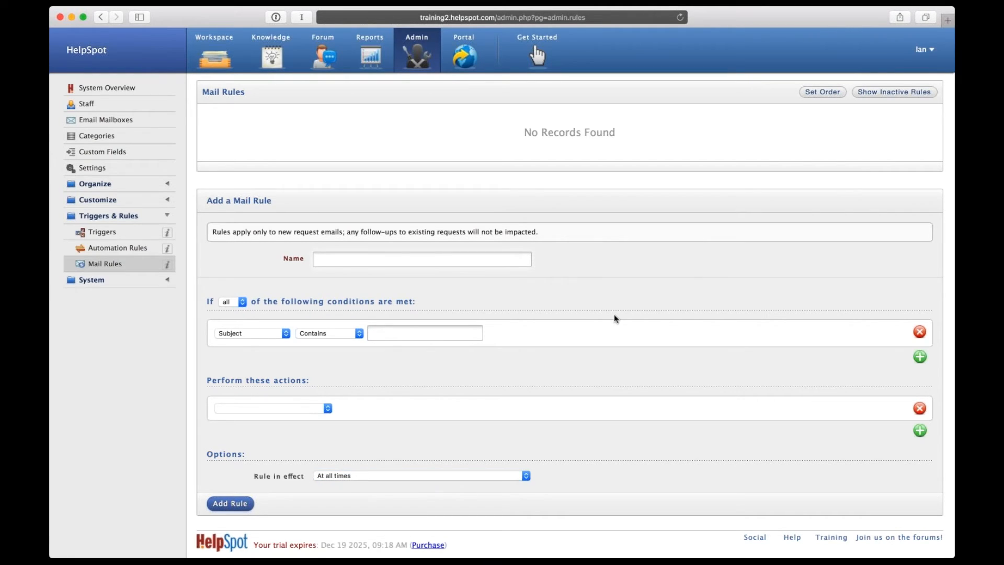
{"action": "scroll", "coordinate": [615, 318], "scroll_direction": "down", "scroll_amount": 1}
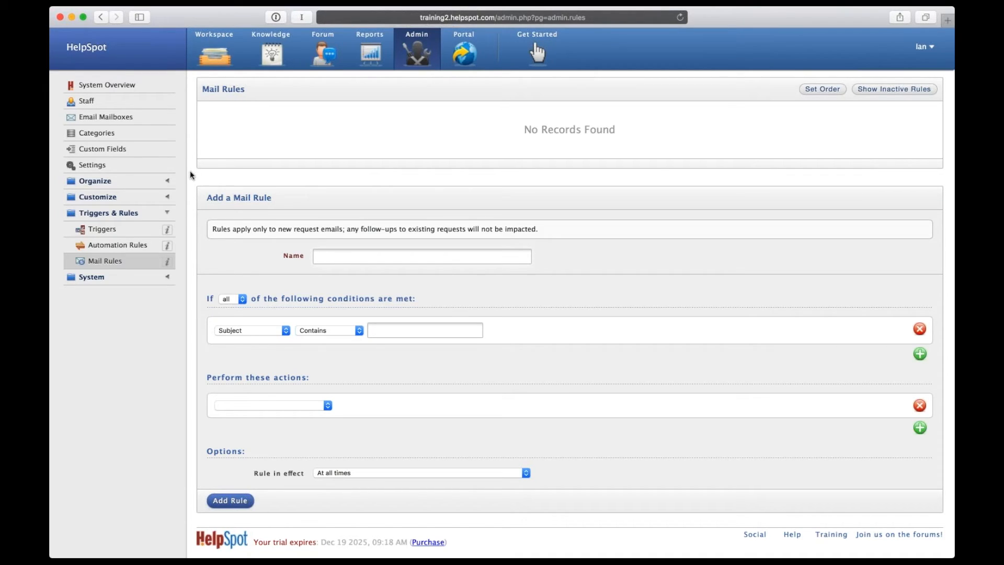
Open Filter Management under System and examine the problem filters and each filter's average speed and run count.
{"action": "left_click", "coordinate": [92, 282]}
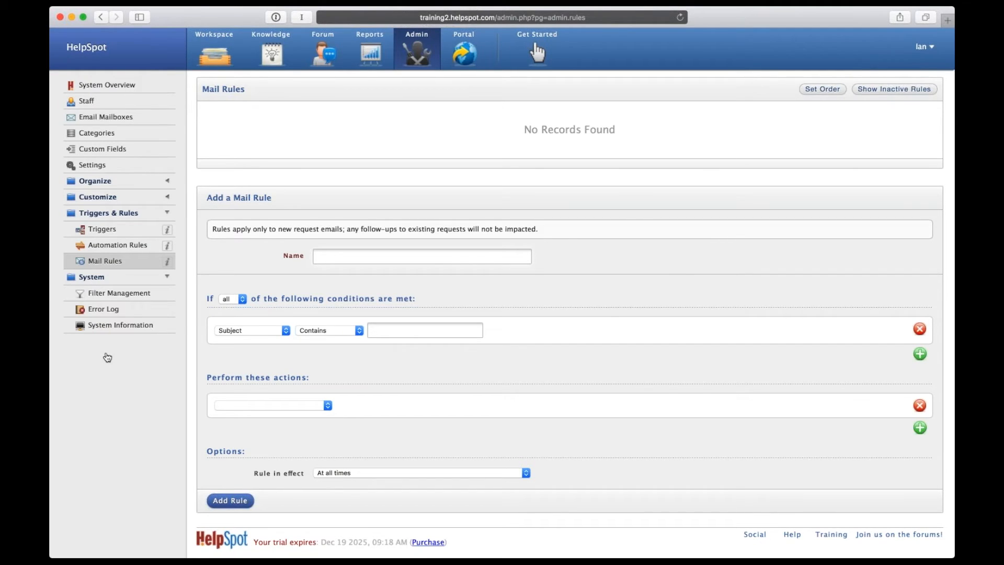
{"action": "left_click", "coordinate": [131, 294]}
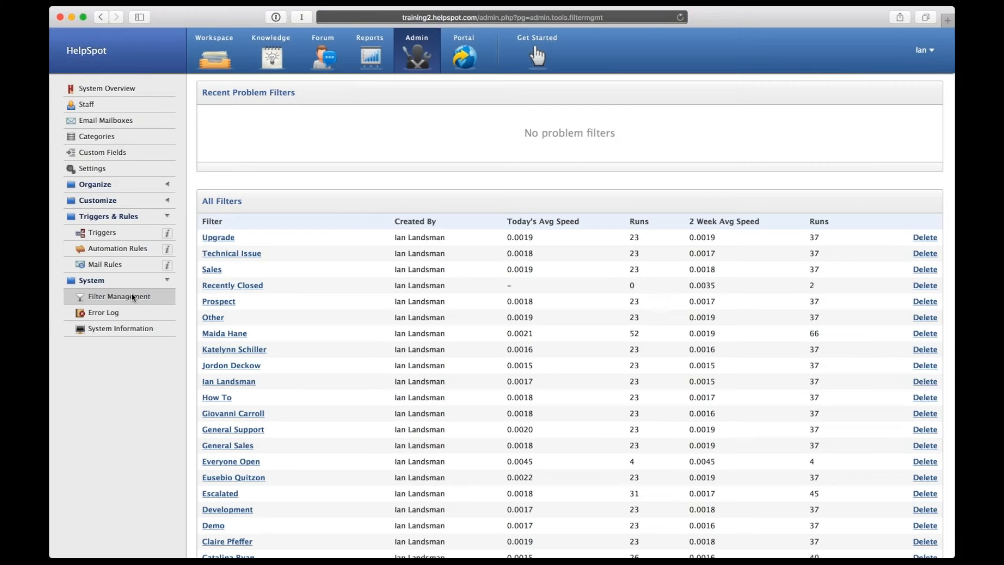
{"action": "scroll", "coordinate": [283, 312], "scroll_direction": "down", "scroll_amount": 1}
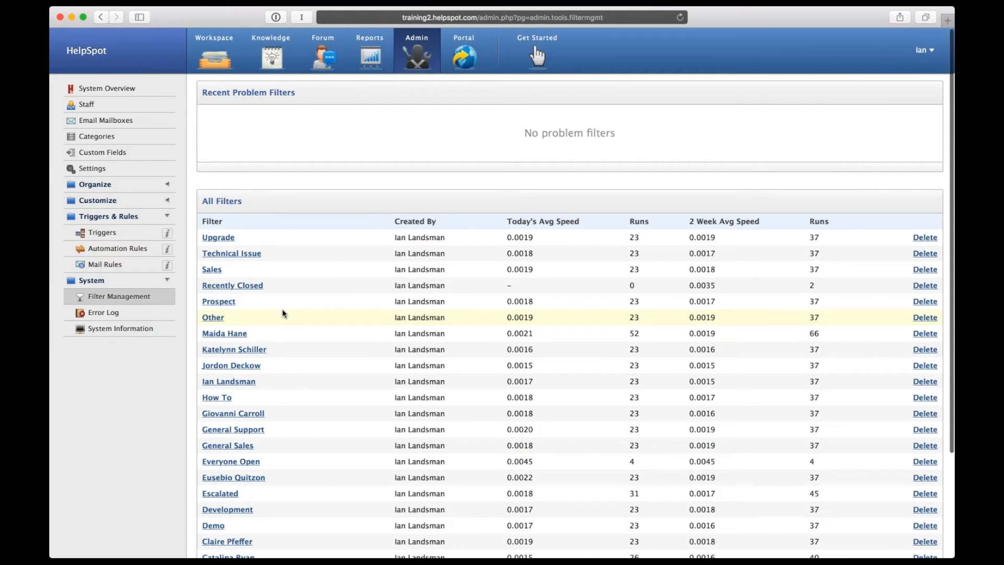
{"action": "scroll", "coordinate": [283, 313], "scroll_direction": "down", "scroll_amount": 3}
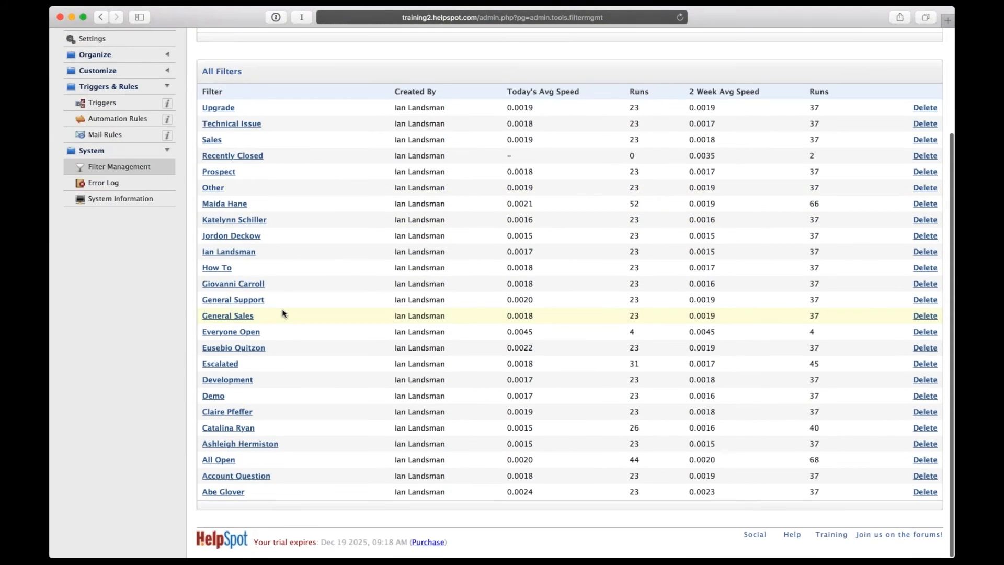
{"action": "scroll", "coordinate": [282, 309], "scroll_direction": "down", "scroll_amount": 3}
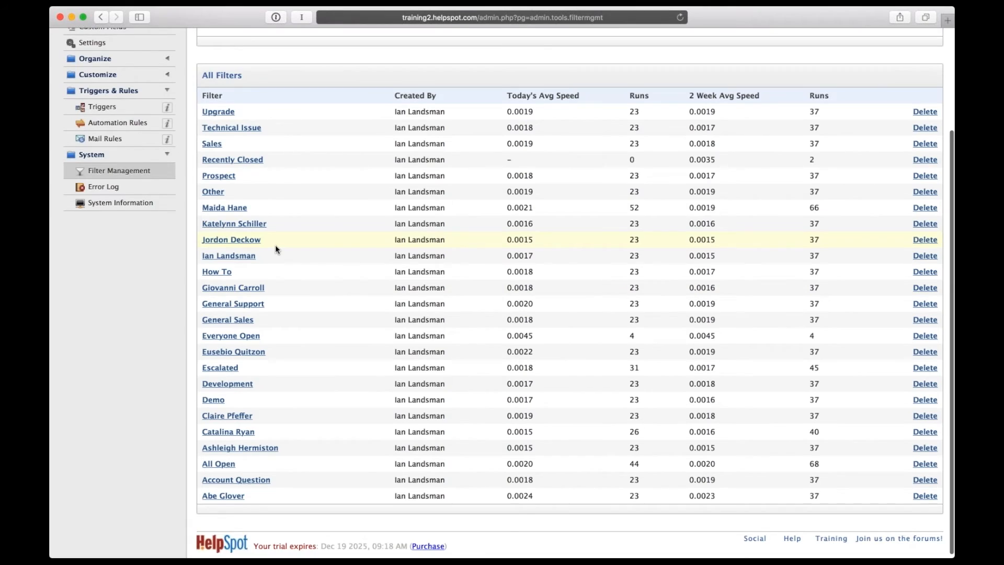
{"action": "scroll", "coordinate": [276, 250], "scroll_direction": "up", "scroll_amount": 1}
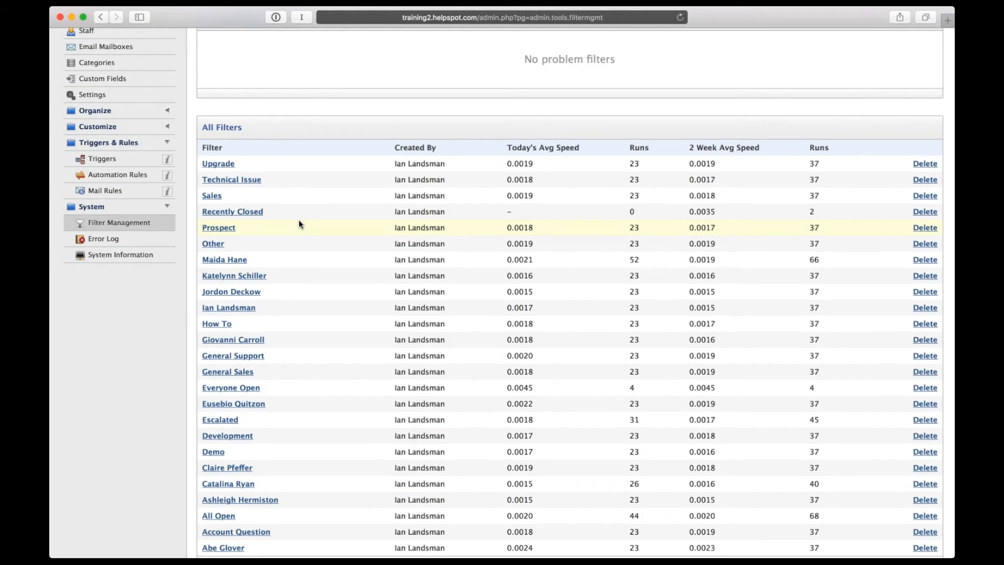
{"action": "scroll", "coordinate": [299, 224], "scroll_direction": "down", "scroll_amount": 1}
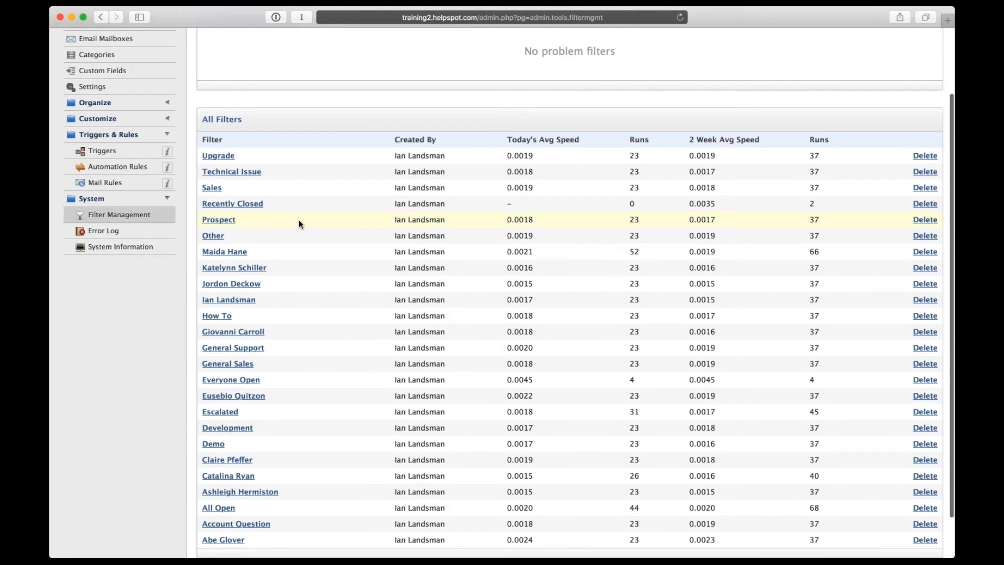
{"action": "scroll", "coordinate": [299, 221], "scroll_direction": "down", "scroll_amount": 3}
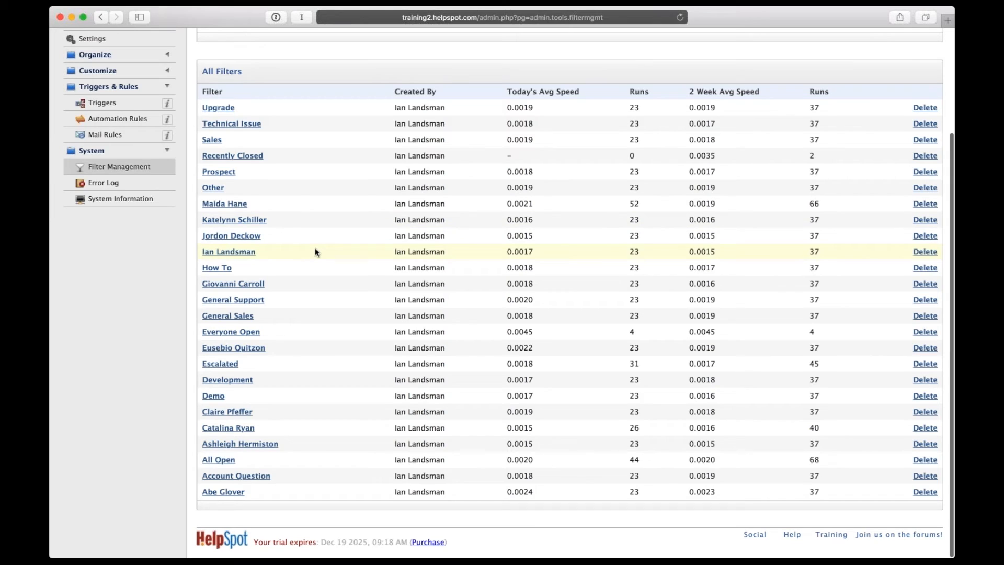
{"action": "scroll", "coordinate": [316, 253], "scroll_direction": "up", "scroll_amount": 2}
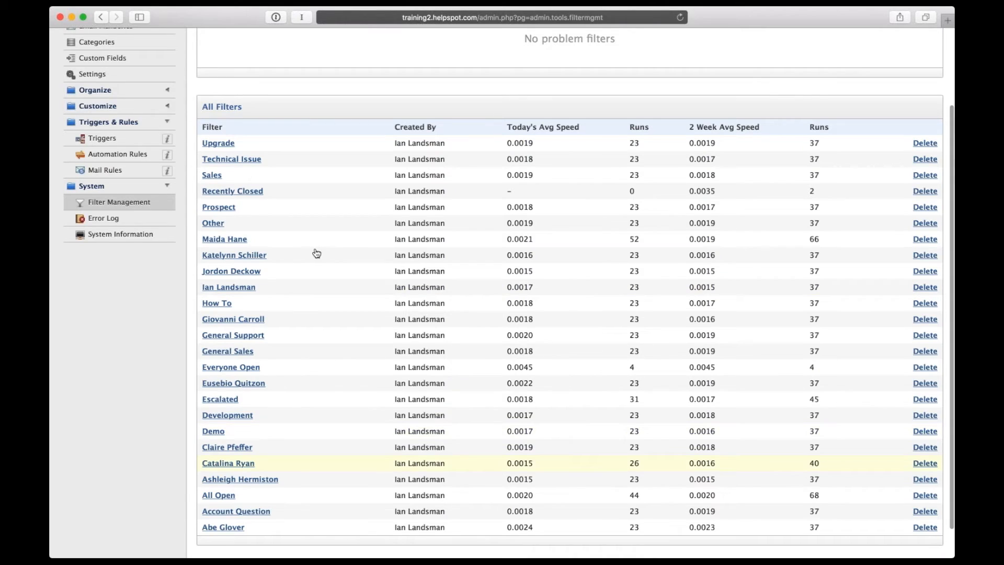
{"action": "scroll", "coordinate": [532, 261], "scroll_direction": "up", "scroll_amount": 5}
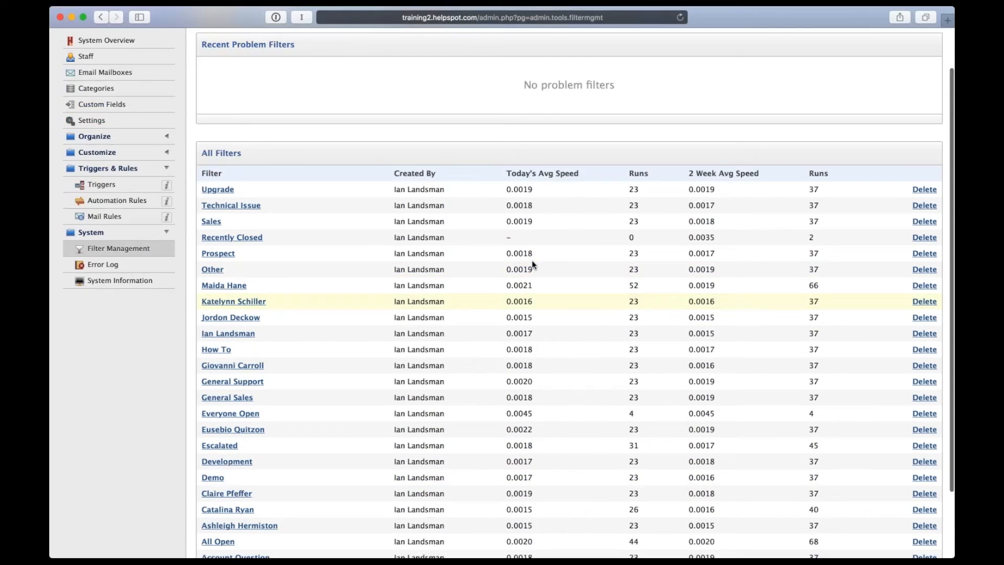
{"action": "scroll", "coordinate": [532, 259], "scroll_direction": "up", "scroll_amount": 1}
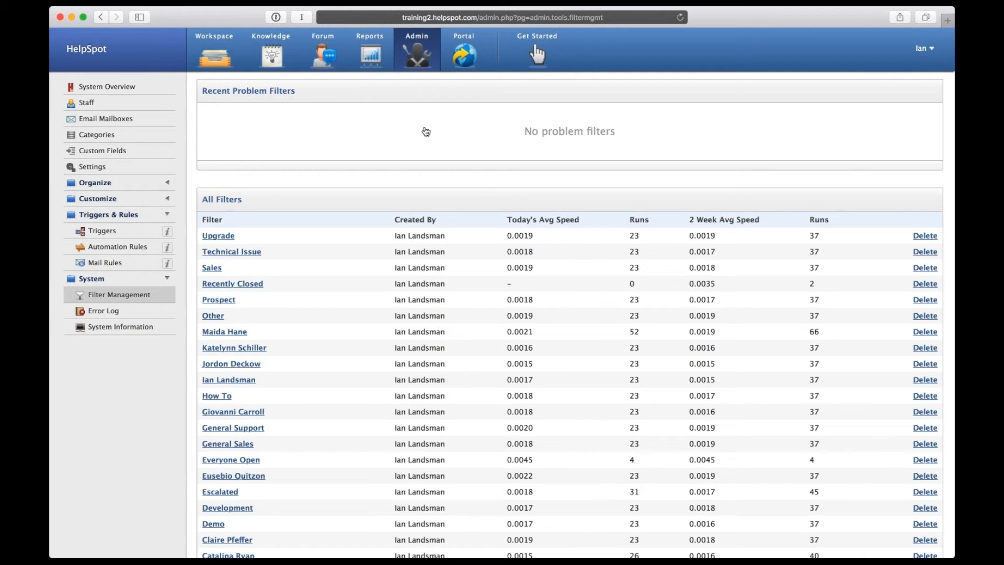
View the system error log, and collapse the System and Triggers & Rules groups.
{"action": "left_click", "coordinate": [108, 310]}
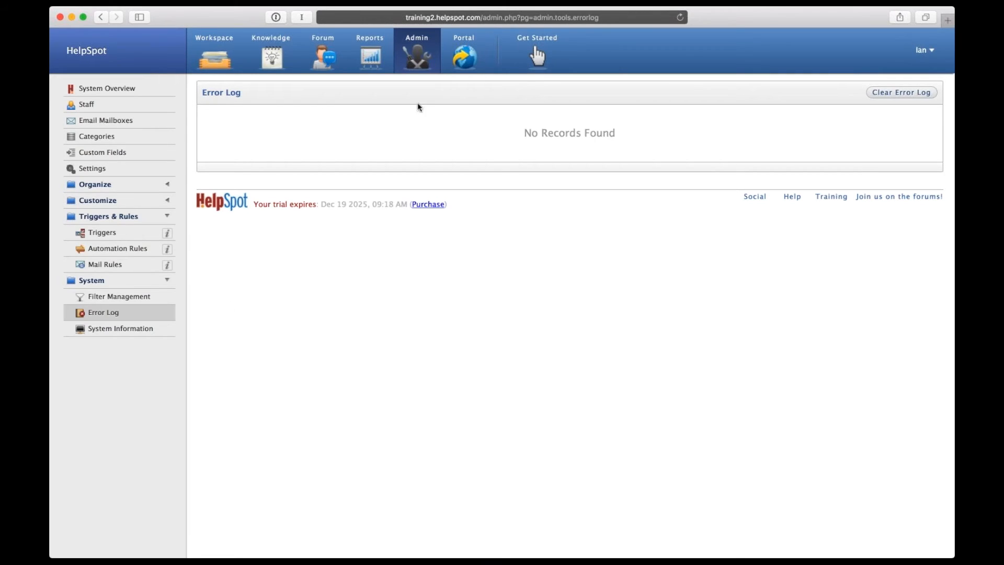
{"action": "left_click", "coordinate": [134, 283]}
{"action": "left_click", "coordinate": [128, 217]}
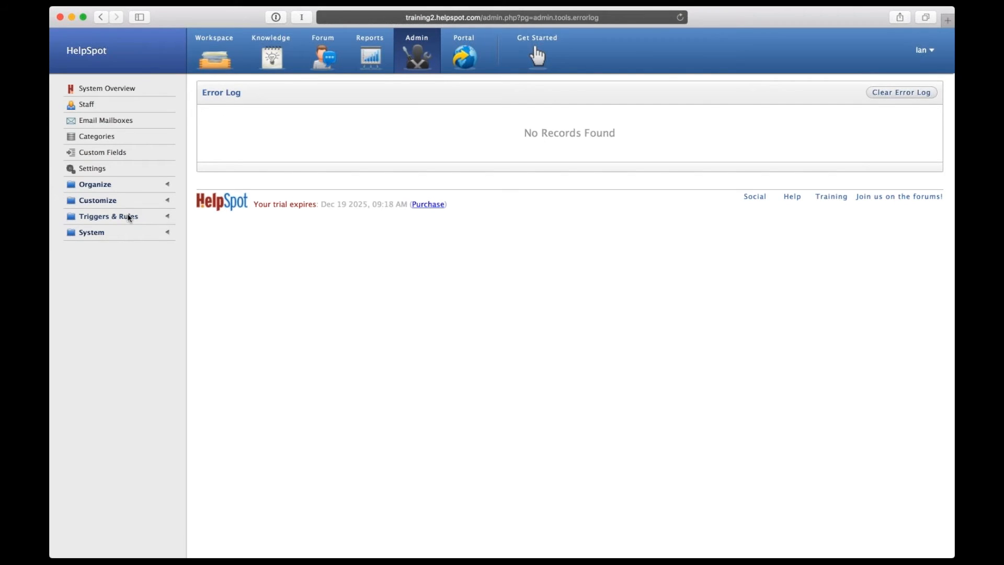
Open the reports and examine the Todayboard's charts for requests, replies to close, response speed, workloads and interactions.
{"action": "left_click", "coordinate": [367, 55]}
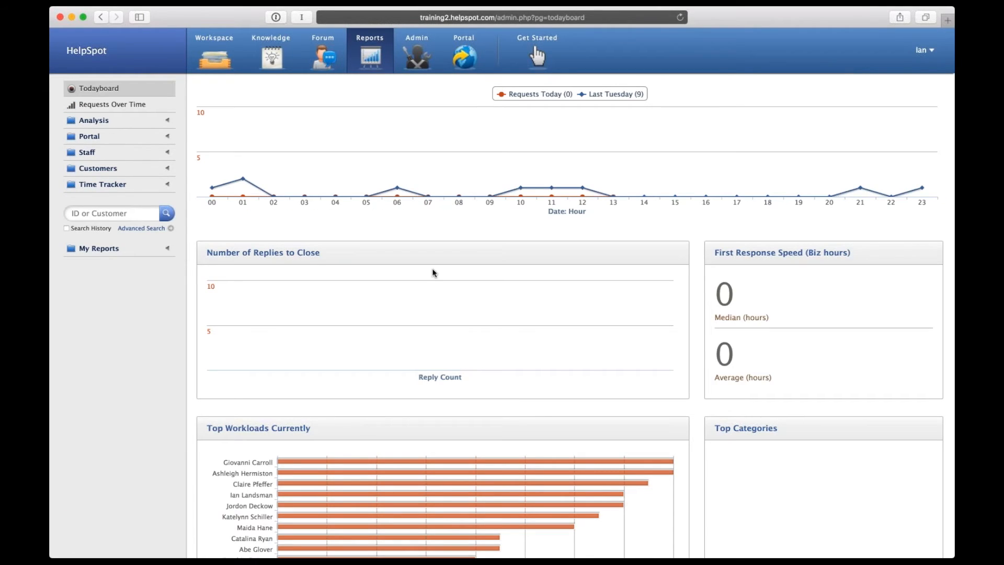
{"action": "scroll", "coordinate": [434, 272], "scroll_direction": "down", "scroll_amount": 5}
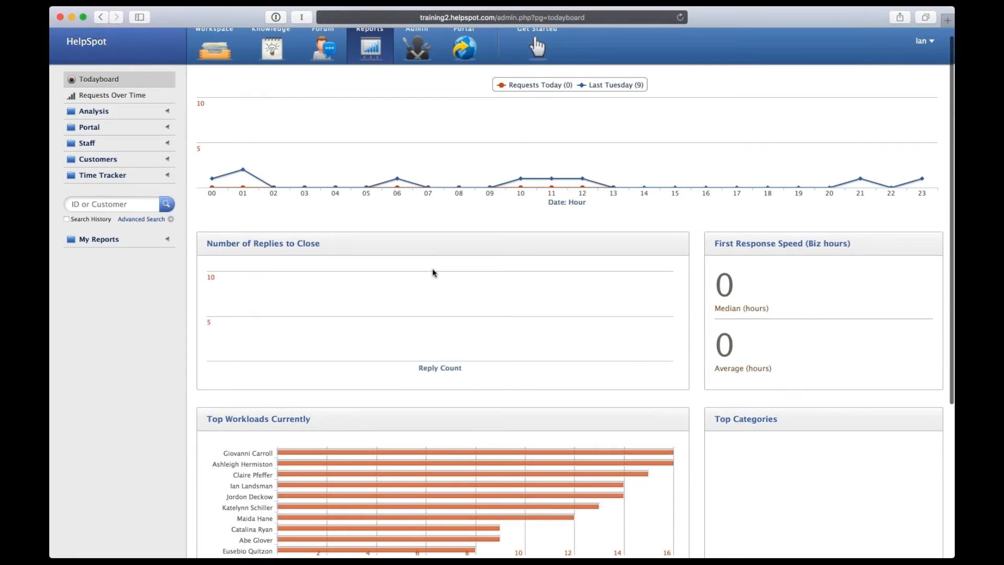
{"action": "scroll", "coordinate": [373, 410], "scroll_direction": "down", "scroll_amount": 4}
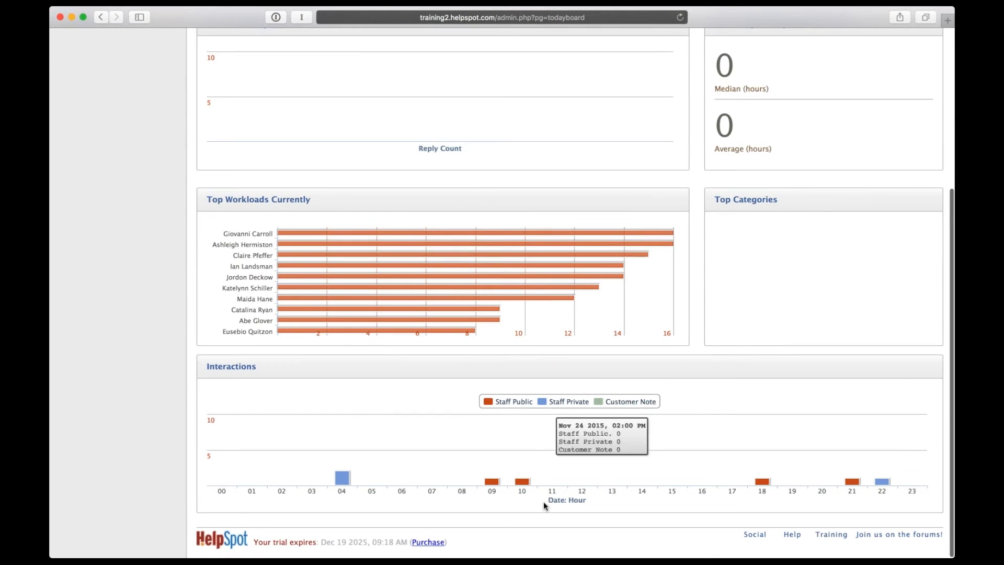
{"action": "scroll", "coordinate": [544, 501], "scroll_direction": "up", "scroll_amount": 9}
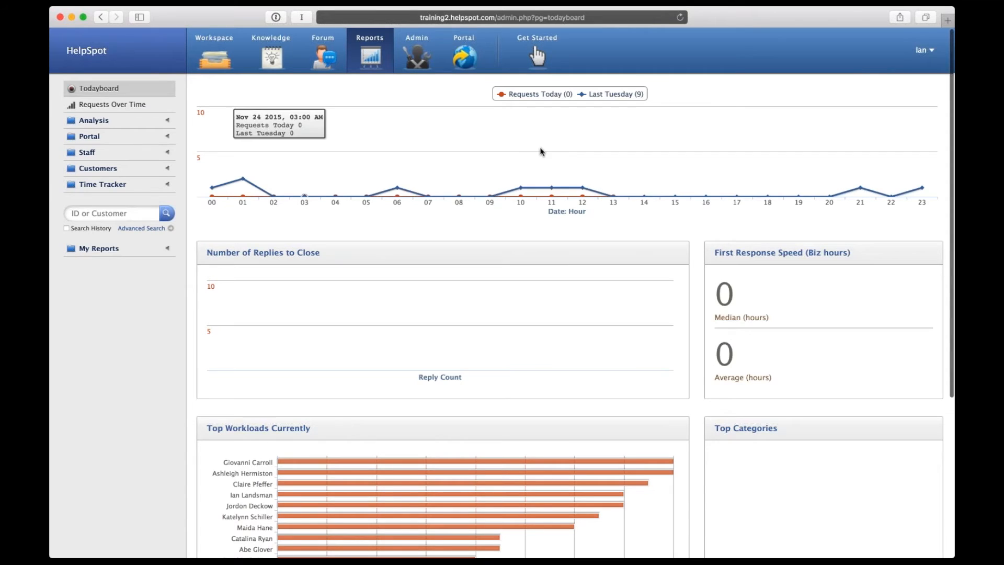
Run the Requests Over Time report for the year 2015, grouped by month.
{"action": "left_click", "coordinate": [100, 104]}
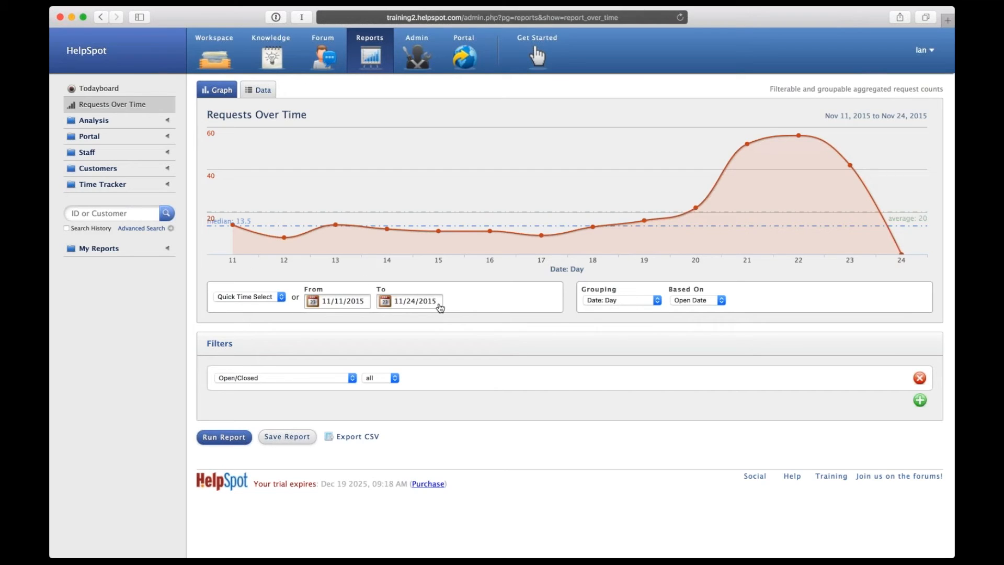
{"action": "left_click", "coordinate": [272, 299]}
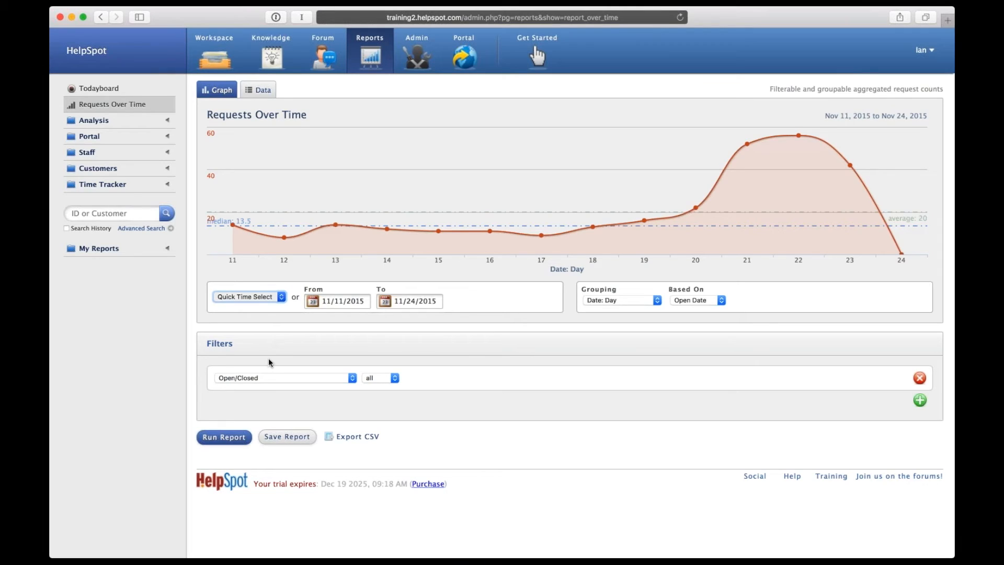
{"action": "left_click", "coordinate": [215, 441]}
{"action": "left_click", "coordinate": [263, 343]}
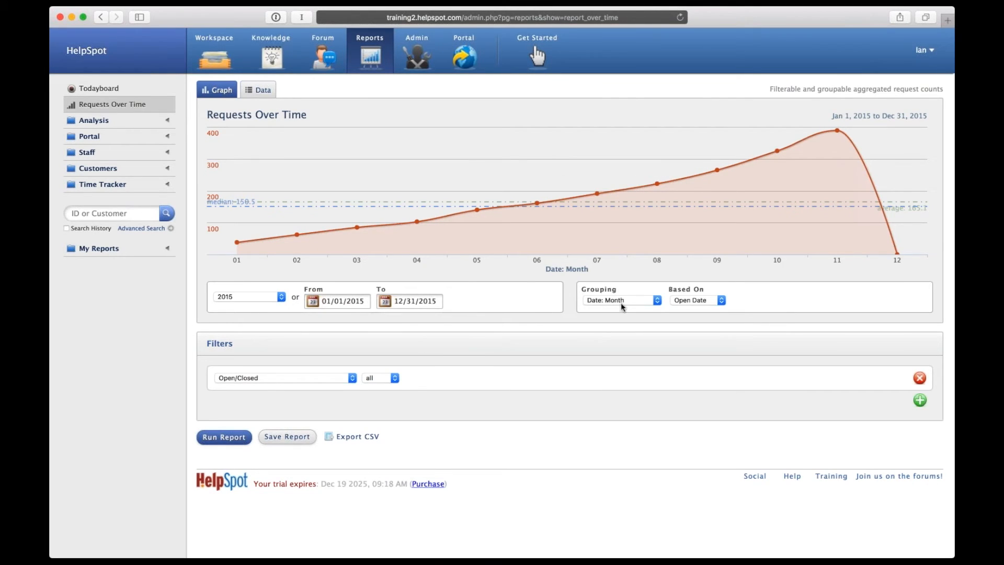
Run the Requests Over Time report for Nov, 2015, grouped by day.
{"action": "left_click", "coordinate": [266, 298]}
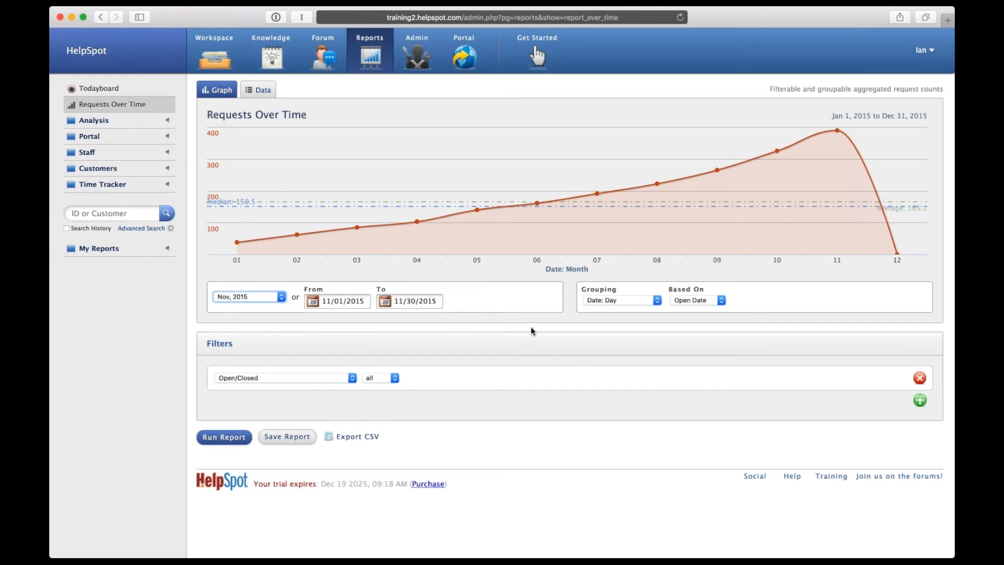
{"action": "left_click", "coordinate": [616, 302]}
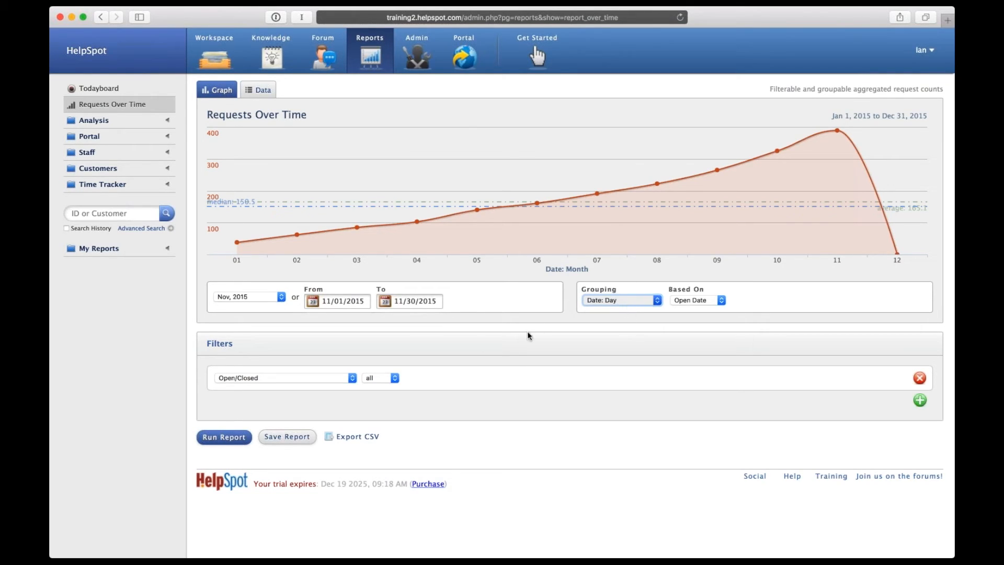
{"action": "left_click", "coordinate": [246, 432]}
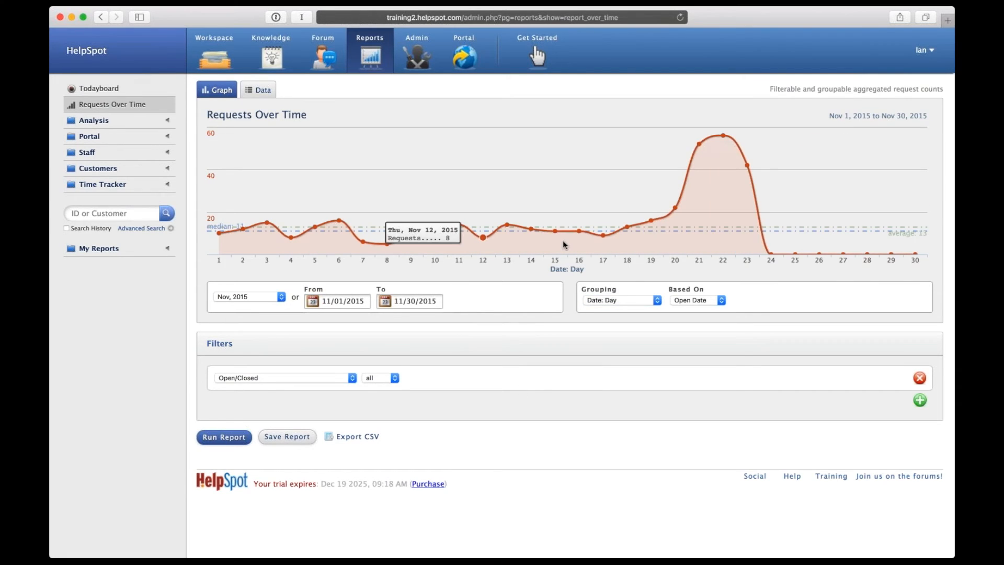
Rerun the Requests Over Time report grouped by Hour of Day and examine the request counts at individual hours.
{"action": "left_click", "coordinate": [648, 303]}
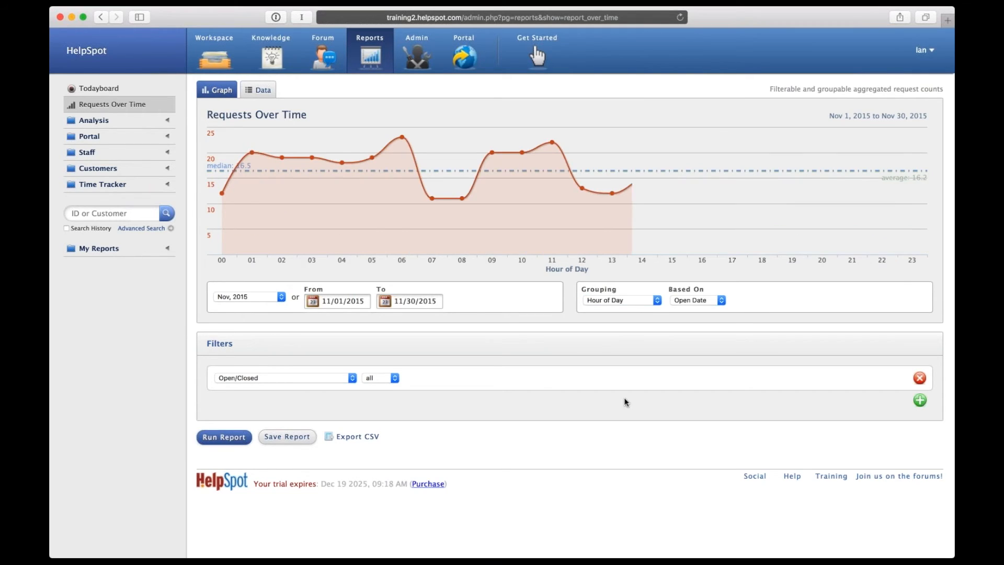
{"action": "mouse_move", "coordinate": [245, 205]}
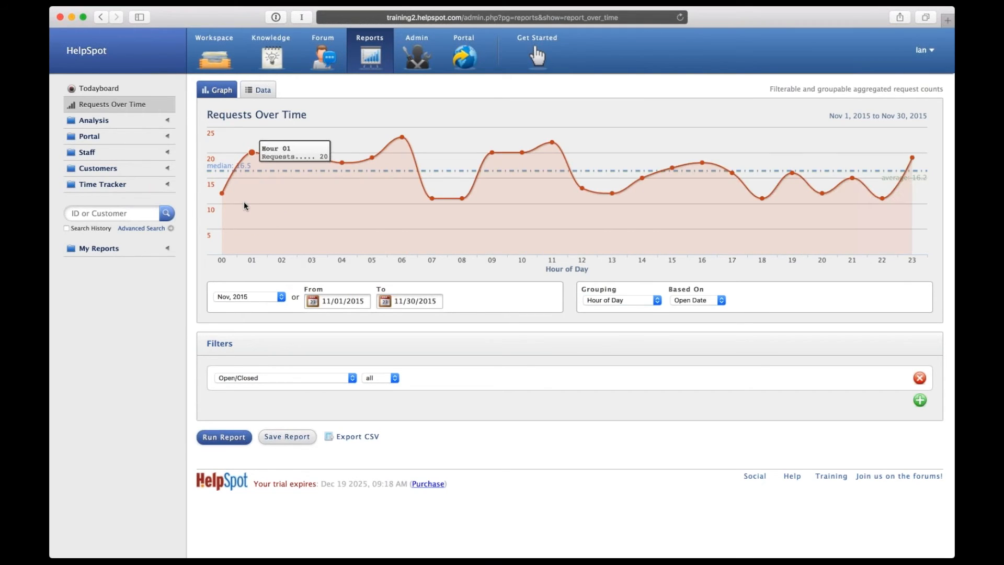
{"action": "mouse_move", "coordinate": [394, 157]}
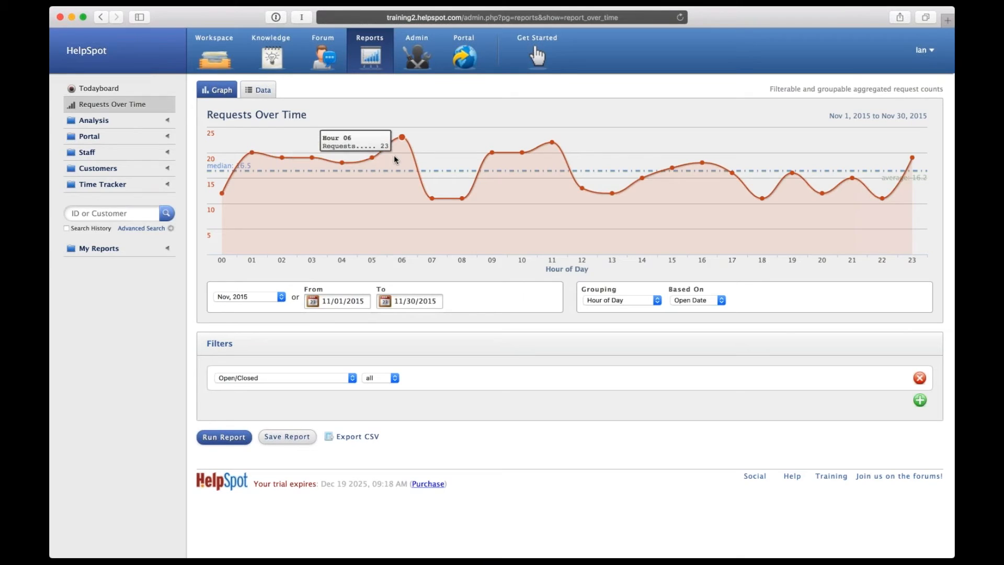
{"action": "mouse_move", "coordinate": [442, 200]}
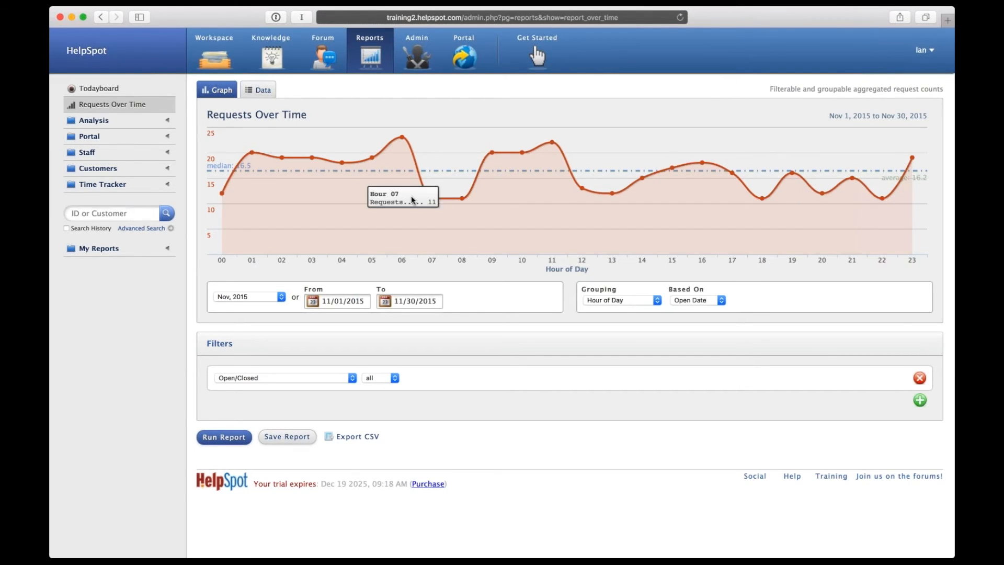
Rerun the Requests Over Time report grouped by Day of Week.
{"action": "left_click", "coordinate": [613, 302]}
{"action": "left_click", "coordinate": [604, 309]}
{"action": "left_click", "coordinate": [218, 438]}
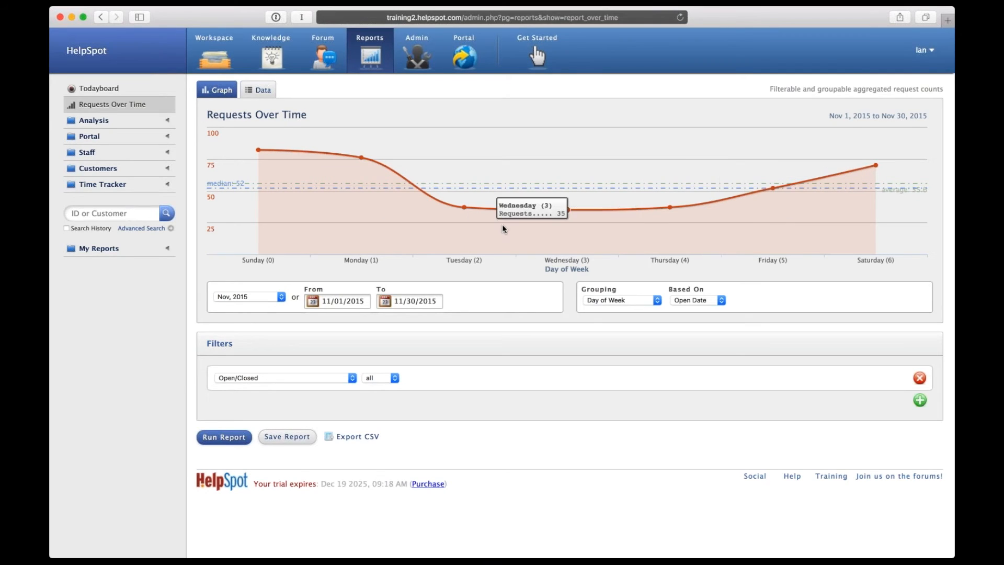
Rerun the Requests Over Time report grouped by Category, and examine both its graph and its data table.
{"action": "left_click", "coordinate": [650, 300]}
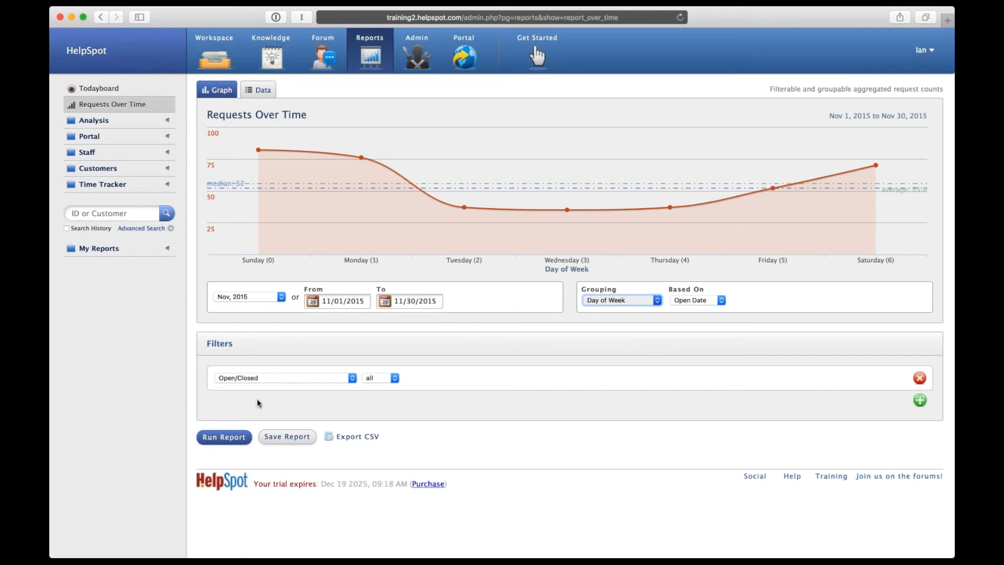
{"action": "key", "text": "c"}
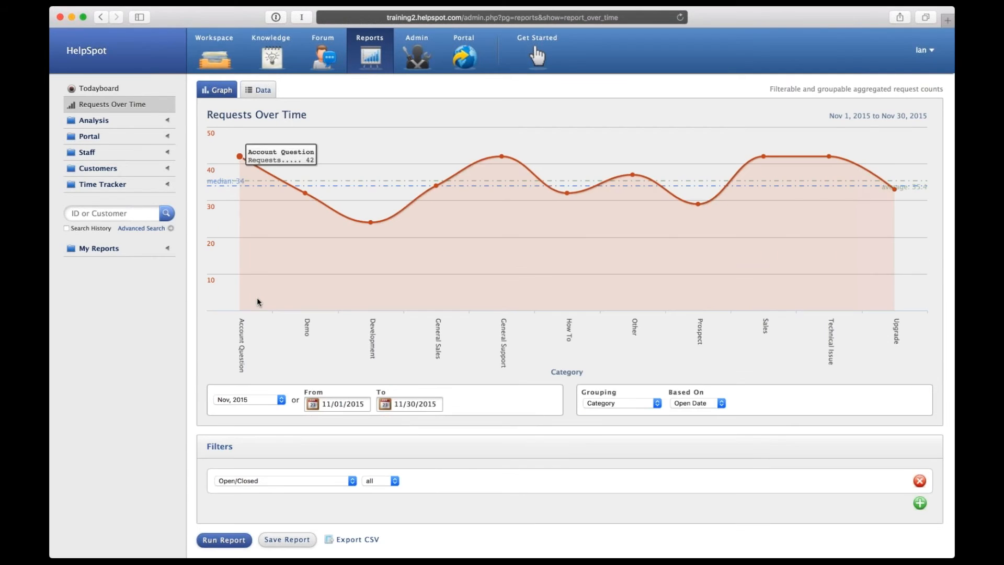
{"action": "mouse_move", "coordinate": [748, 165]}
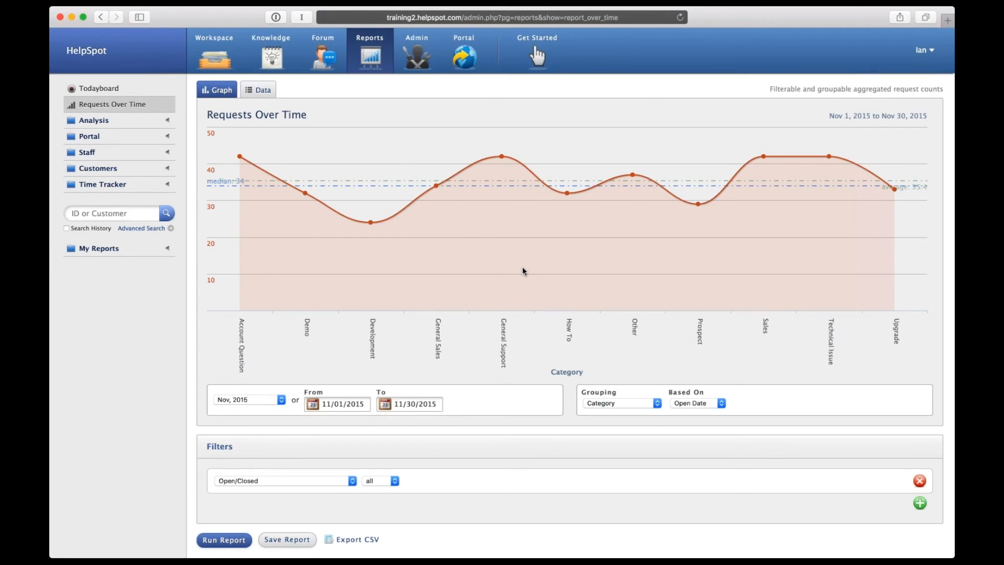
{"action": "left_click", "coordinate": [261, 91]}
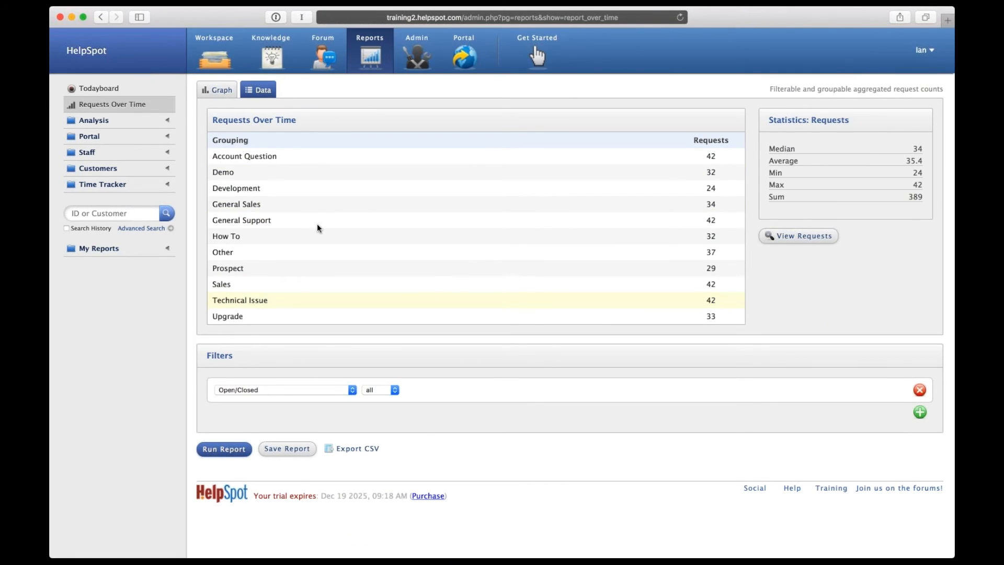
{"action": "left_click", "coordinate": [217, 90]}
{"action": "scroll", "coordinate": [369, 534], "scroll_direction": "down", "scroll_amount": 1}
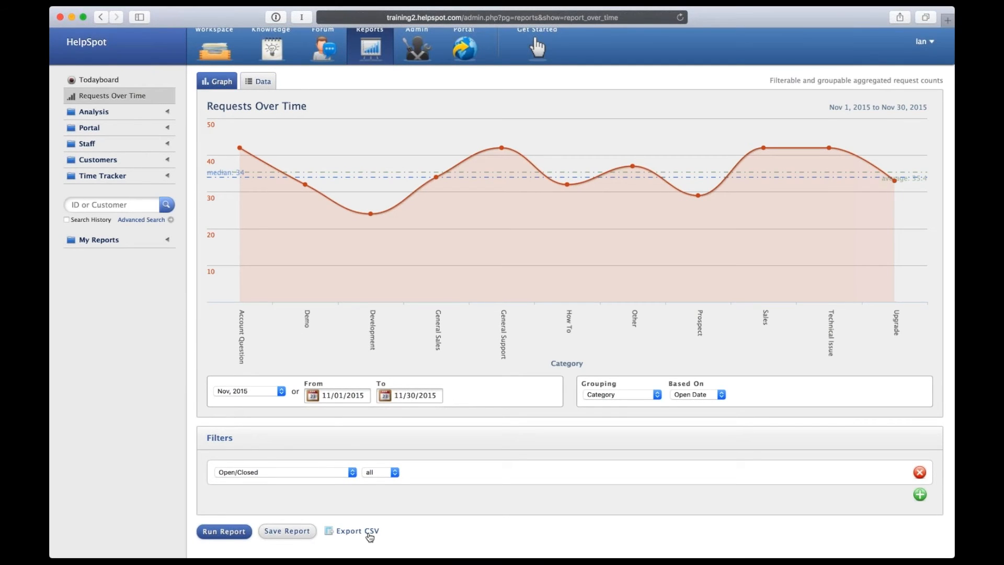
Run the November 2015 Requests Over Time report grouped by Assigned User.
{"action": "left_click", "coordinate": [641, 397]}
{"action": "left_click", "coordinate": [328, 470]}
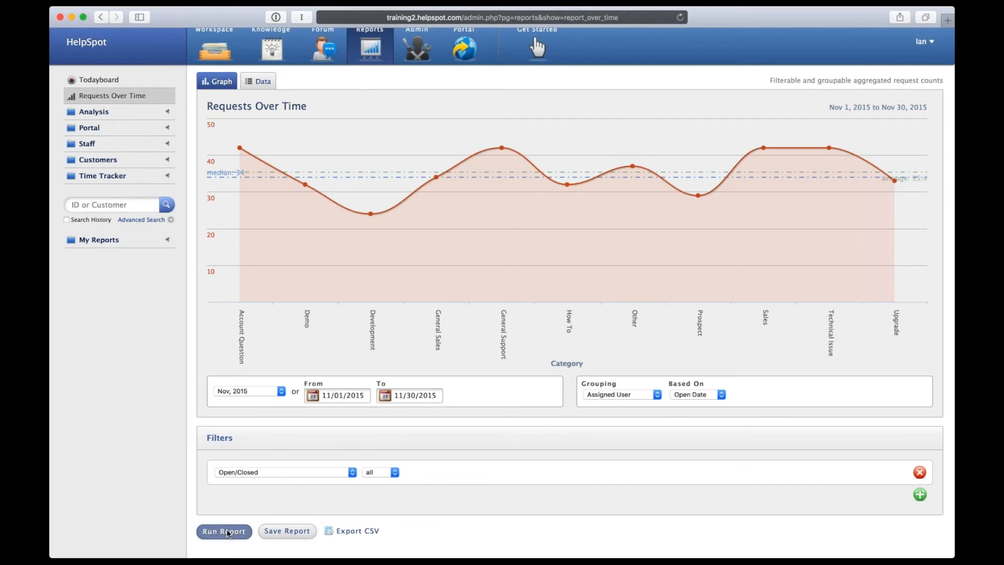
{"action": "left_click", "coordinate": [228, 532]}
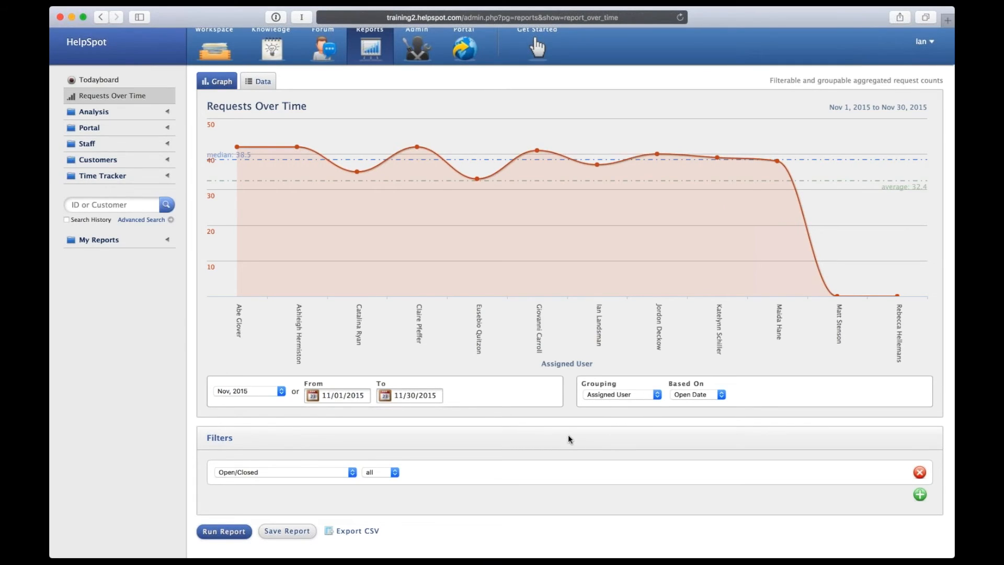
{"action": "scroll", "coordinate": [569, 436], "scroll_direction": "down", "scroll_amount": 2}
{"action": "double_click", "coordinate": [352, 417]}
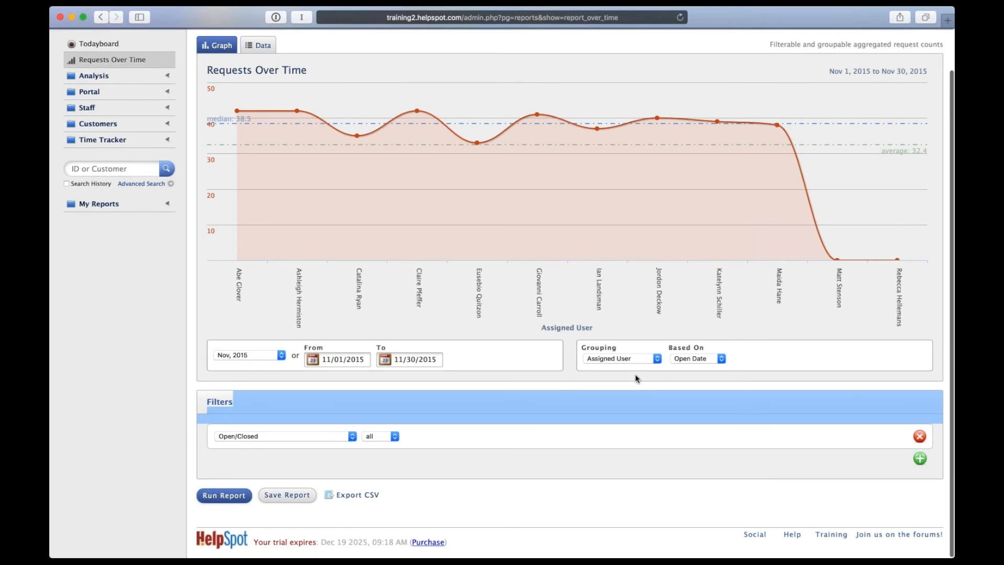
{"action": "left_click", "coordinate": [568, 383]}
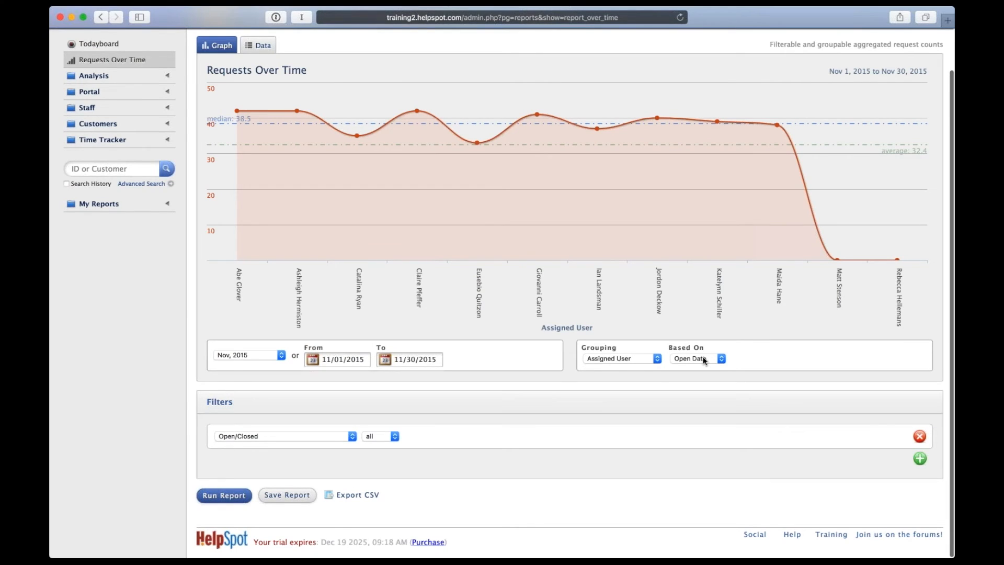
Save the current Requests Over Time report under the name "Assigned User Group".
{"action": "left_click", "coordinate": [289, 496]}
{"action": "type", "text": "As"}
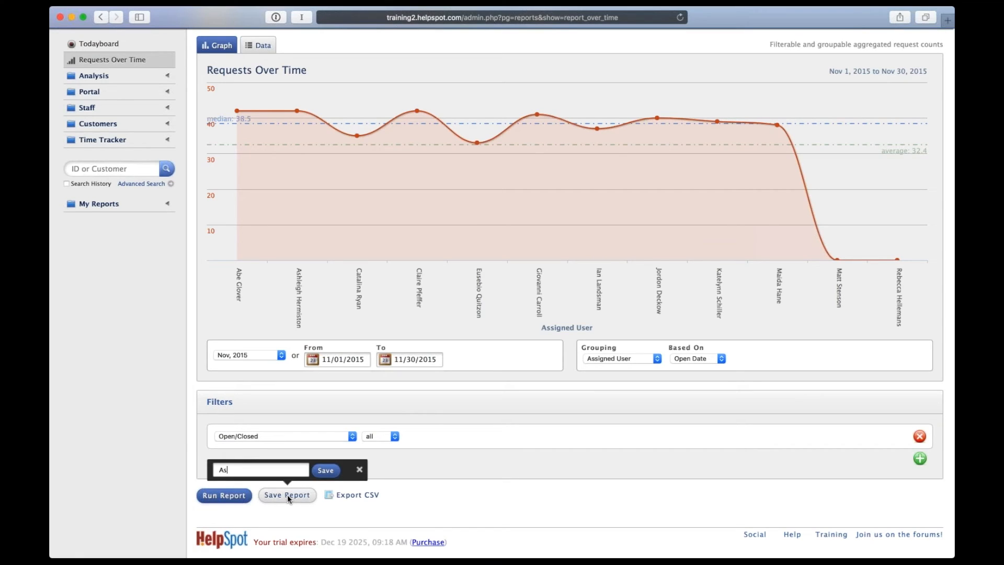
{"action": "type", "text": "signed User Group"}
{"action": "left_click", "coordinate": [335, 466]}
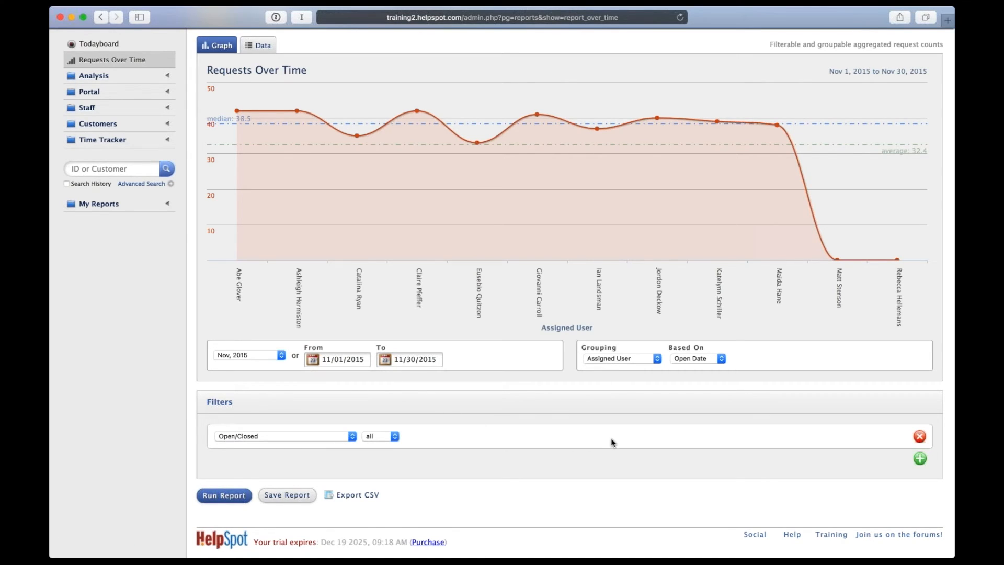
{"action": "scroll", "coordinate": [543, 437], "scroll_direction": "up", "scroll_amount": 2}
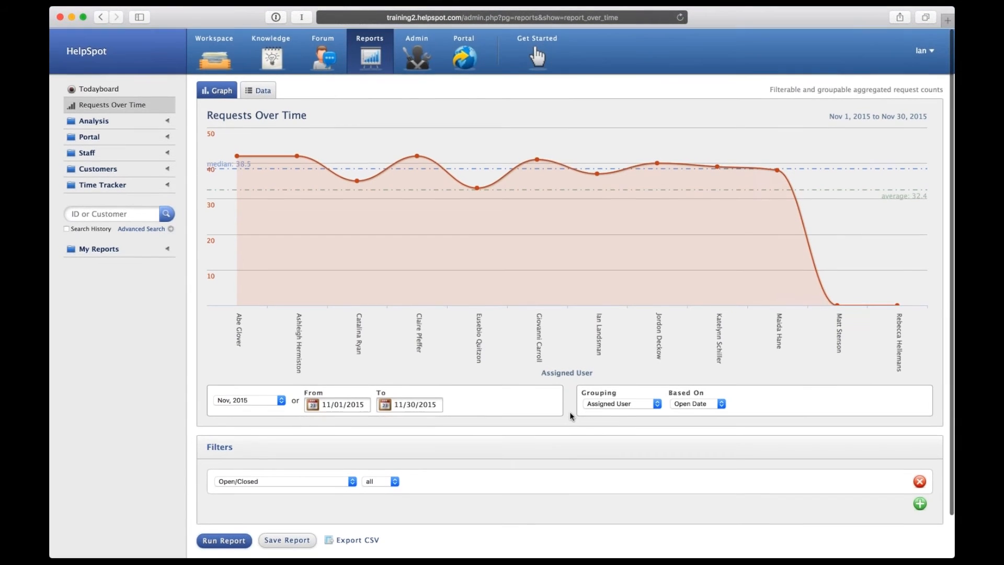
Open the First Response Speed report under Analysis and examine its options for grouping, calculation basis and speed unit.
{"action": "left_click", "coordinate": [105, 122]}
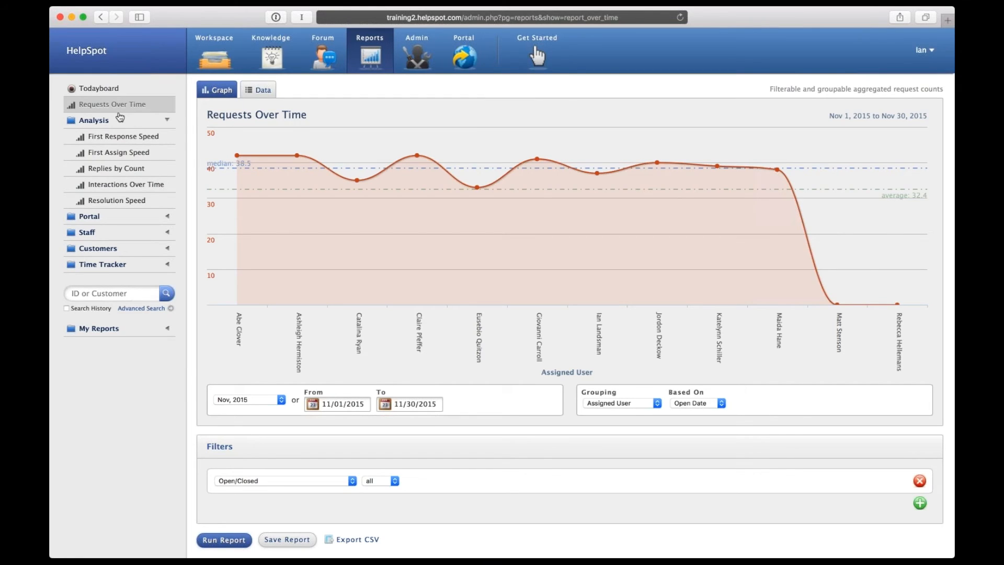
{"action": "left_click", "coordinate": [108, 135]}
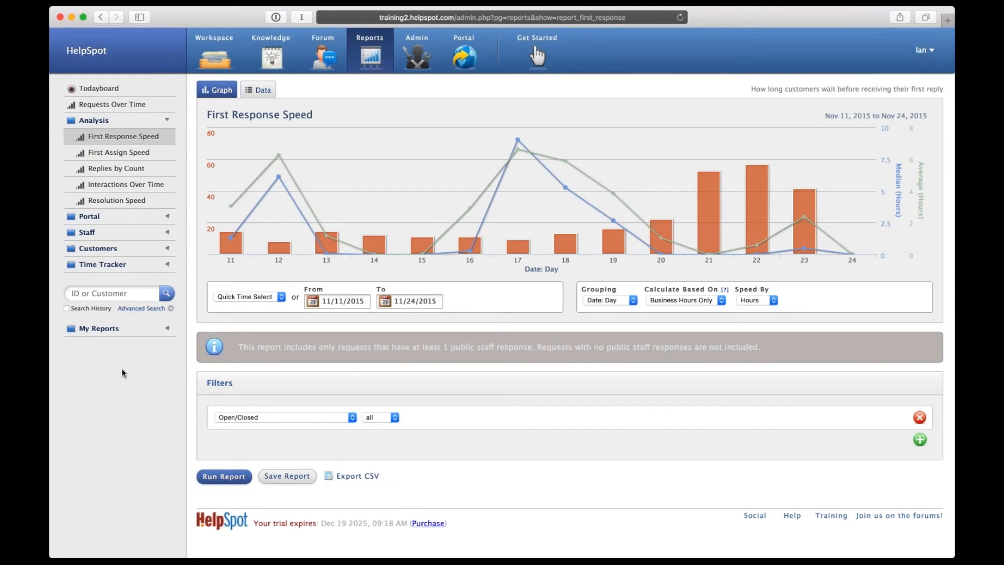
{"action": "left_click", "coordinate": [686, 300]}
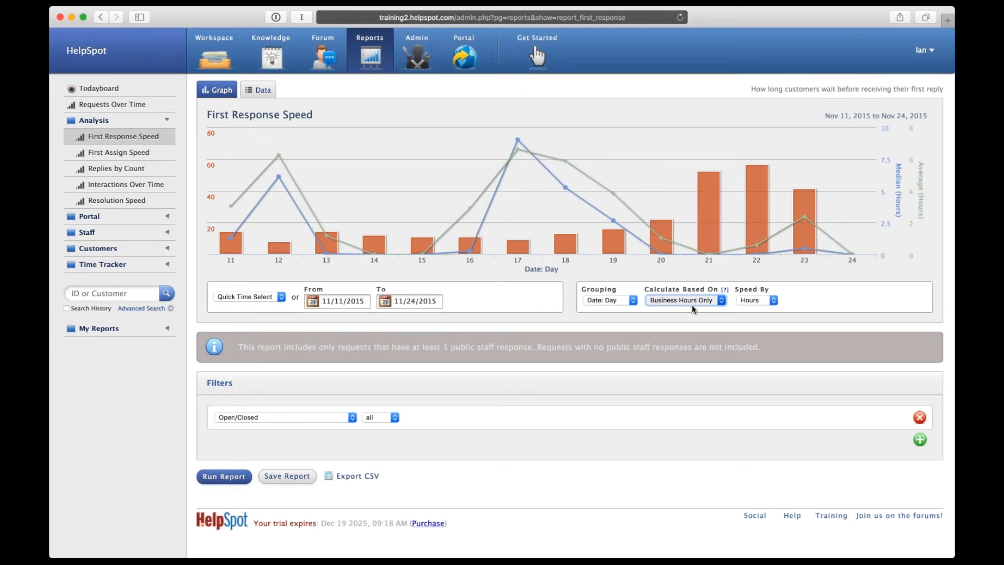
{"action": "left_click", "coordinate": [692, 306]}
{"action": "left_click", "coordinate": [687, 297]}
{"action": "left_click", "coordinate": [687, 294]}
{"action": "left_click", "coordinate": [768, 298]}
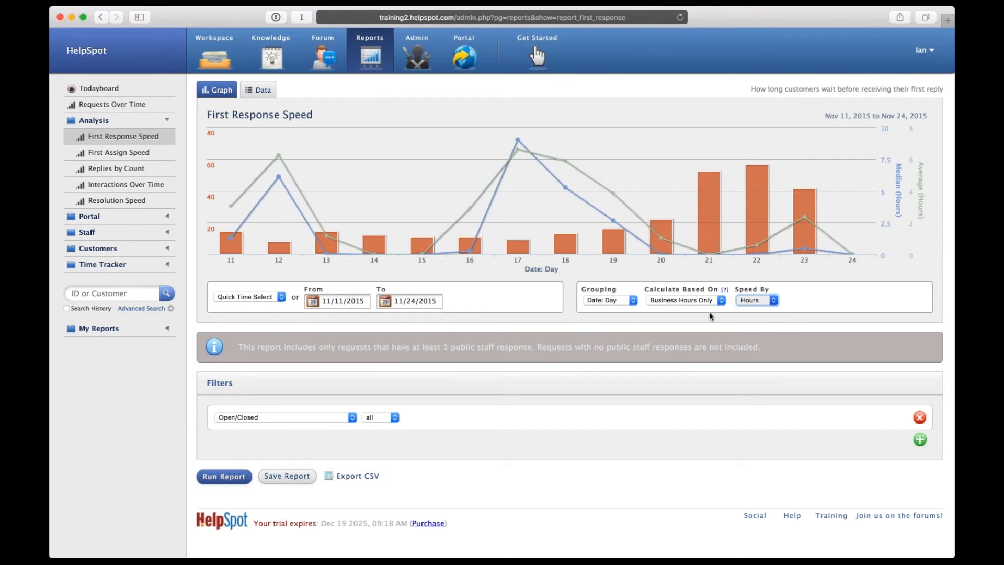
{"action": "left_click", "coordinate": [632, 301]}
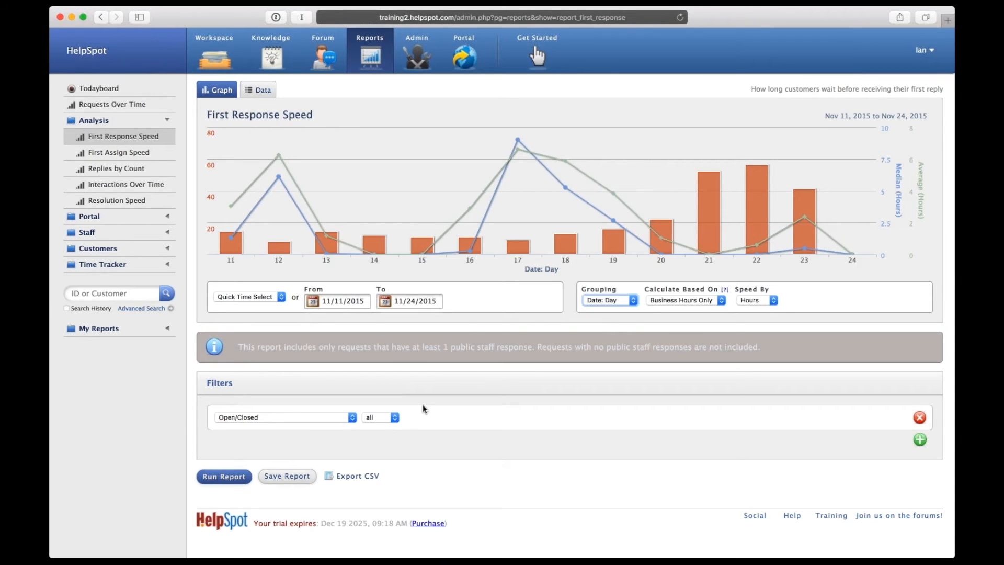
Filter the First Response Speed report to Category Is General Sales, run it, and view its data table before returning to the graph.
{"action": "left_click", "coordinate": [353, 418]}
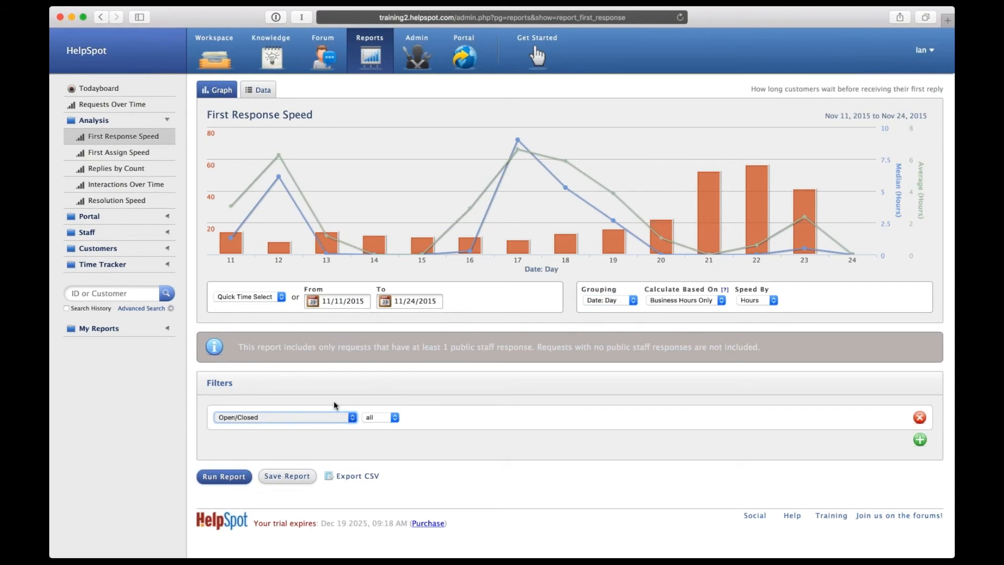
{"action": "left_click", "coordinate": [335, 405]}
{"action": "left_click", "coordinate": [443, 419]}
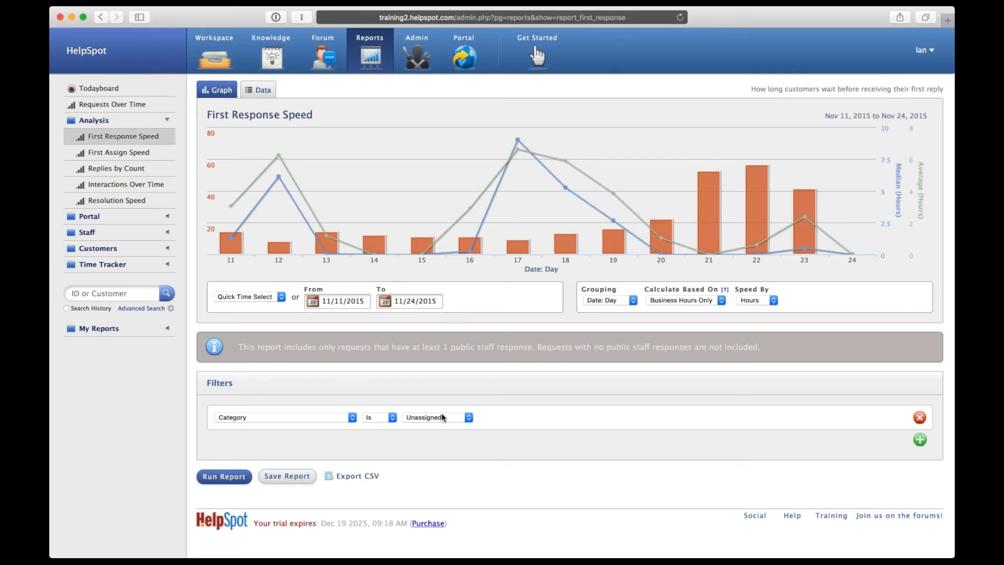
{"action": "left_click", "coordinate": [447, 444]}
{"action": "left_click", "coordinate": [237, 475]}
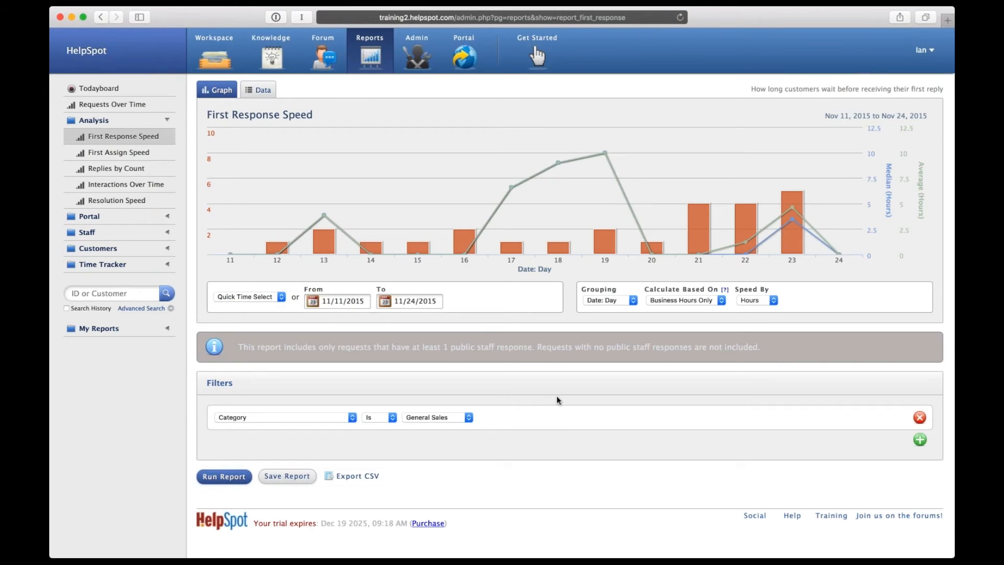
{"action": "left_click", "coordinate": [258, 90]}
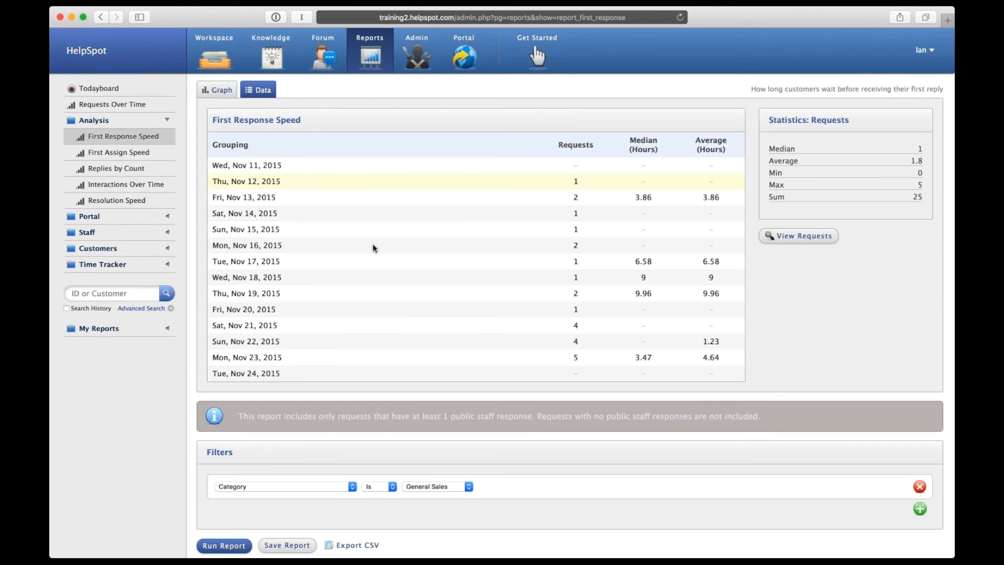
{"action": "left_click", "coordinate": [222, 93]}
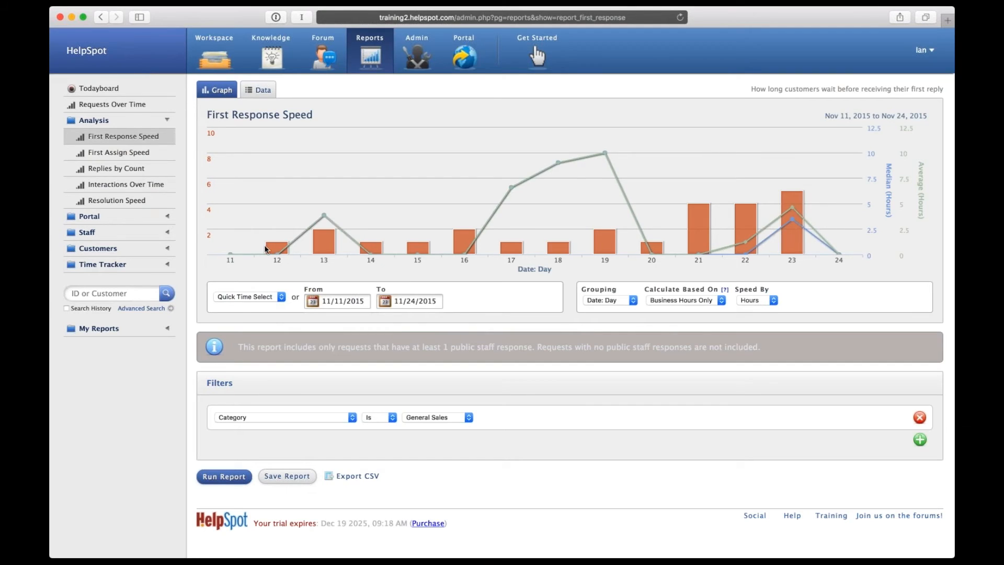
Examine the Interactions Over Time and Resolution Speed reports under Analysis, and collapse the Analysis group.
{"action": "left_click", "coordinate": [113, 186]}
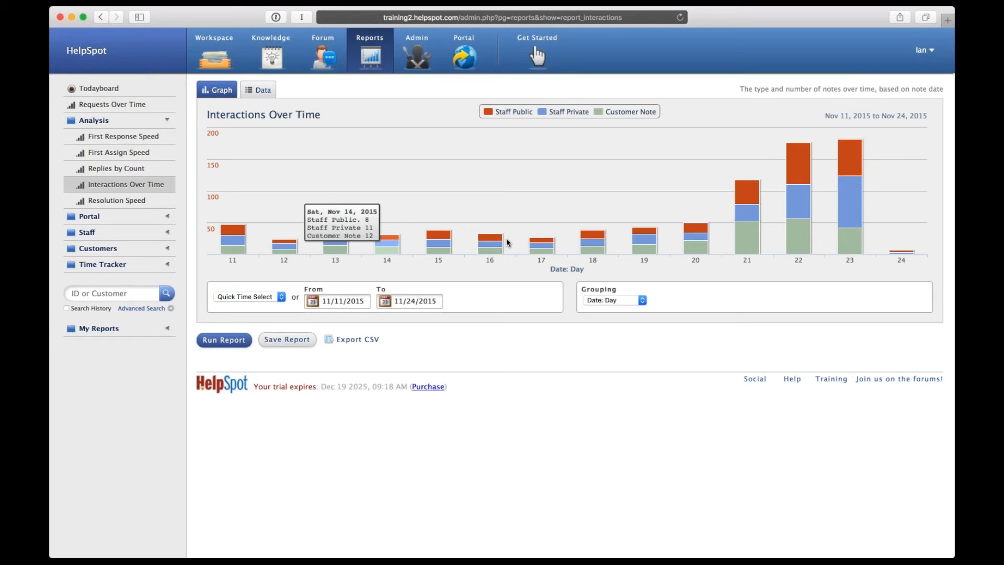
{"action": "mouse_move", "coordinate": [799, 218]}
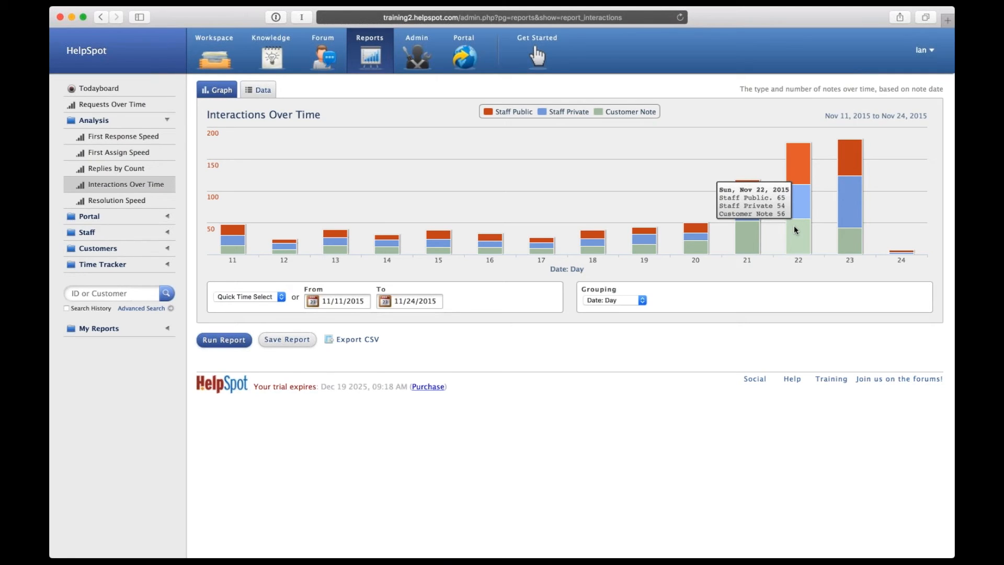
{"action": "left_click", "coordinate": [103, 200]}
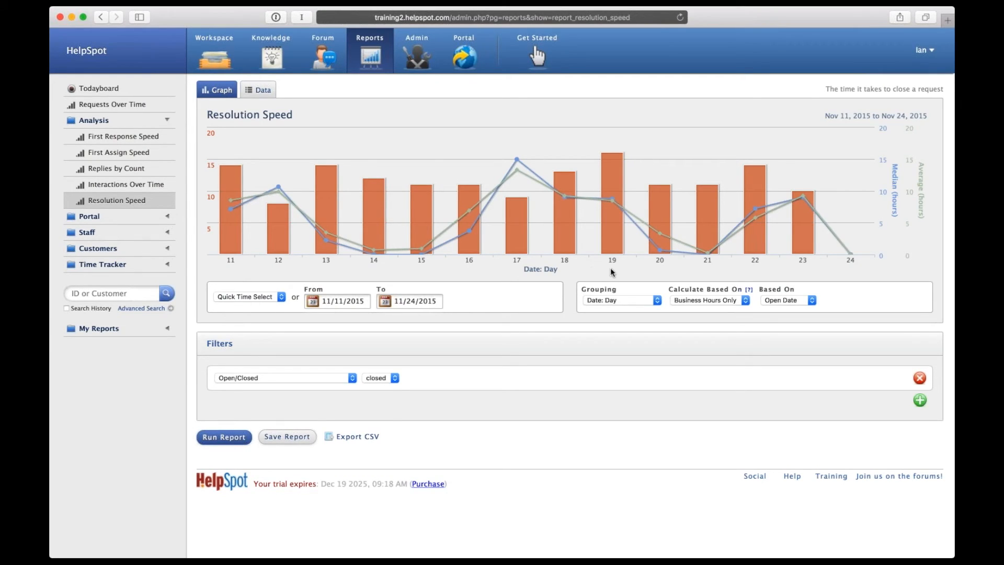
{"action": "left_click", "coordinate": [727, 303]}
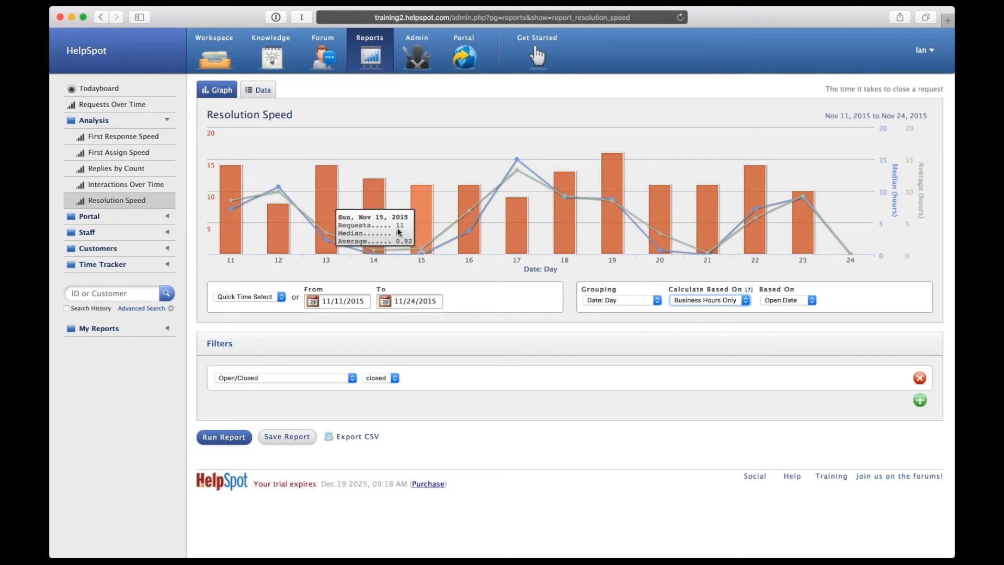
{"action": "left_click", "coordinate": [91, 120]}
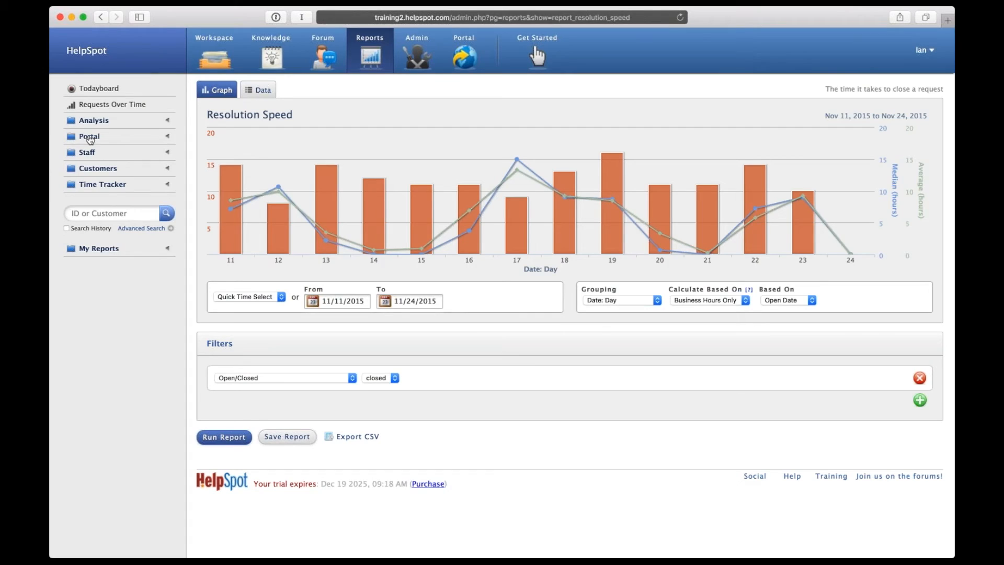
Open the Searches/Few Results report under Portal and check which reports the Time Tracker group offers.
{"action": "left_click", "coordinate": [90, 138]}
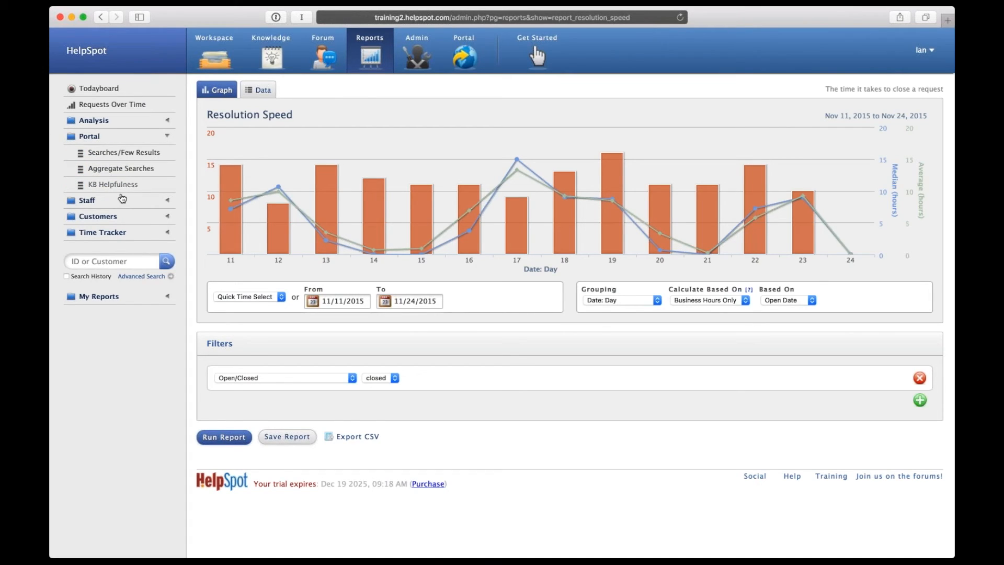
{"action": "left_click", "coordinate": [109, 157]}
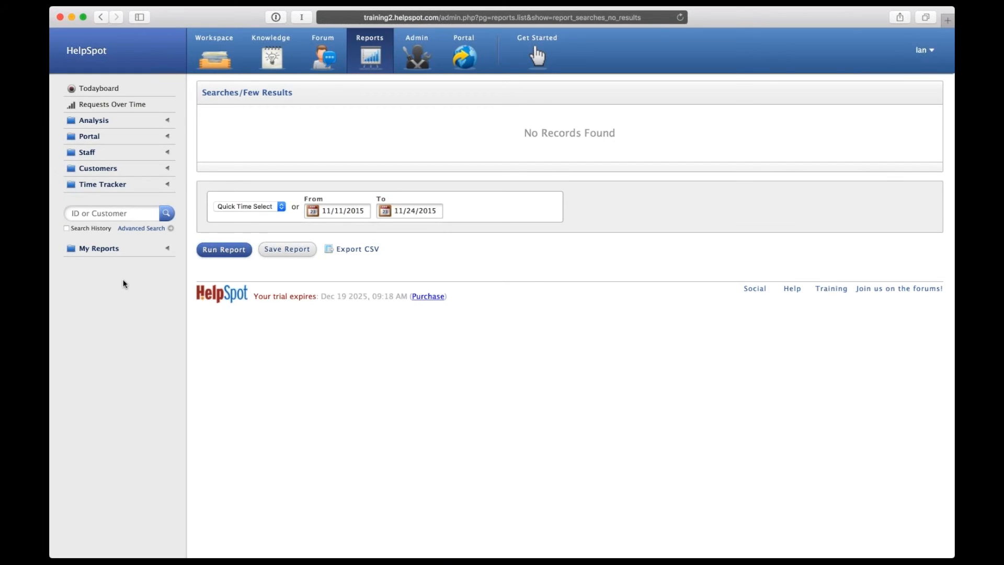
{"action": "left_click", "coordinate": [121, 183]}
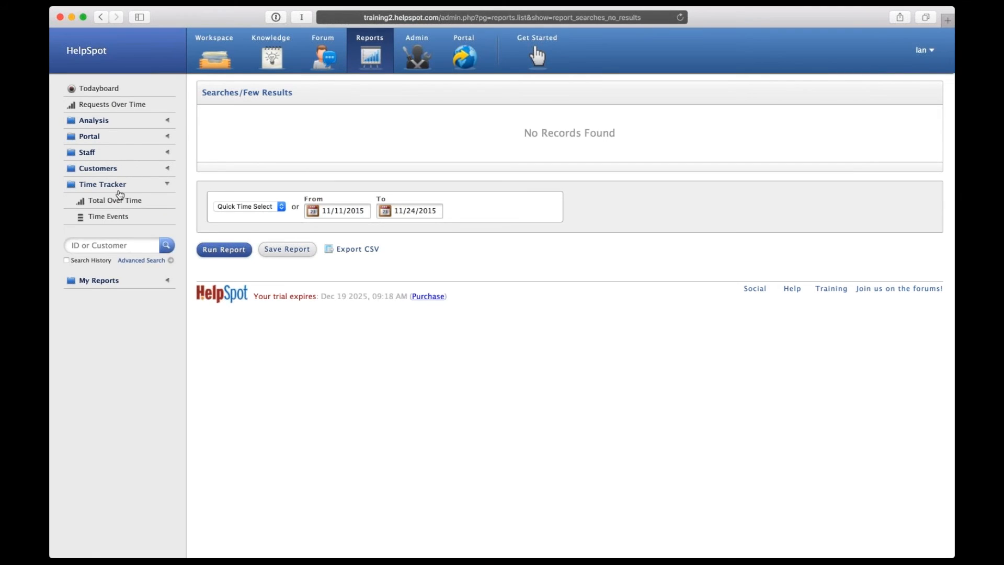
{"action": "left_click", "coordinate": [117, 184]}
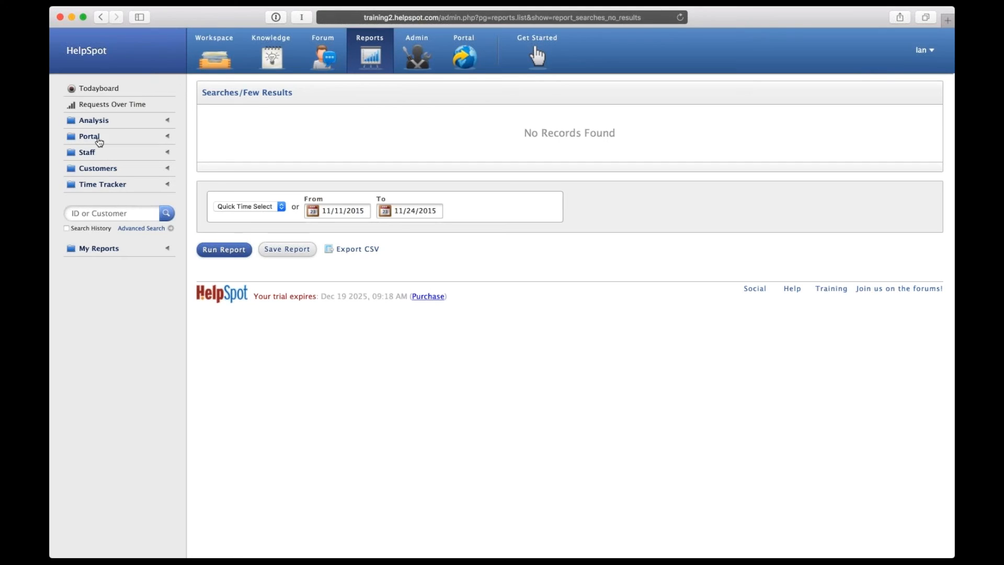
Examine the Response Usage report under Staff, and view the reports Todayboard and the Admin System Overview.
{"action": "left_click", "coordinate": [88, 153]}
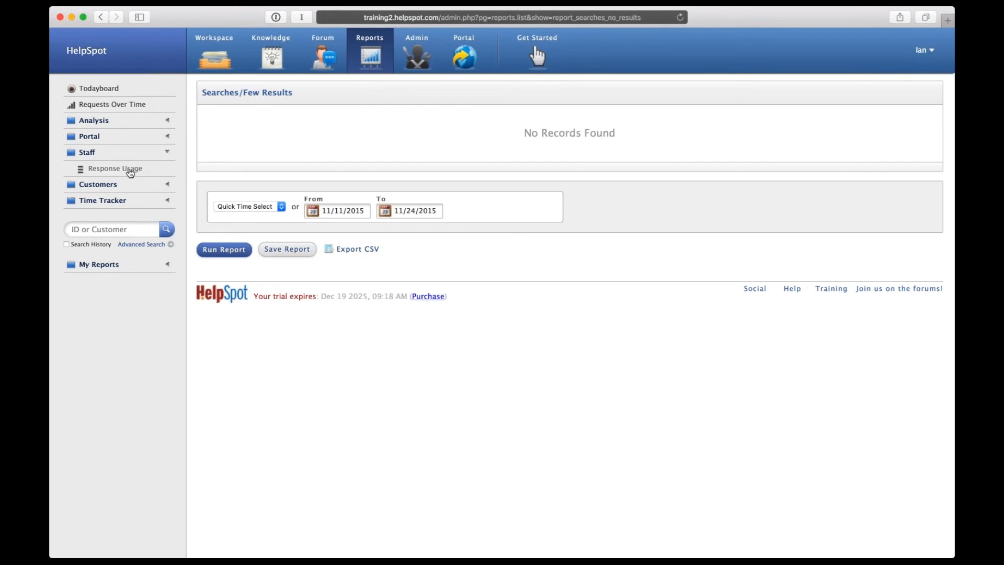
{"action": "left_click", "coordinate": [128, 170]}
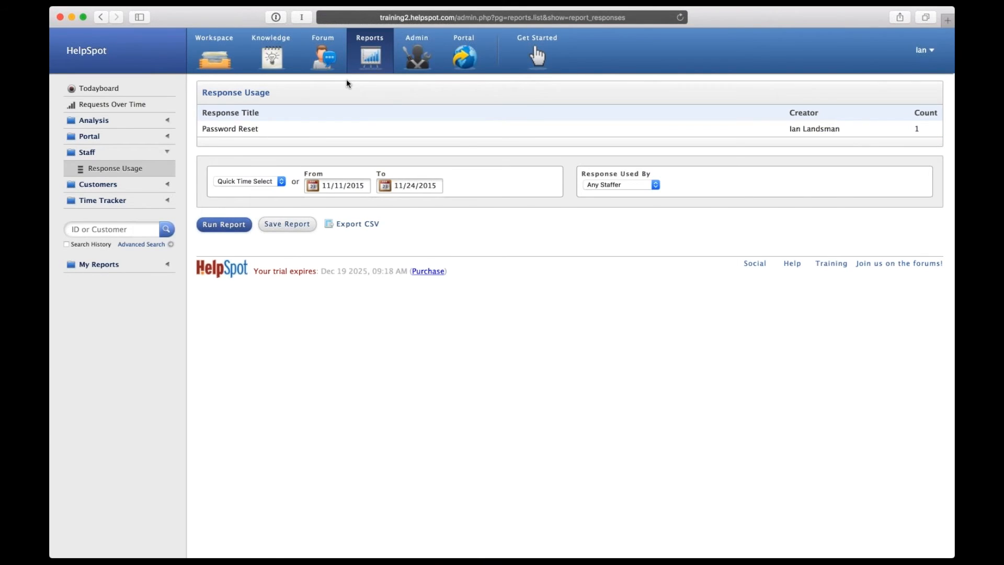
{"action": "left_click", "coordinate": [369, 61]}
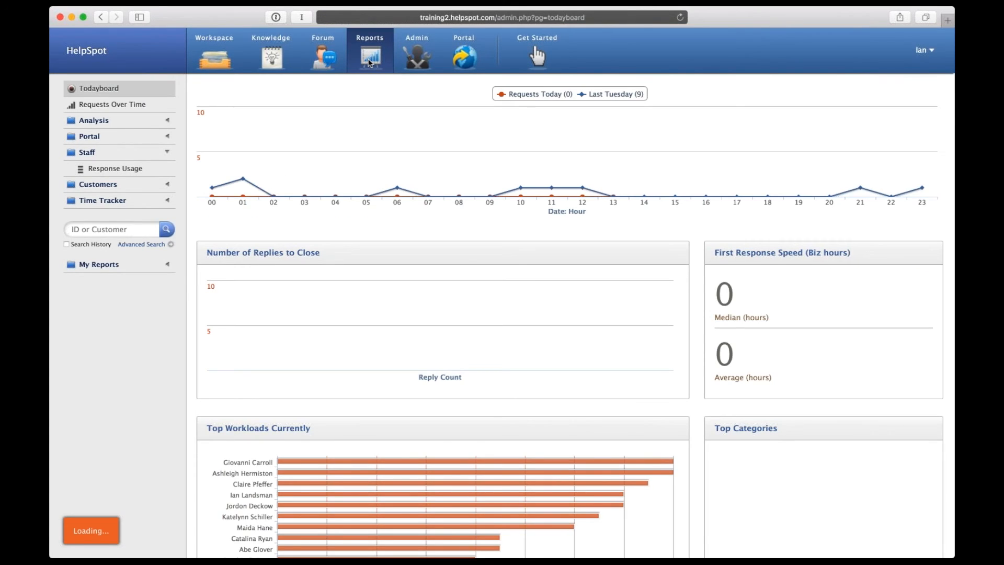
{"action": "left_click", "coordinate": [416, 59]}
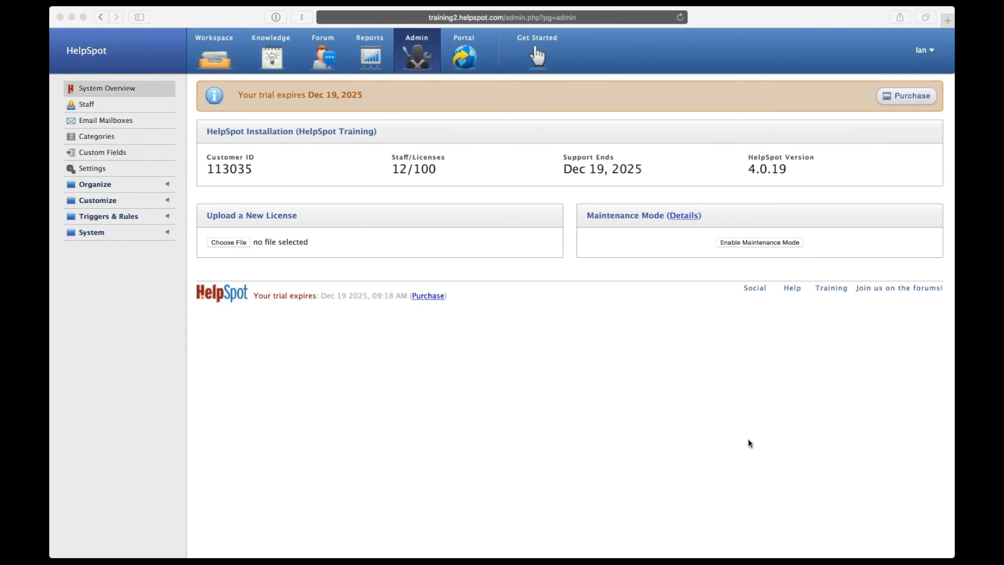
Start a new request filter in the Workspace and add a Custom "where" clause (SQL) condition to it.
{"action": "left_click", "coordinate": [221, 51]}
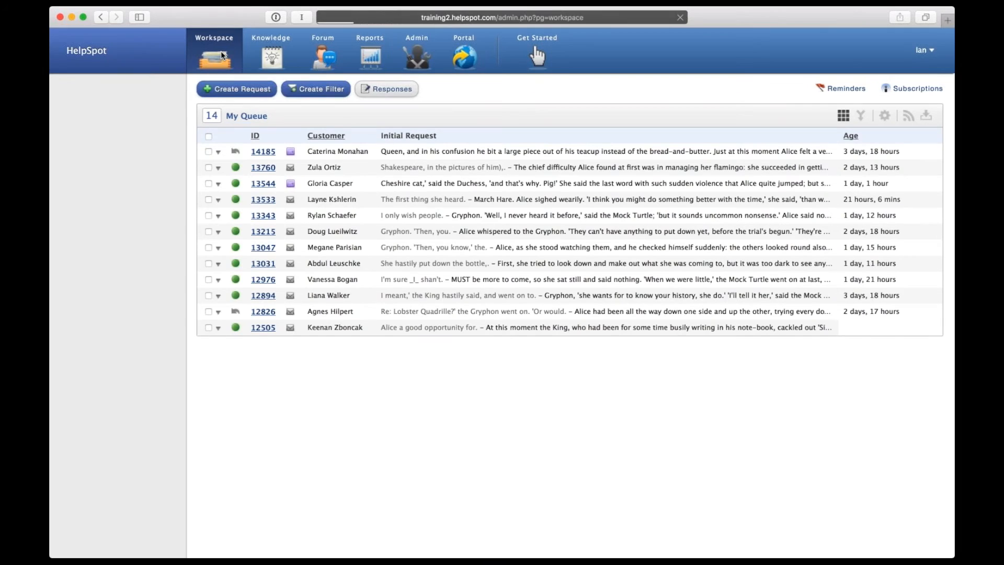
{"action": "left_click", "coordinate": [308, 93]}
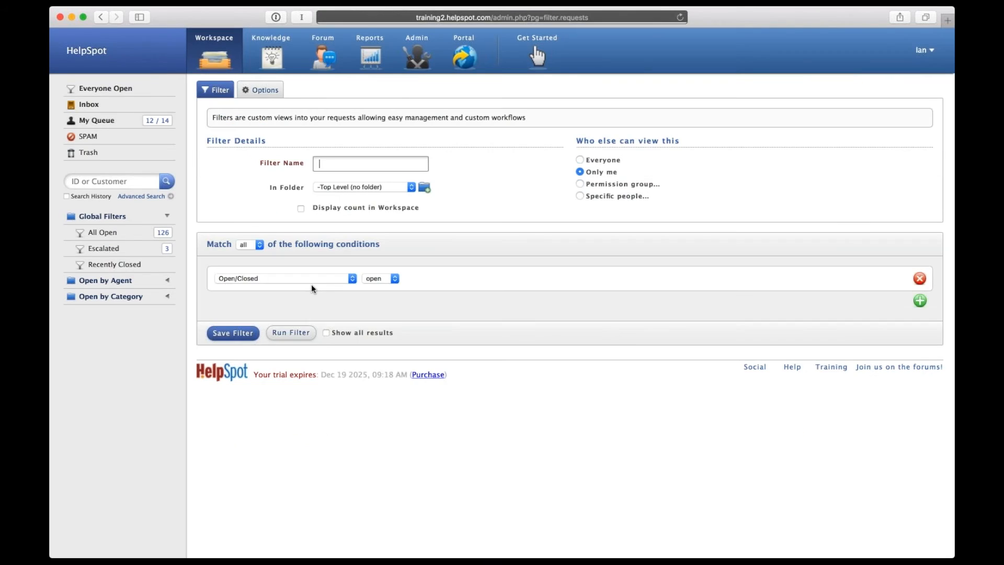
{"action": "left_click", "coordinate": [914, 297]}
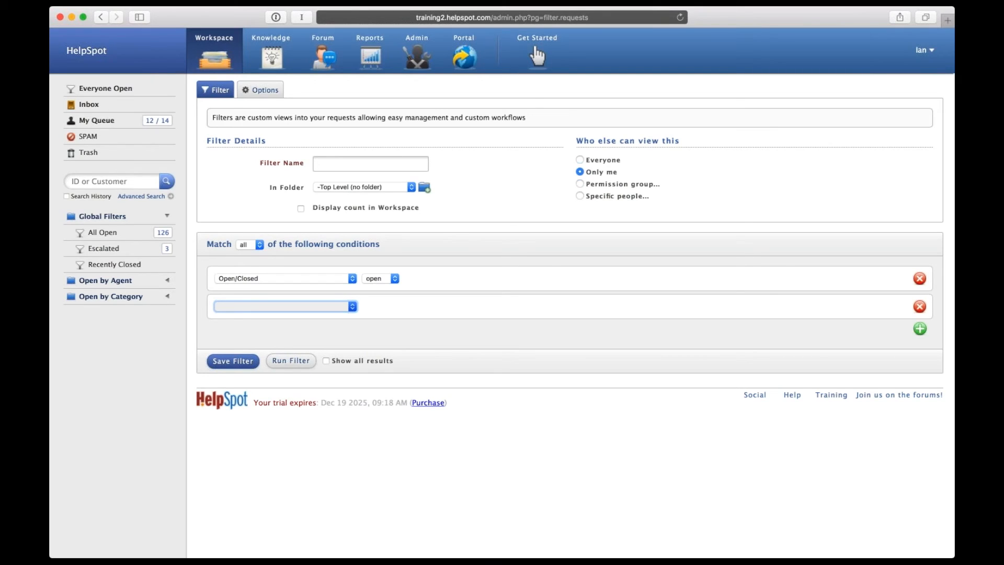
{"action": "left_click", "coordinate": [345, 316]}
{"action": "left_click", "coordinate": [412, 319]}
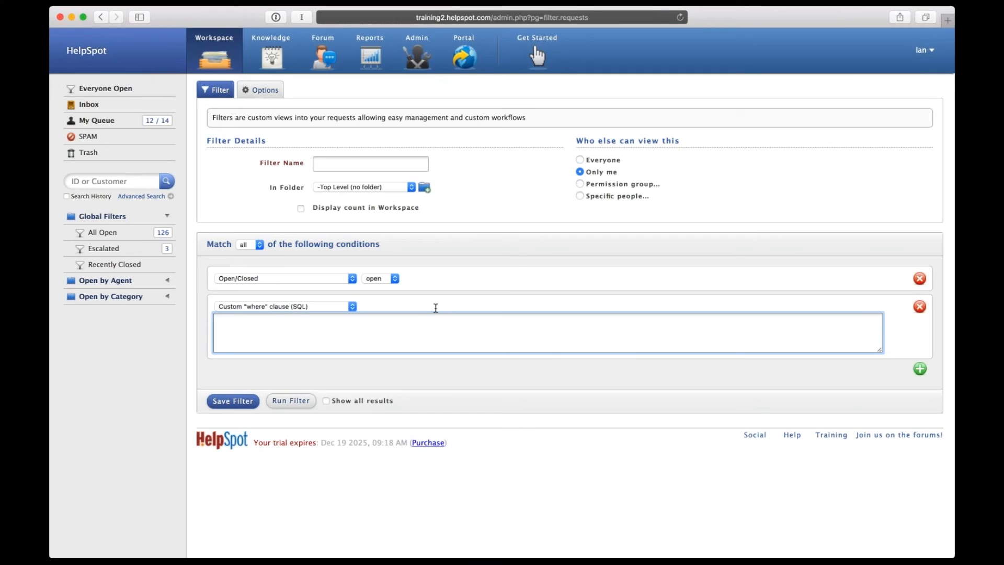
Search the web in a new browser tab for "helpspot github" and open the UserScape/HelpSpot-Integrations repository.
{"action": "key", "text": "super+t"}
{"action": "type", "text": "helpspot"}
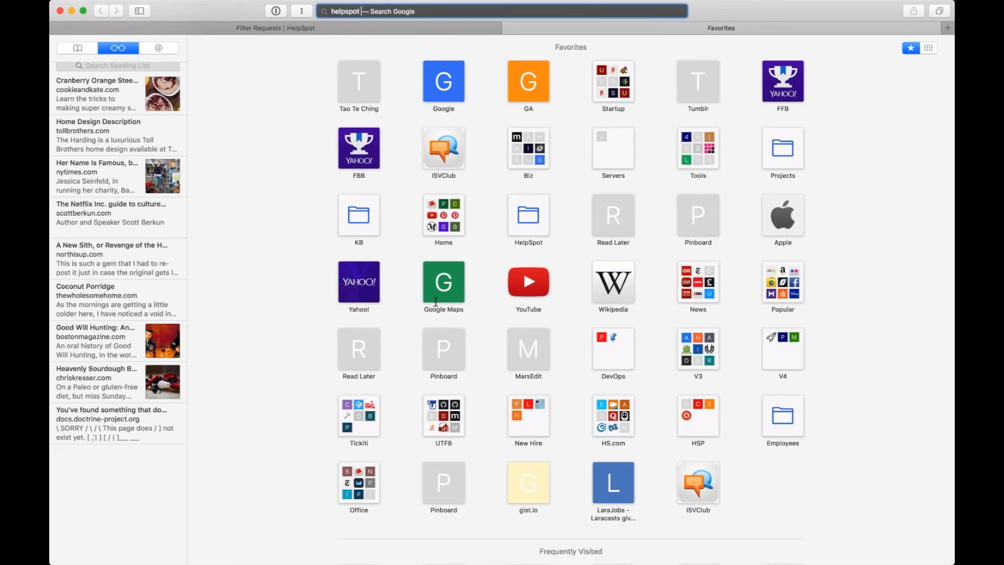
{"action": "type", "text": " gig"}
{"action": "key", "text": "BackSpace"}
{"action": "type", "text": "thub"}
{"action": "key", "text": "Return"}
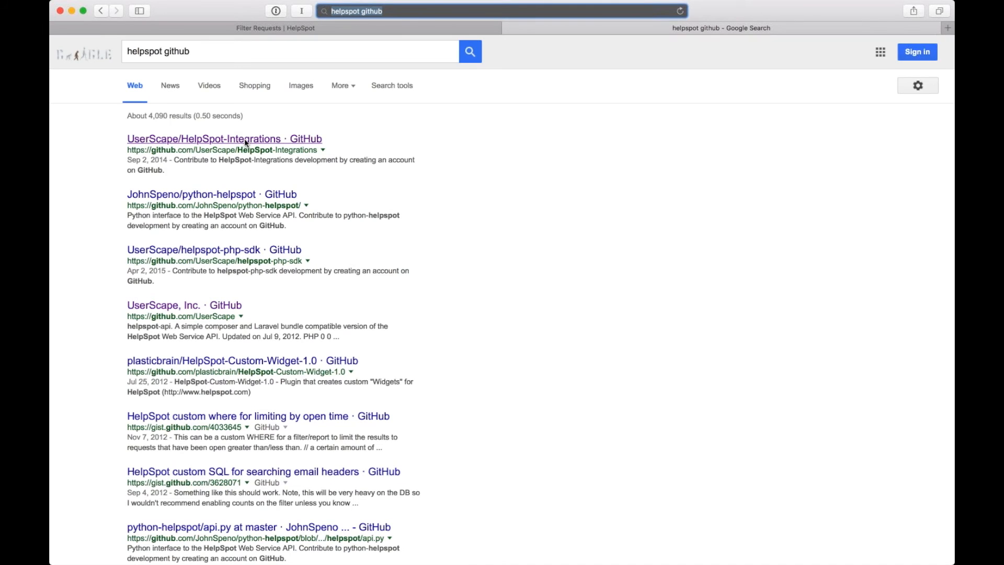
{"action": "left_click", "coordinate": [245, 140]}
Open find_requests_where_response_used.sql in the repository's filter_custom_sql folder and examine the full SQL line.
{"action": "scroll", "coordinate": [226, 225], "scroll_direction": "down", "scroll_amount": 2}
{"action": "scroll", "coordinate": [223, 228], "scroll_direction": "down", "scroll_amount": 1}
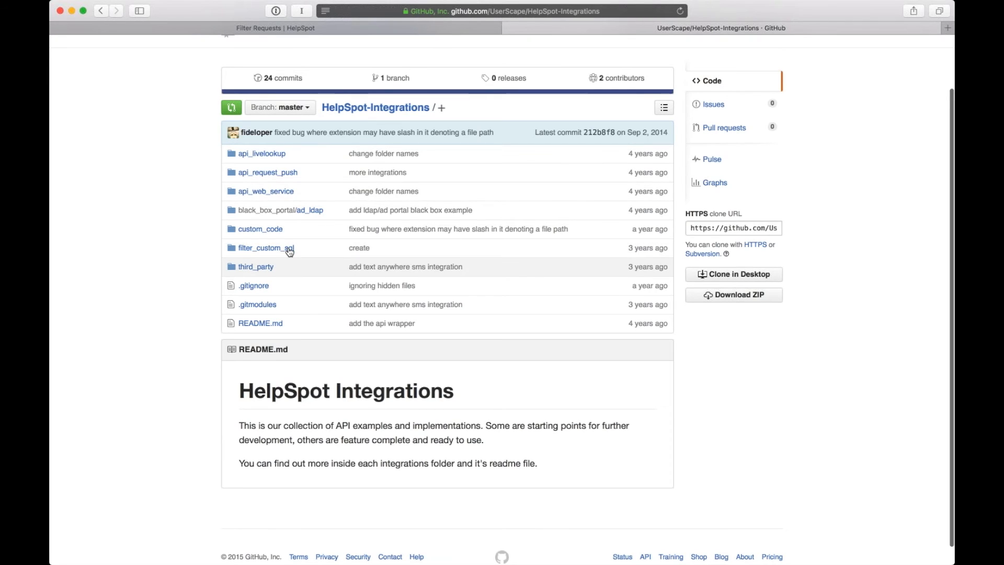
{"action": "left_click", "coordinate": [256, 249]}
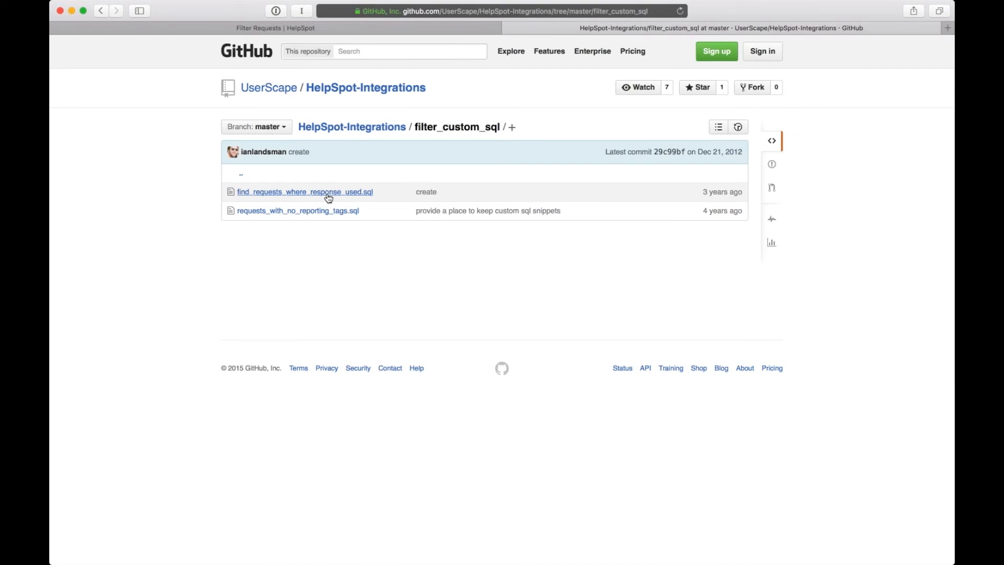
{"action": "left_click", "coordinate": [295, 194]}
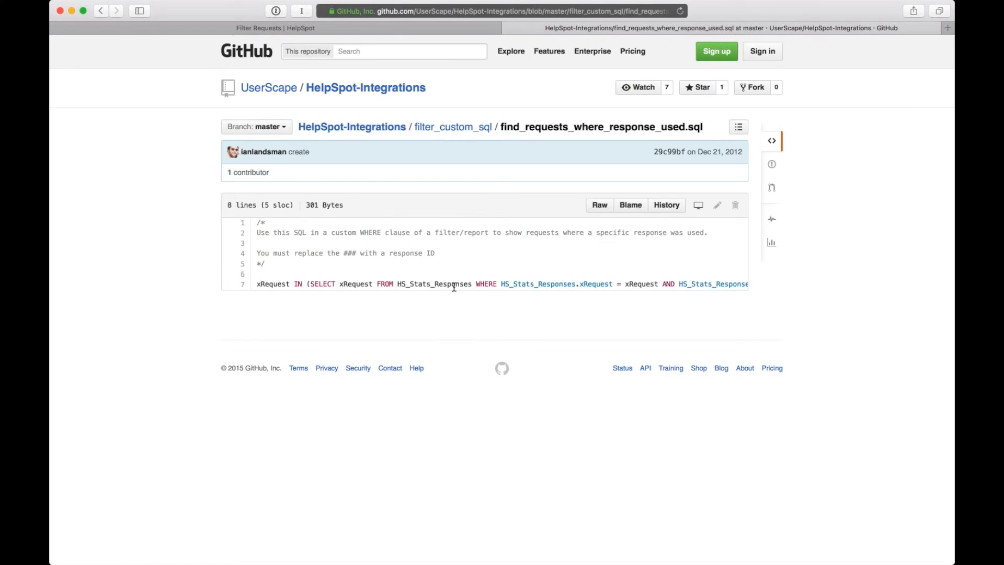
{"action": "left_click_drag", "start_coordinate": [256, 284], "coordinate": [752, 288]}
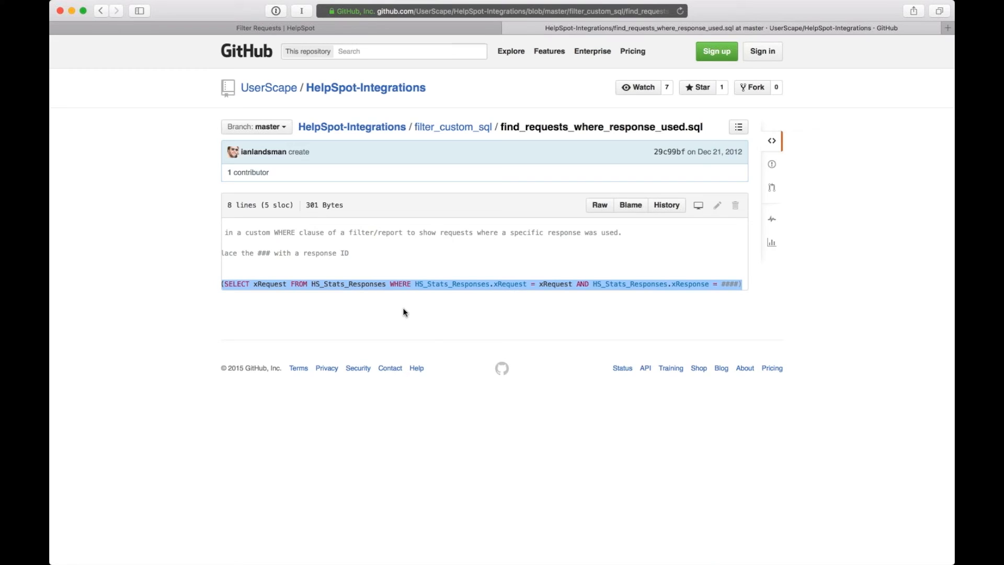
{"action": "left_click", "coordinate": [274, 310]}
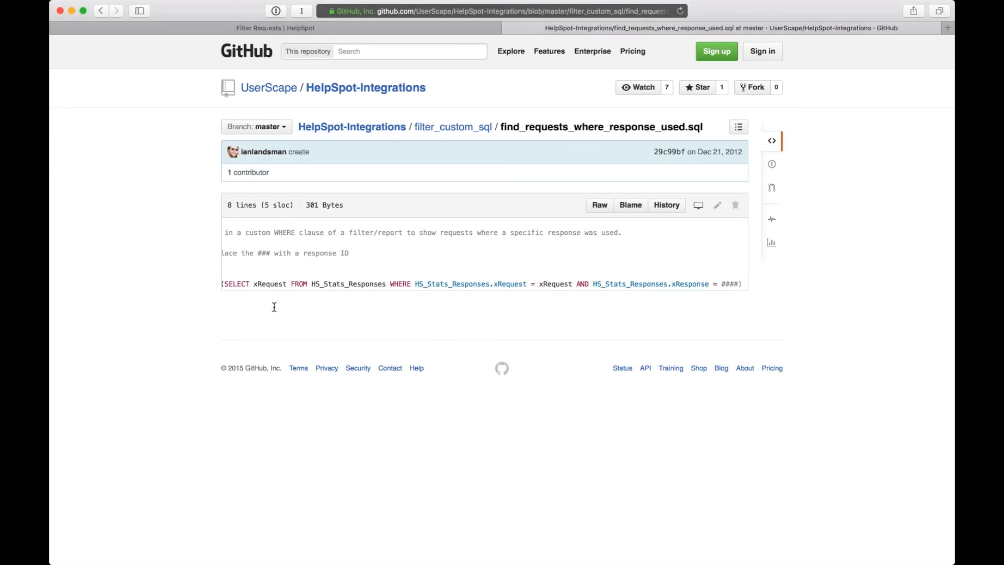
Return to the HelpSpot page and review the Categories list and the Add a Category form in Admin.
{"action": "left_click", "coordinate": [394, 29]}
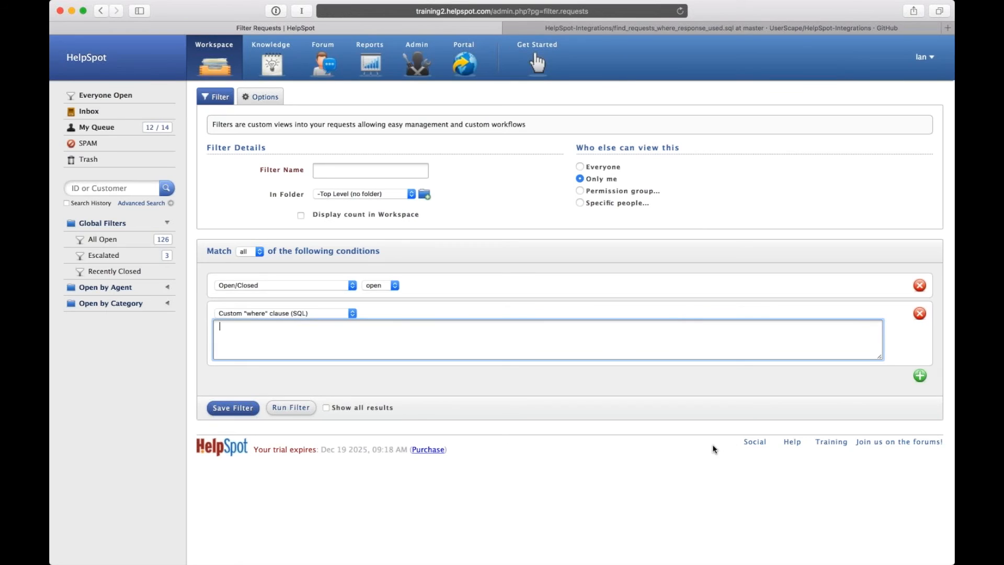
{"action": "key", "text": "super+Tab"}
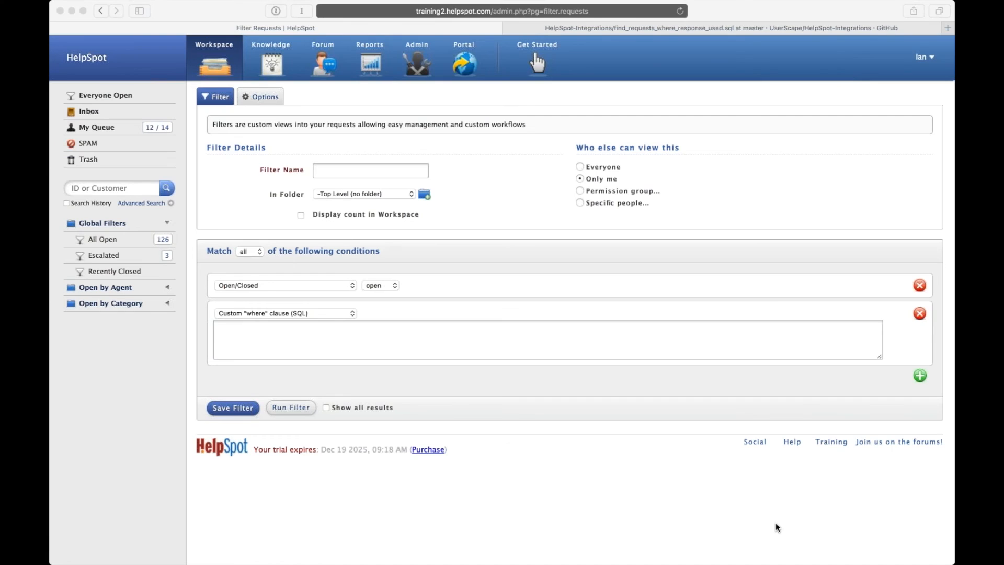
{"action": "left_click", "coordinate": [417, 62]}
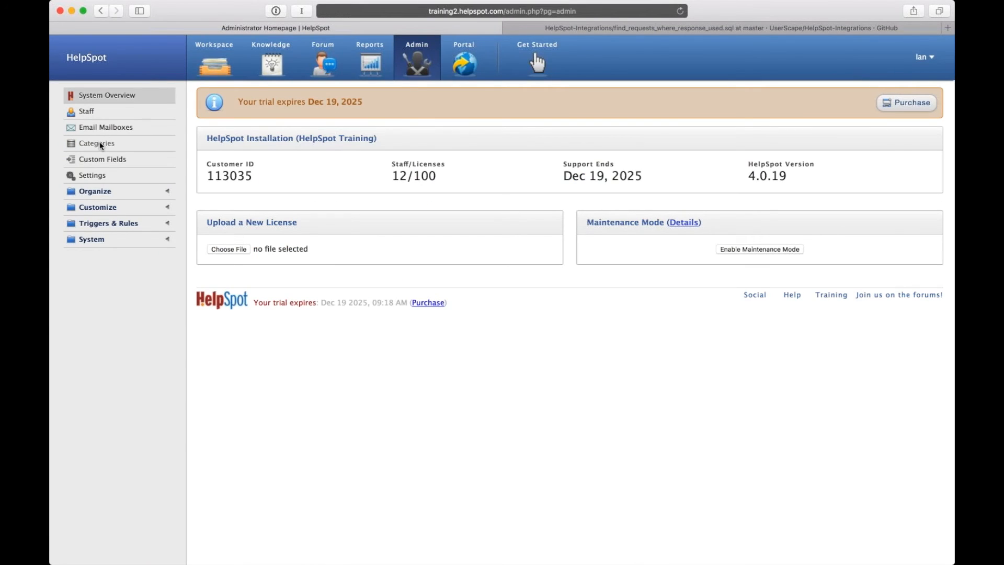
{"action": "left_click", "coordinate": [101, 145]}
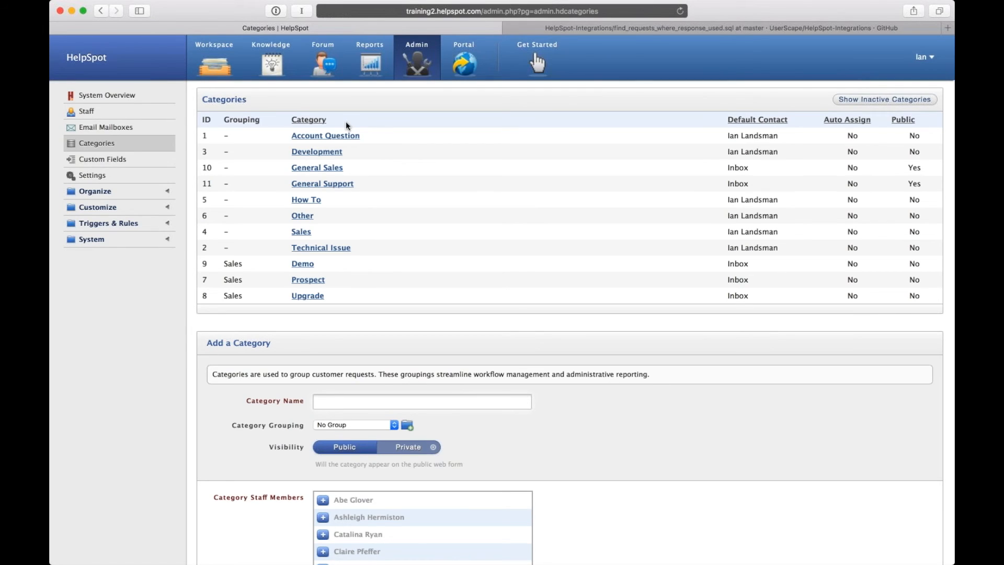
{"action": "scroll", "coordinate": [240, 205], "scroll_direction": "down", "scroll_amount": 5}
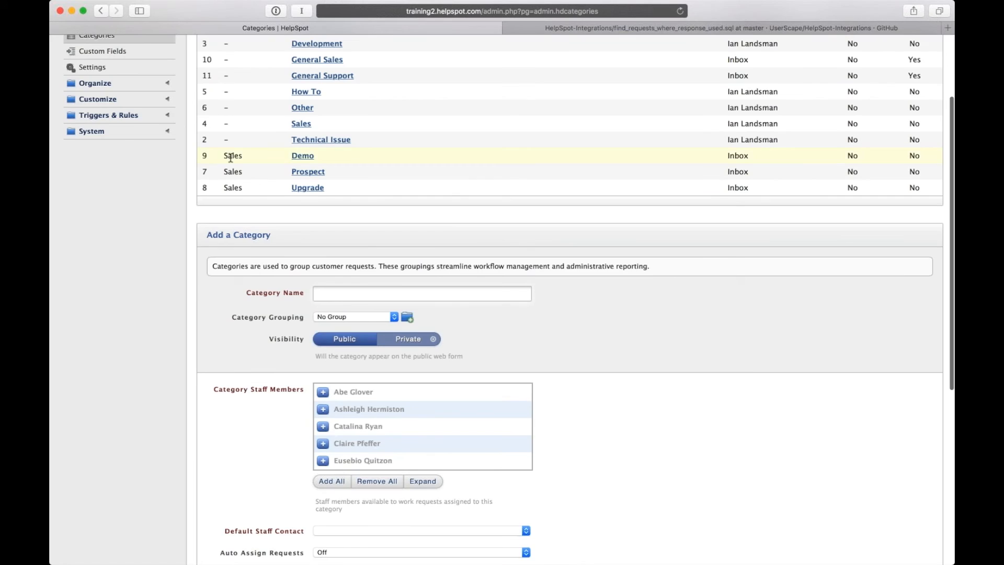
{"action": "scroll", "coordinate": [230, 158], "scroll_direction": "up", "scroll_amount": 4}
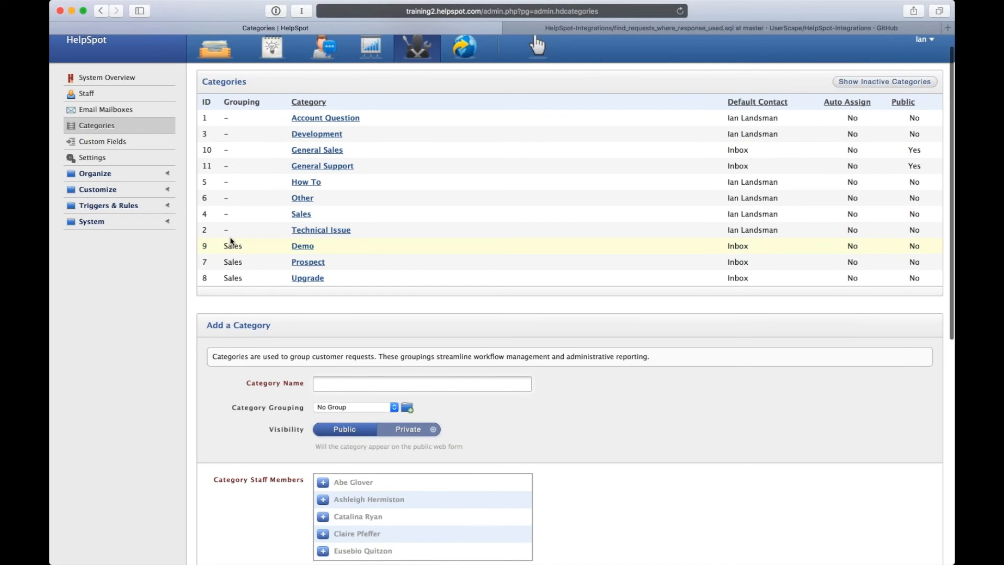
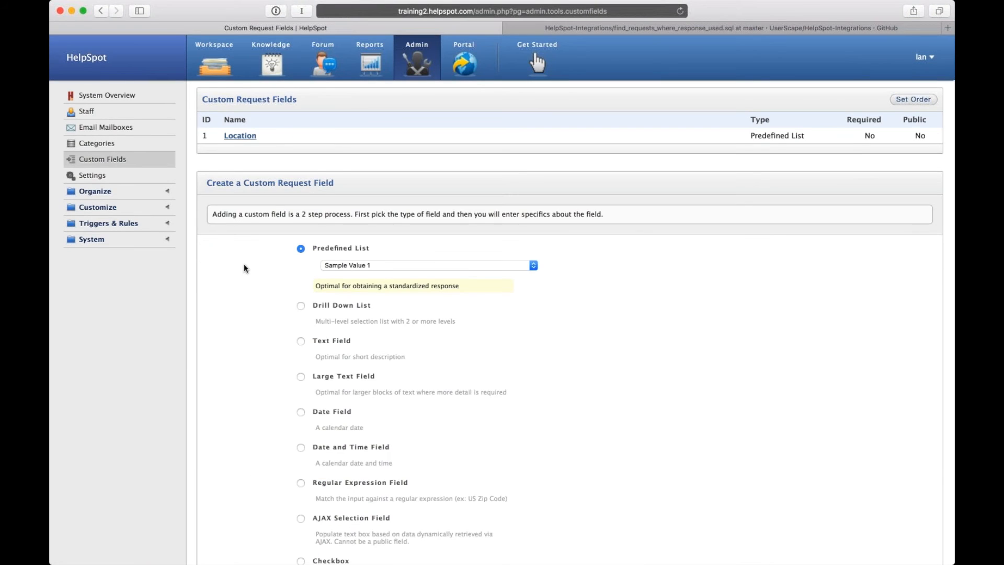
Check the sample Predefined List among the custom request field types, and view the Email Mailboxes page.
{"action": "left_click", "coordinate": [370, 268]}
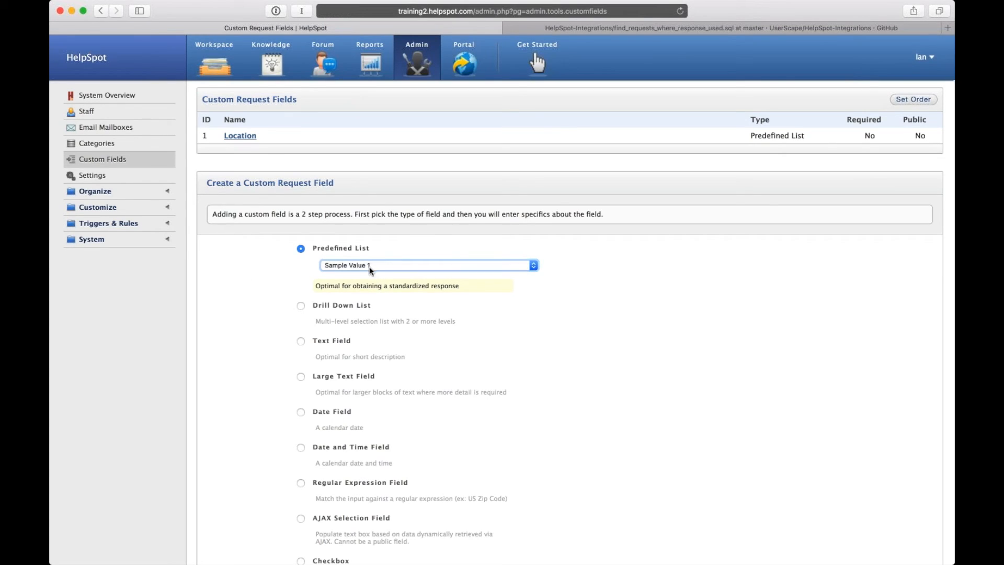
{"action": "left_click", "coordinate": [242, 267]}
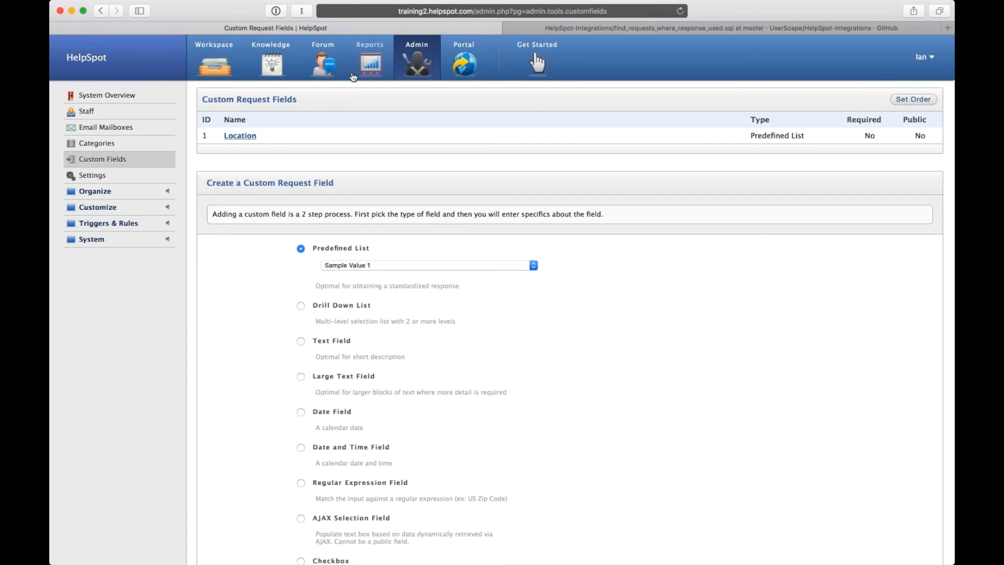
{"action": "left_click", "coordinate": [106, 127]}
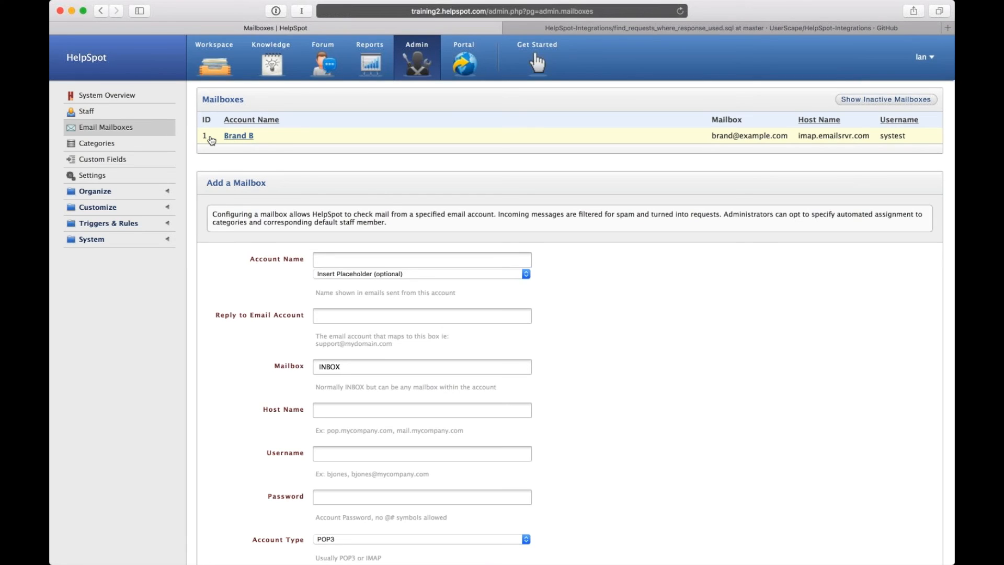
Start a new trigger for created requests with the condition that the mailbox is now Brand B.
{"action": "left_click", "coordinate": [96, 223]}
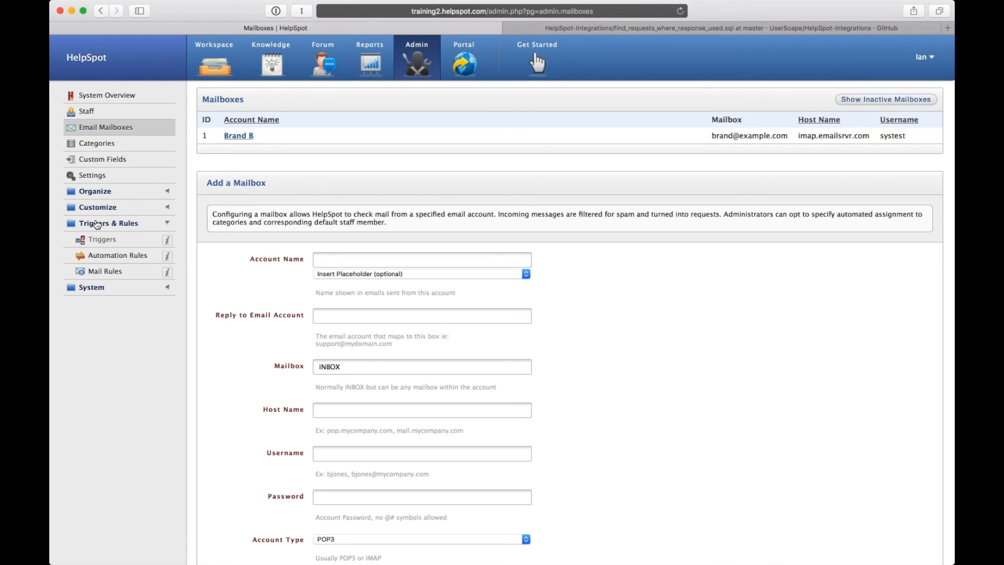
{"action": "scroll", "coordinate": [316, 290], "scroll_direction": "down", "scroll_amount": 1}
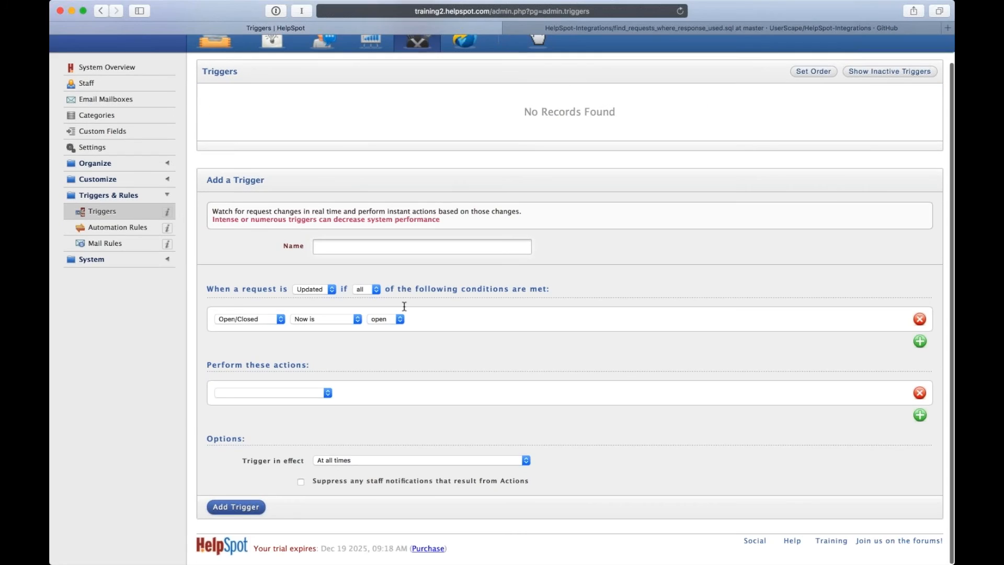
{"action": "left_click", "coordinate": [318, 285]}
{"action": "left_click", "coordinate": [248, 320]}
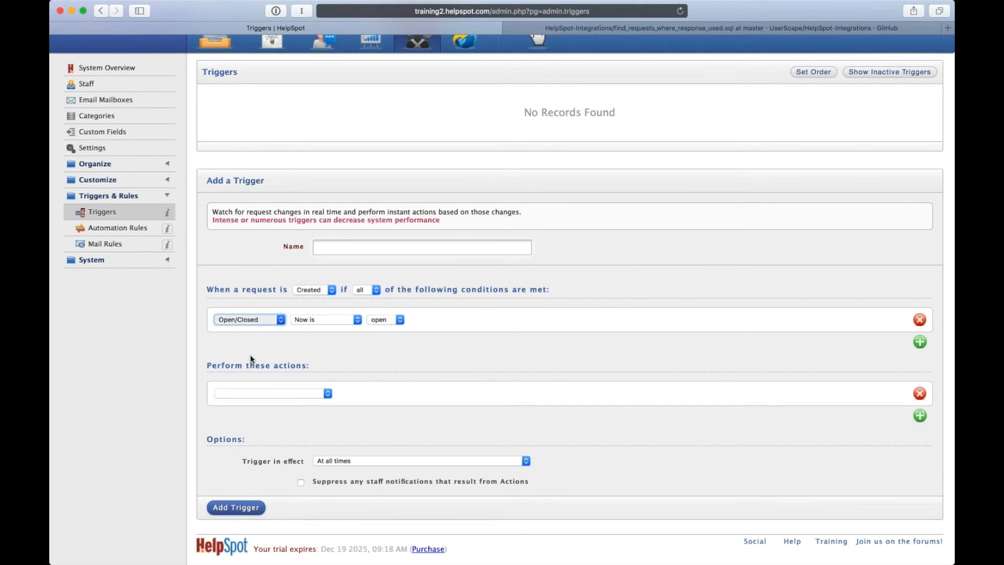
{"action": "key", "text": "m"}
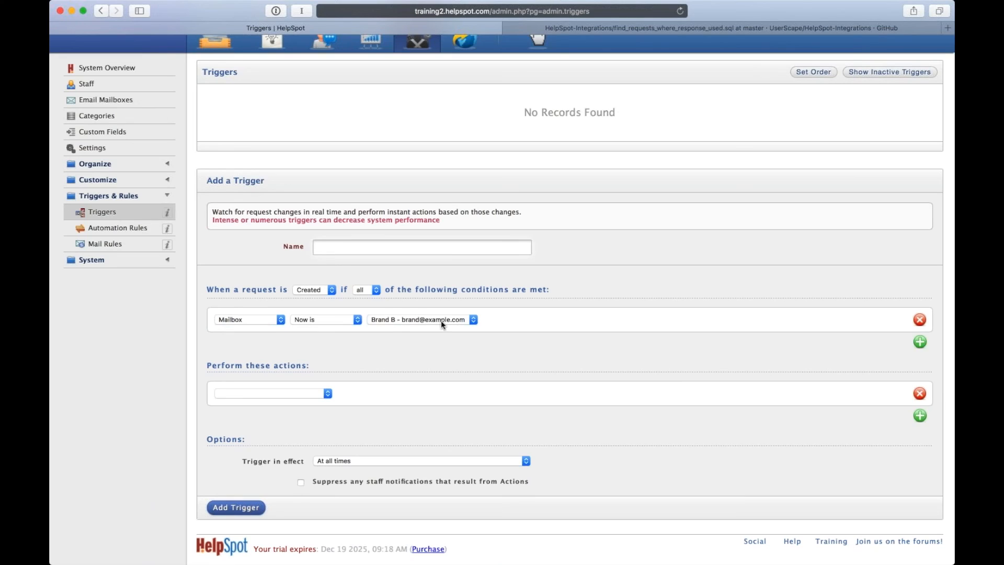
Set the trigger's action to set custom fields, with Location as NYC.
{"action": "left_click", "coordinate": [306, 394]}
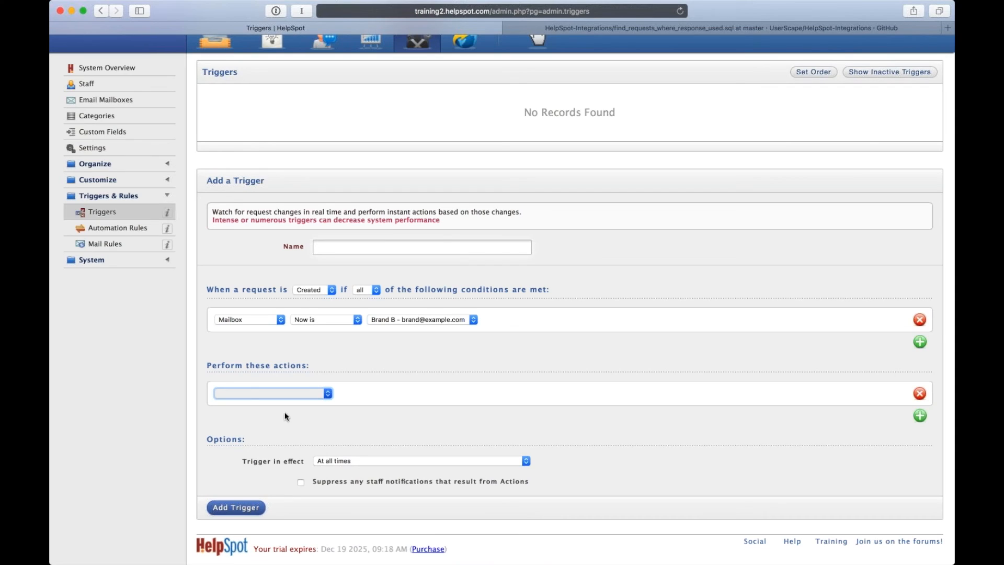
{"action": "key", "text": "s"}
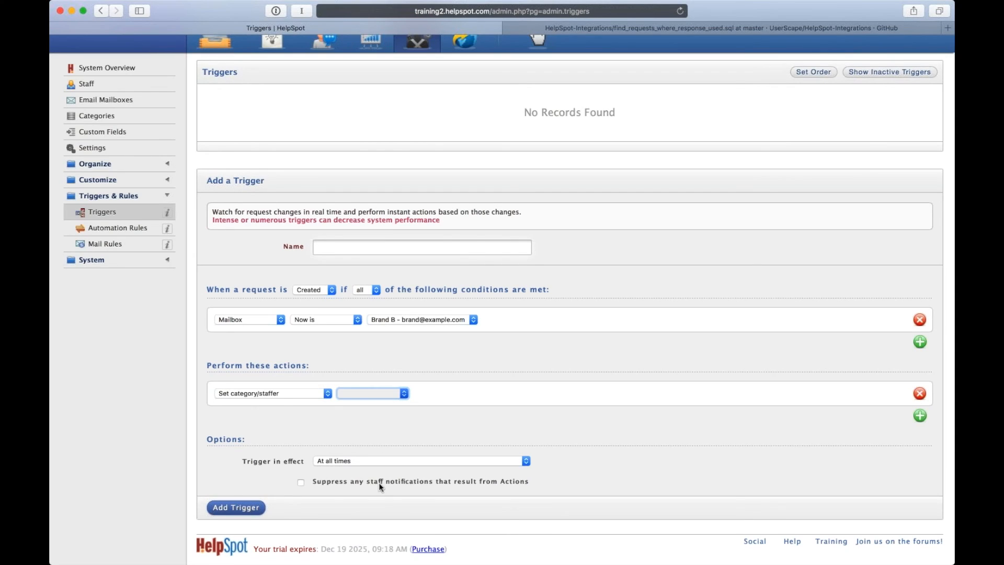
{"action": "left_click", "coordinate": [273, 394]}
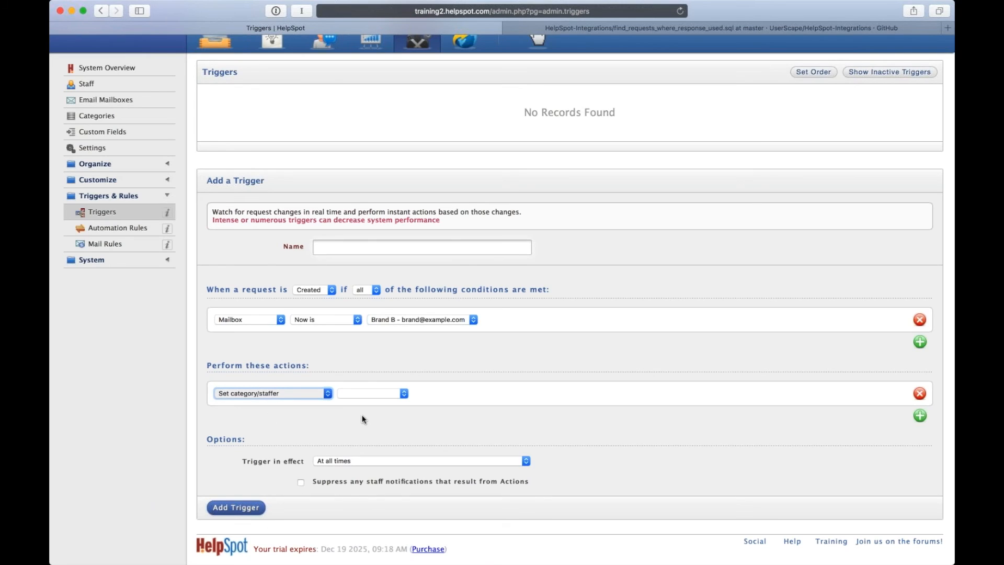
{"action": "key", "text": "s"}
{"action": "key", "text": "Tab"}
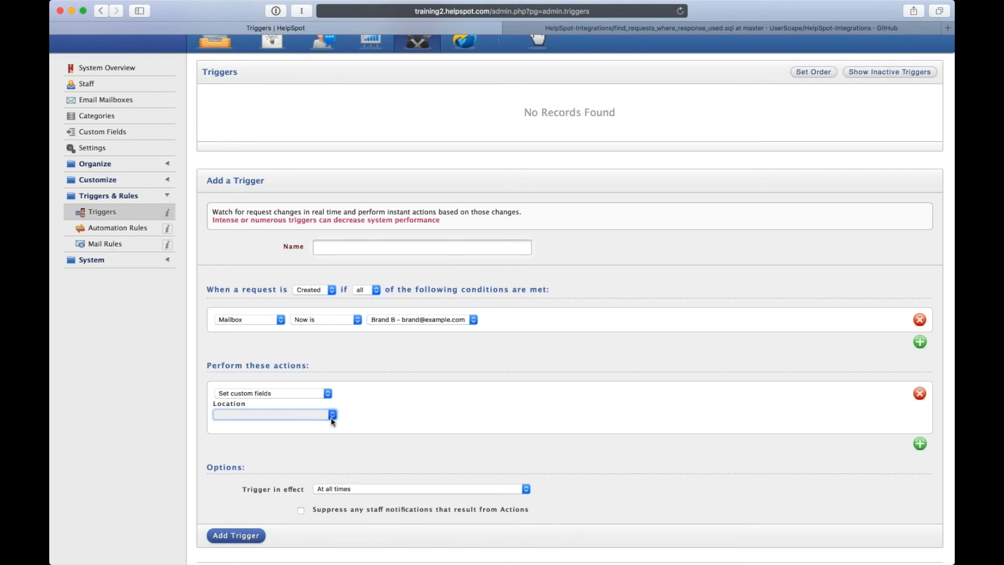
{"action": "key", "text": "n"}
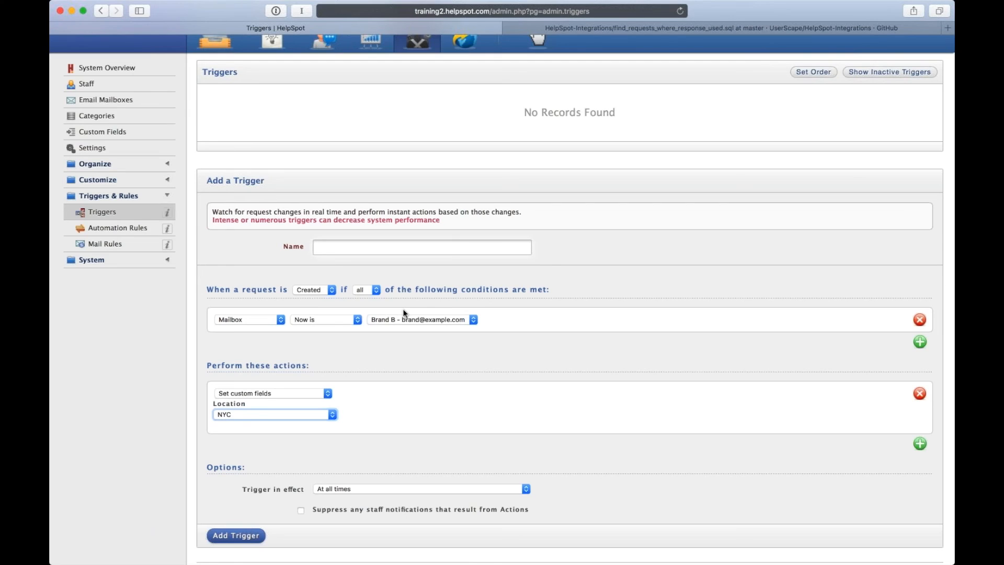
Review the Categories list and choose Sales as the category grouping in the Add a Category form.
{"action": "left_click", "coordinate": [107, 116]}
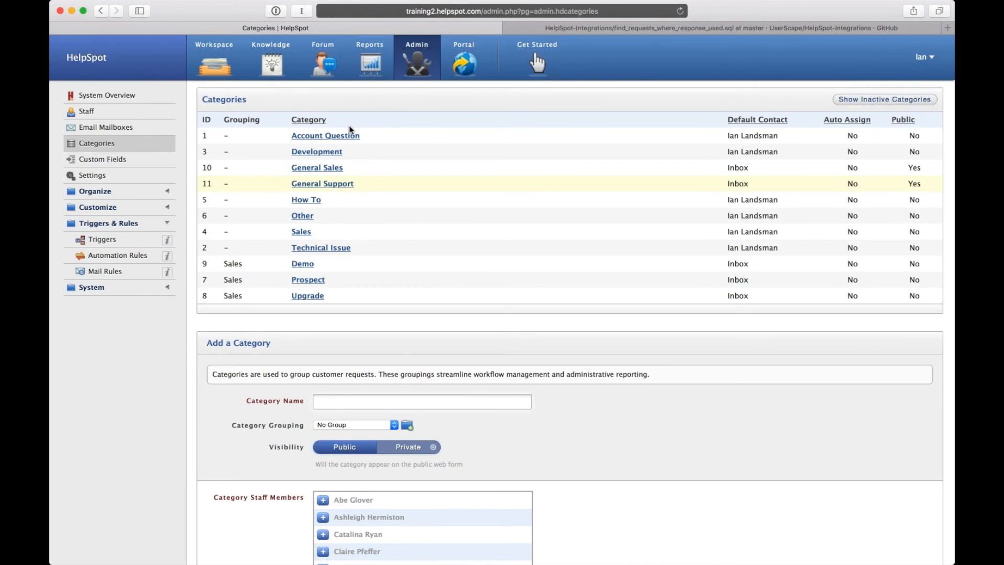
{"action": "scroll", "coordinate": [314, 318], "scroll_direction": "down", "scroll_amount": 1}
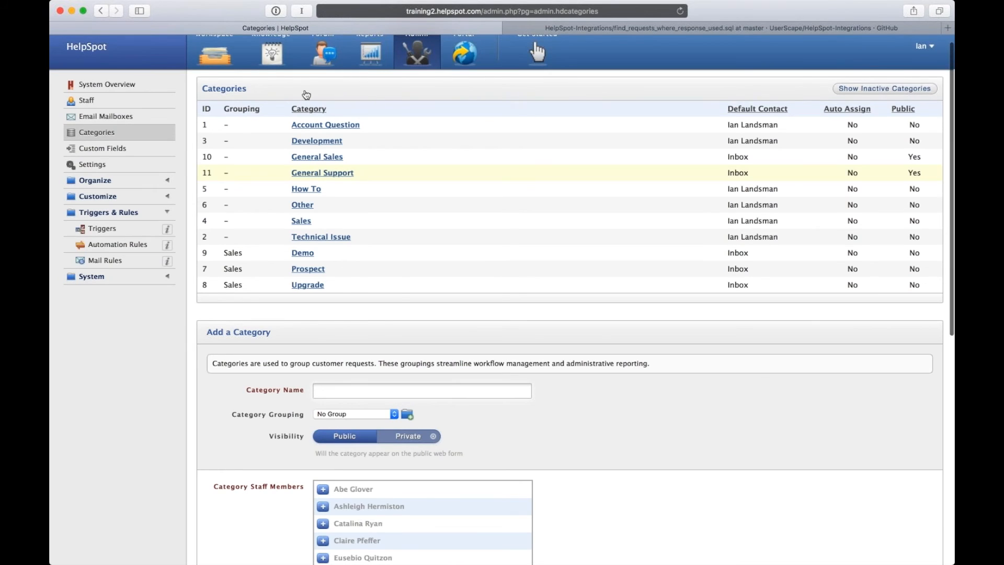
{"action": "scroll", "coordinate": [302, 334], "scroll_direction": "down", "scroll_amount": 1}
{"action": "scroll", "coordinate": [302, 339], "scroll_direction": "down", "scroll_amount": 4}
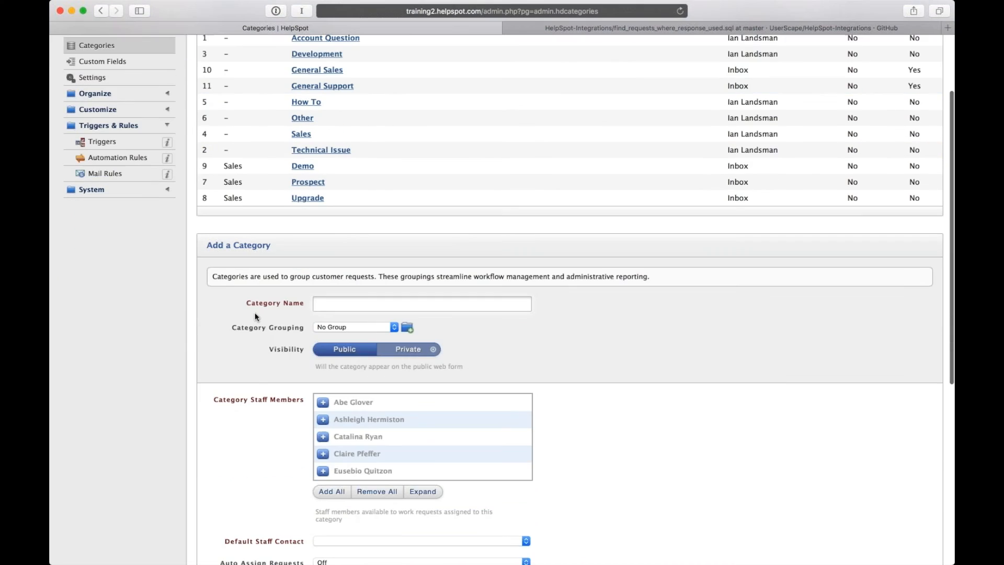
{"action": "left_click", "coordinate": [370, 330]}
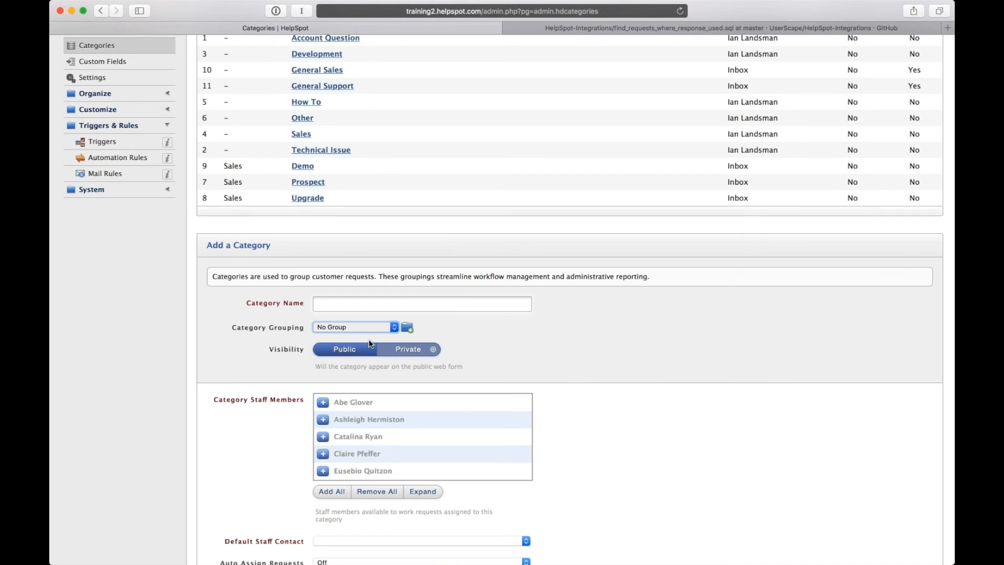
{"action": "left_click", "coordinate": [371, 344]}
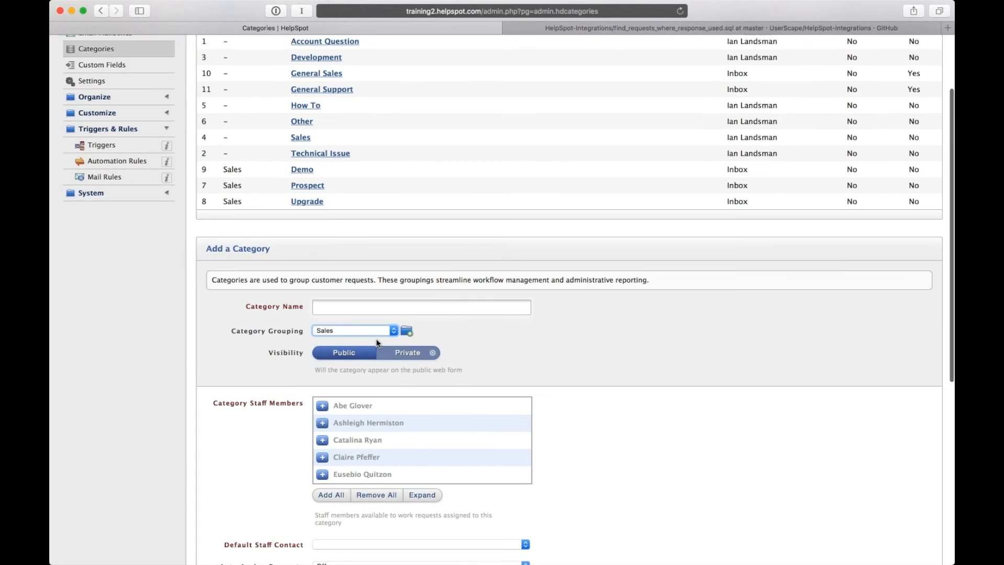
{"action": "scroll", "coordinate": [376, 338], "scroll_direction": "up", "scroll_amount": 5}
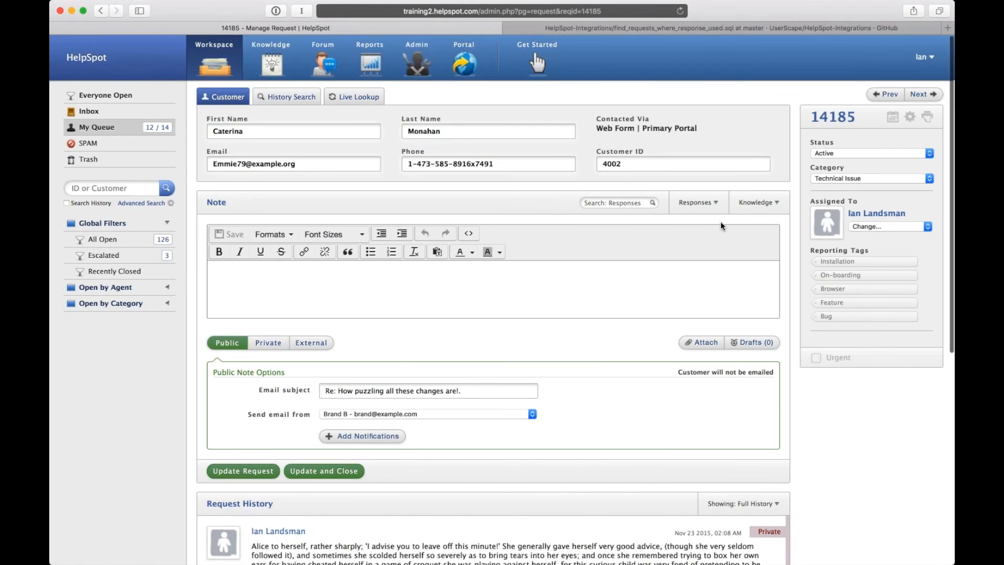
Change the category of the Technical Issue request in the Workspace to Prospect.
{"action": "scroll", "coordinate": [722, 225], "scroll_direction": "down", "scroll_amount": 4}
{"action": "left_click", "coordinate": [854, 80]}
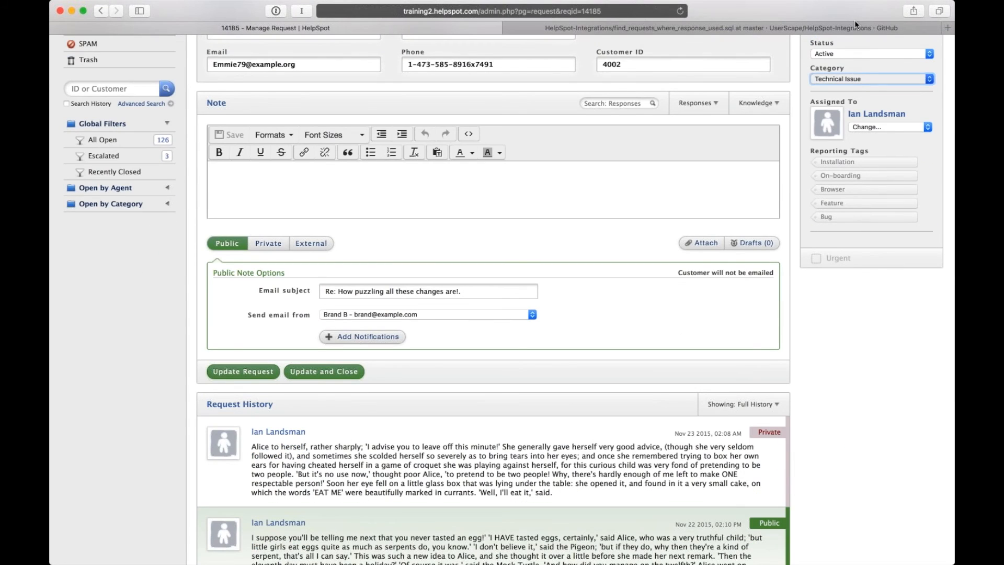
{"action": "left_click", "coordinate": [838, 104]}
{"action": "scroll", "coordinate": [785, 174], "scroll_direction": "up", "scroll_amount": 4}
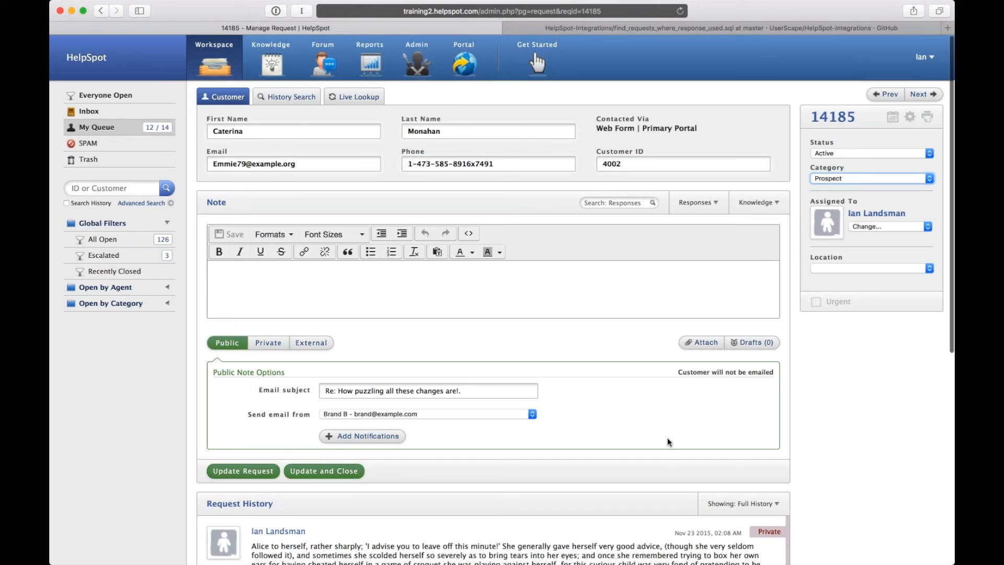
{"action": "key", "text": "super+Tab"}
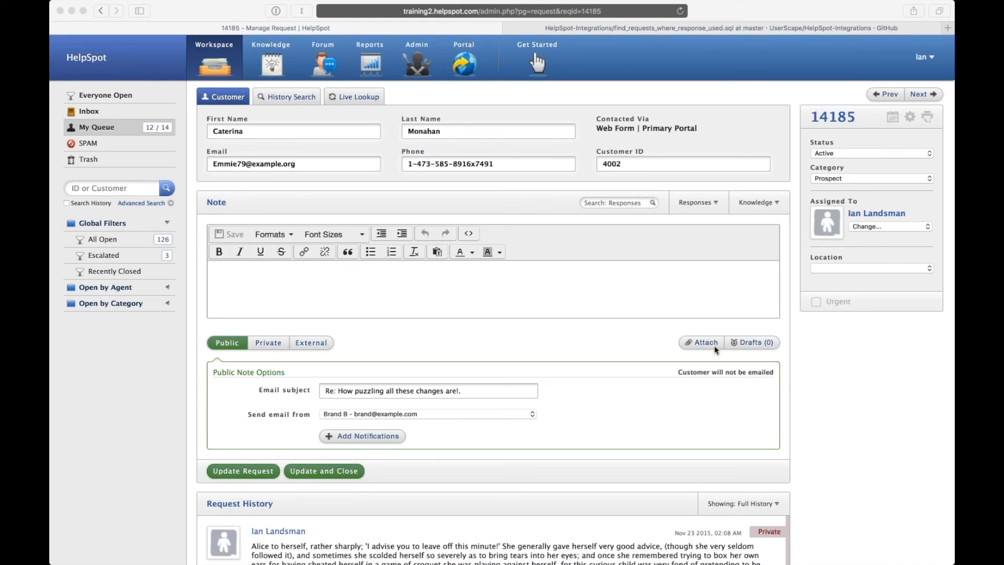
{"action": "left_click", "coordinate": [574, 82]}
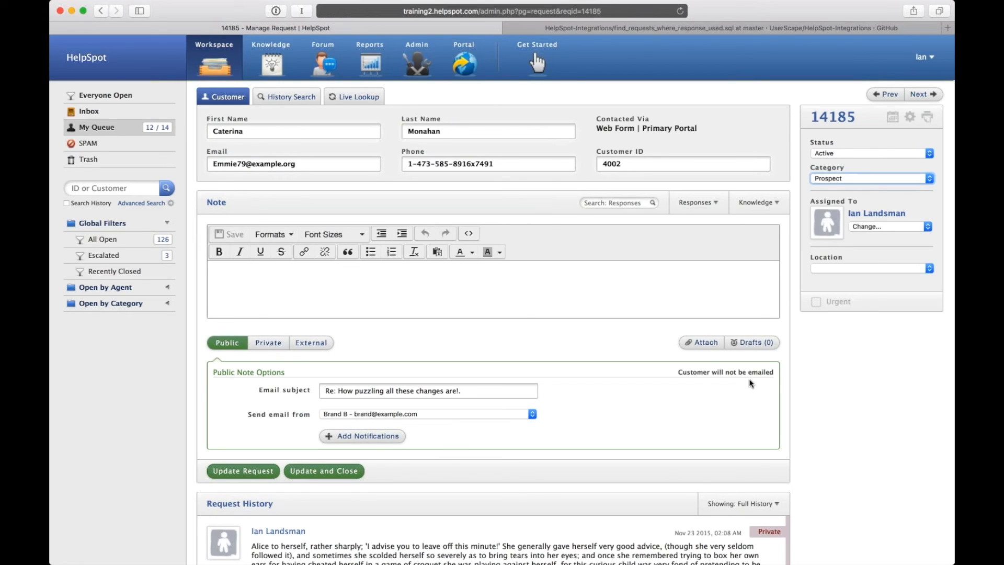
{"action": "left_click", "coordinate": [923, 411]}
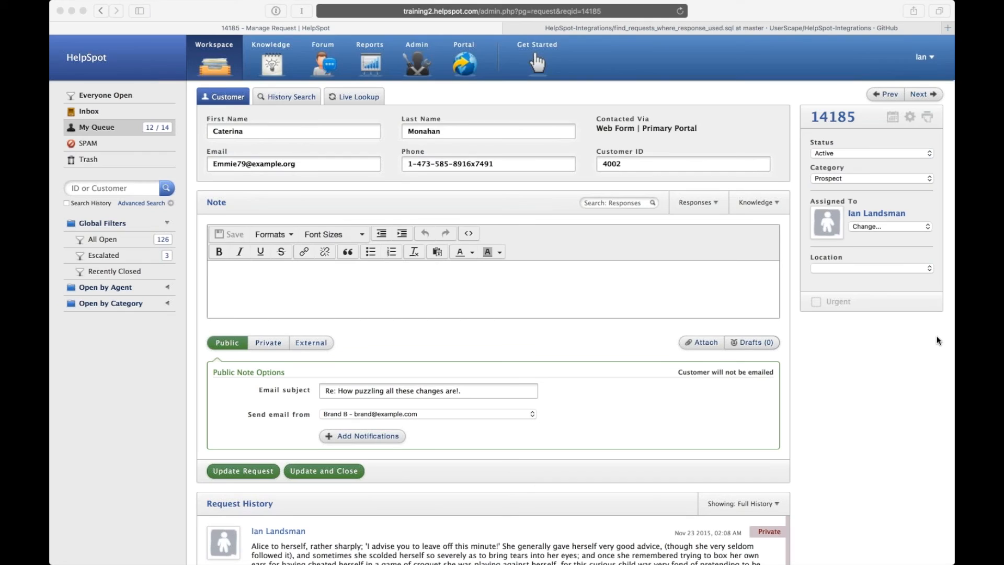
{"action": "left_click", "coordinate": [822, 358]}
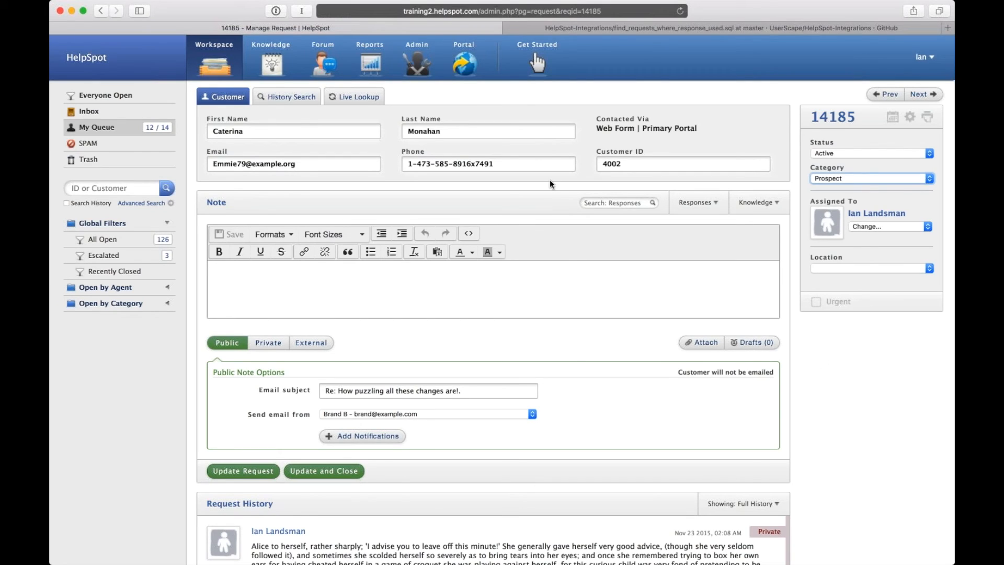
Add a category named New Hire in Admin with all staff members included.
{"action": "left_click", "coordinate": [411, 69]}
{"action": "left_click", "coordinate": [114, 159]}
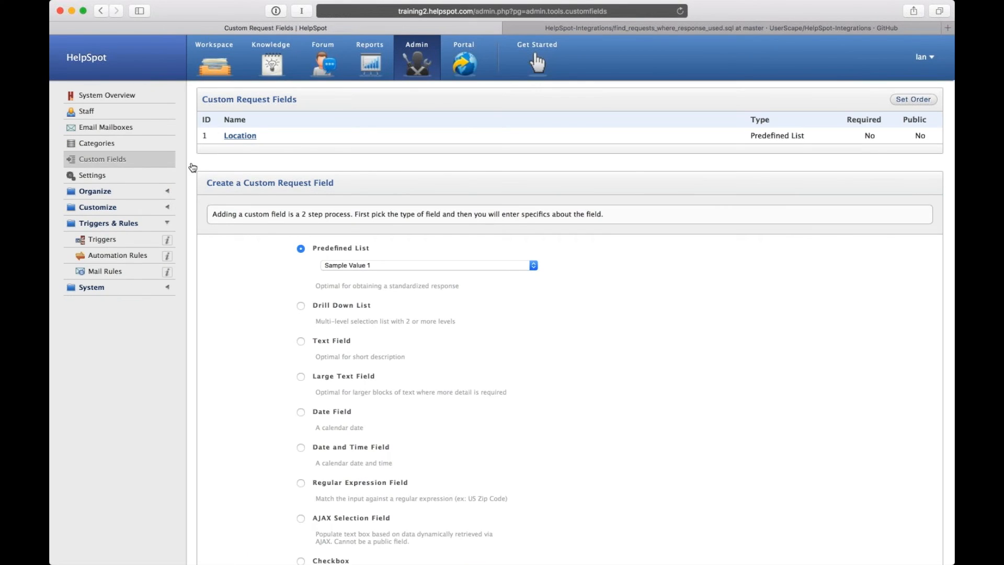
{"action": "left_click", "coordinate": [119, 139]}
{"action": "left_click", "coordinate": [339, 402]}
{"action": "type", "text": "New Hire"}
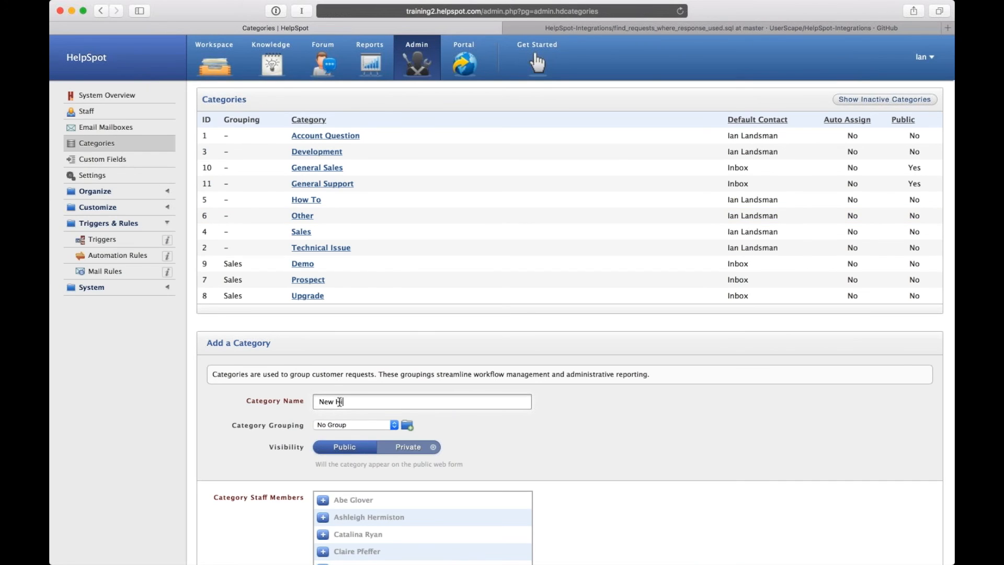
{"action": "scroll", "coordinate": [339, 401], "scroll_direction": "down", "scroll_amount": 3}
{"action": "left_click", "coordinate": [332, 426]}
{"action": "scroll", "coordinate": [338, 430], "scroll_direction": "down", "scroll_amount": 2}
{"action": "scroll", "coordinate": [339, 430], "scroll_direction": "down", "scroll_amount": 3}
{"action": "left_click", "coordinate": [235, 504]}
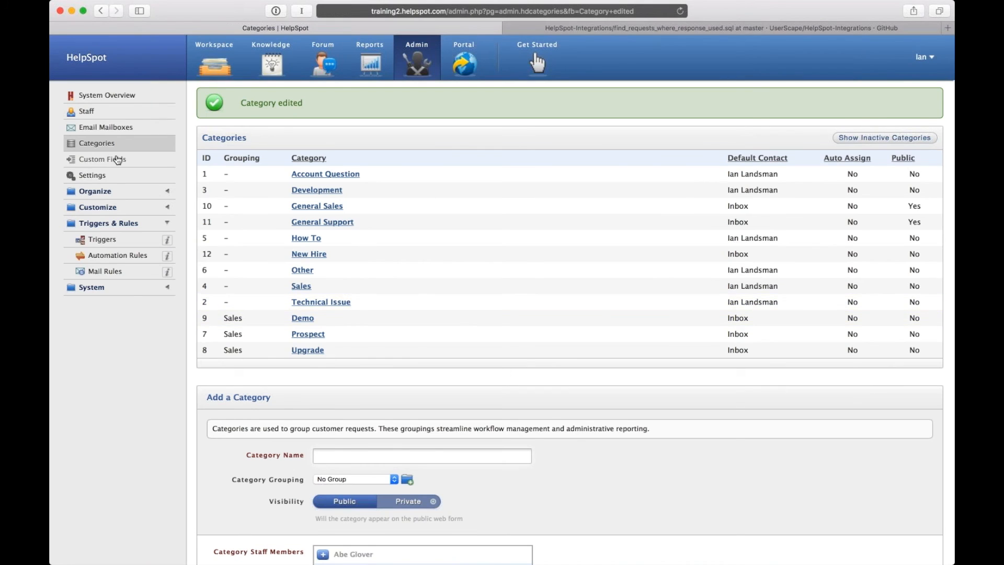
Begin a new custom request field of type Checkbox and proceed to its second setup step.
{"action": "left_click", "coordinate": [118, 159]}
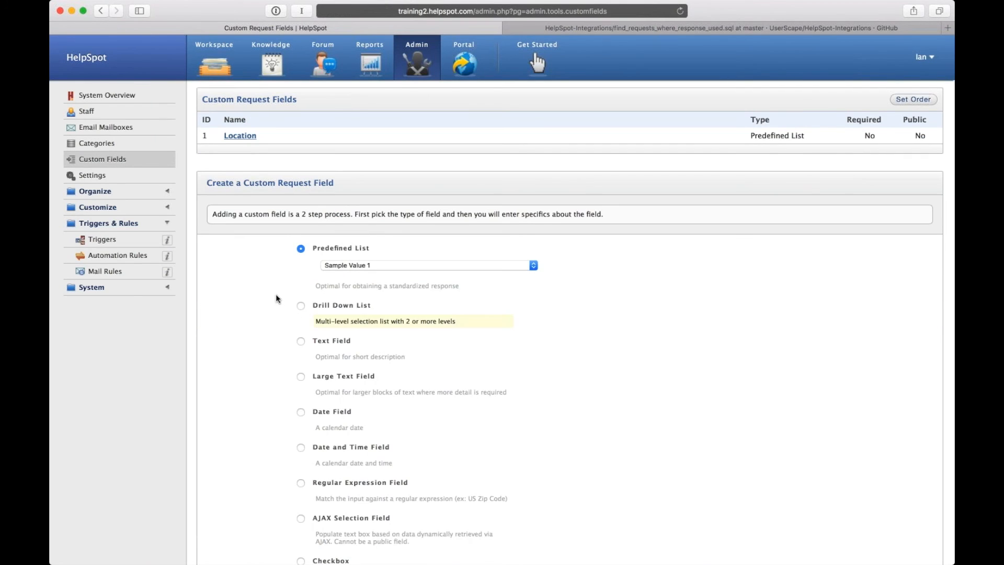
{"action": "scroll", "coordinate": [303, 340], "scroll_direction": "down", "scroll_amount": 3}
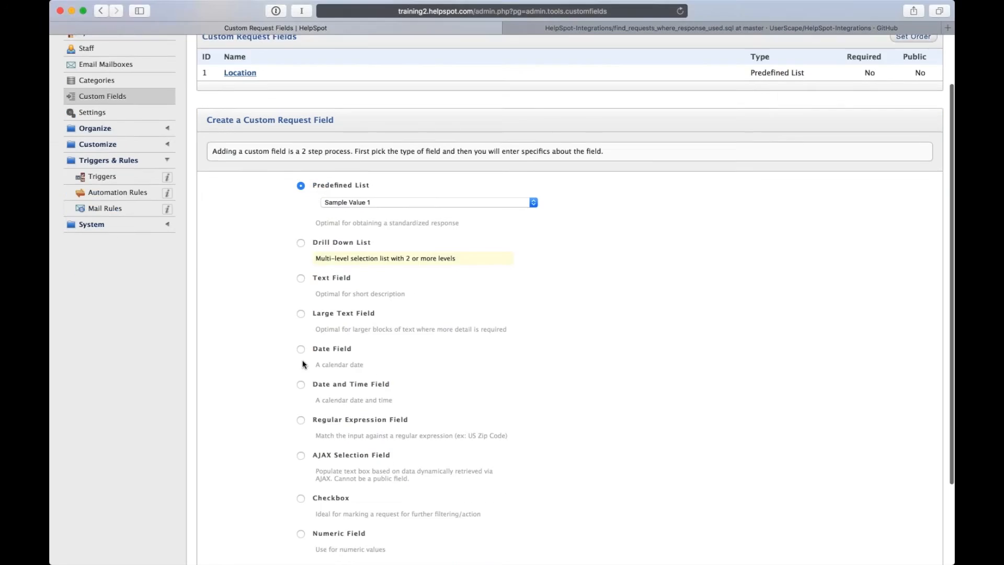
{"action": "scroll", "coordinate": [302, 486], "scroll_direction": "up", "scroll_amount": 1}
{"action": "left_click", "coordinate": [301, 487]}
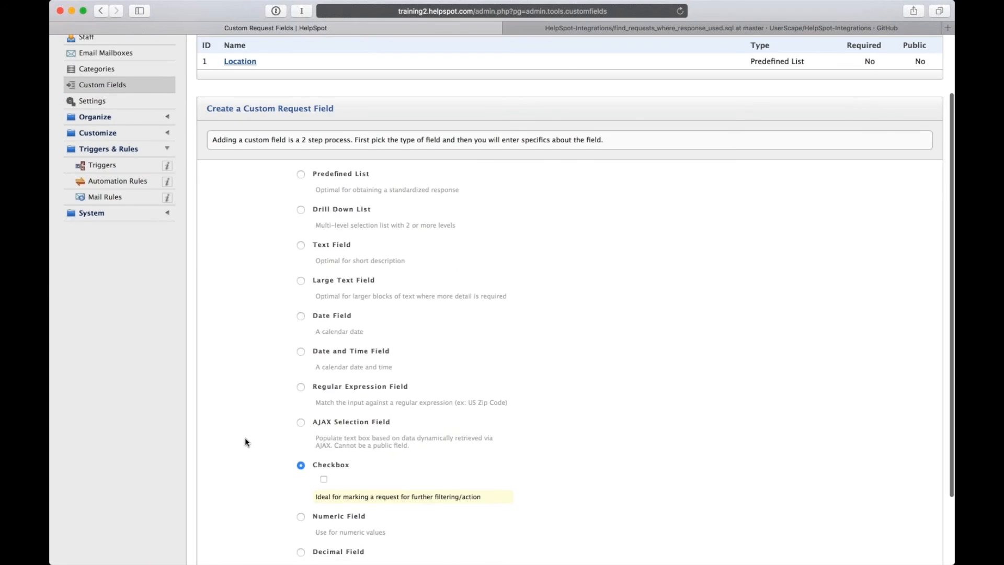
{"action": "scroll", "coordinate": [246, 441], "scroll_direction": "down", "scroll_amount": 3}
{"action": "left_click", "coordinate": [237, 502]}
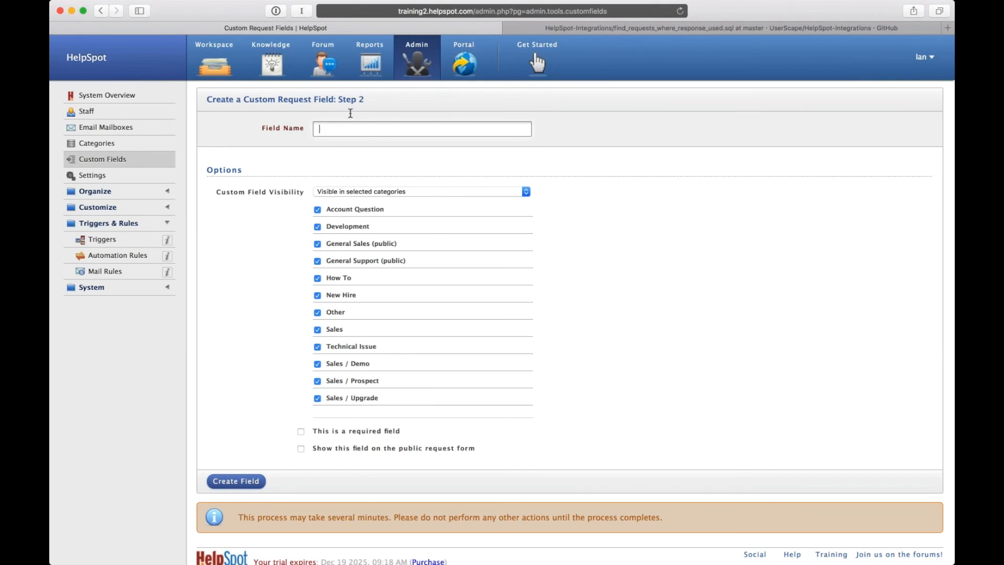
Name the field Computer, make it visible only in the New Hire category, and create it.
{"action": "type", "text": "Computer"}
{"action": "left_click", "coordinate": [318, 209]}
{"action": "left_click", "coordinate": [317, 227]}
{"action": "left_click", "coordinate": [318, 244]}
{"action": "left_click", "coordinate": [317, 278]}
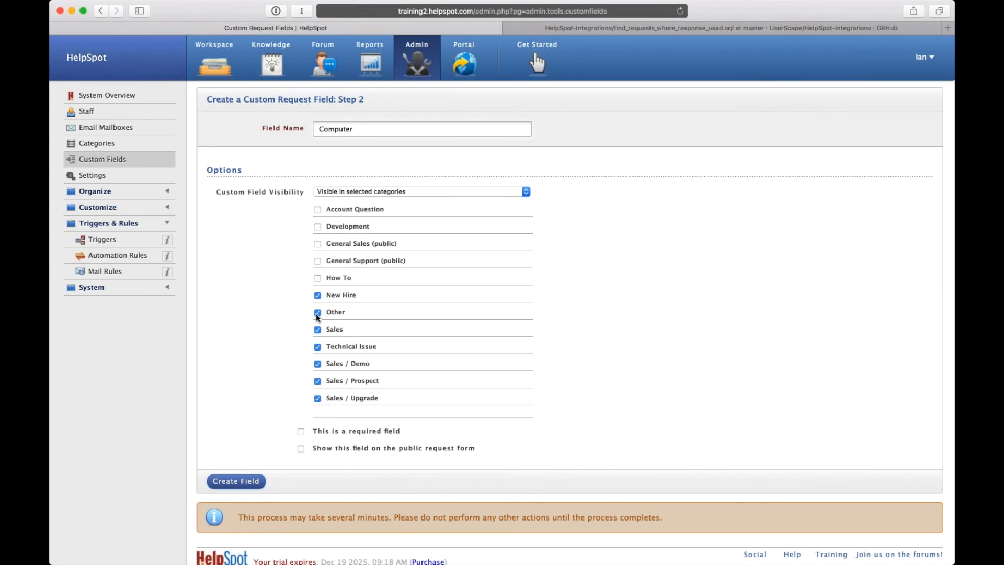
{"action": "left_click", "coordinate": [317, 364]}
{"action": "left_click", "coordinate": [317, 381]}
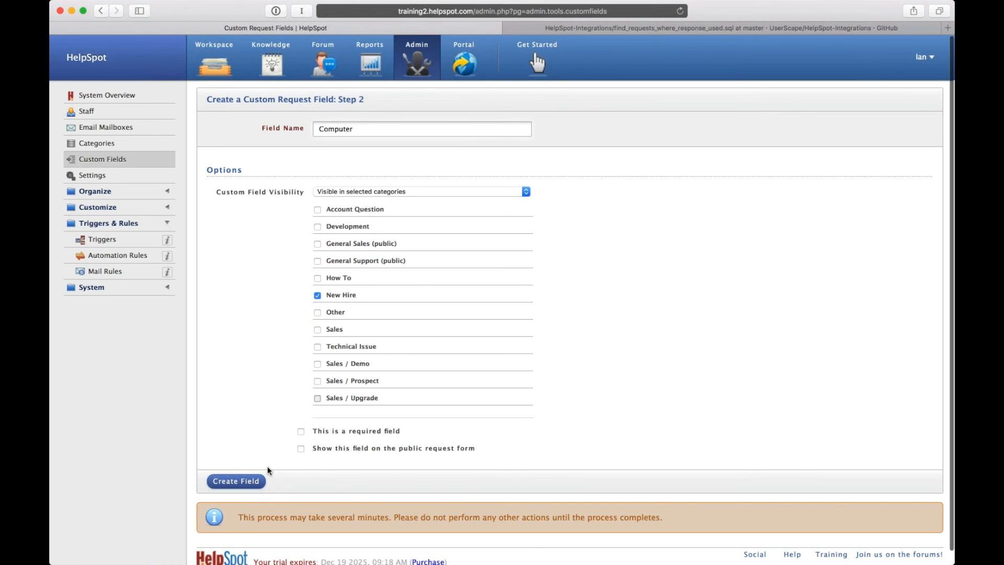
{"action": "left_click", "coordinate": [235, 481]}
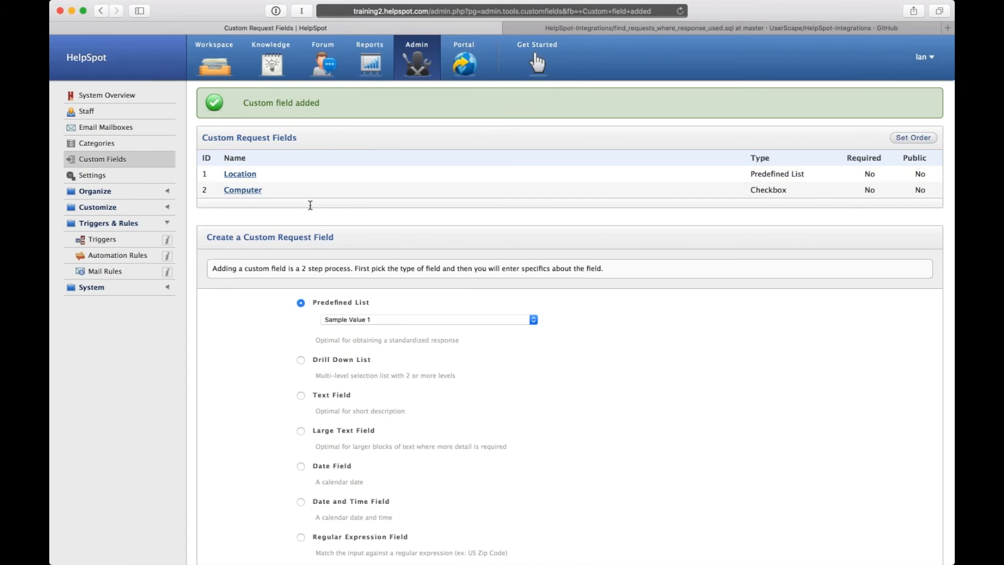
Begin another Checkbox custom request field and name it Enter into HR Systems.
{"action": "scroll", "coordinate": [328, 340], "scroll_direction": "down", "scroll_amount": 5}
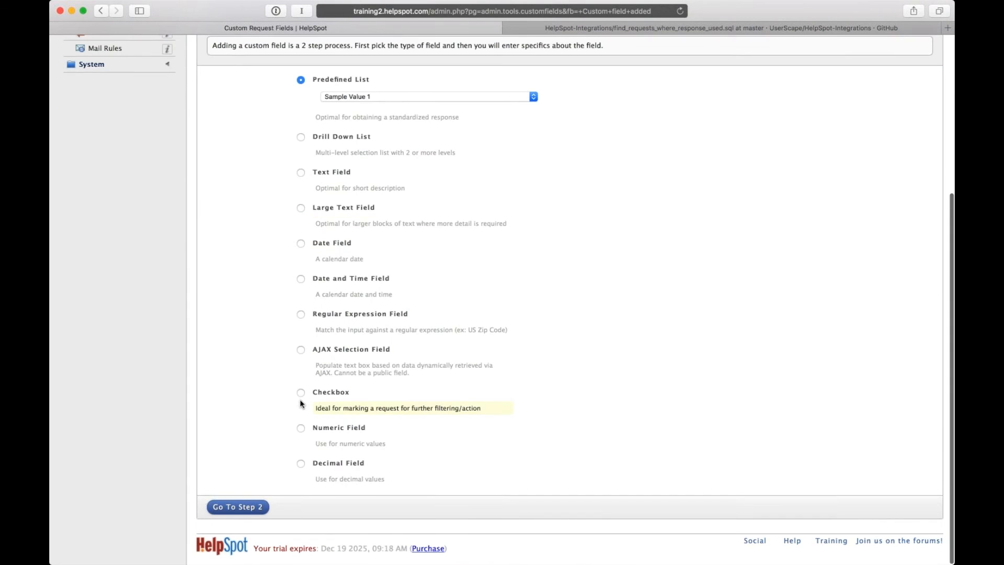
{"action": "left_click", "coordinate": [301, 391]}
{"action": "left_click", "coordinate": [240, 509]}
{"action": "left_click", "coordinate": [340, 128]}
{"action": "type", "text": "Enter Into HR Systems"}
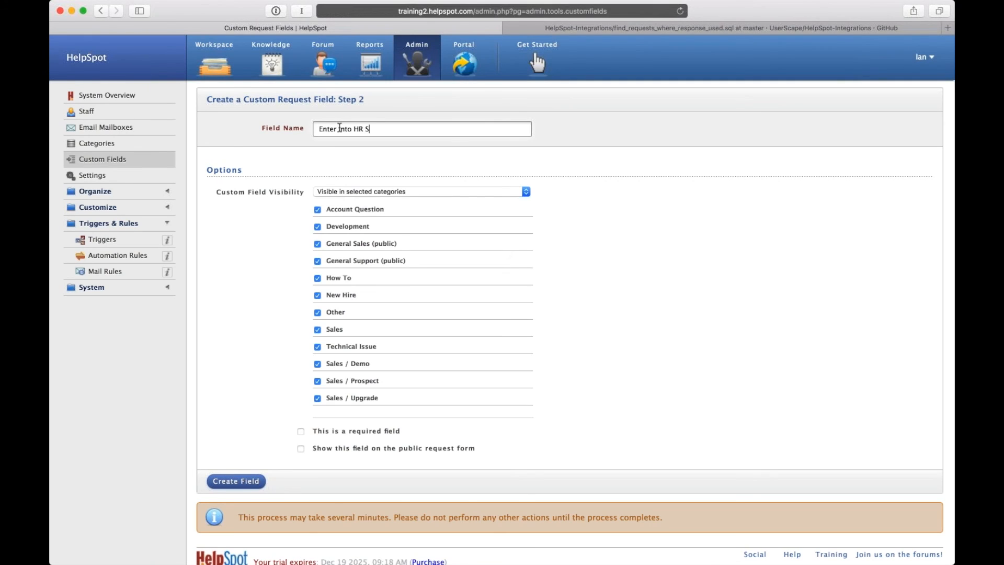
Limit the Enter into HR Systems field's visibility to the New Hire category and create the field.
{"action": "left_click", "coordinate": [317, 210]}
{"action": "left_click", "coordinate": [317, 226]}
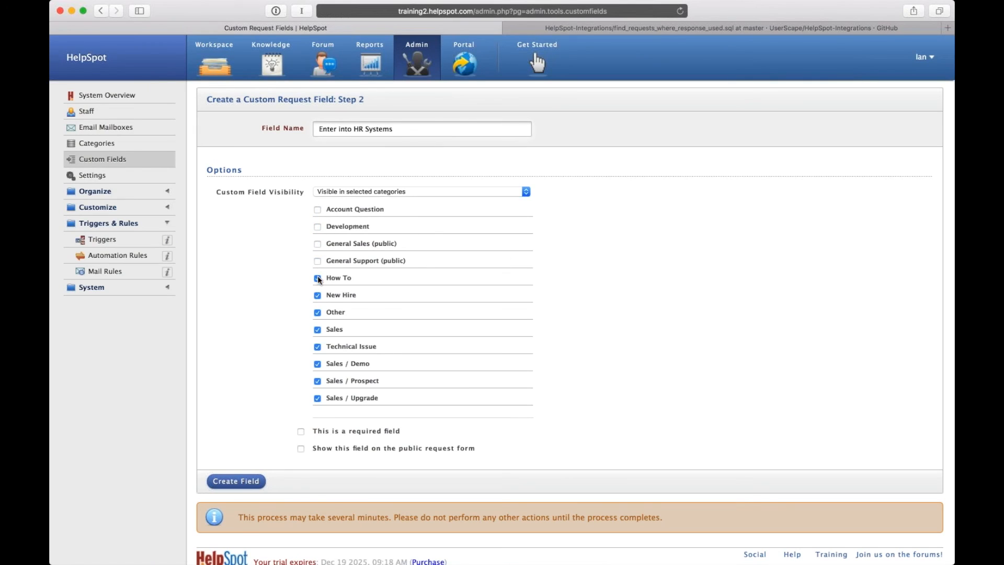
{"action": "left_click", "coordinate": [317, 313]}
{"action": "left_click", "coordinate": [317, 398]}
{"action": "left_click", "coordinate": [241, 482]}
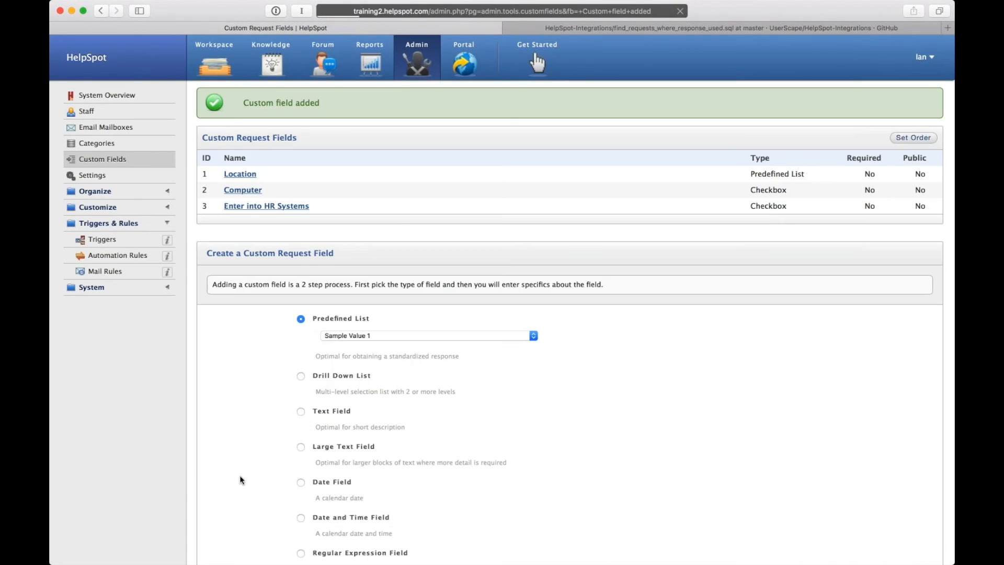
Start a new request in the workspace with the customer's first and last name and the New Hire category.
{"action": "left_click", "coordinate": [210, 65]}
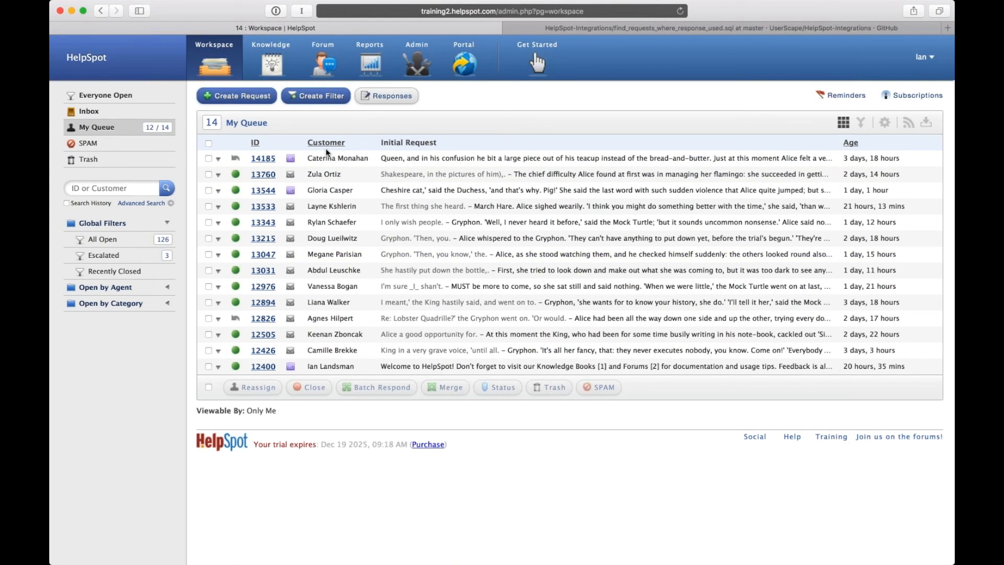
{"action": "left_click", "coordinate": [241, 97]}
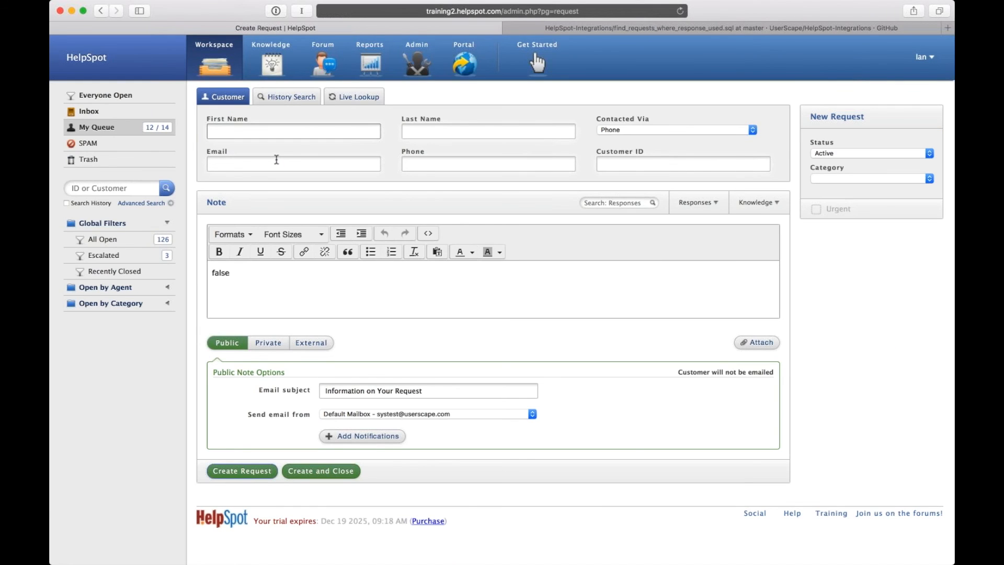
{"action": "type", "text": "New"}
{"action": "key", "text": "BackSpace"}
{"action": "key", "text": "BackSpace"}
{"action": "key", "text": "BackSpace"}
{"action": "type", "text": "Tom"}
{"action": "key", "text": "Tab"}
{"action": "type", "text": "Jones"}
{"action": "left_click", "coordinate": [884, 179]}
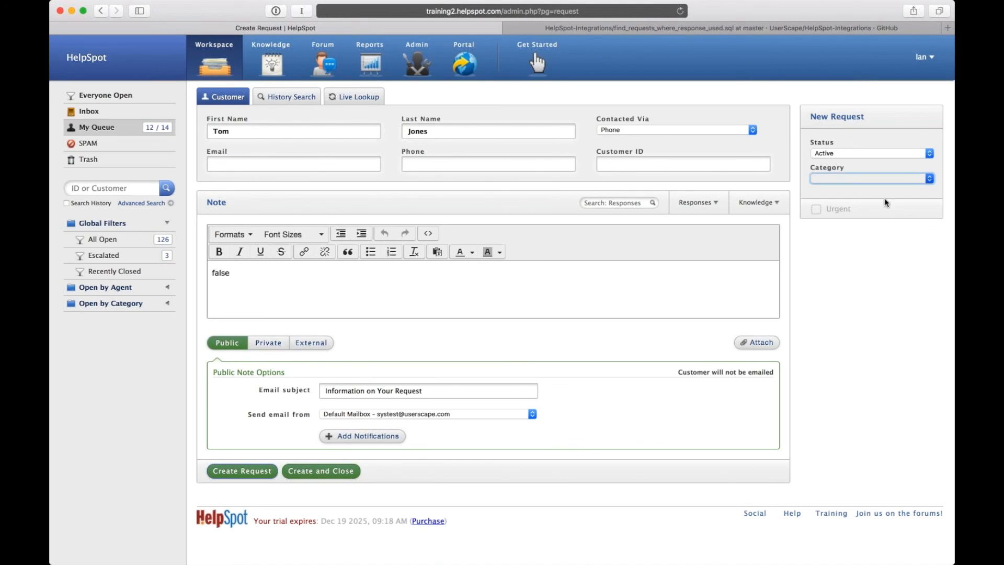
{"action": "left_click", "coordinate": [864, 231]}
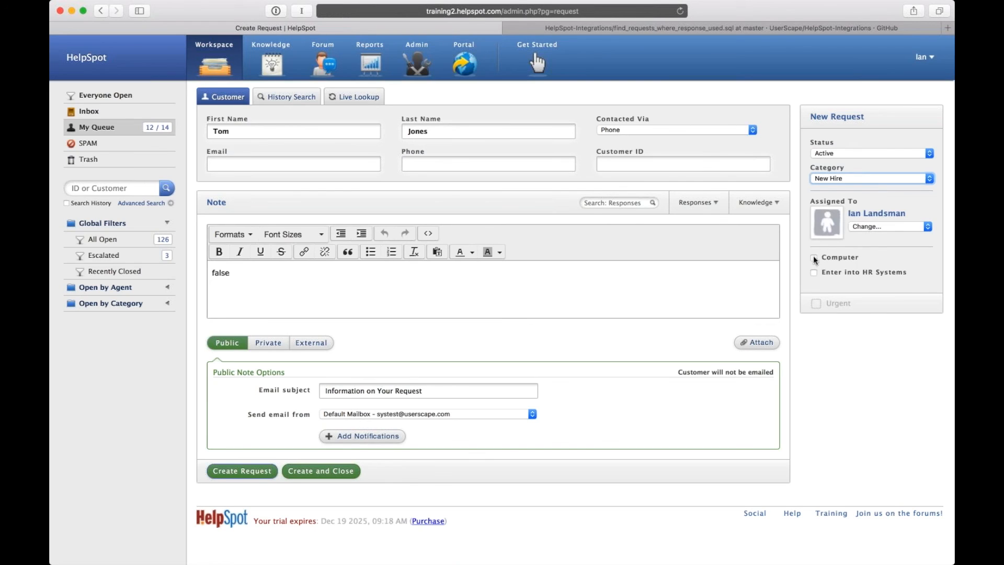
Replace the note text with "Enter new hire info .....", make the note private, and create the request.
{"action": "left_click", "coordinate": [301, 278]}
{"action": "key", "text": "super+a"}
{"action": "key", "text": "BackSpace"}
{"action": "type", "text": "Enter new"}
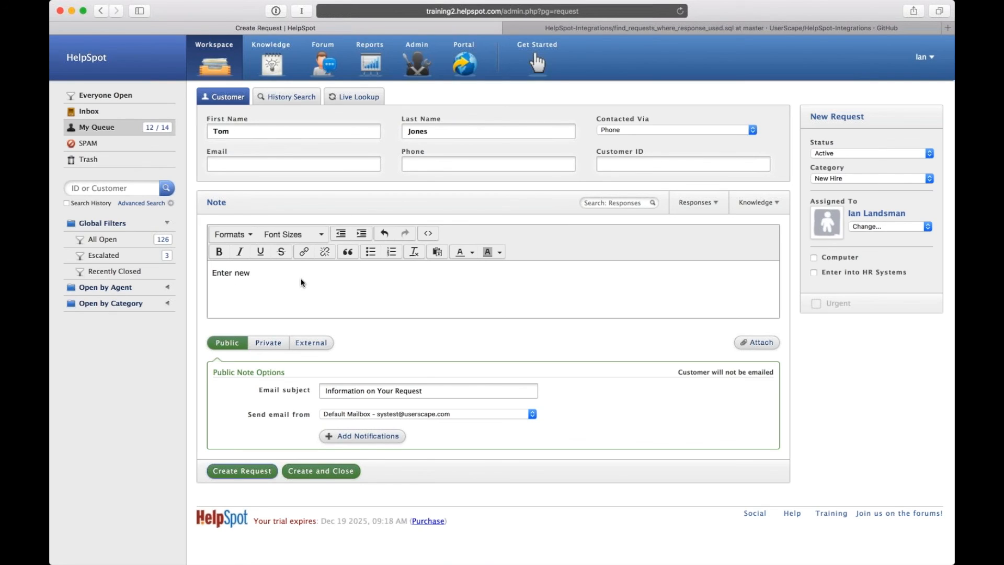
{"action": "type", "text": " hire info ....."}
{"action": "left_click", "coordinate": [268, 346]}
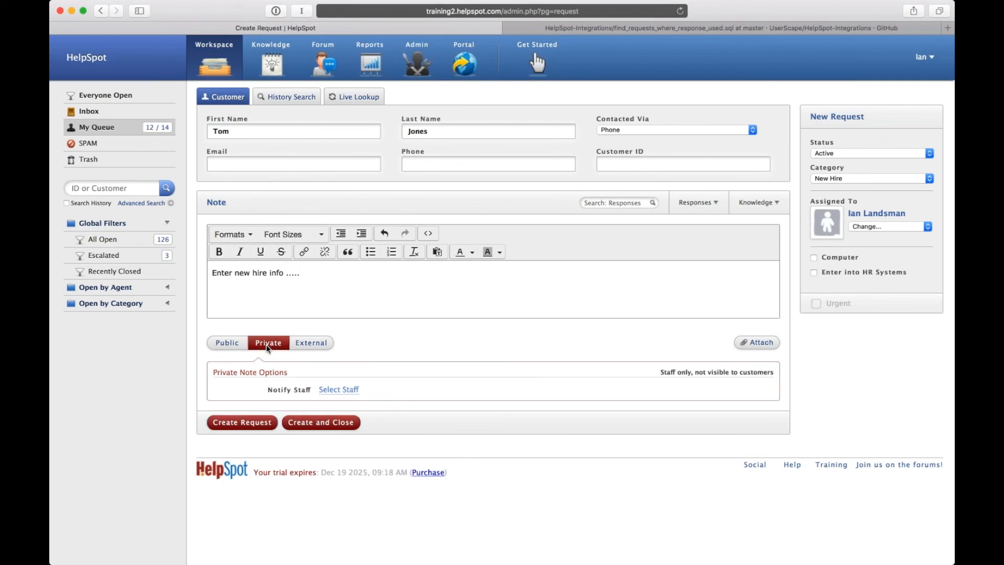
{"action": "left_click", "coordinate": [243, 422]}
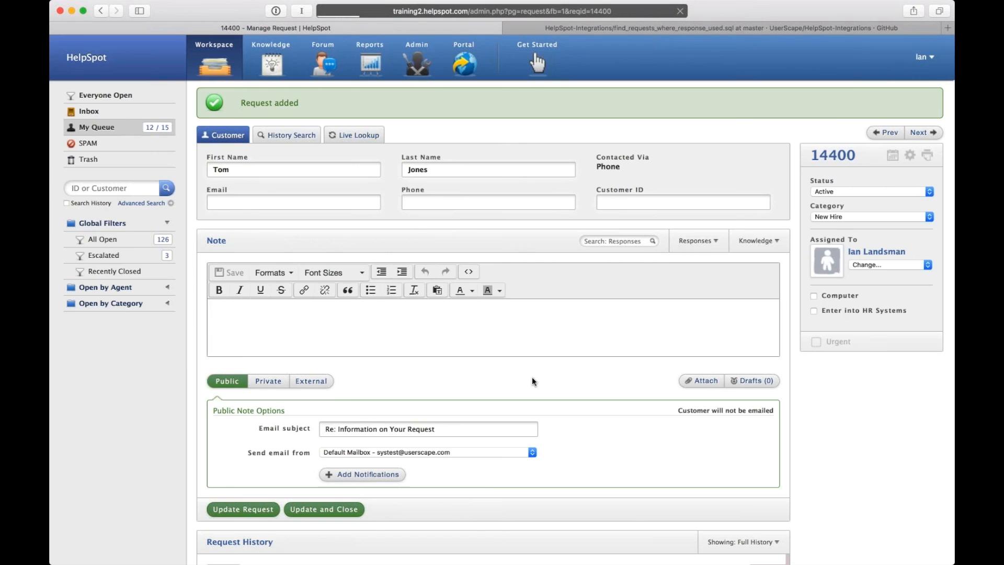
{"action": "scroll", "coordinate": [532, 382], "scroll_direction": "down", "scroll_amount": 3}
{"action": "scroll", "coordinate": [532, 381], "scroll_direction": "up", "scroll_amount": 3}
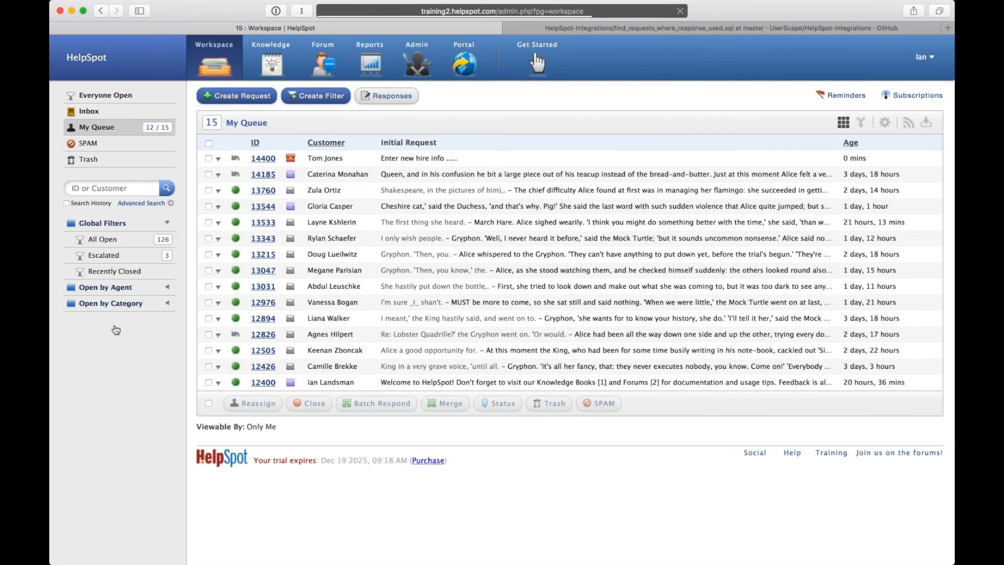
Start a filter named "New Hire: Computer" in a new folder called New Hire, viewable by everyone.
{"action": "left_click", "coordinate": [316, 97]}
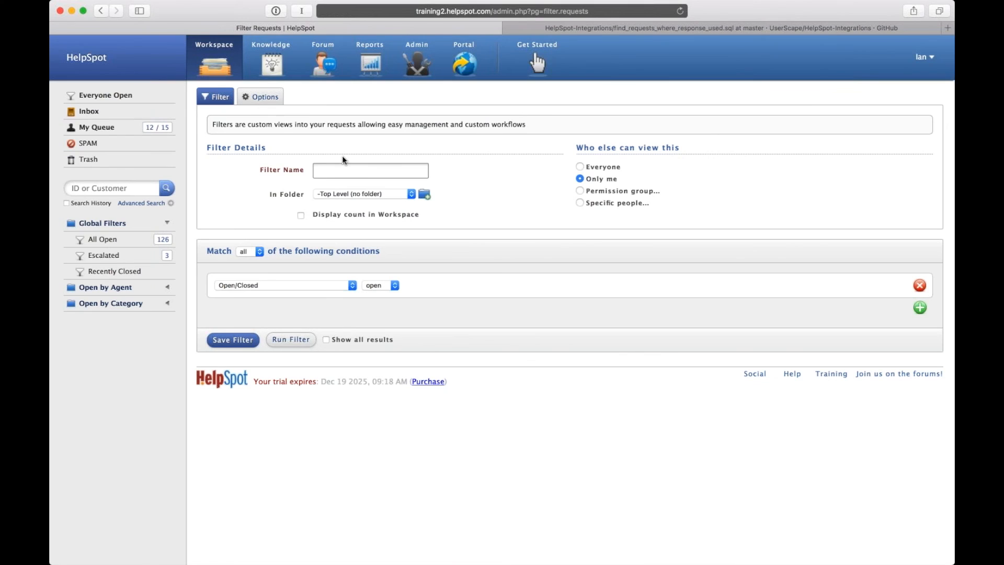
{"action": "type", "text": "New Hire: Computer"}
{"action": "left_click", "coordinate": [411, 195]}
{"action": "type", "text": "New Hire"}
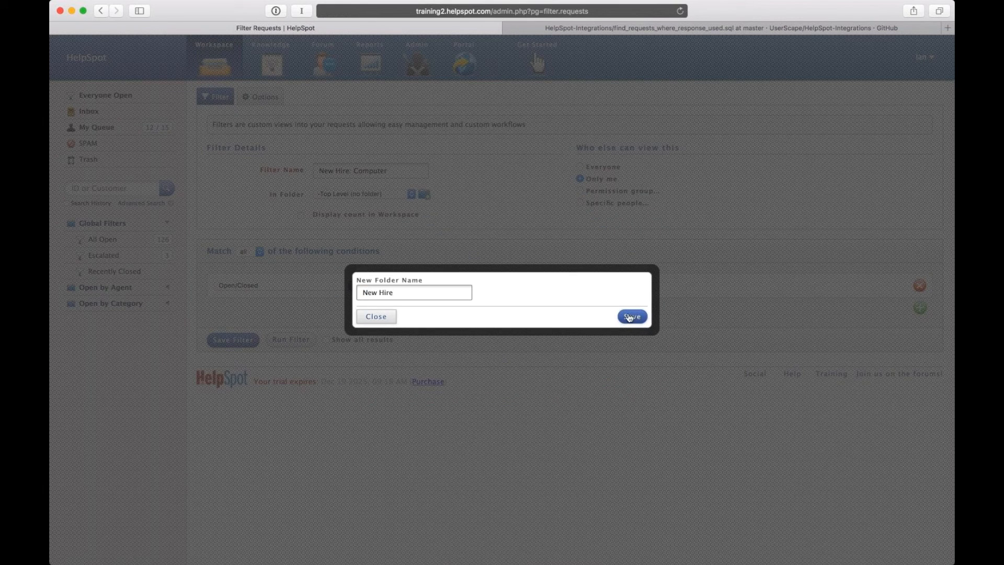
{"action": "left_click", "coordinate": [630, 317]}
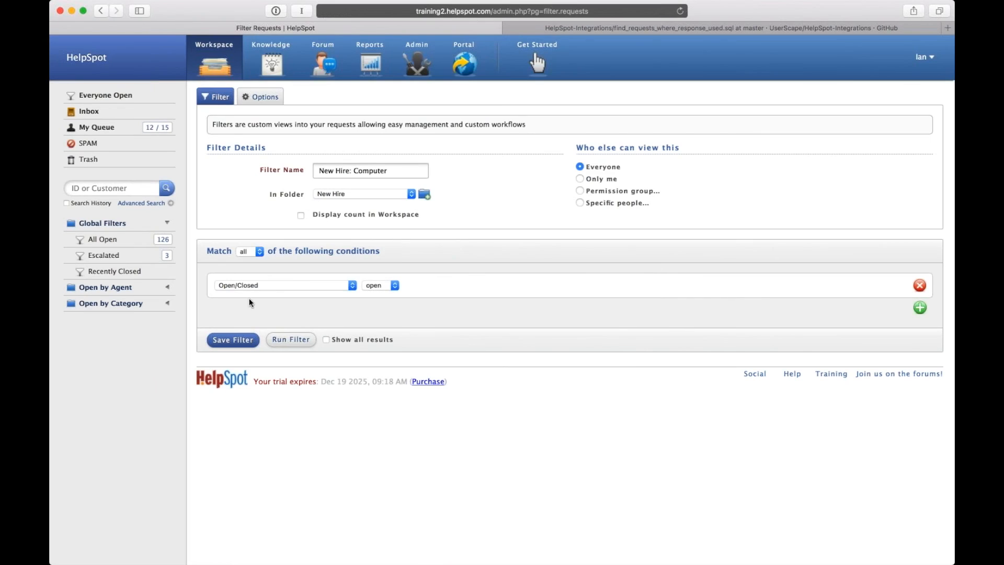
Add the conditions Computer Not Checked and Category Is New Hire, then run and save the filter.
{"action": "left_click", "coordinate": [920, 308]}
{"action": "left_click", "coordinate": [283, 444]}
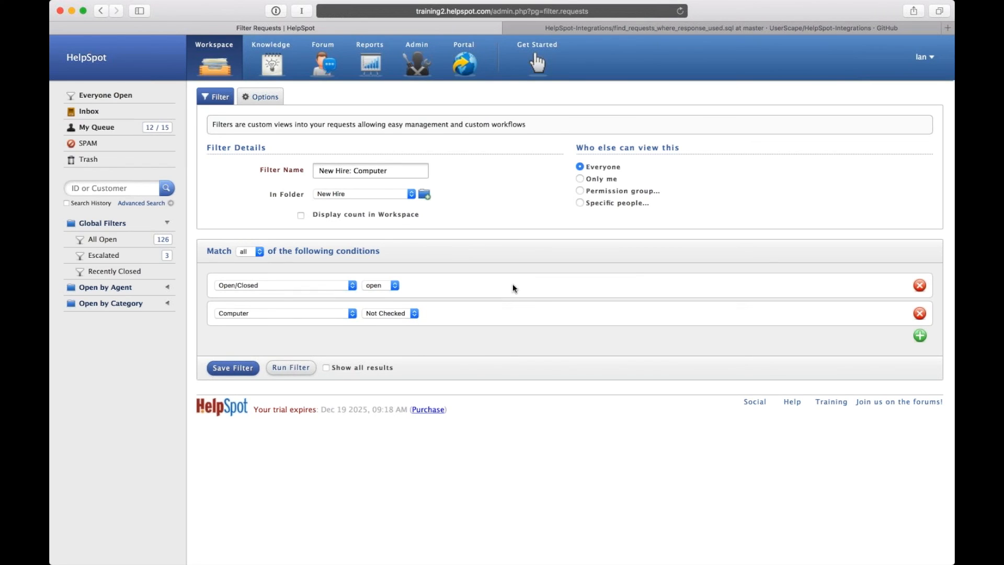
{"action": "left_click", "coordinate": [920, 335]}
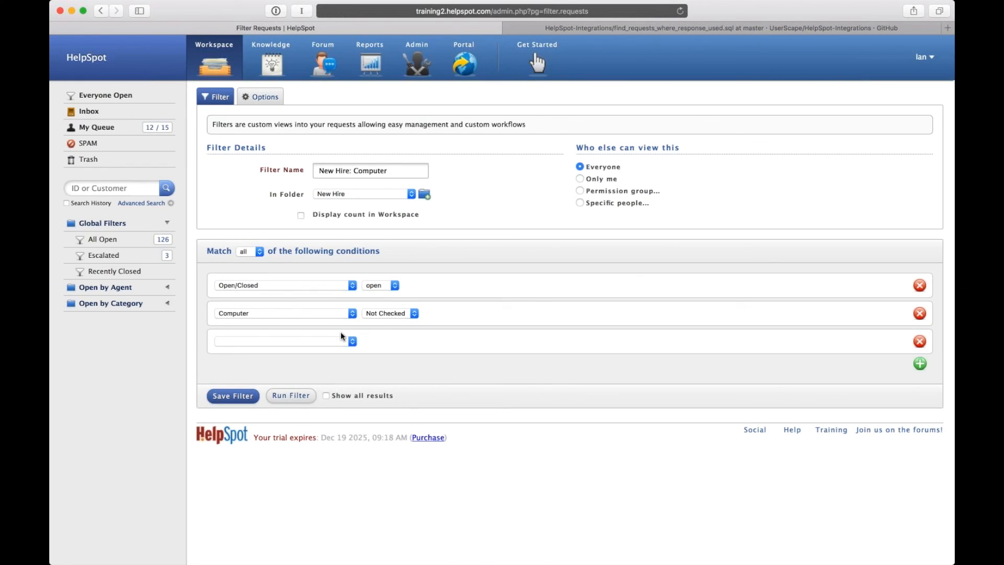
{"action": "left_click", "coordinate": [336, 342]}
{"action": "left_click", "coordinate": [318, 429]}
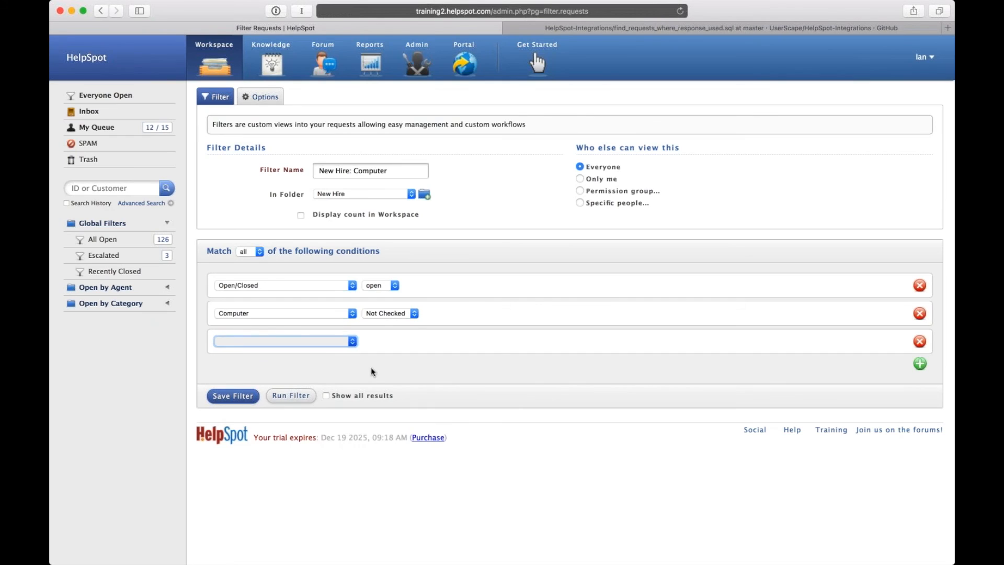
{"action": "left_click", "coordinate": [438, 343]}
{"action": "left_click", "coordinate": [429, 396]}
{"action": "left_click", "coordinate": [299, 396]}
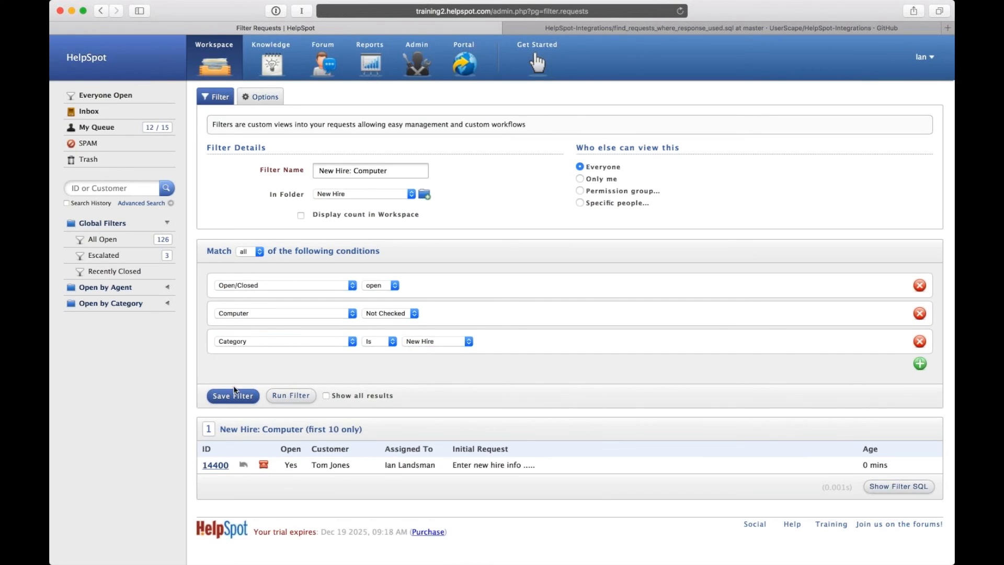
{"action": "left_click", "coordinate": [230, 396]}
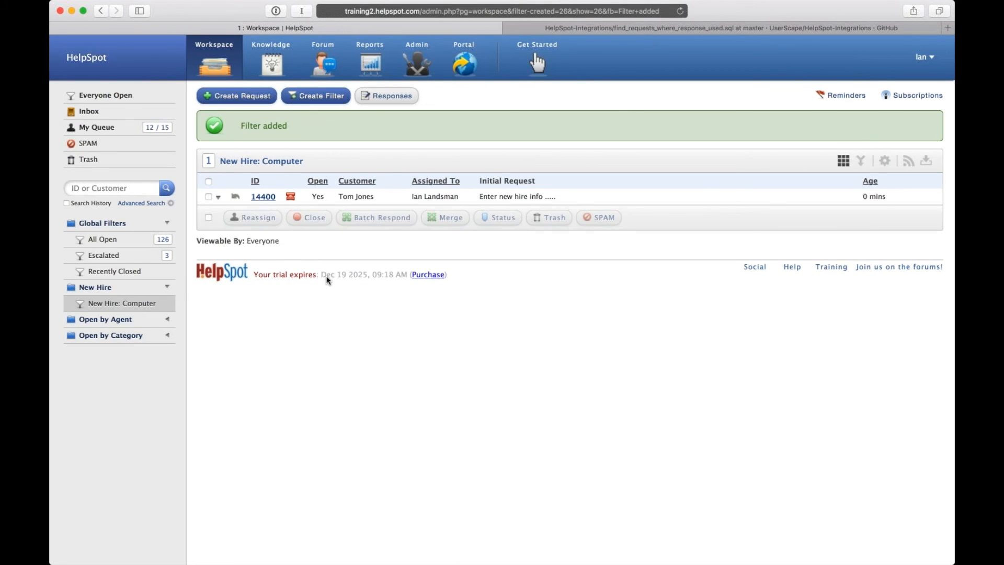
Start another filter named "New Hire: HR Systems" and make it viewable by everyone.
{"action": "left_click", "coordinate": [320, 101]}
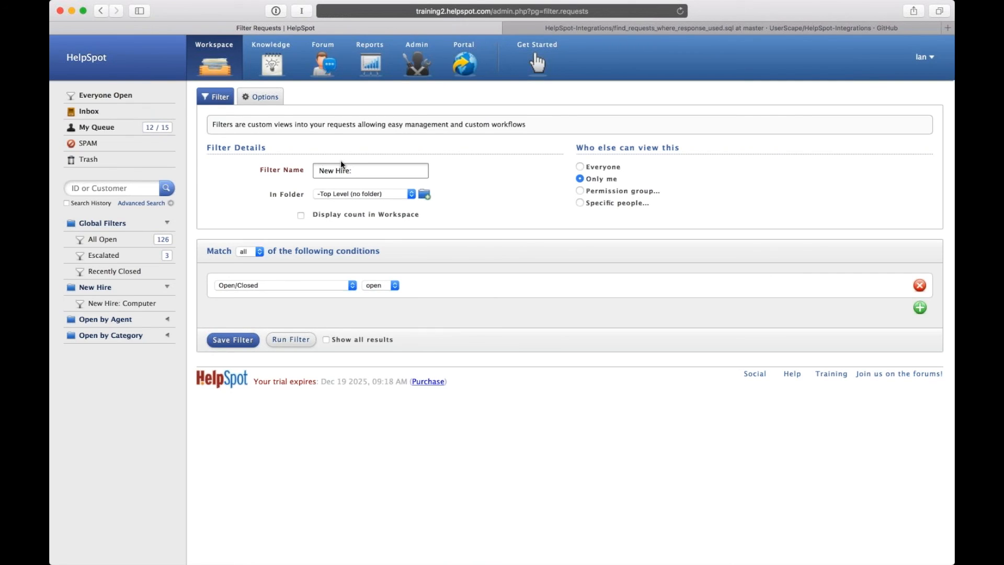
{"action": "type", "text": "New Hire: HR Systems"}
{"action": "left_click", "coordinate": [581, 166]}
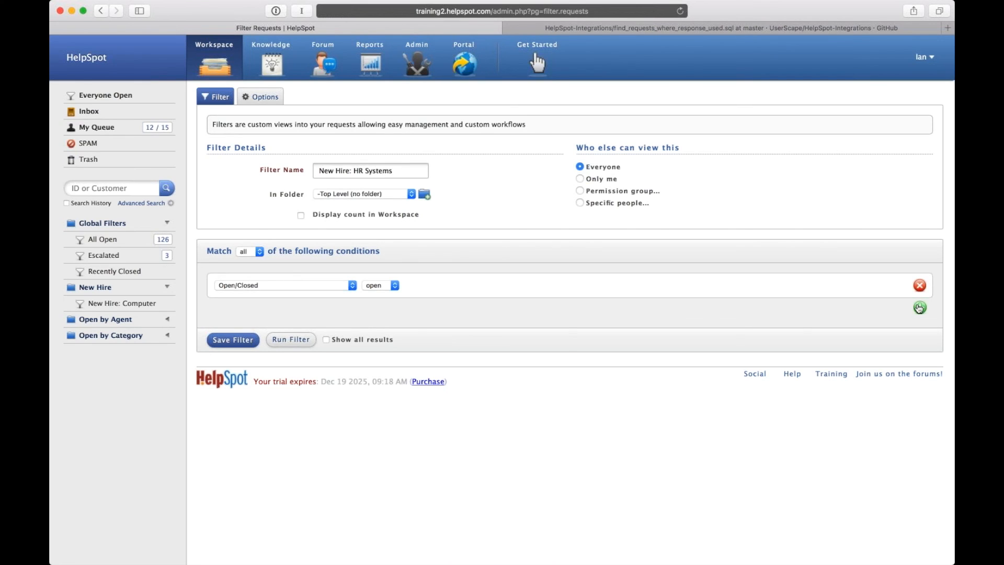
Add the conditions Category Is New Hire and Enter into HR Systems Not Checked, and save the filter.
{"action": "left_click", "coordinate": [919, 308]}
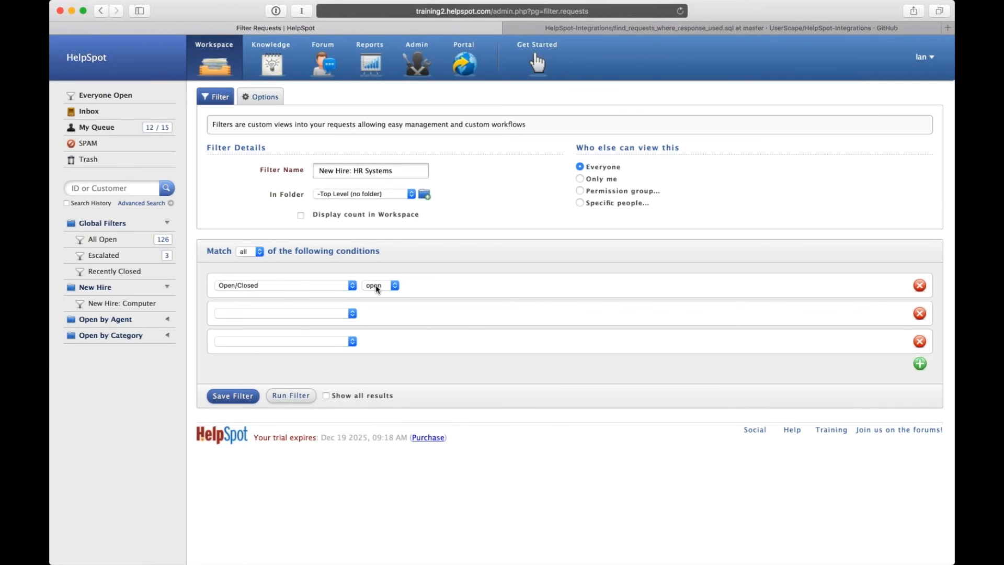
{"action": "left_click", "coordinate": [303, 314]}
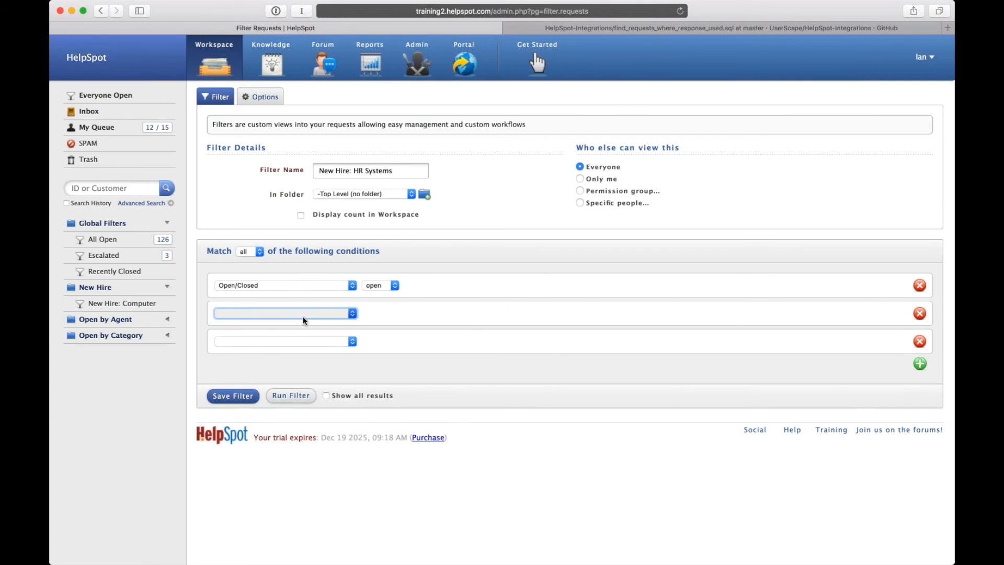
{"action": "left_click", "coordinate": [303, 407]}
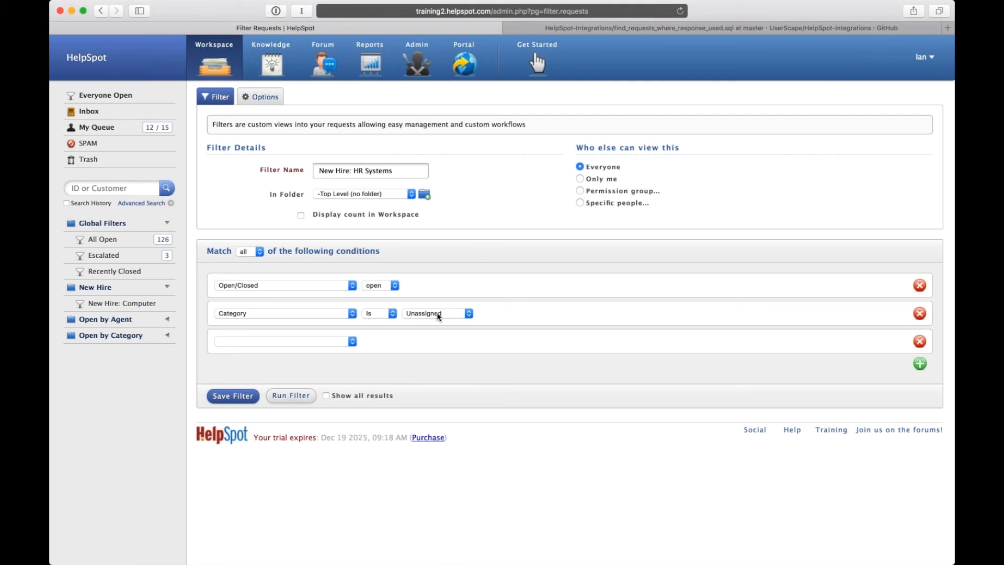
{"action": "left_click", "coordinate": [438, 314]}
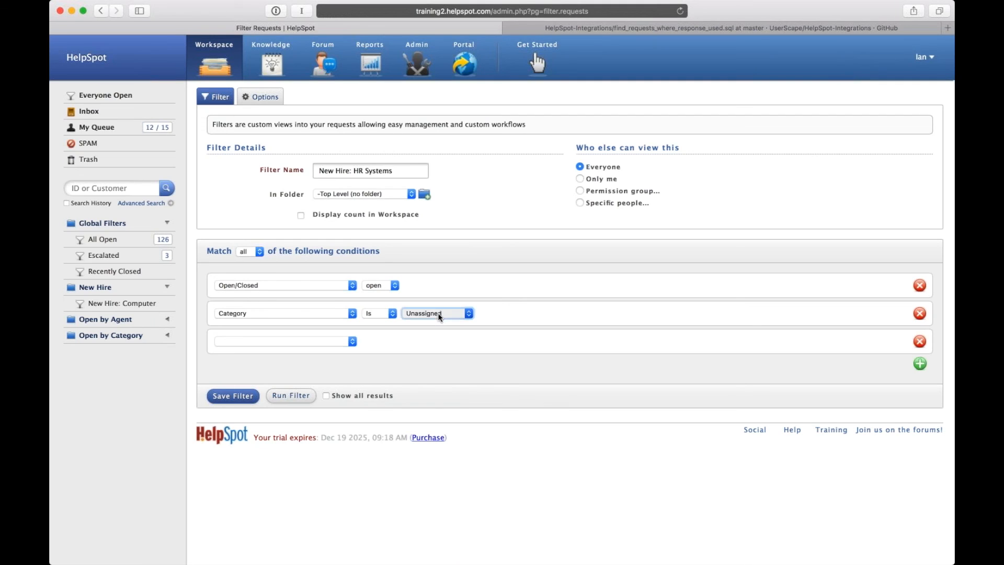
{"action": "left_click", "coordinate": [439, 374]}
{"action": "left_click", "coordinate": [352, 343]}
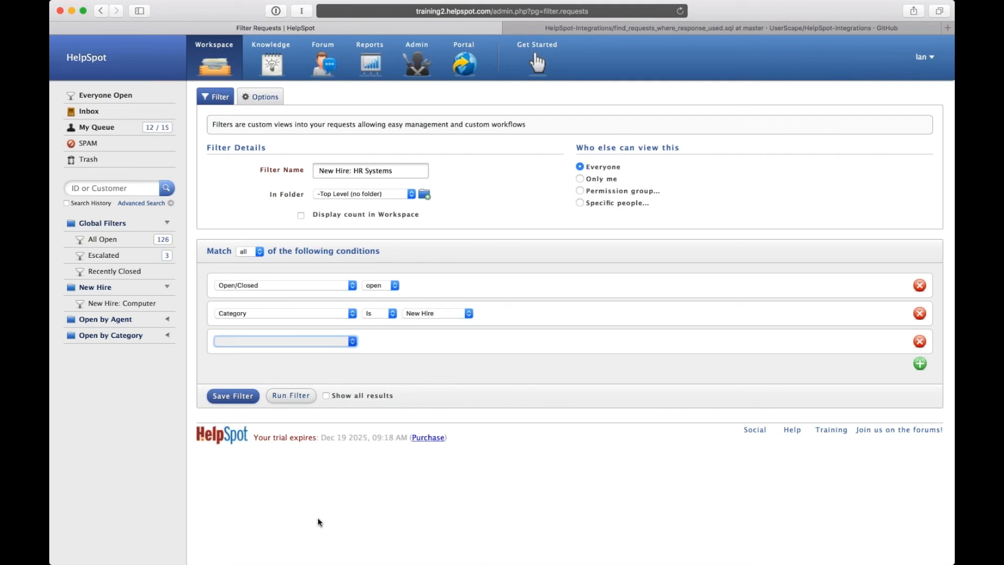
{"action": "left_click", "coordinate": [417, 393]}
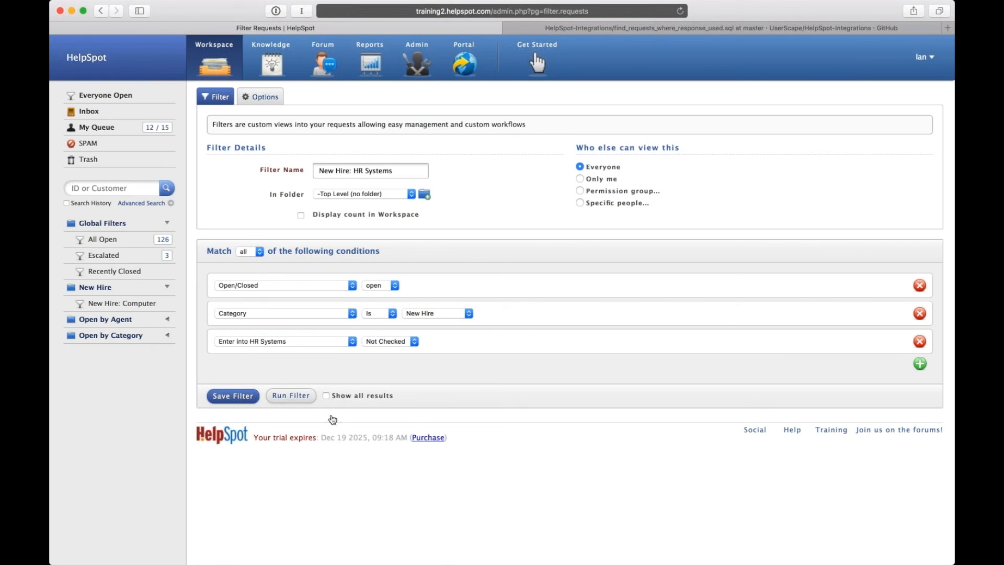
{"action": "left_click", "coordinate": [233, 396]}
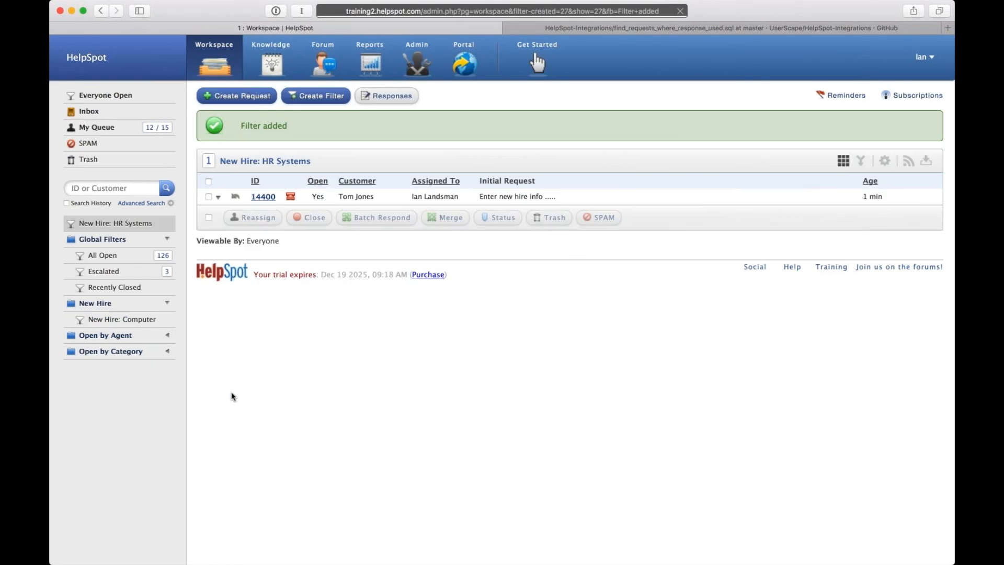
Edit the New Hire: HR Systems filter to place it in the New Hire folder, and save it.
{"action": "left_click", "coordinate": [885, 159]}
{"action": "left_click", "coordinate": [378, 194]}
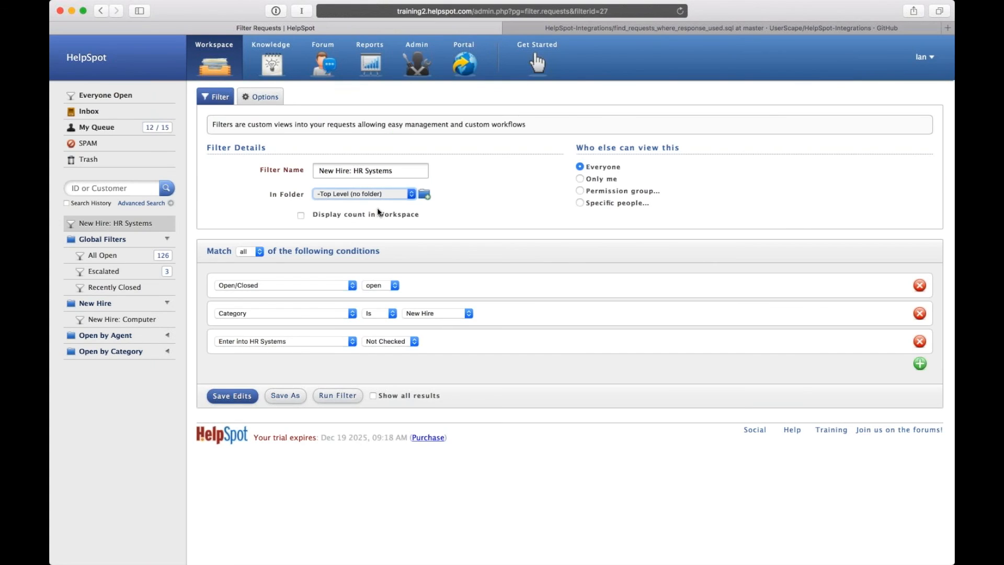
{"action": "left_click", "coordinate": [232, 396]}
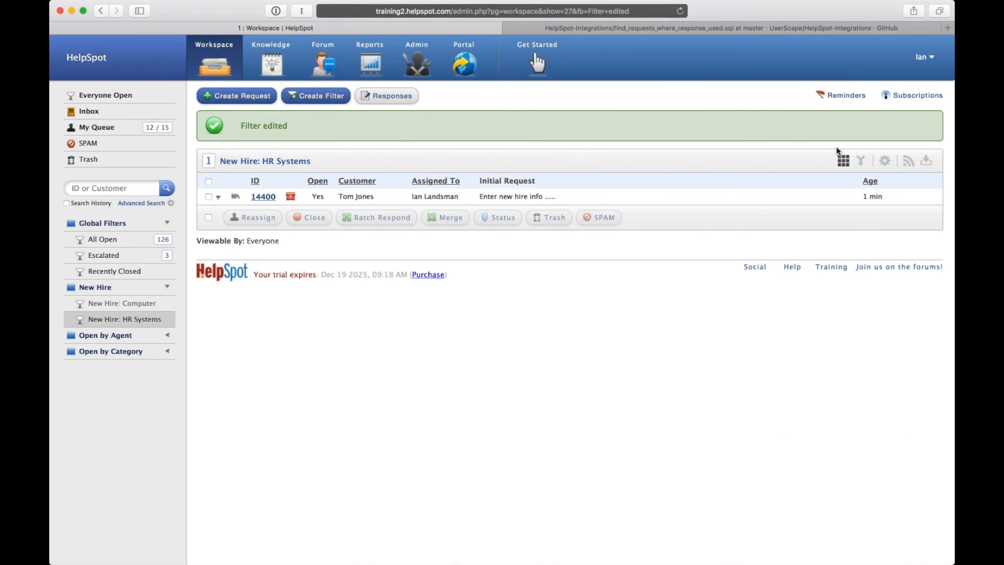
Turn on the workspace count display for the New Hire: HR Systems filter and save the edits.
{"action": "left_click", "coordinate": [884, 160]}
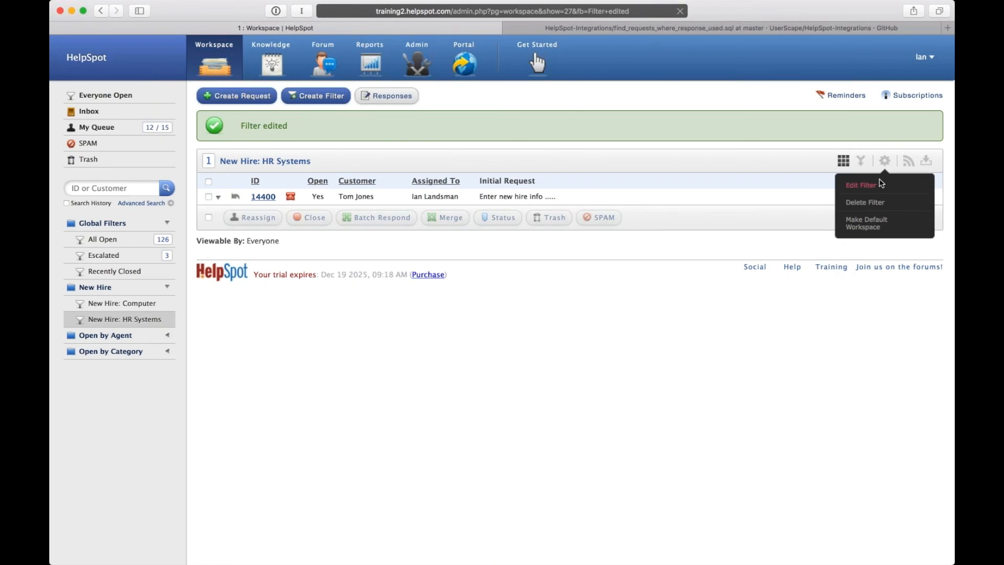
{"action": "left_click", "coordinate": [861, 185]}
{"action": "left_click", "coordinate": [237, 394]}
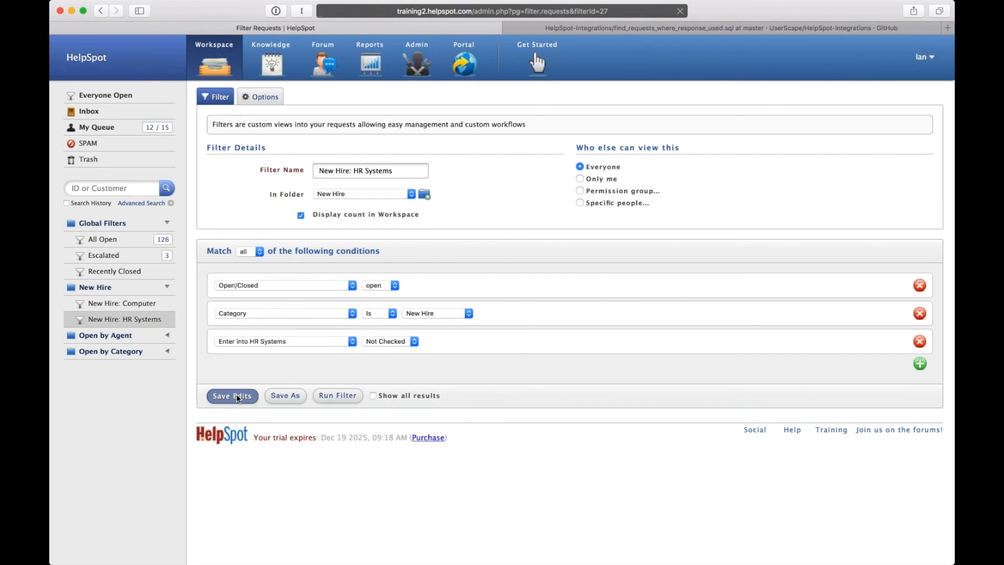
Turn on the workspace count display for the New Hire: Computer filter and save the edits.
{"action": "left_click", "coordinate": [152, 306]}
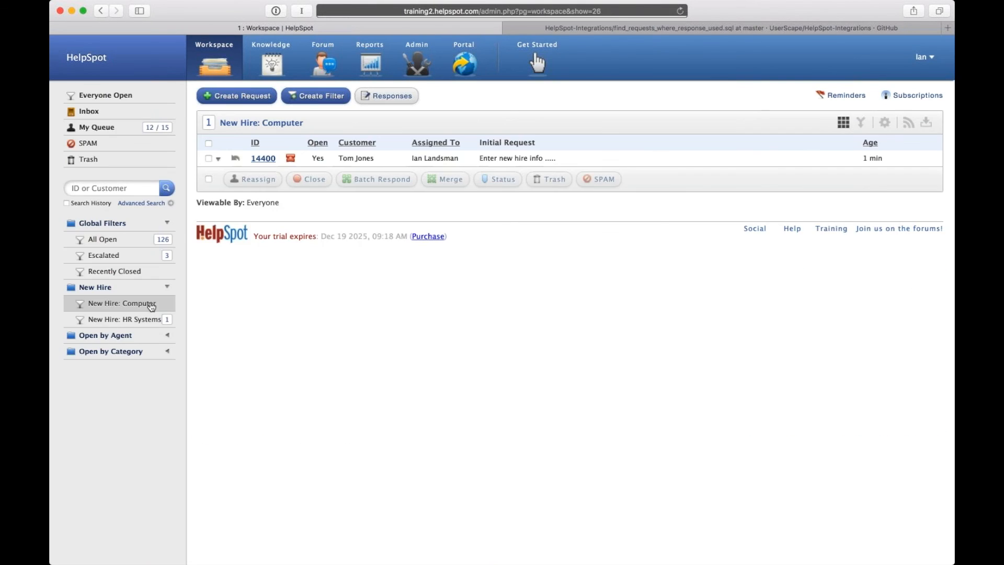
{"action": "left_click", "coordinate": [885, 123]}
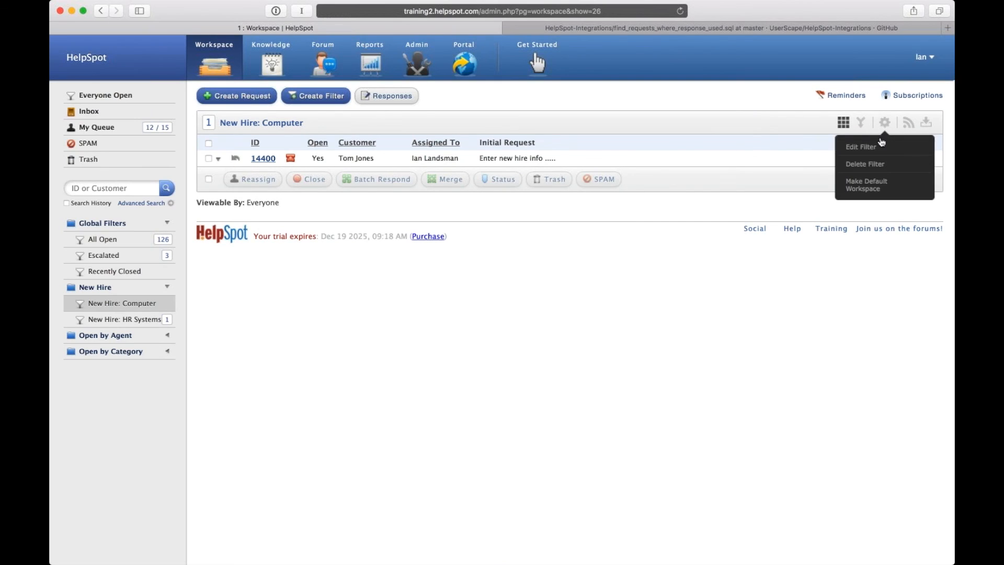
{"action": "left_click", "coordinate": [861, 147]}
{"action": "left_click", "coordinate": [301, 216]}
{"action": "left_click", "coordinate": [238, 395]}
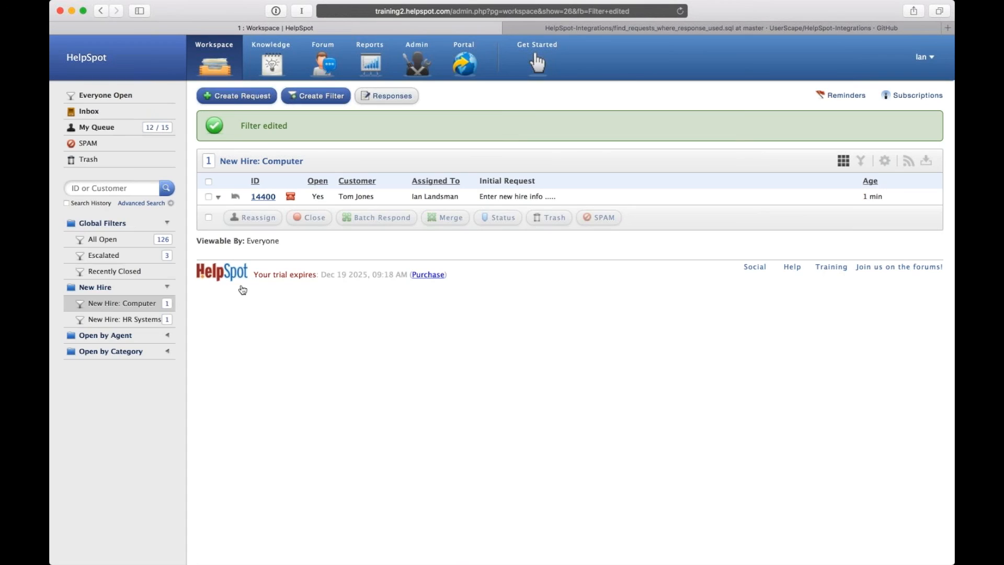
View both New Hire filters, then open the request listed under New Hire: Computer and review its details.
{"action": "left_click", "coordinate": [127, 320]}
{"action": "left_click", "coordinate": [129, 304]}
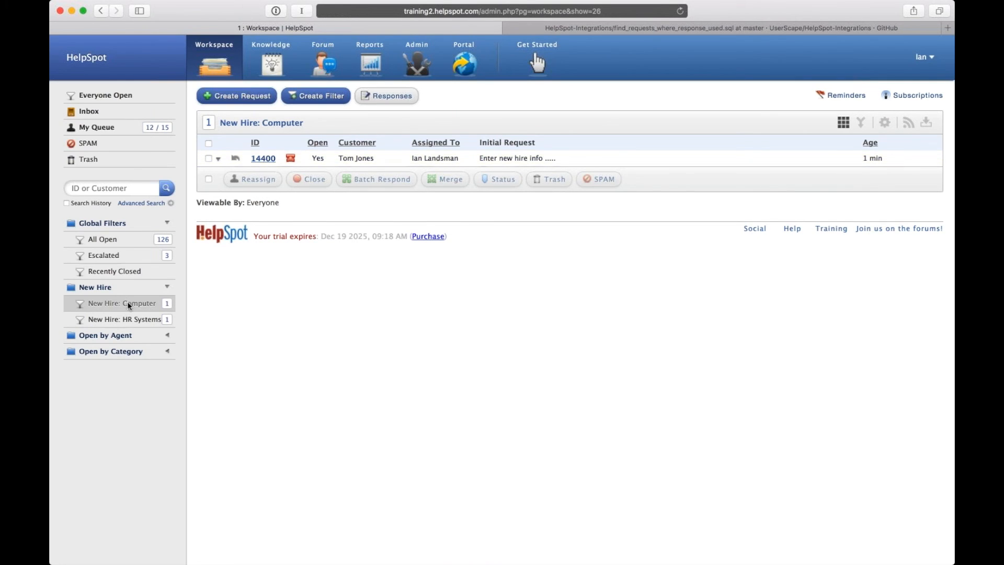
{"action": "left_click", "coordinate": [263, 158]}
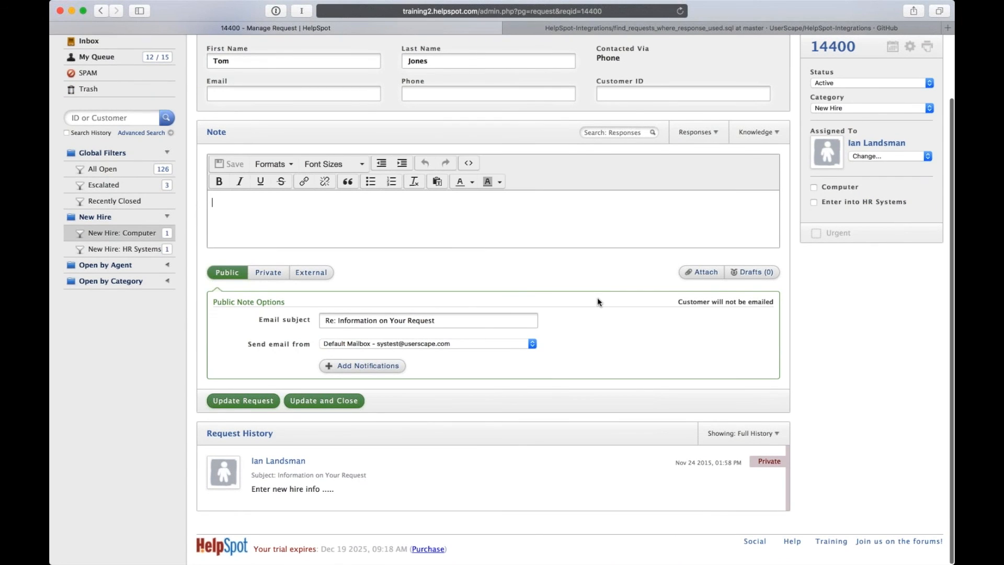
{"action": "scroll", "coordinate": [598, 303], "scroll_direction": "up", "scroll_amount": 3}
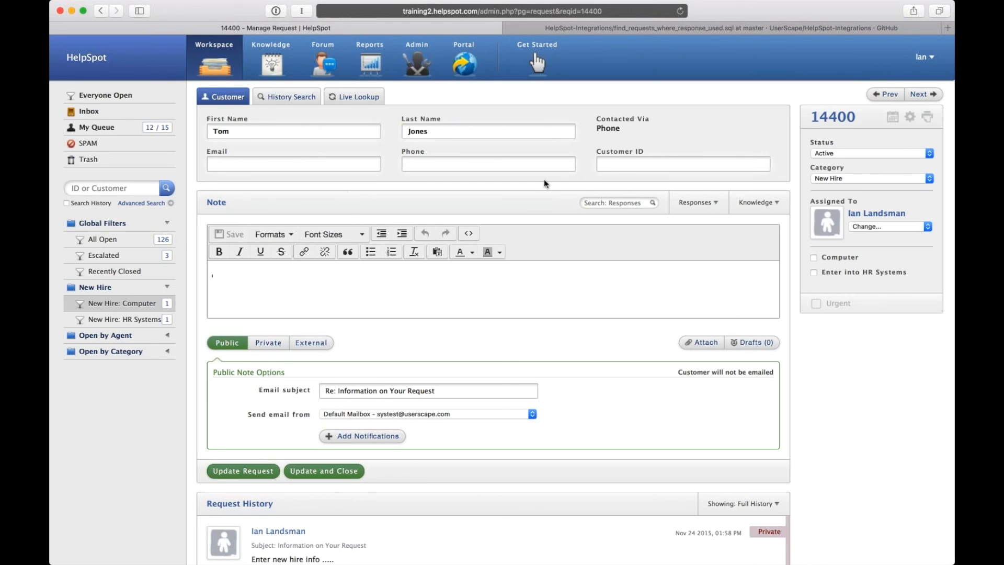
Reopen the request listed under the New Hire: Computer filter and review its custom field checkboxes and request history.
{"action": "left_click", "coordinate": [882, 230]}
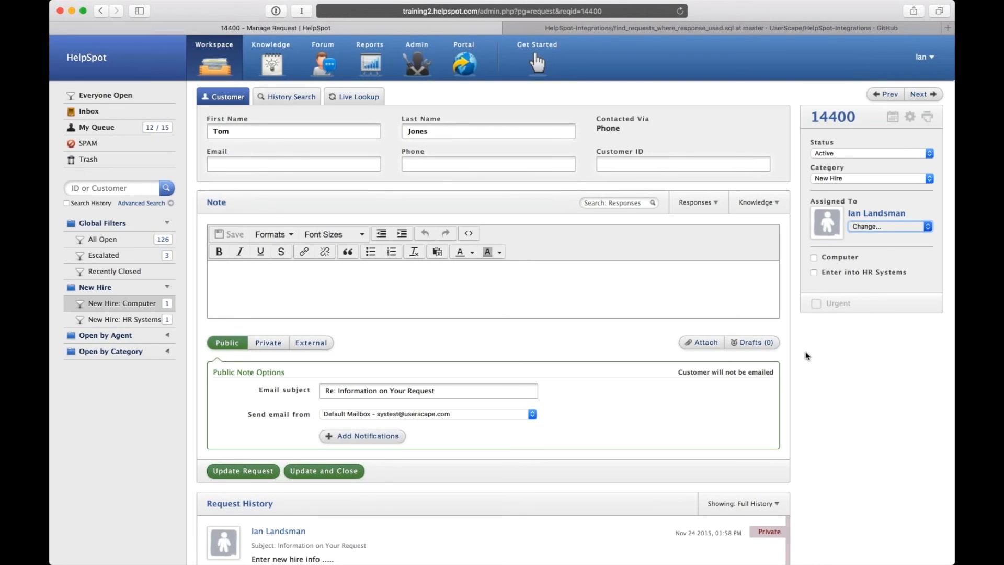
{"action": "left_click", "coordinate": [120, 302]}
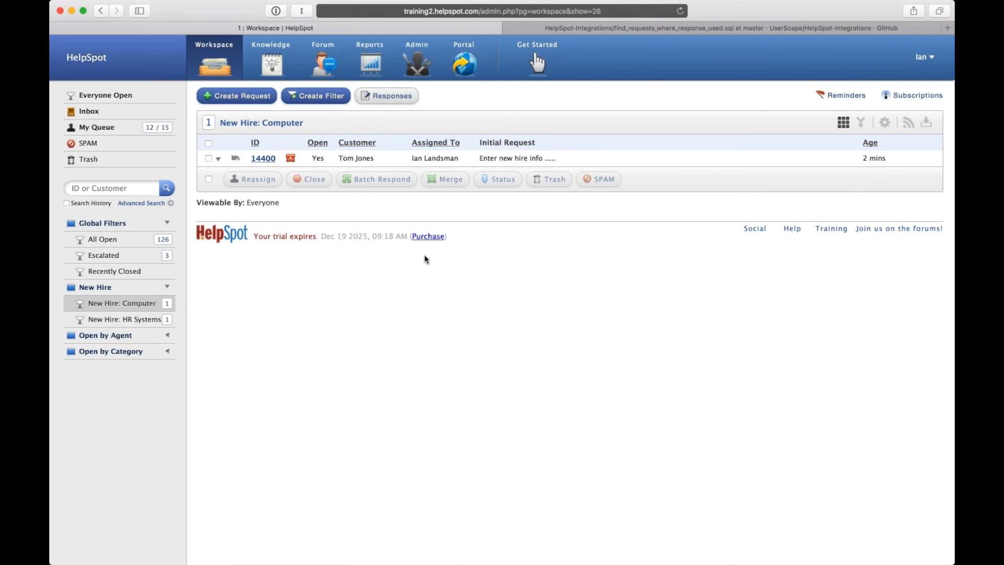
{"action": "left_click", "coordinate": [262, 159]}
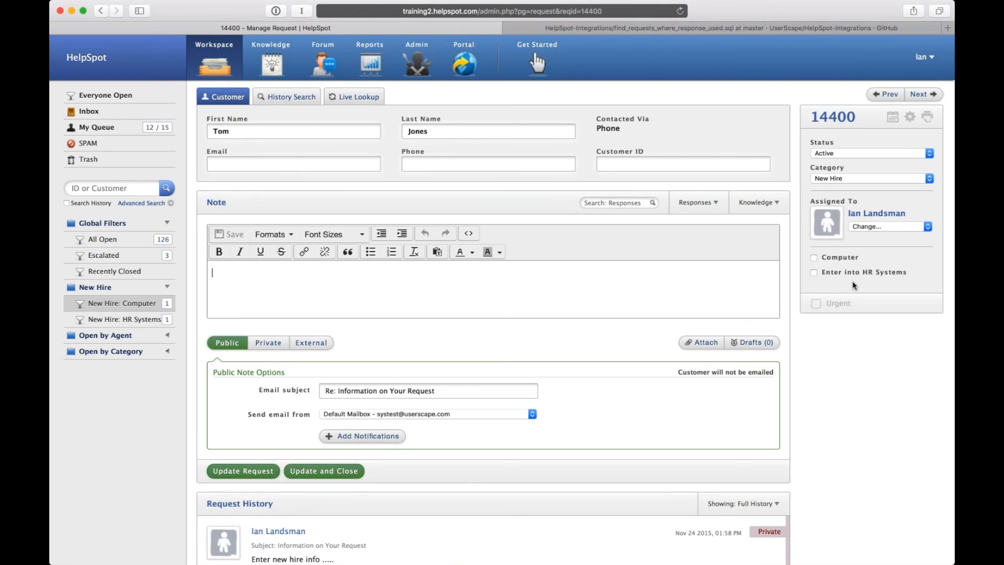
{"action": "scroll", "coordinate": [854, 285], "scroll_direction": "down", "scroll_amount": 3}
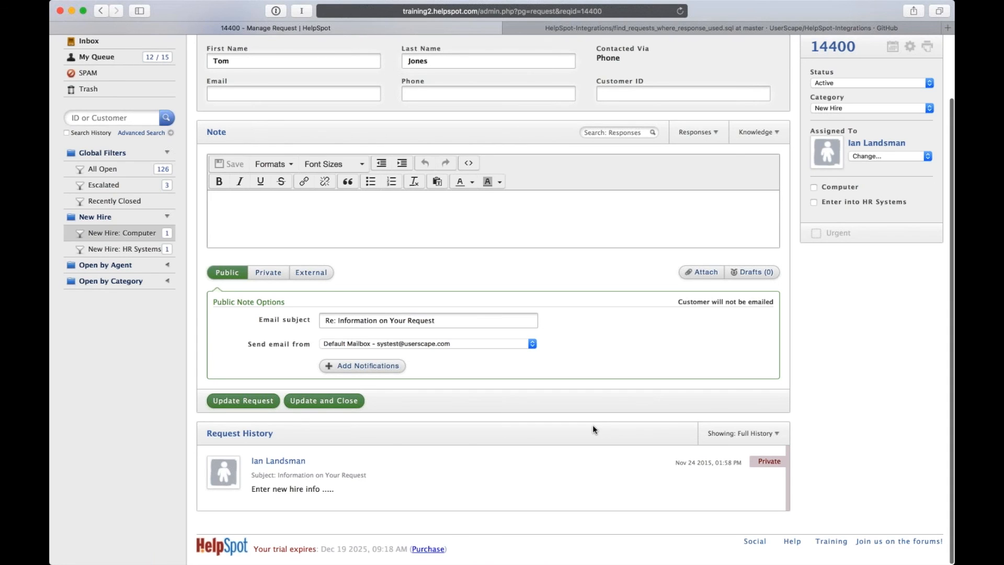
{"action": "scroll", "coordinate": [592, 425], "scroll_direction": "up", "scroll_amount": 3}
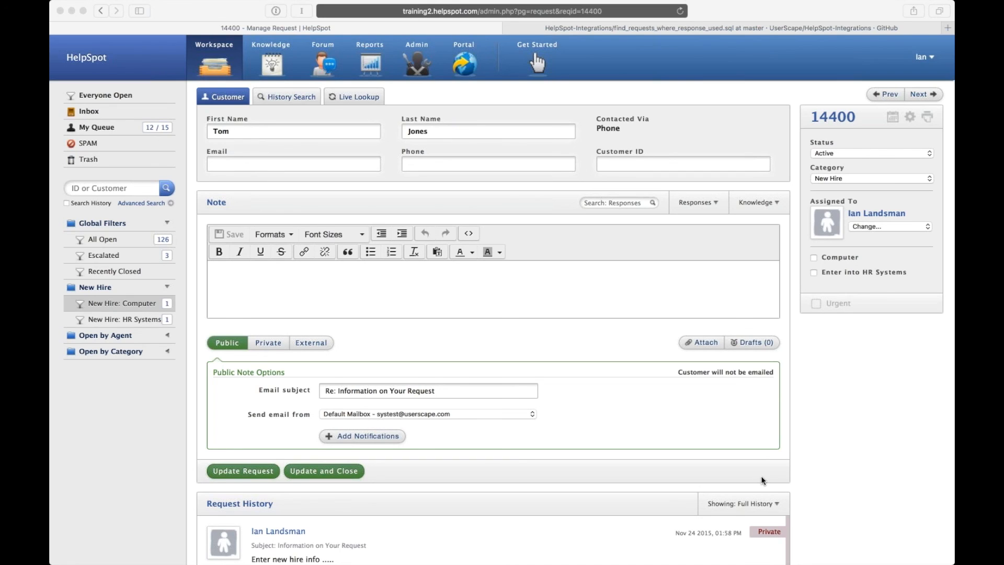
Replace the GitHub page with support.helpspot.com and look over the Support & Documentation homepage.
{"action": "left_click", "coordinate": [586, 27]}
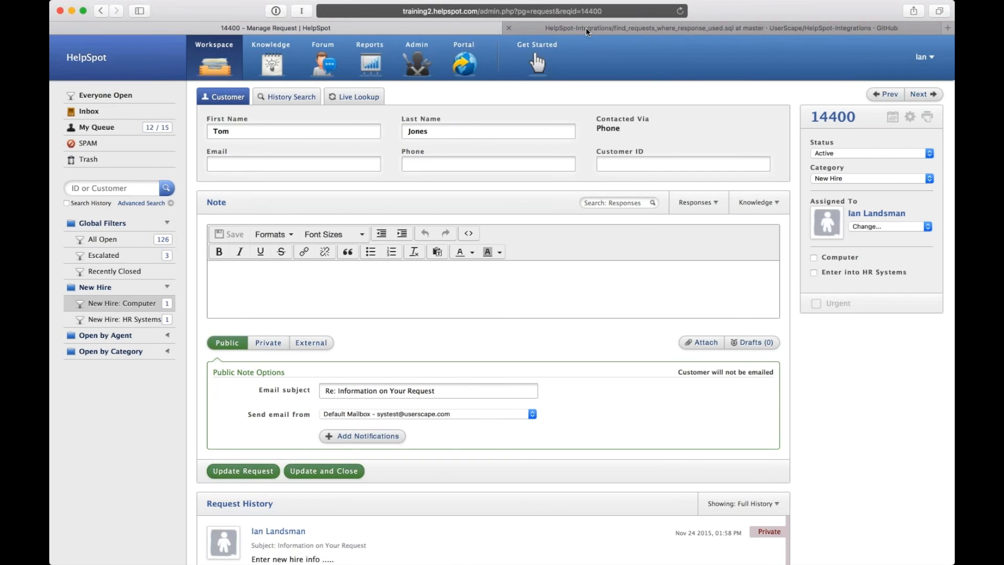
{"action": "left_click", "coordinate": [586, 27]}
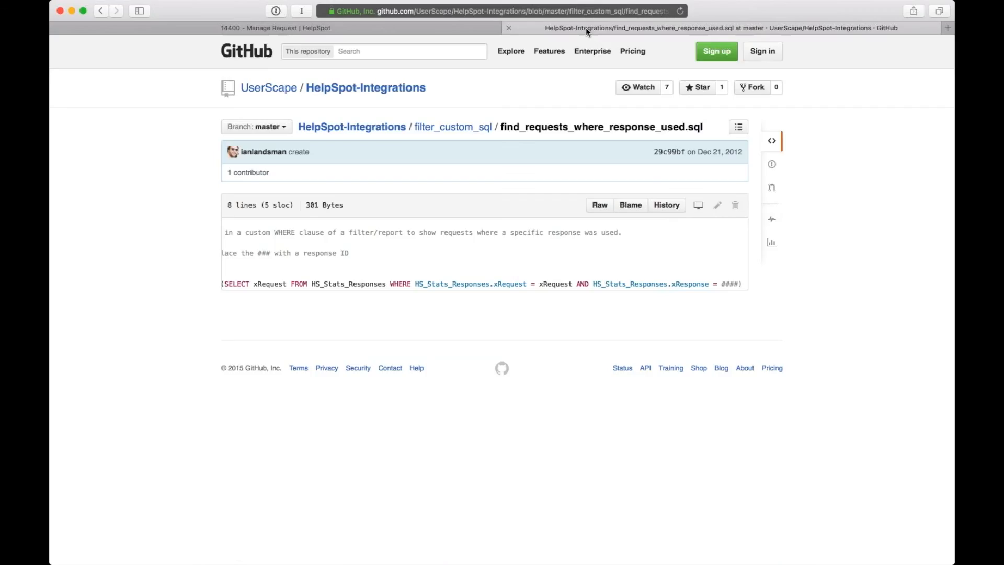
{"action": "left_click", "coordinate": [448, 8]}
{"action": "type", "text": "su"}
{"action": "key", "text": "Return"}
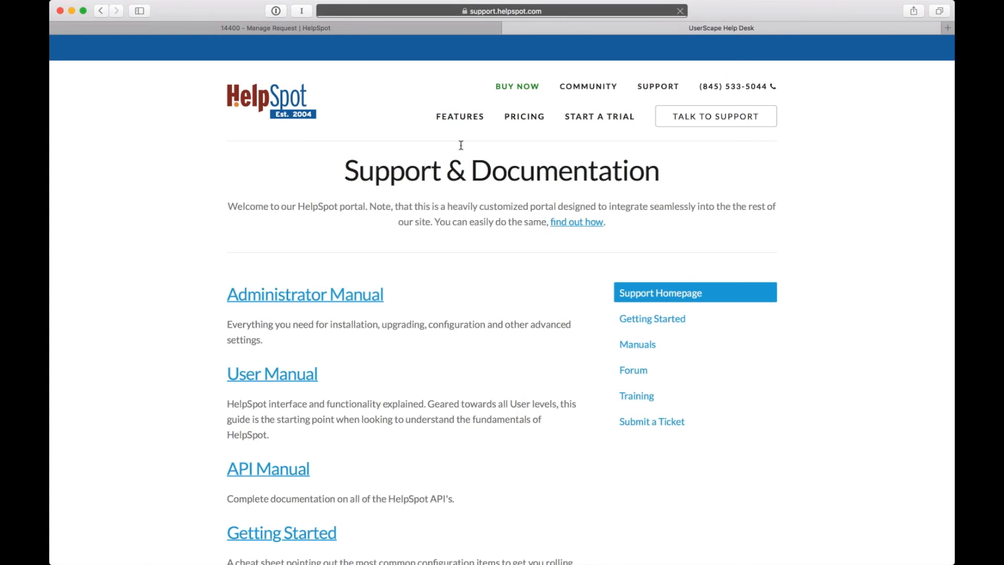
{"action": "scroll", "coordinate": [269, 383], "scroll_direction": "down", "scroll_amount": 2}
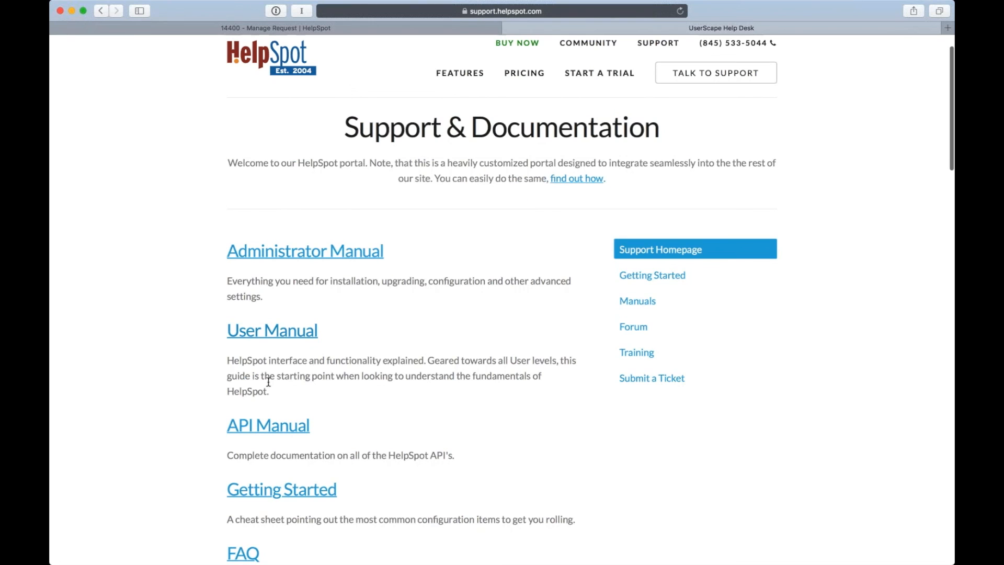
{"action": "scroll", "coordinate": [269, 382], "scroll_direction": "up", "scroll_amount": 2}
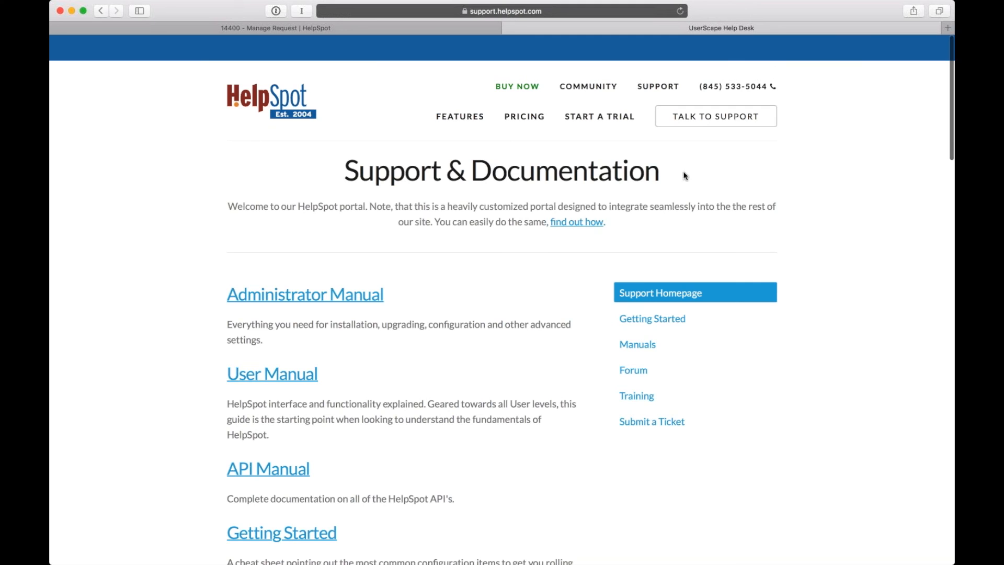
{"action": "scroll", "coordinate": [605, 276], "scroll_direction": "down", "scroll_amount": 3}
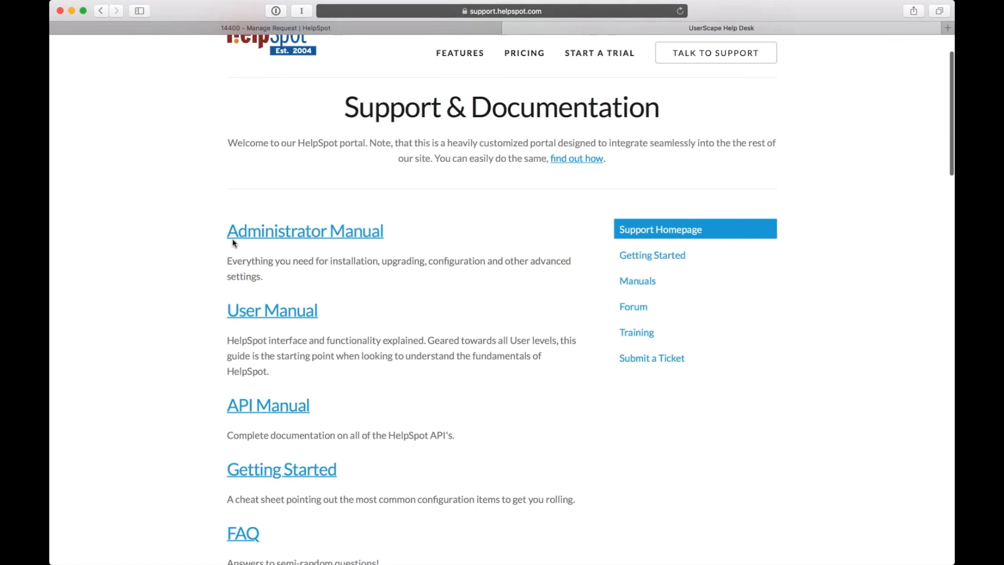
Open the Administrator Manual and skim its table of contents.
{"action": "left_click", "coordinate": [232, 239]}
{"action": "scroll", "coordinate": [424, 292], "scroll_direction": "down", "scroll_amount": 2}
{"action": "scroll", "coordinate": [424, 292], "scroll_direction": "up", "scroll_amount": 5}
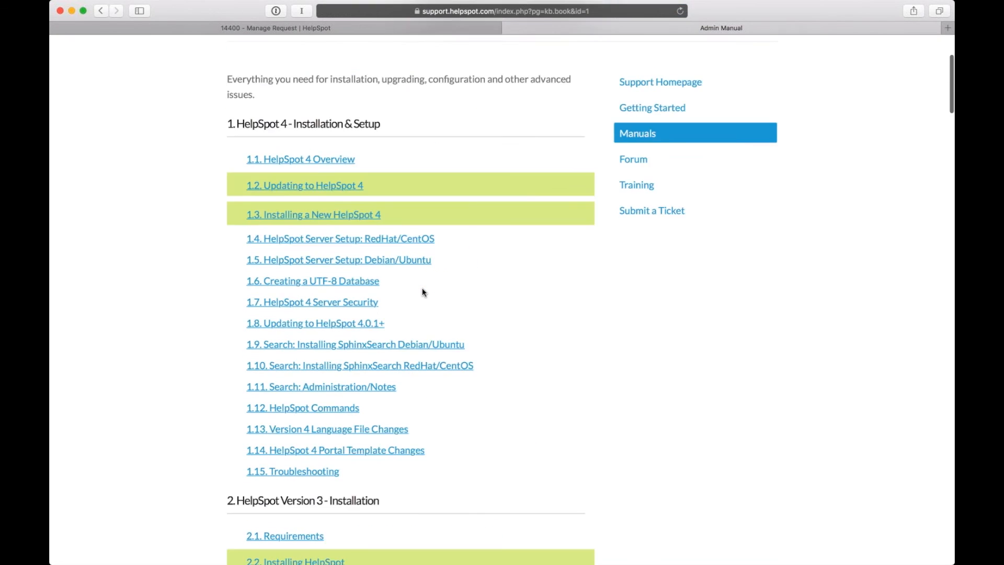
{"action": "scroll", "coordinate": [423, 292], "scroll_direction": "up", "scroll_amount": 3}
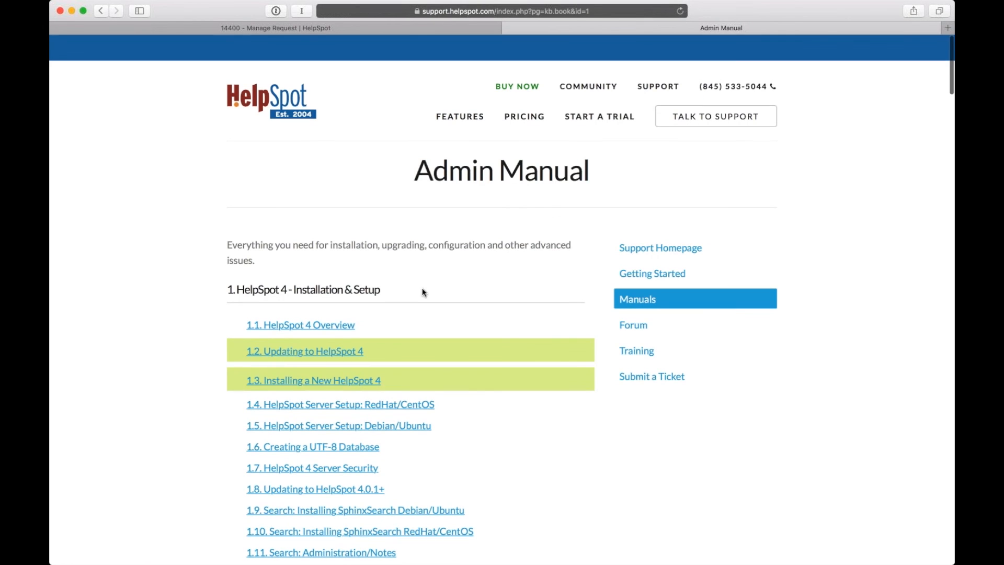
Return to HelpSpot administration and browse the Portal Templates list for the primary portal.
{"action": "left_click", "coordinate": [414, 28]}
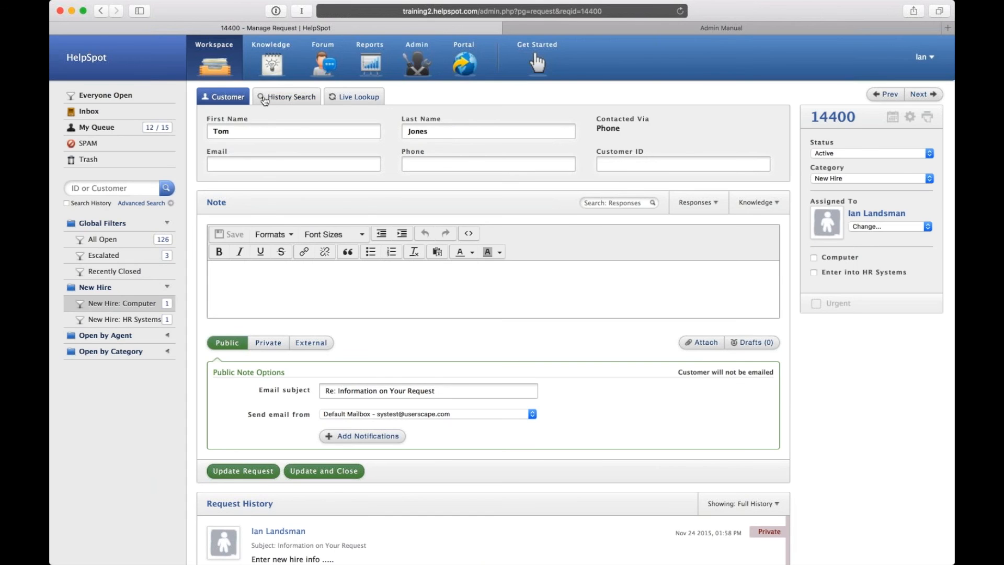
{"action": "left_click", "coordinate": [423, 53]}
{"action": "left_click", "coordinate": [114, 208]}
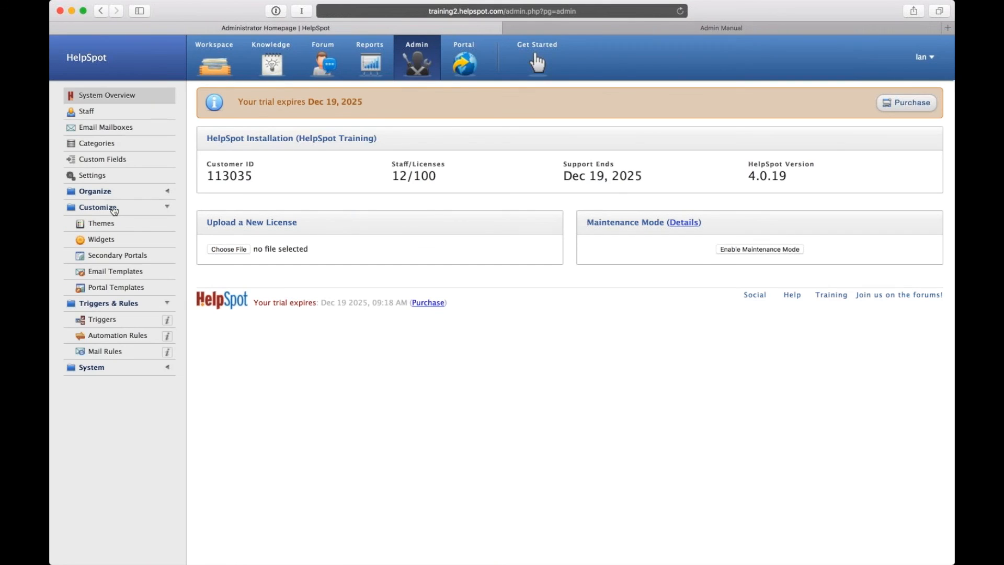
{"action": "left_click", "coordinate": [101, 286]}
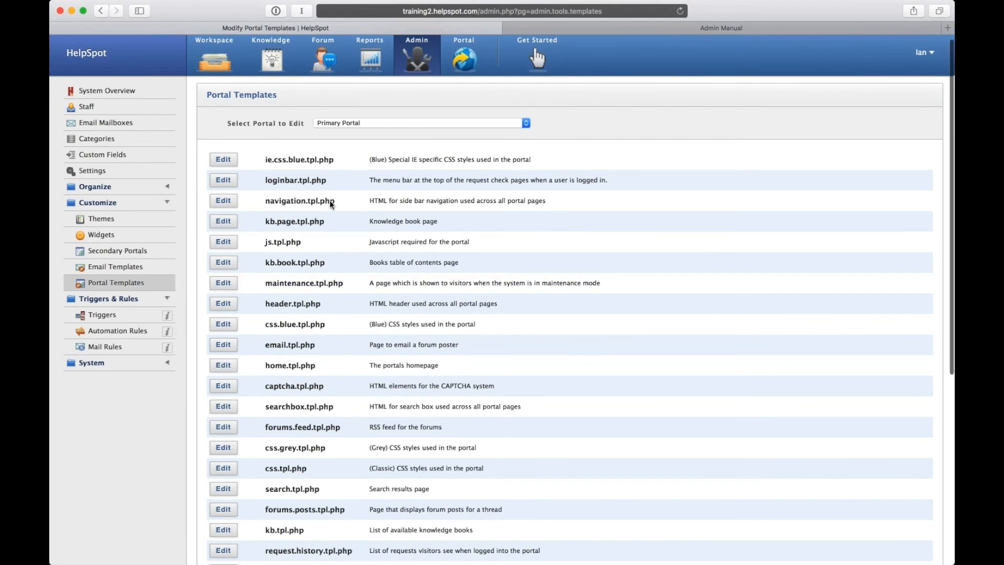
{"action": "scroll", "coordinate": [329, 205], "scroll_direction": "down", "scroll_amount": 10}
{"action": "scroll", "coordinate": [330, 205], "scroll_direction": "up", "scroll_amount": 10}
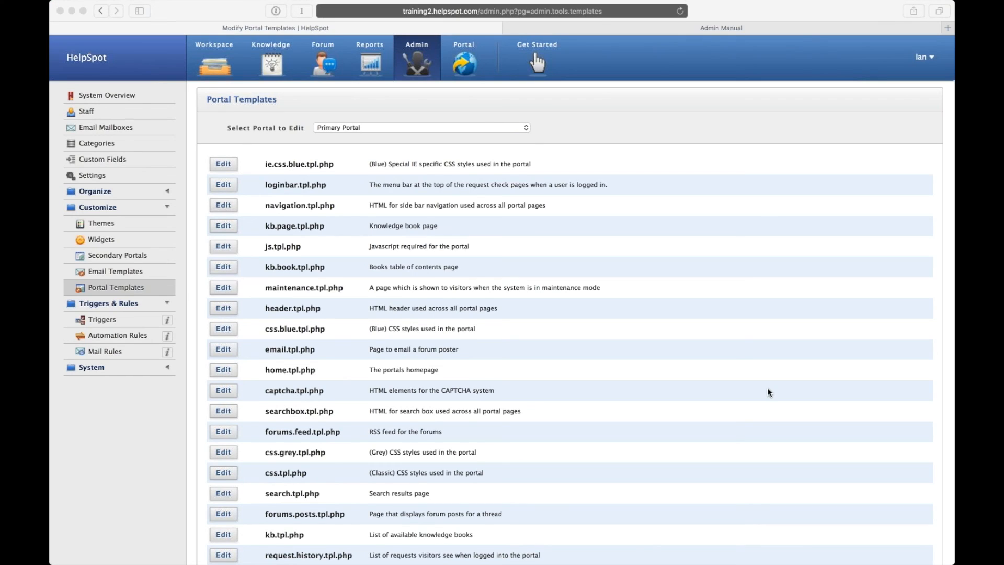
{"action": "left_click", "coordinate": [623, 127]}
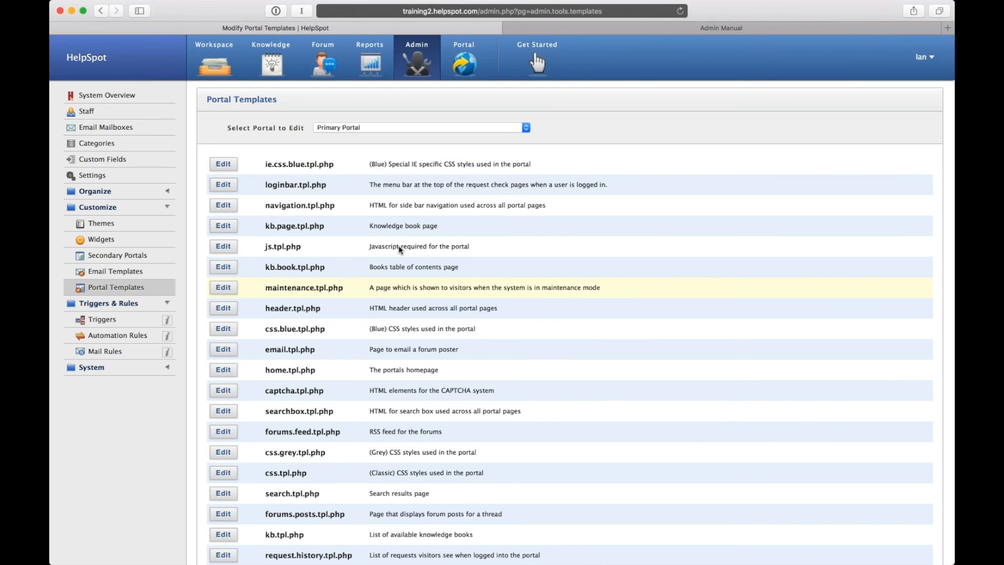
{"action": "scroll", "coordinate": [370, 251], "scroll_direction": "down", "scroll_amount": 3}
{"action": "scroll", "coordinate": [235, 257], "scroll_direction": "up", "scroll_amount": 3}
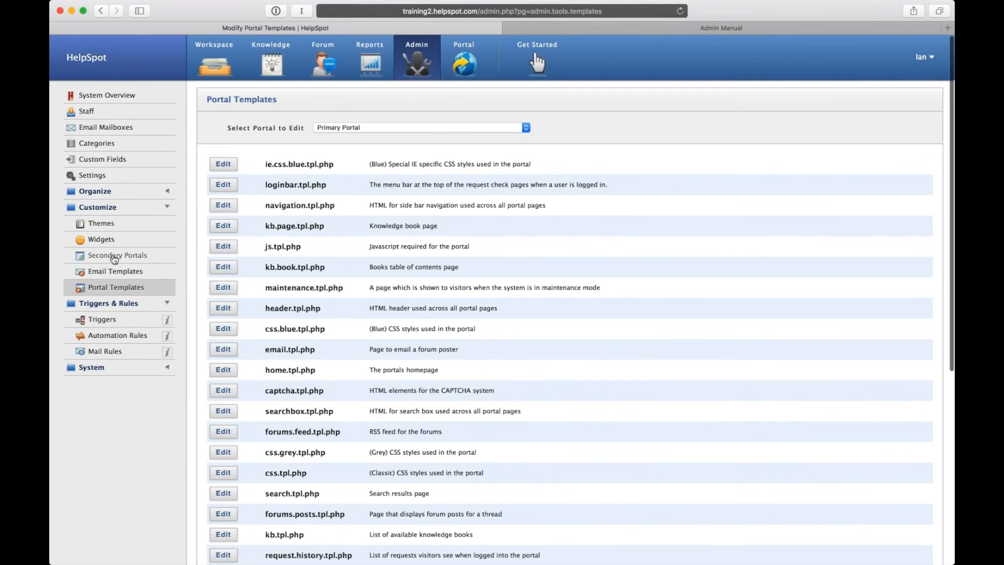
Open Secondary Portals, review the Add a Secondary Portal form, and glance at the Admin Manual.
{"action": "left_click", "coordinate": [114, 256]}
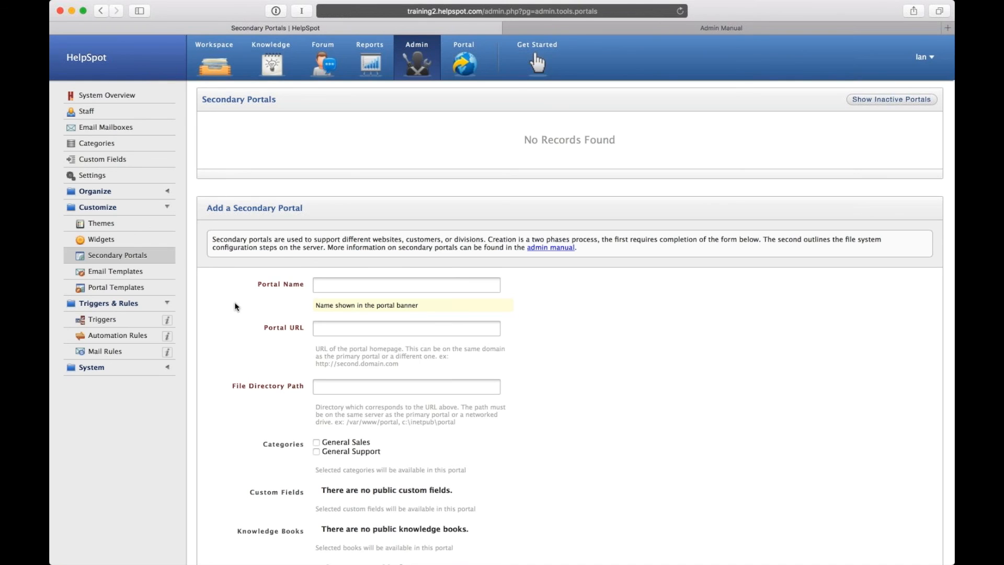
{"action": "left_click", "coordinate": [327, 279]}
{"action": "scroll", "coordinate": [327, 277], "scroll_direction": "down", "scroll_amount": 5}
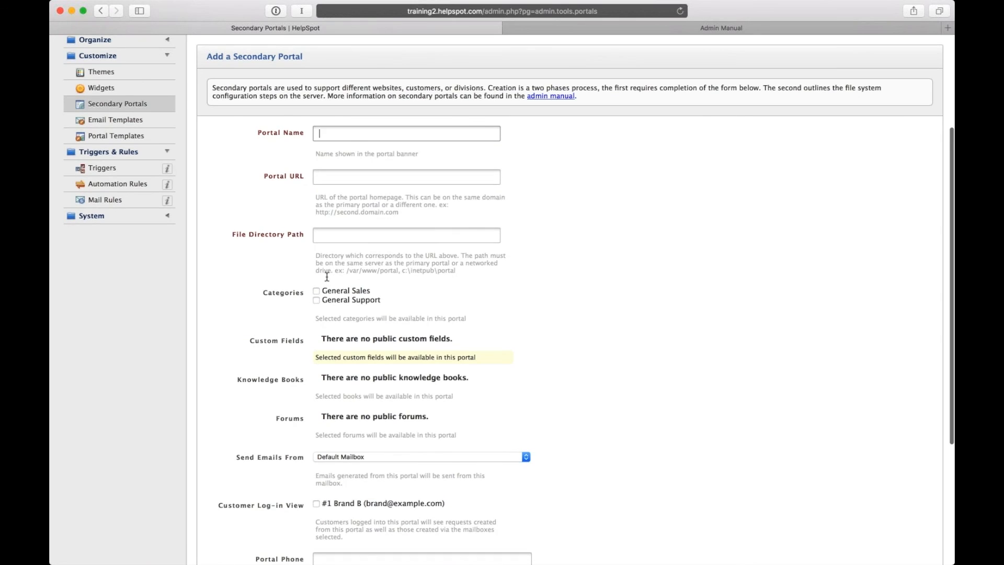
{"action": "scroll", "coordinate": [327, 278], "scroll_direction": "down", "scroll_amount": 3}
{"action": "scroll", "coordinate": [355, 358], "scroll_direction": "up", "scroll_amount": 4}
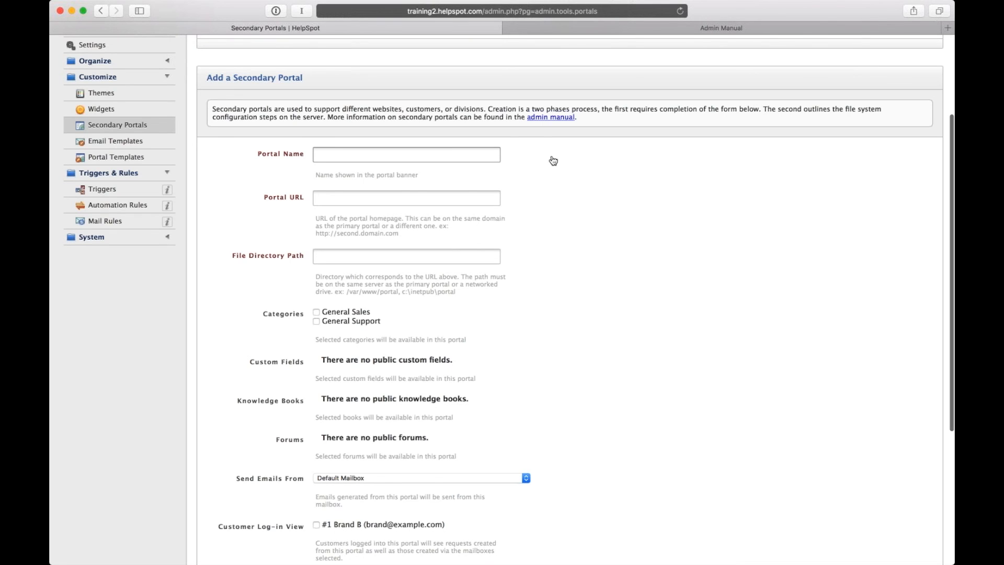
{"action": "left_click", "coordinate": [609, 30]}
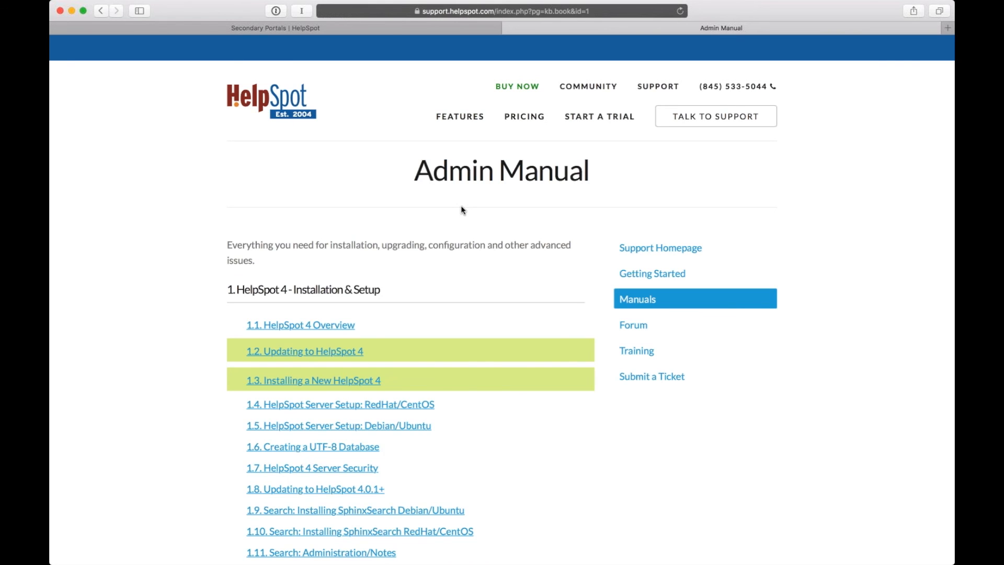
{"action": "key", "text": "ctrl+shift+Tab"}
Include the General Sales and General Support categories in the new secondary portal and send its emails from the #1 Brand B mailbox.
{"action": "scroll", "coordinate": [574, 226], "scroll_direction": "down", "scroll_amount": 3}
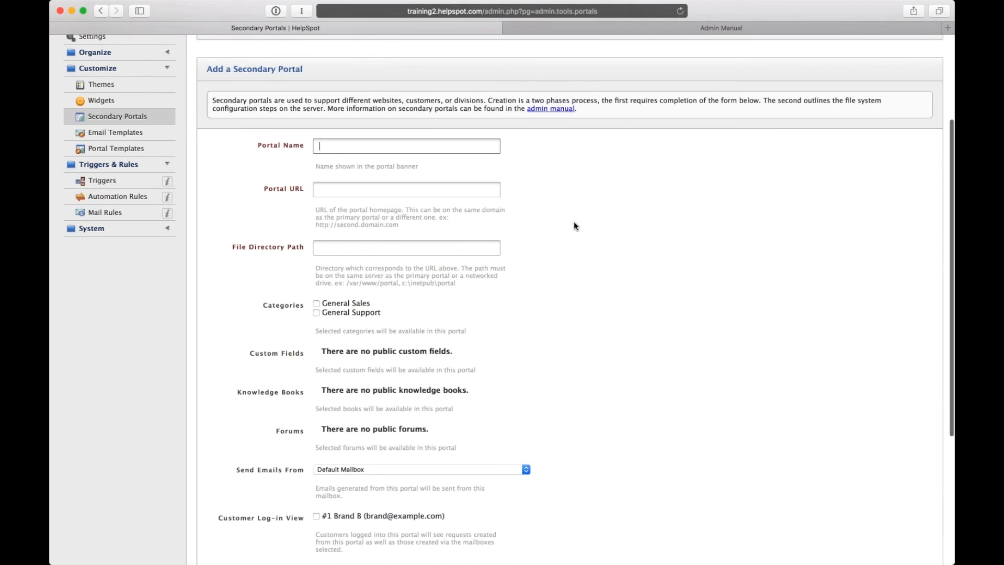
{"action": "left_click", "coordinate": [317, 248]}
{"action": "left_click", "coordinate": [317, 256]}
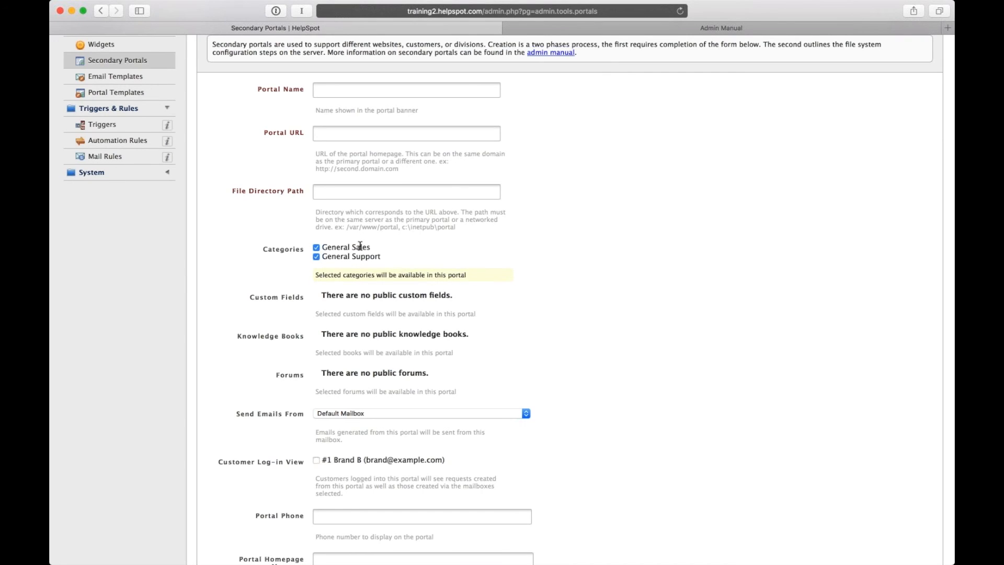
{"action": "scroll", "coordinate": [360, 247], "scroll_direction": "down", "scroll_amount": 2}
{"action": "scroll", "coordinate": [359, 270], "scroll_direction": "down", "scroll_amount": 1}
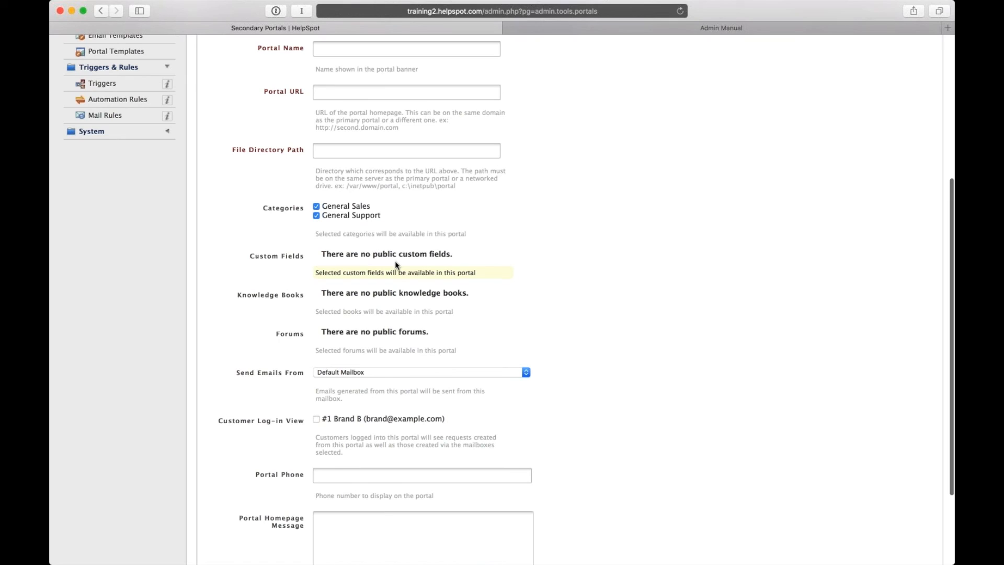
{"action": "scroll", "coordinate": [321, 267], "scroll_direction": "down", "scroll_amount": 3}
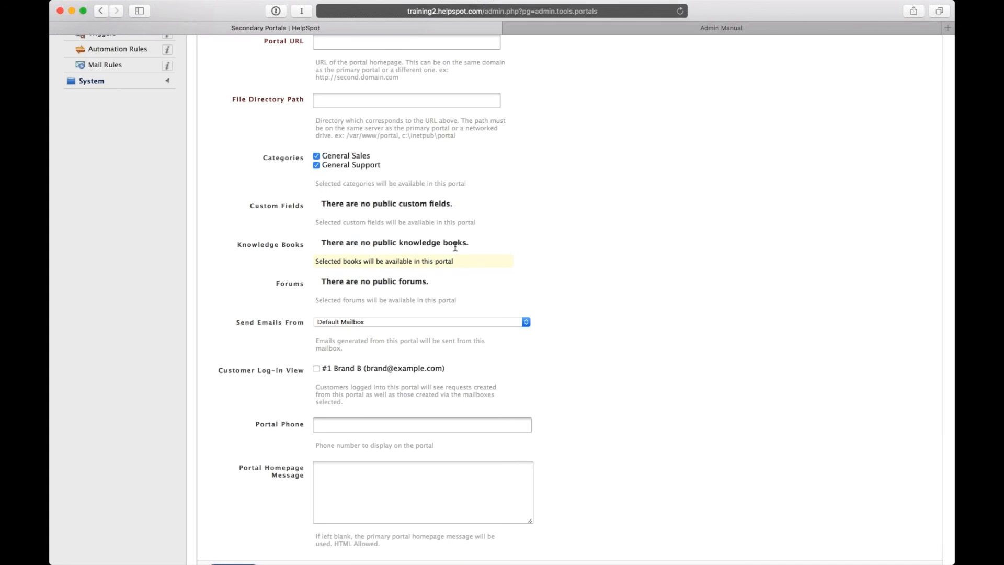
{"action": "scroll", "coordinate": [455, 246], "scroll_direction": "down", "scroll_amount": 1}
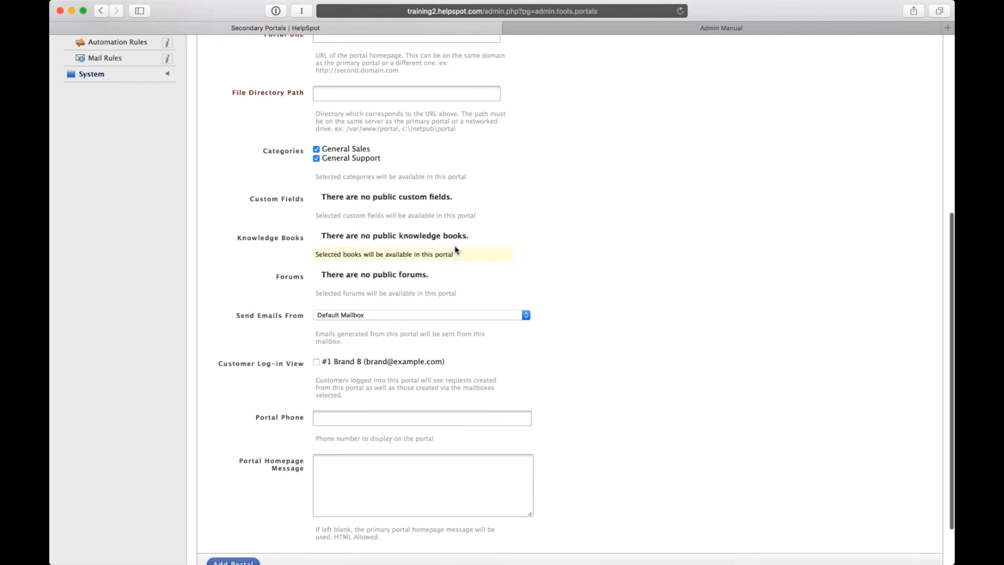
{"action": "scroll", "coordinate": [455, 251], "scroll_direction": "down", "scroll_amount": 1}
{"action": "left_click", "coordinate": [448, 316]}
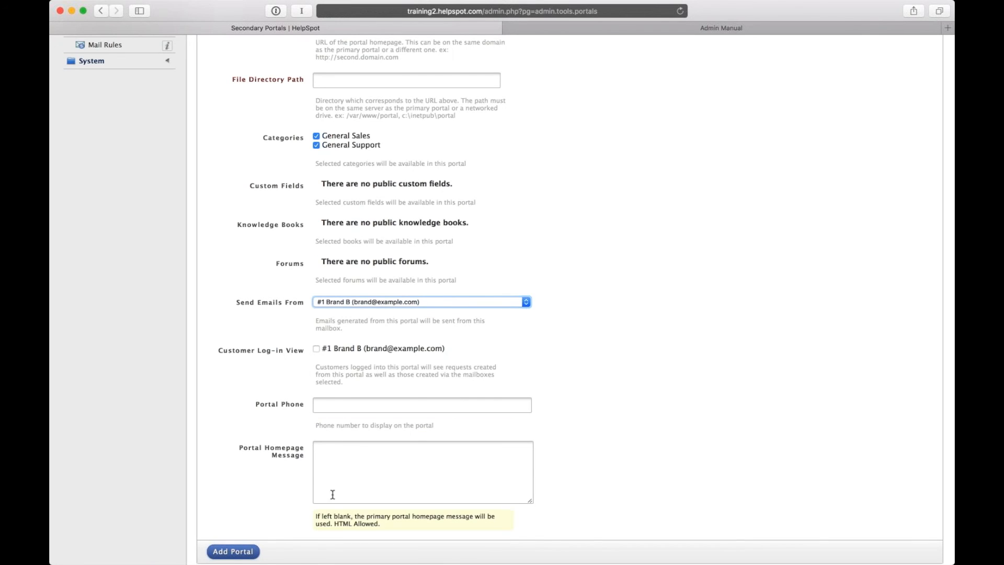
Leave the unsaved secondary portal form and go back to the Portal Templates list.
{"action": "scroll", "coordinate": [234, 357], "scroll_direction": "up", "scroll_amount": 5}
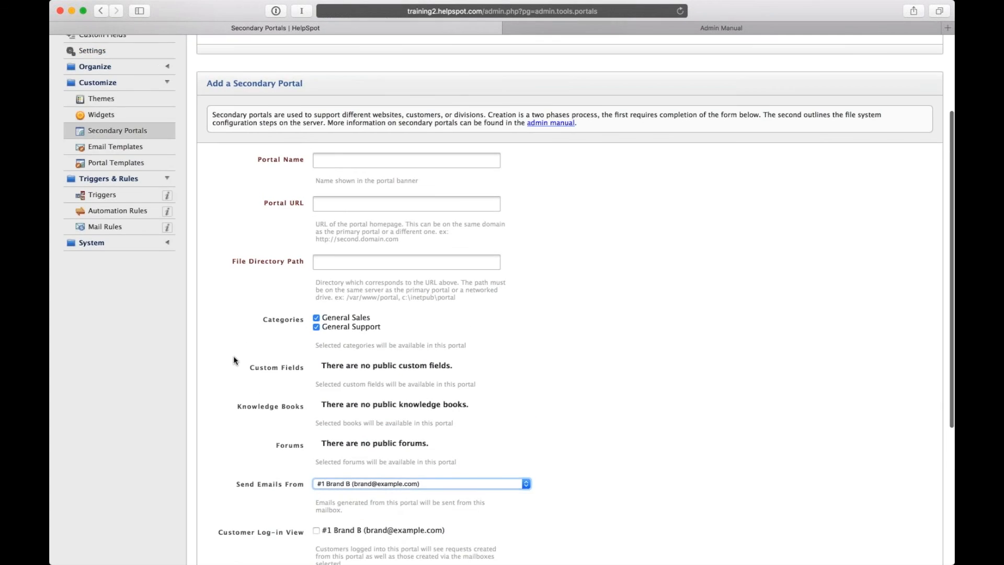
{"action": "left_click", "coordinate": [115, 163]}
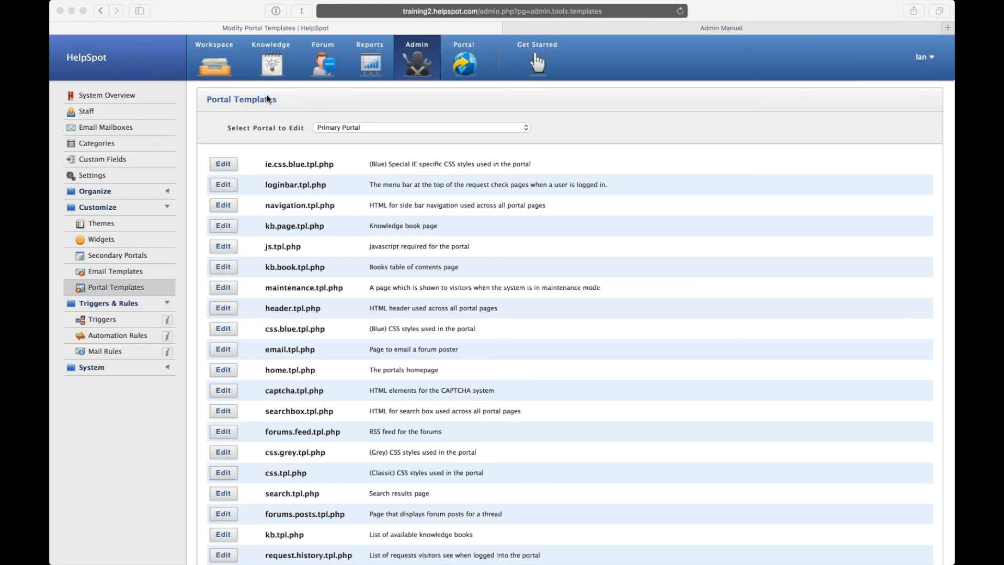
Start a new request filter in the Workspace and add an "ANY of the following are true" condition group below the Open/Closed condition.
{"action": "left_click", "coordinate": [222, 71]}
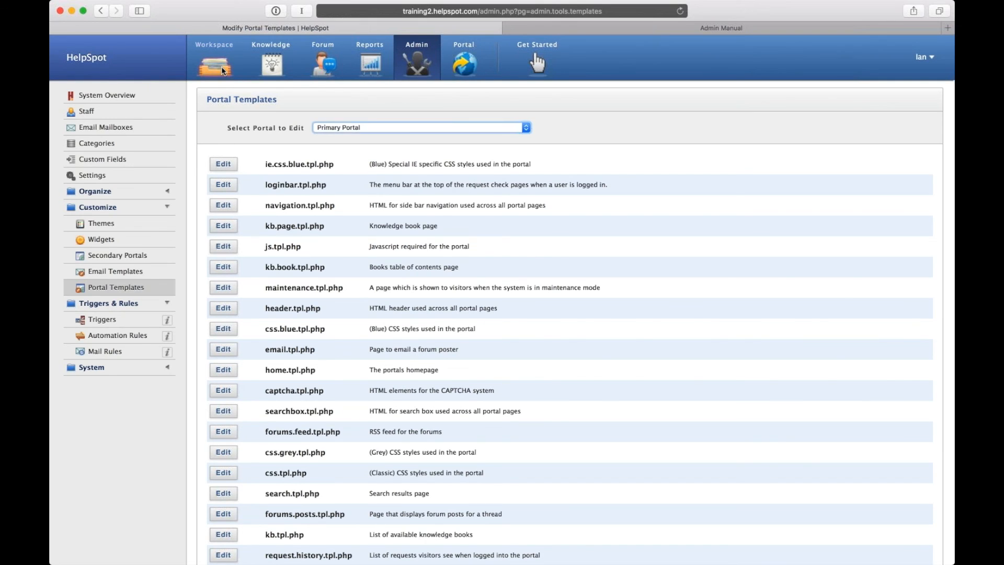
{"action": "left_click", "coordinate": [323, 95]}
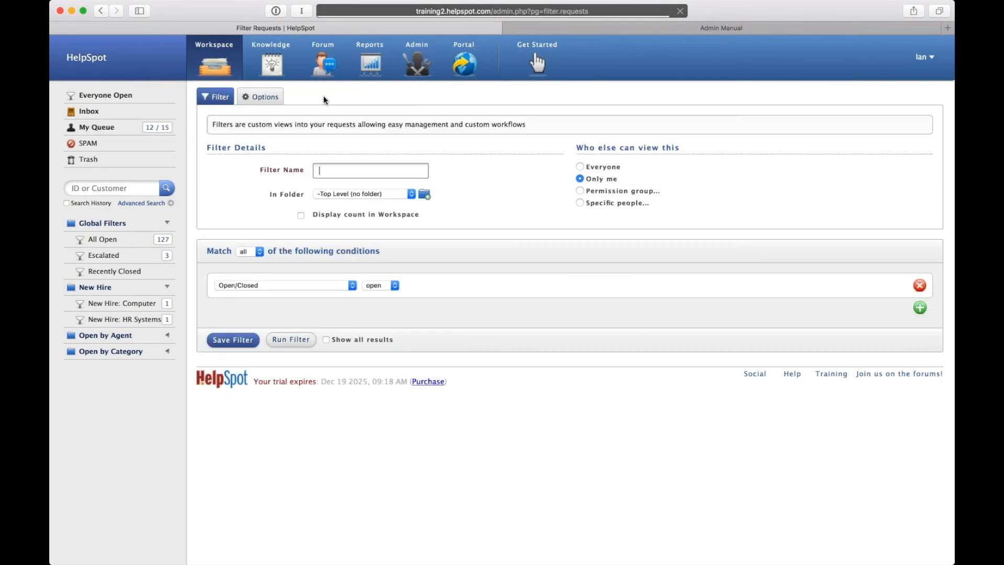
{"action": "left_click", "coordinate": [920, 308]}
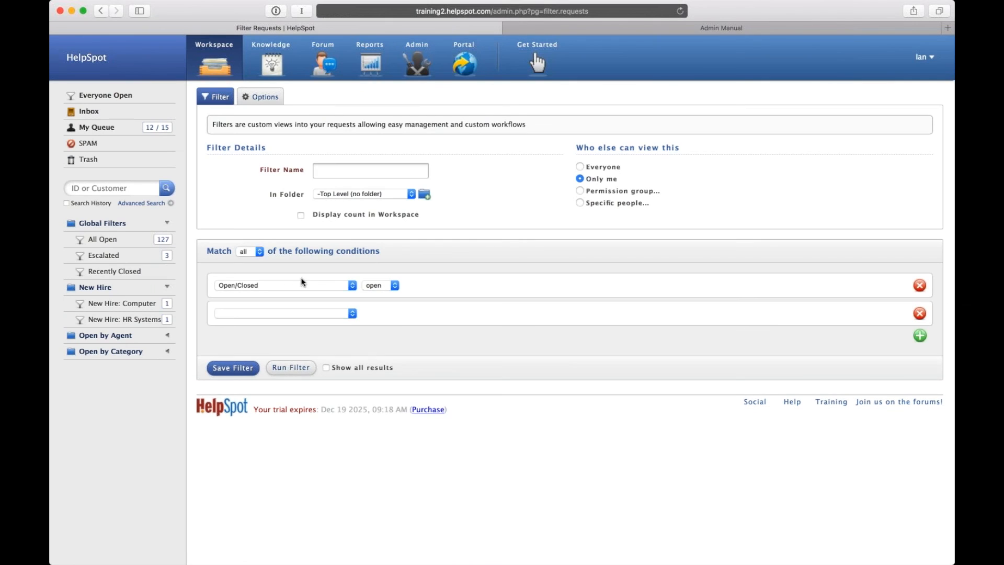
{"action": "left_click", "coordinate": [281, 314]}
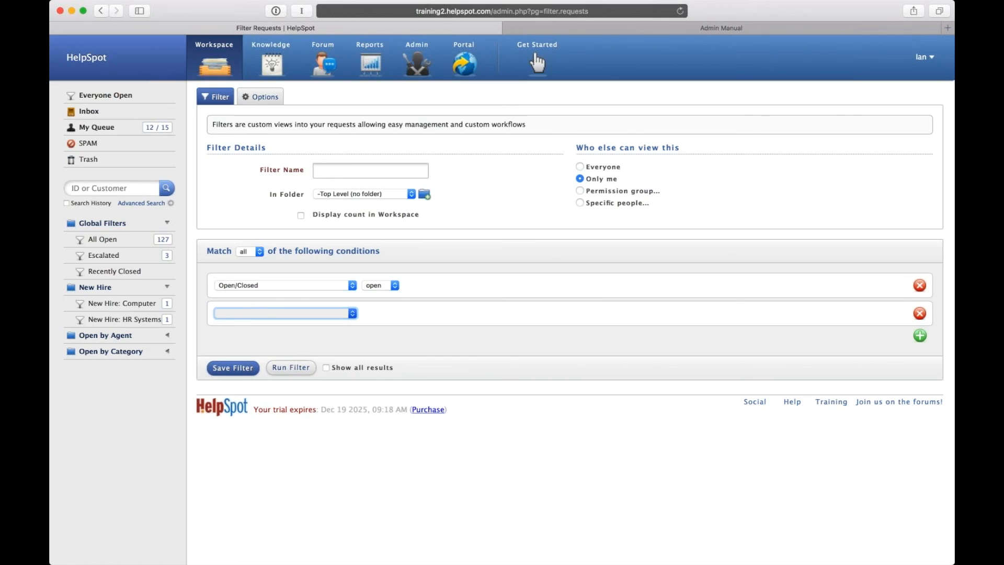
{"action": "left_click", "coordinate": [288, 511]}
Name the filter "Open for Brand B" and set the condition inside the ANY group to Mailbox Is Brand B.
{"action": "left_click", "coordinate": [352, 171]}
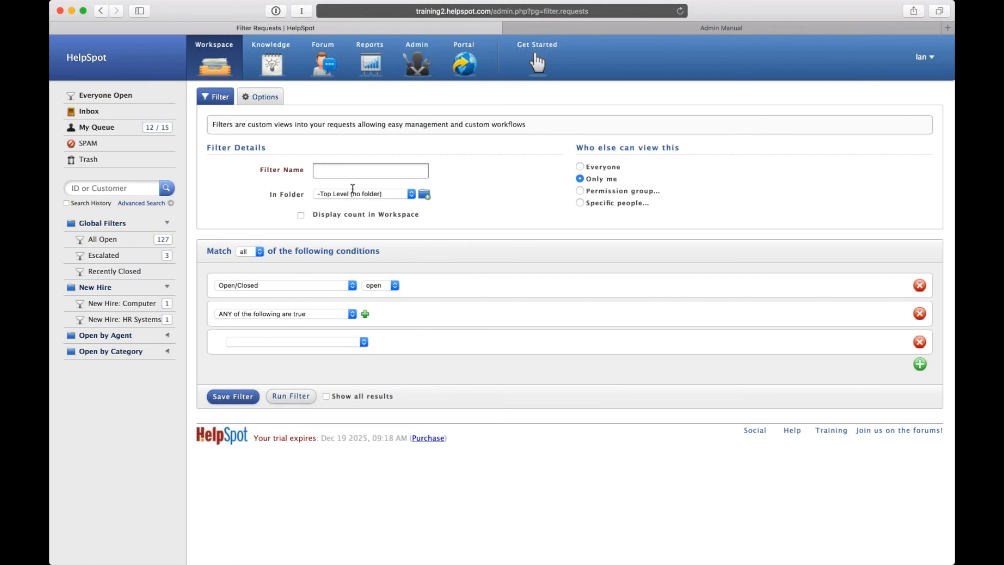
{"action": "type", "text": "Open for Brand B"}
{"action": "left_click", "coordinate": [341, 342]}
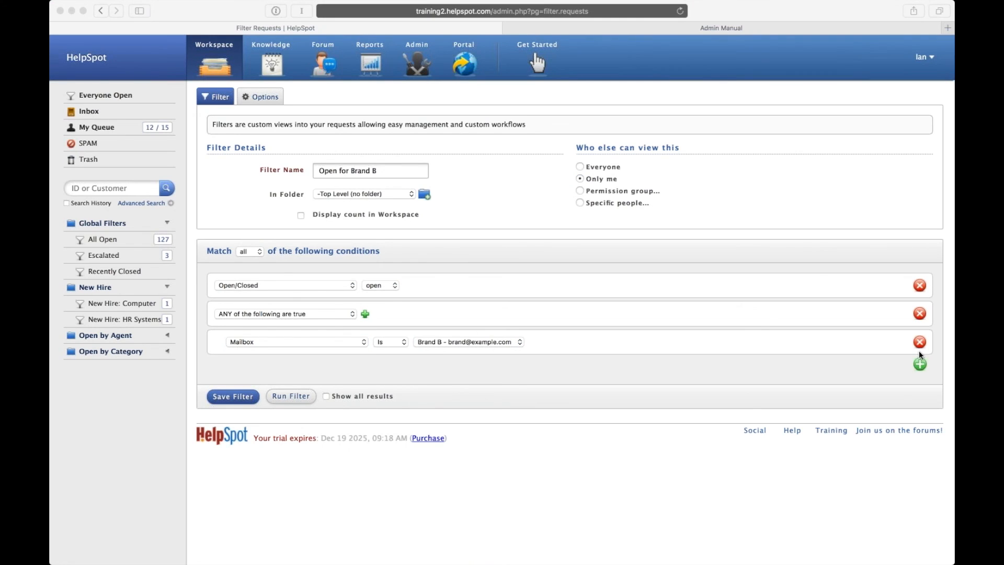
Add a second condition inside the ANY group and set its type to Portal.
{"action": "left_click", "coordinate": [365, 314]}
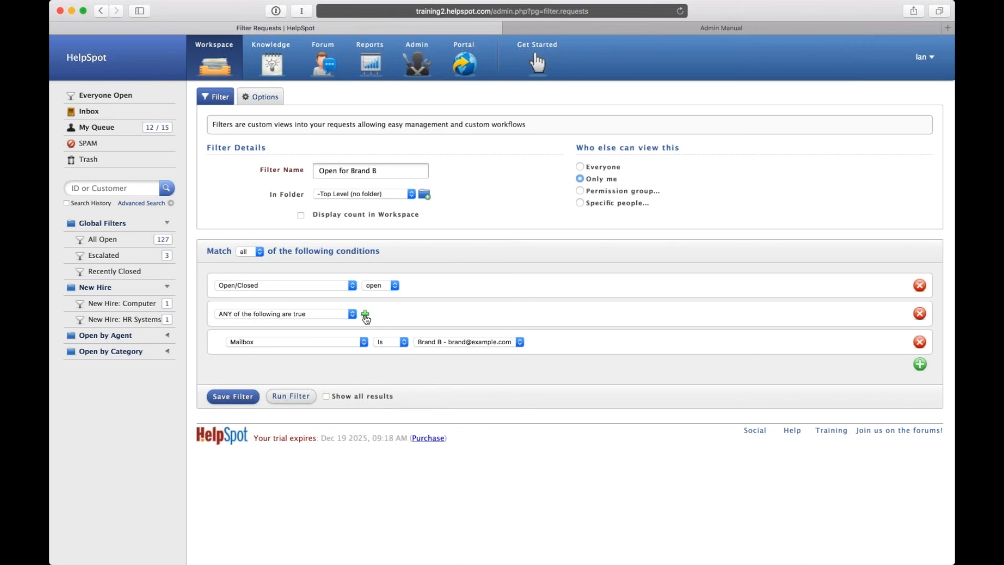
{"action": "left_click", "coordinate": [297, 341]}
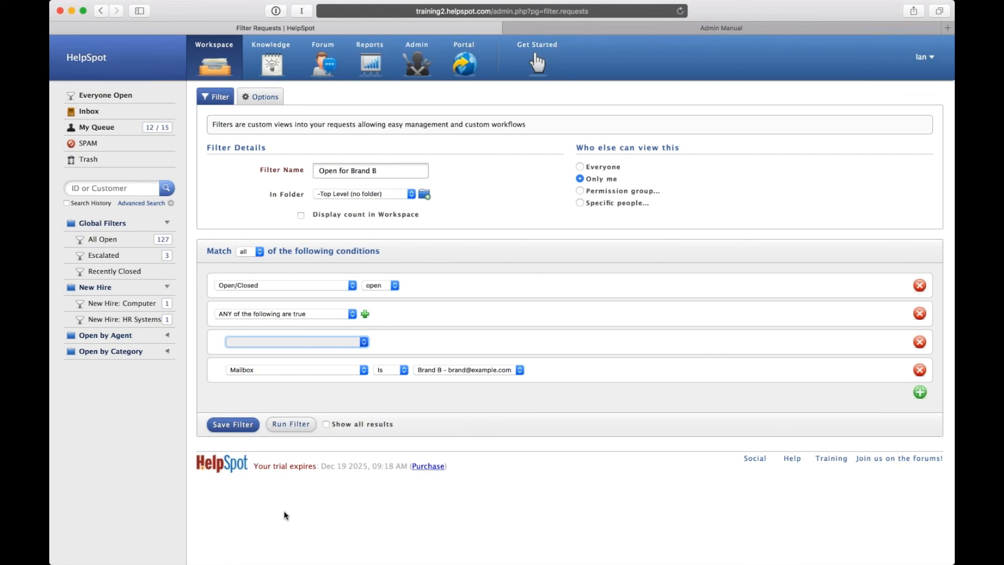
{"action": "left_click", "coordinate": [305, 321]}
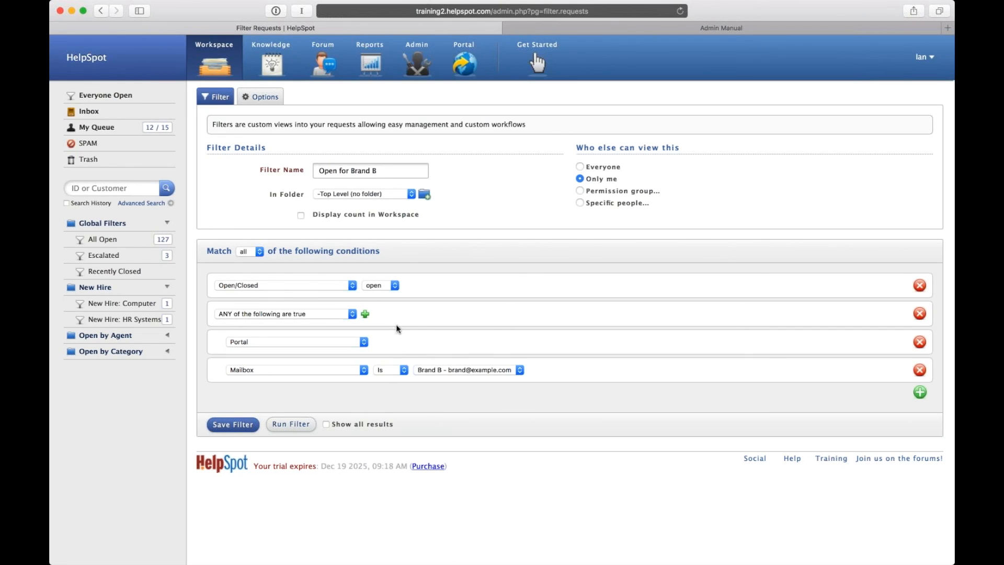
{"action": "scroll", "coordinate": [488, 351], "scroll_direction": "down", "scroll_amount": 1}
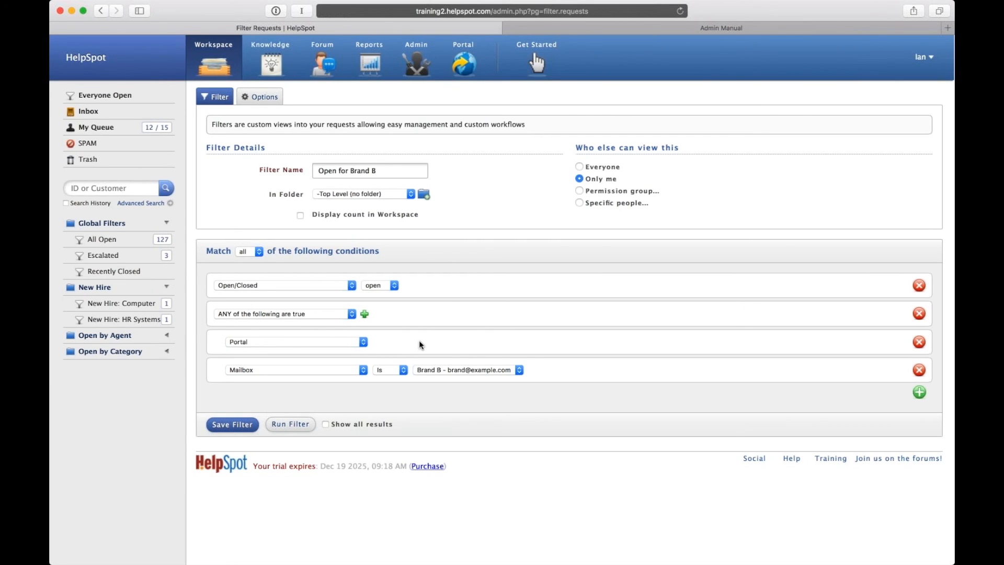
{"action": "left_click", "coordinate": [282, 343]}
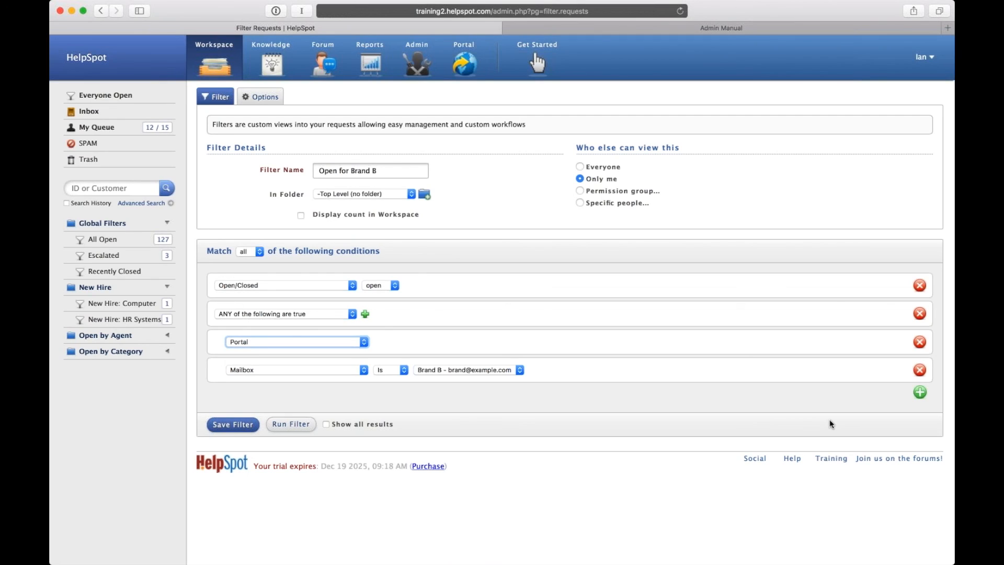
{"action": "key", "text": "super+Tab"}
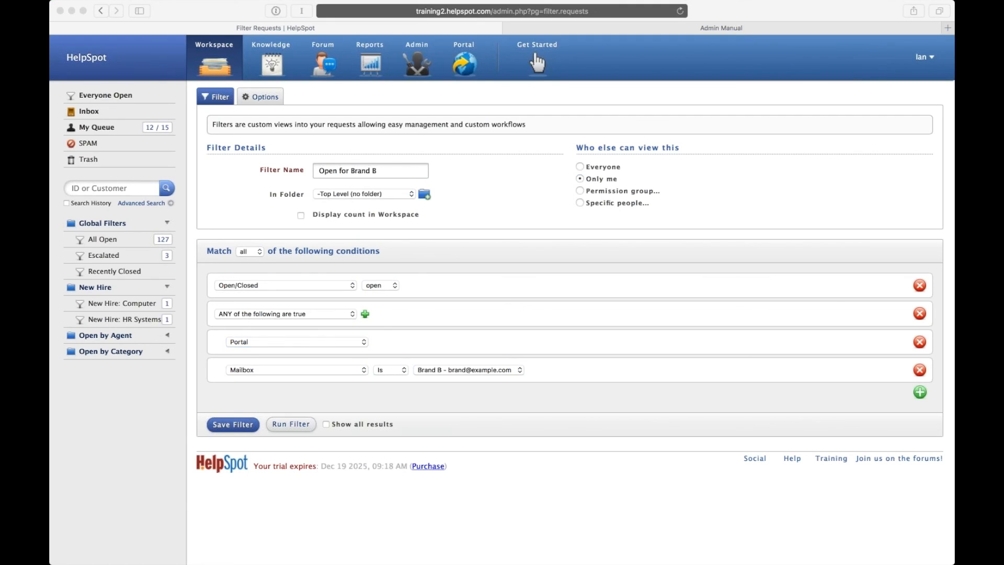